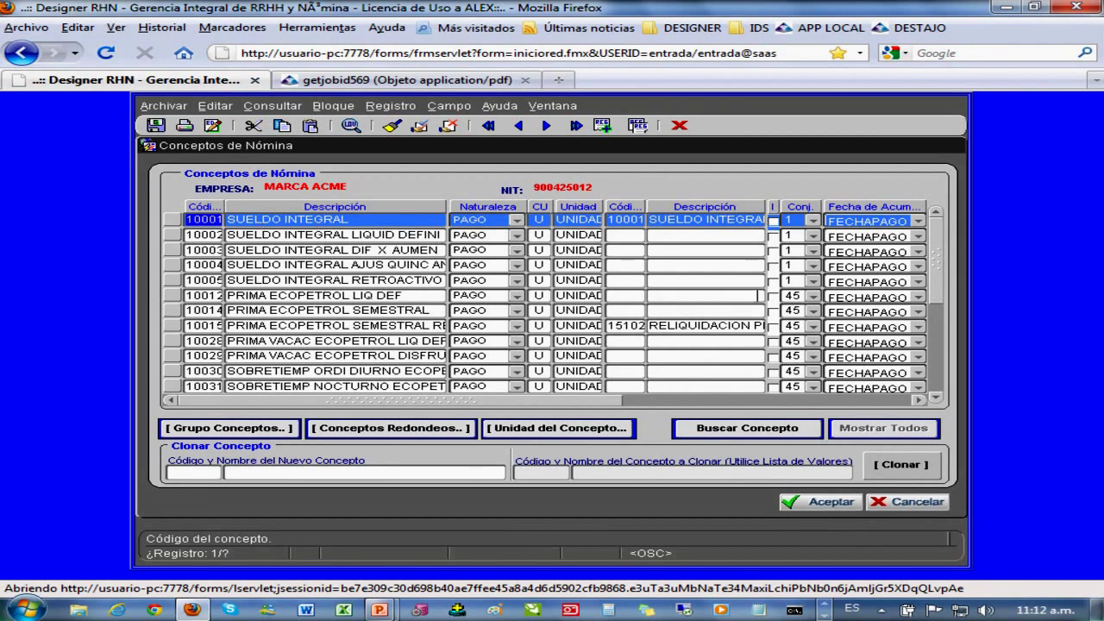
- Step through the SUELDO INTEGRAL concepts 10002 to 10012 and scroll further down the list
click(198, 236)
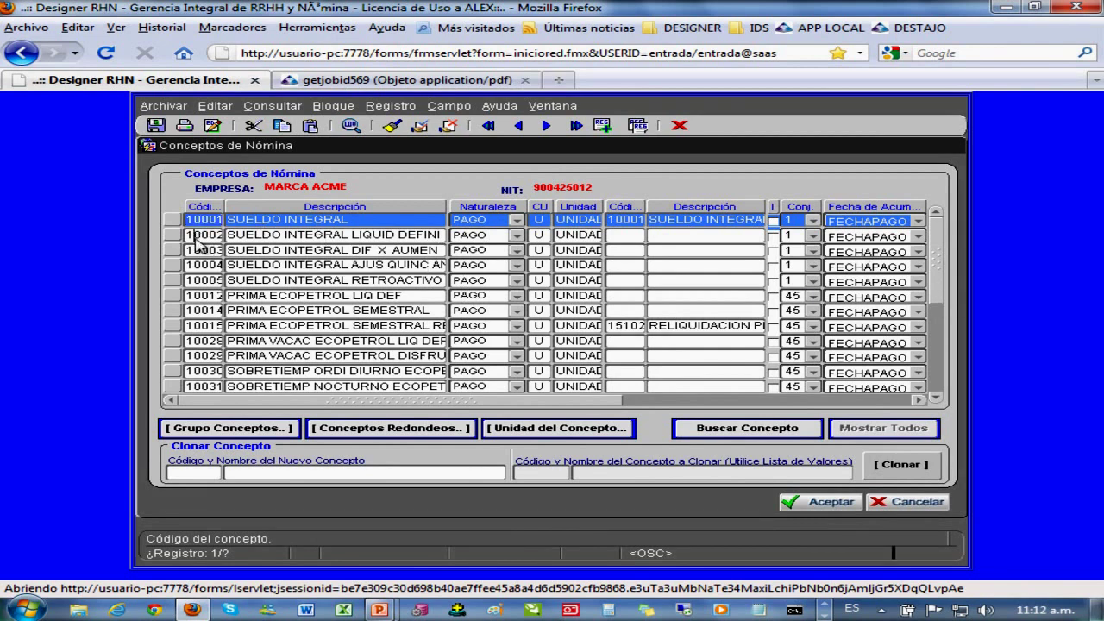
click(198, 250)
click(197, 264)
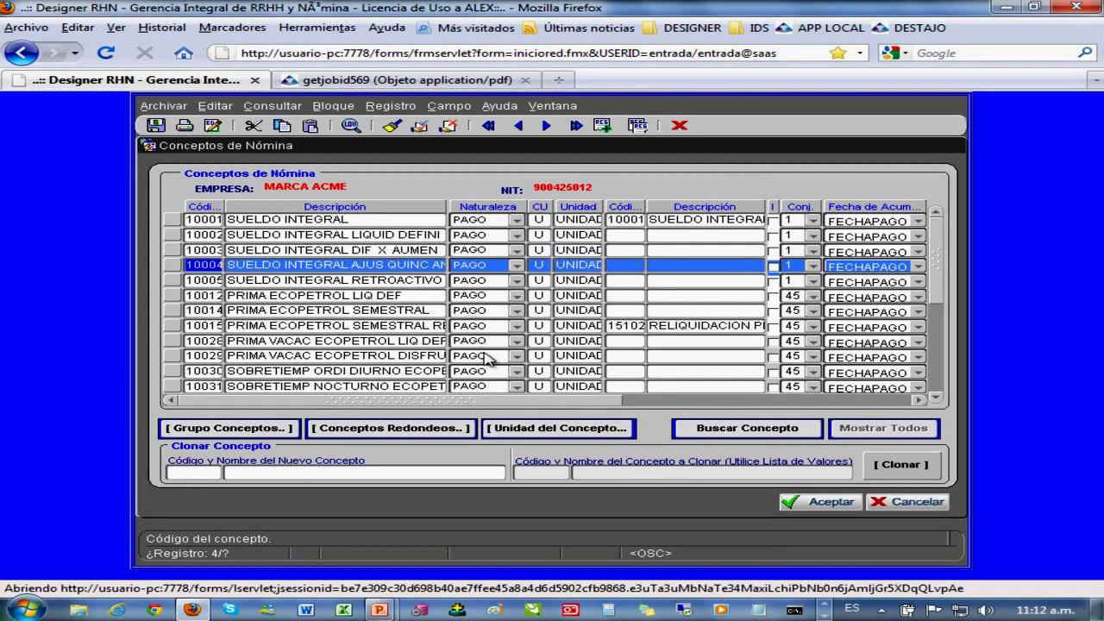
key(Down)
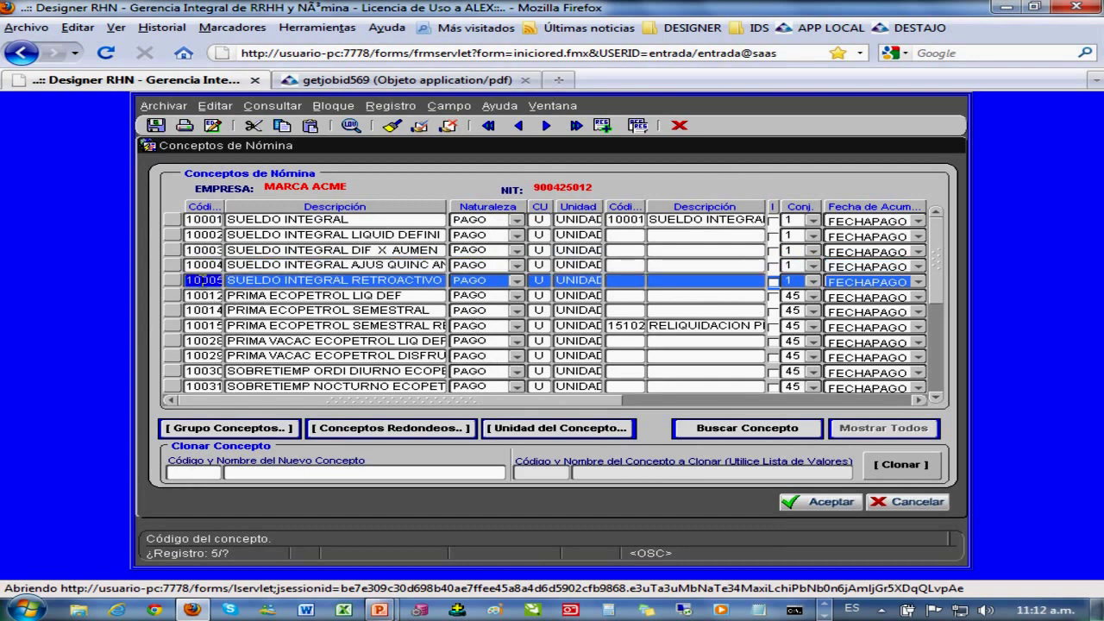
key(Down)
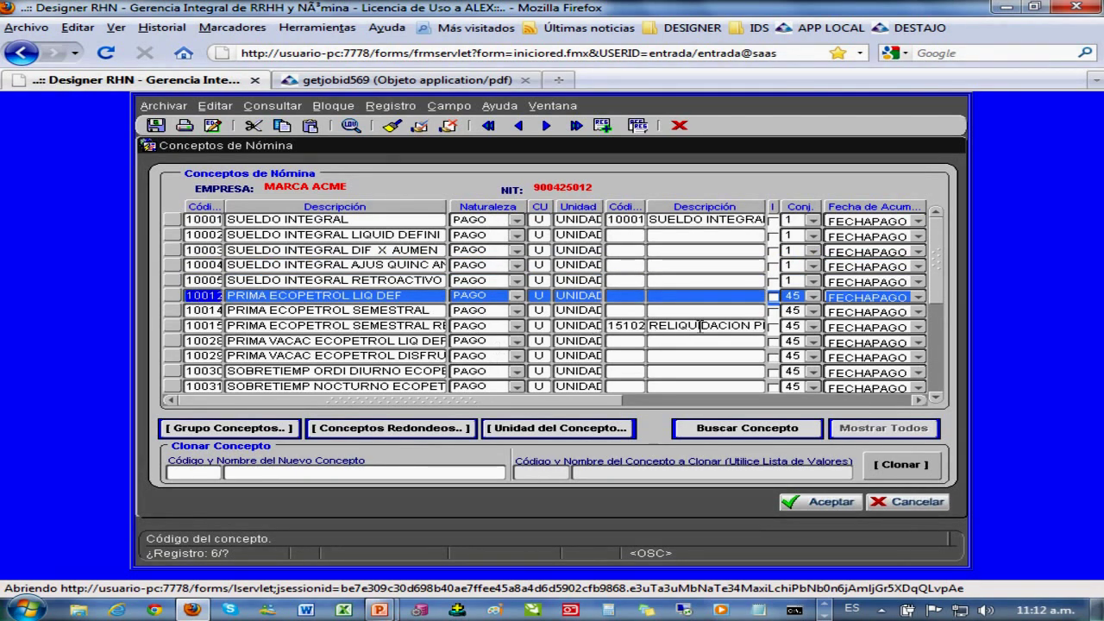
scroll(699, 326, down, 20)
scroll(699, 328, down, 12)
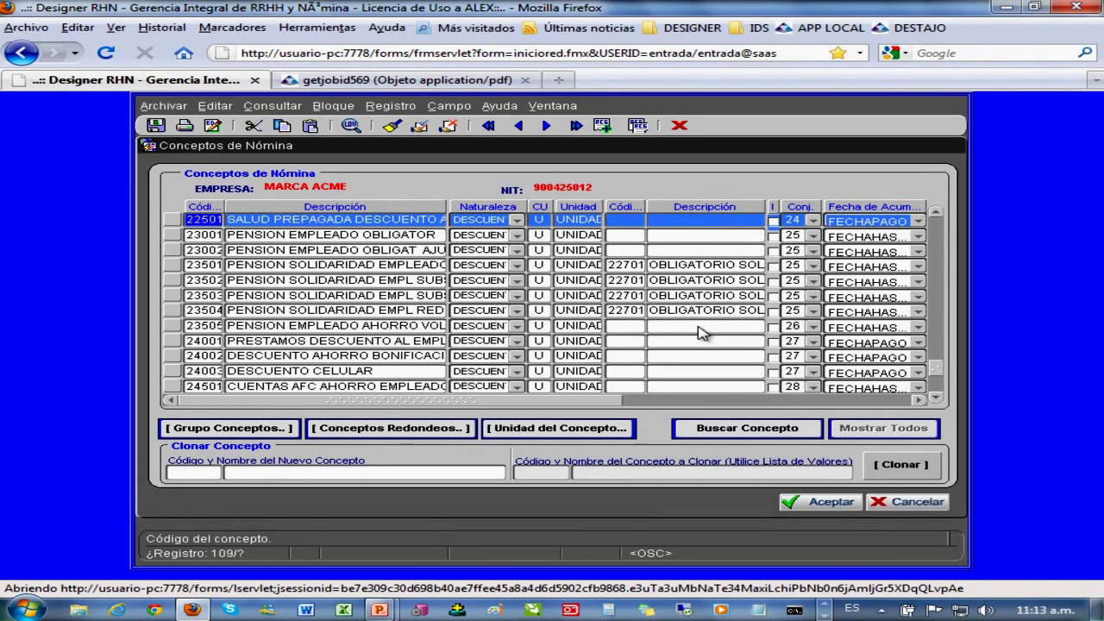
- Select concepts 23001 and 23002, then the pension solidaridad concepts 23501 to 23504 and their descriptions
click(195, 235)
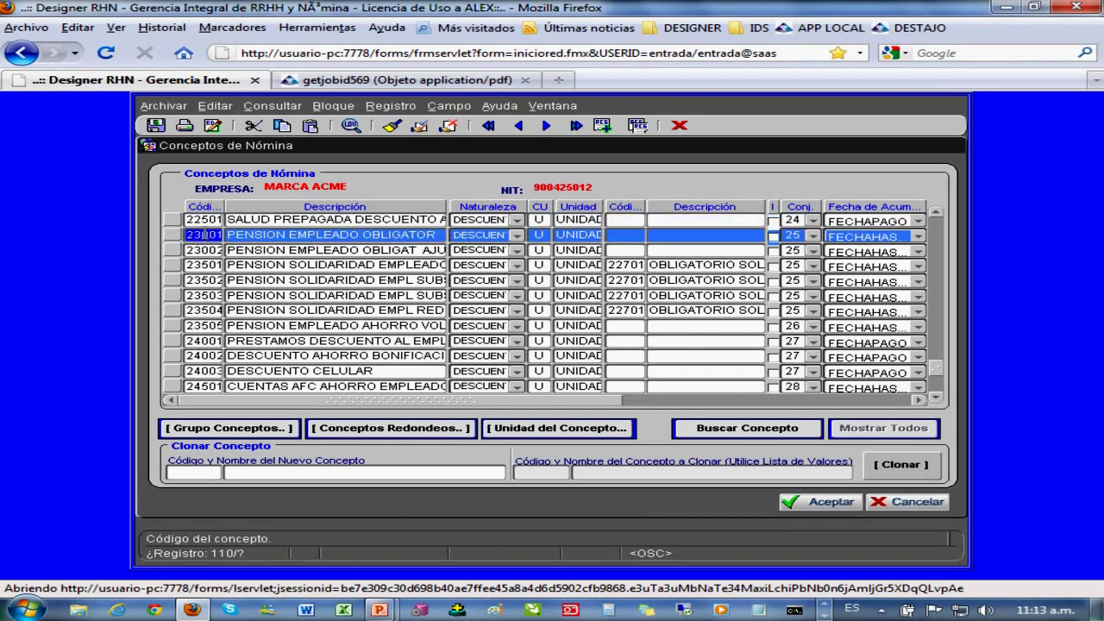
click(212, 250)
click(207, 265)
click(205, 280)
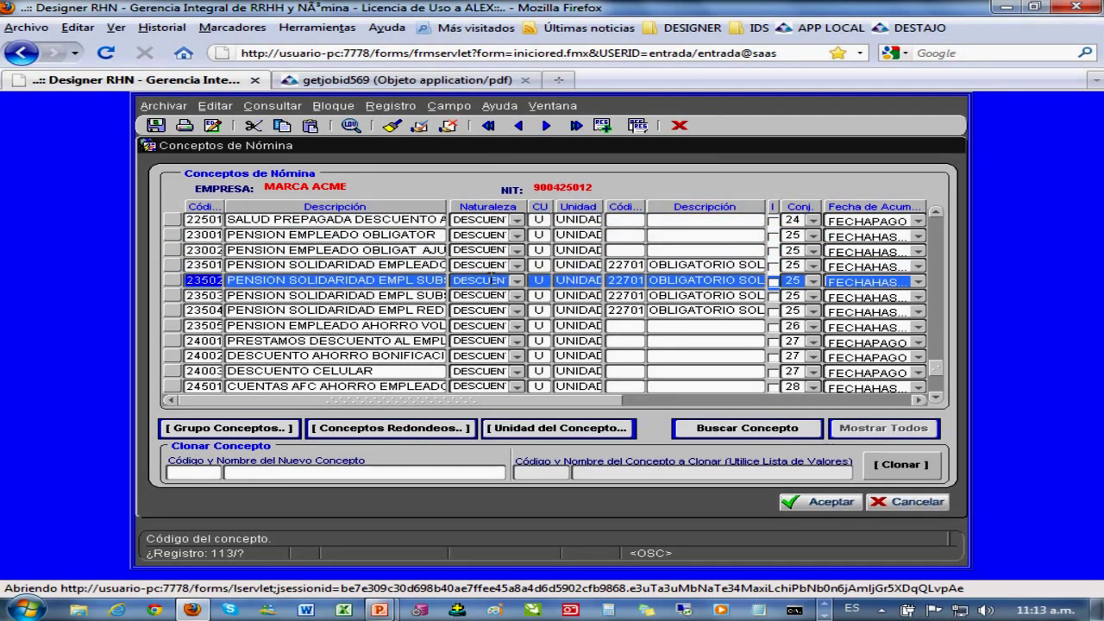
click(302, 265)
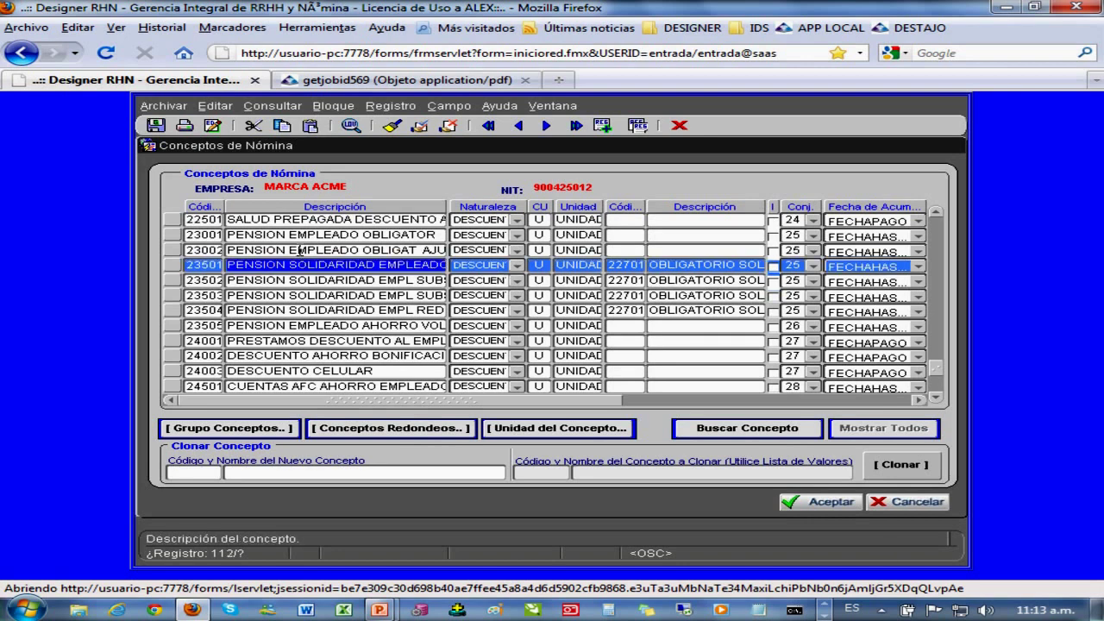
click(285, 279)
click(268, 295)
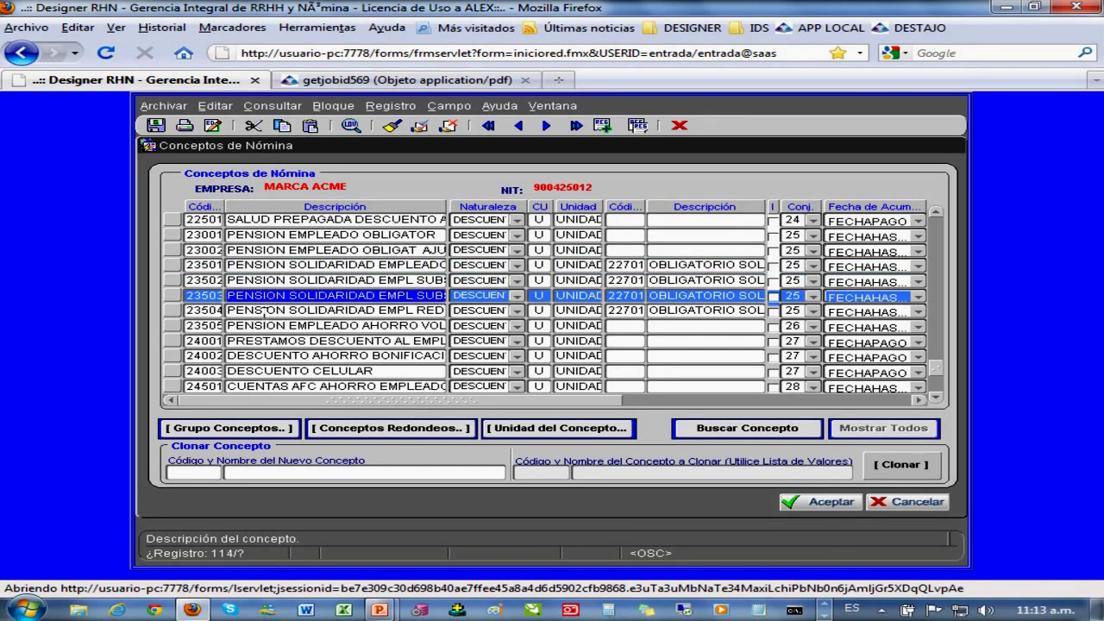
click(264, 312)
scroll(264, 315, down, 9)
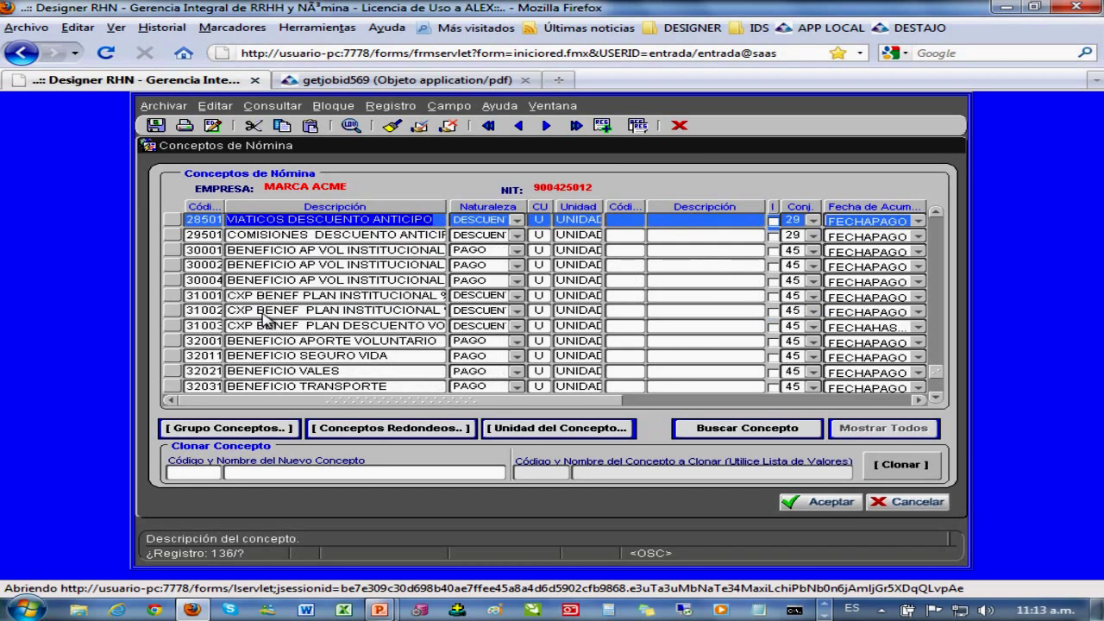
- Step through benefit concepts 30001 to 32011, then return to 32001 and 31001
click(212, 250)
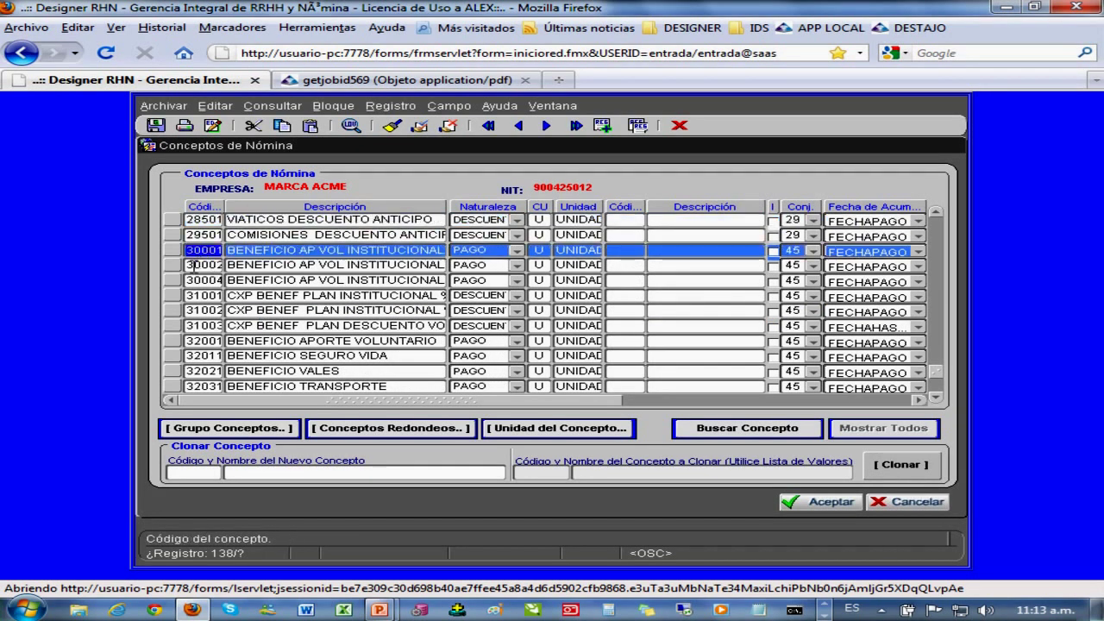
click(191, 264)
click(191, 280)
click(189, 295)
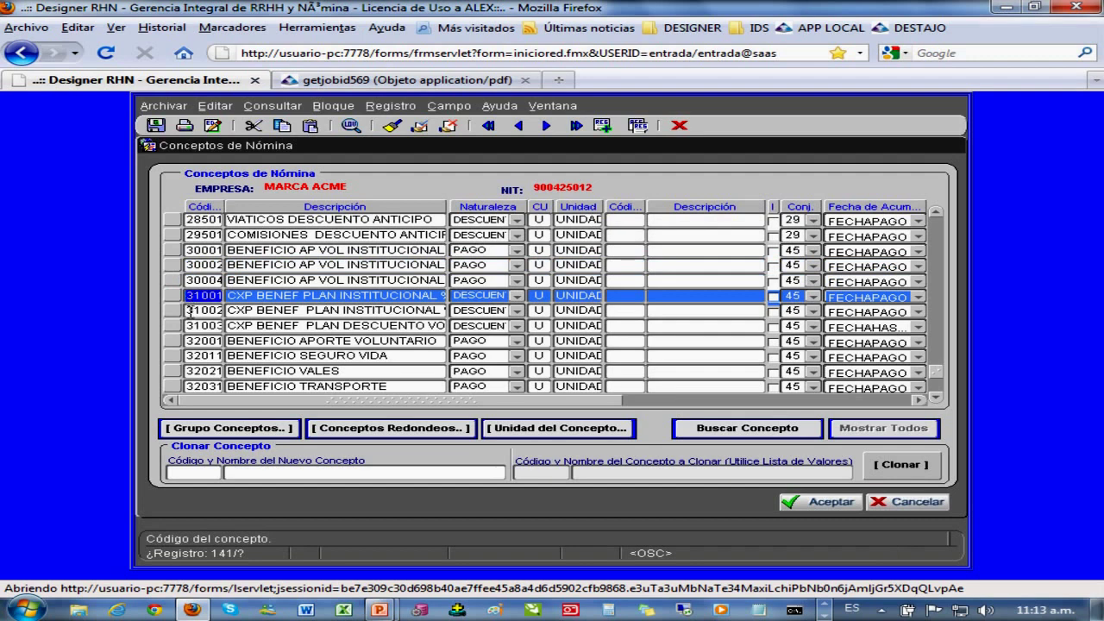
click(189, 311)
click(192, 326)
click(191, 341)
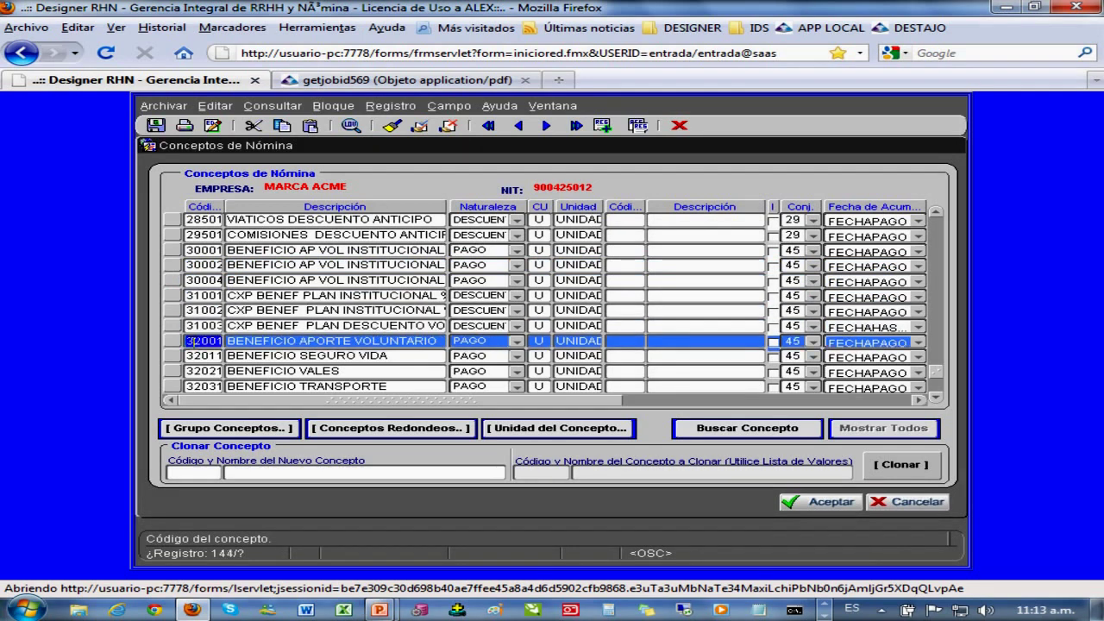
click(195, 355)
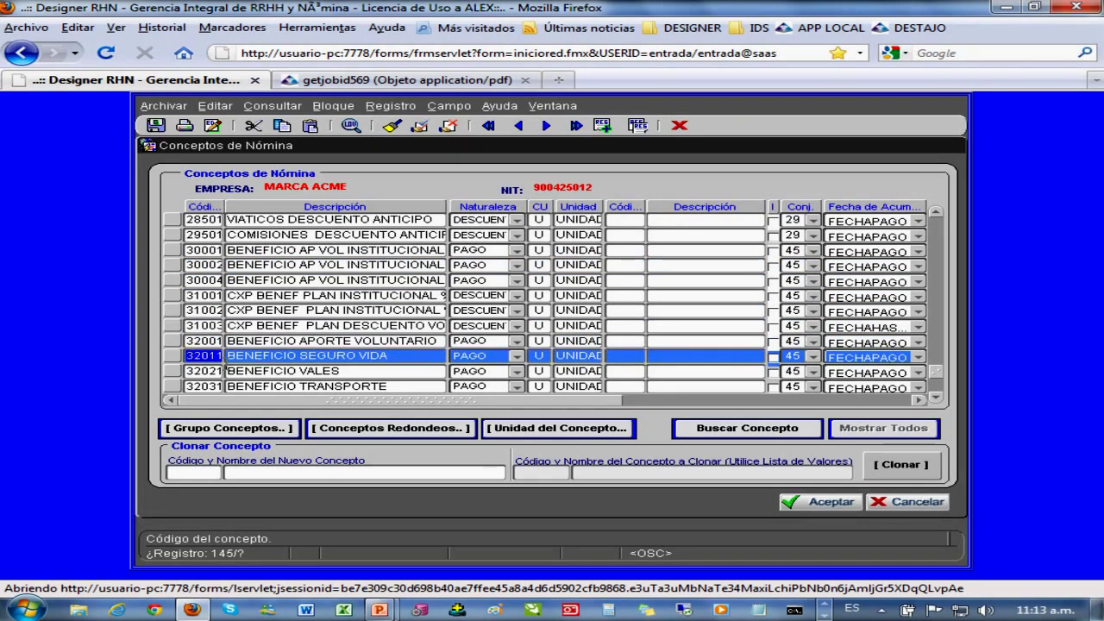
click(305, 341)
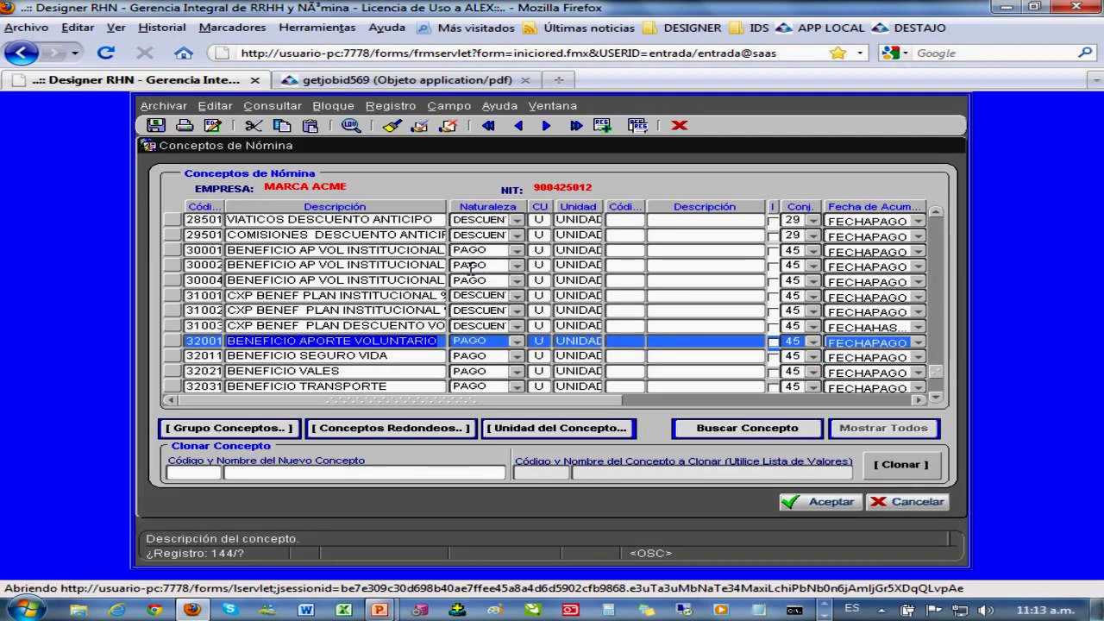
click(306, 298)
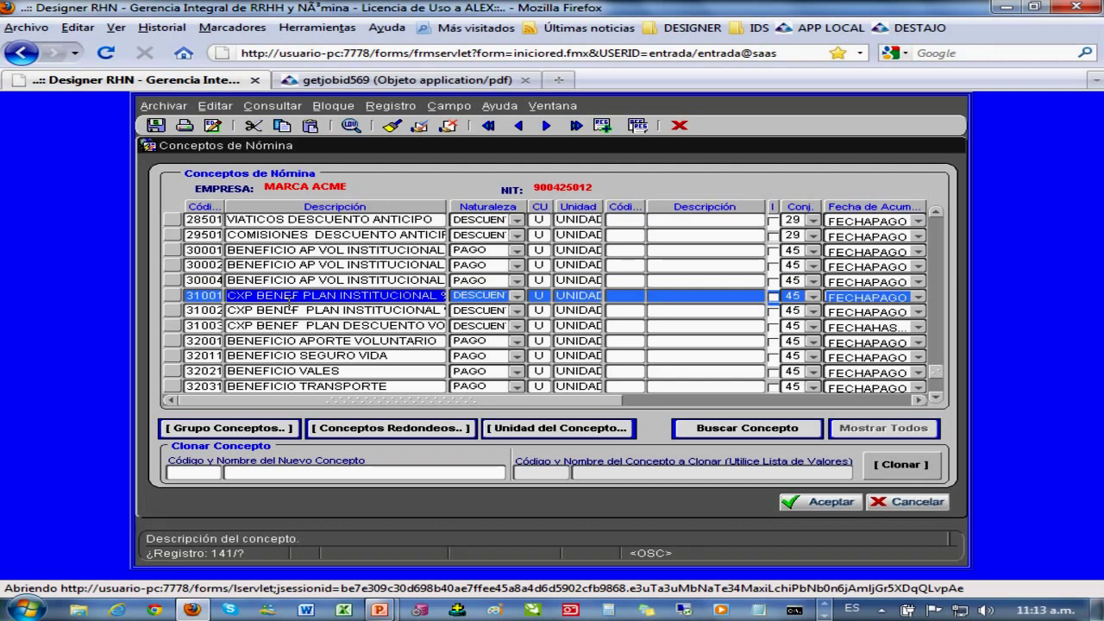
- Review concepts 31003 to 32031, then page down past CXP BENEF 33001 to provisions 44001
click(266, 327)
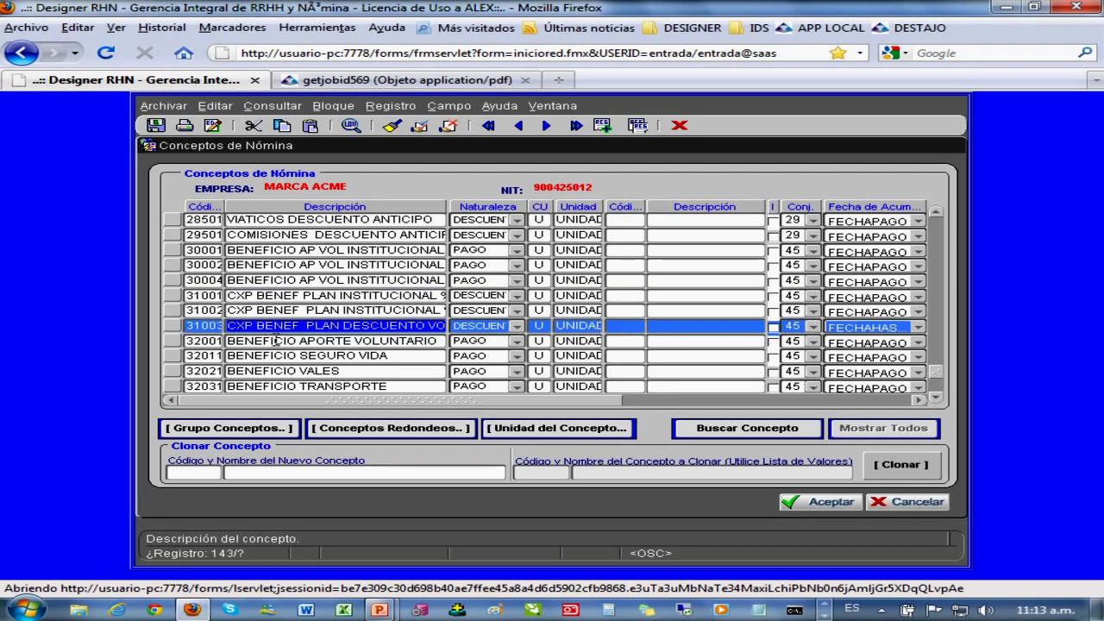
click(270, 342)
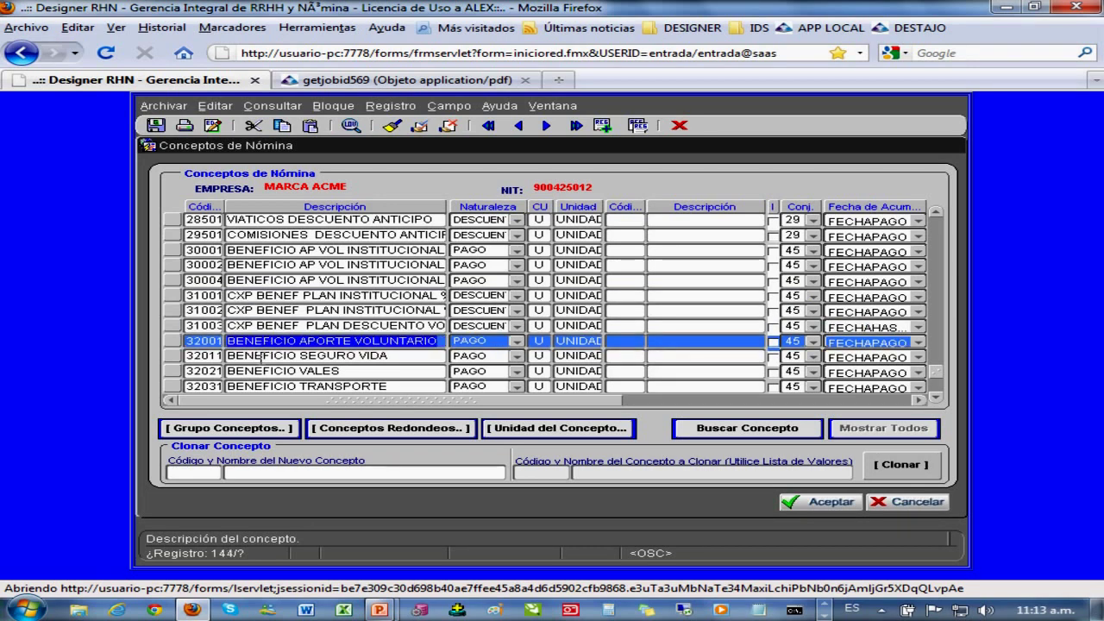
click(264, 356)
click(262, 371)
click(259, 386)
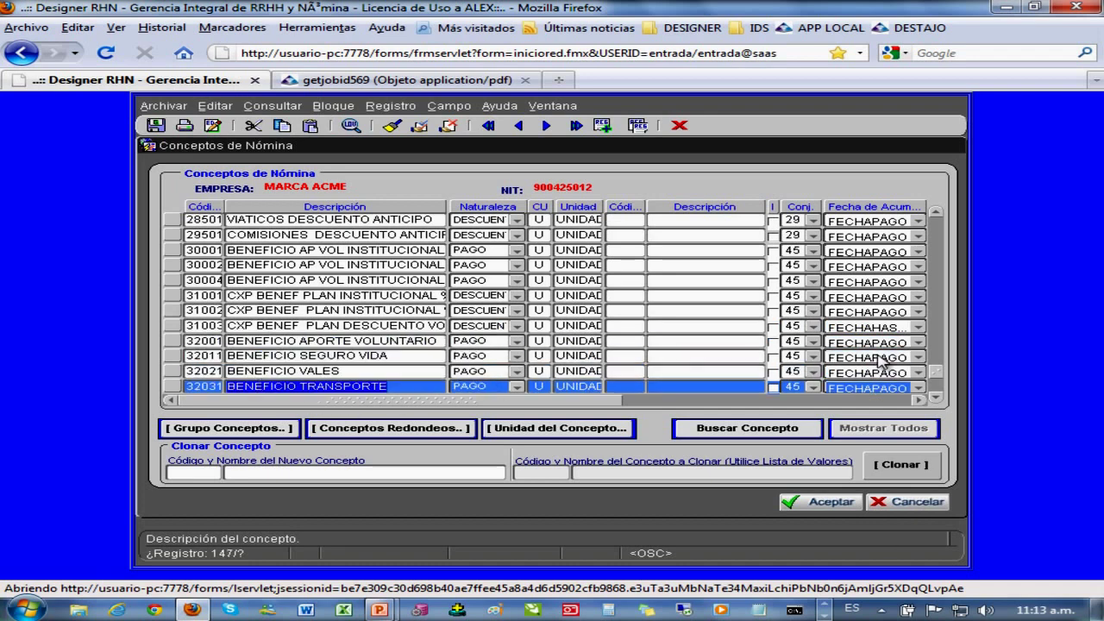
click(937, 388)
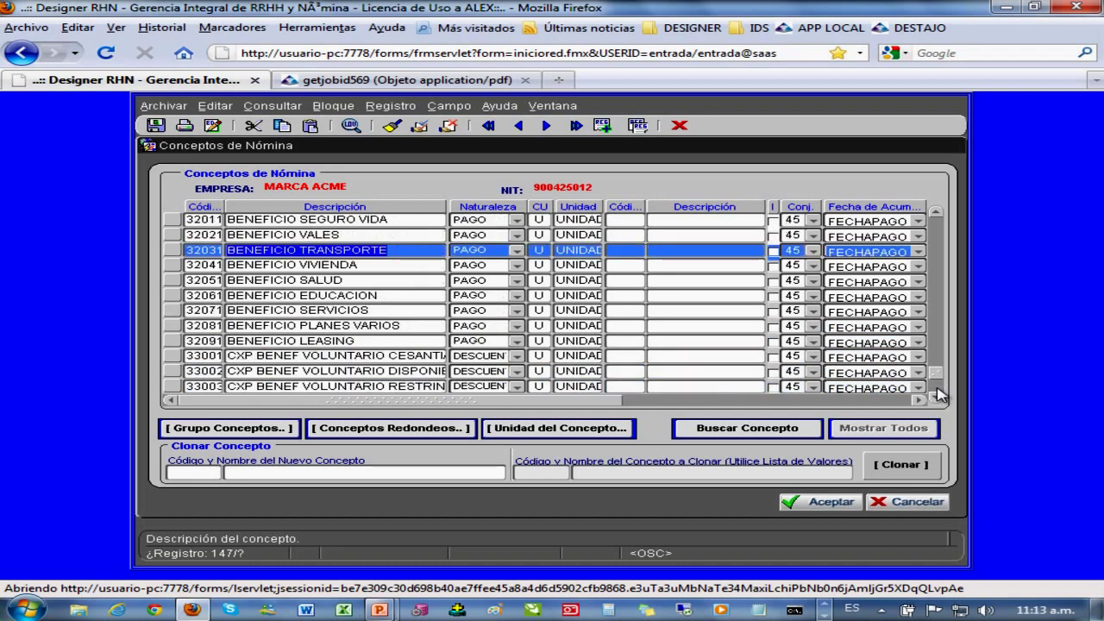
click(937, 390)
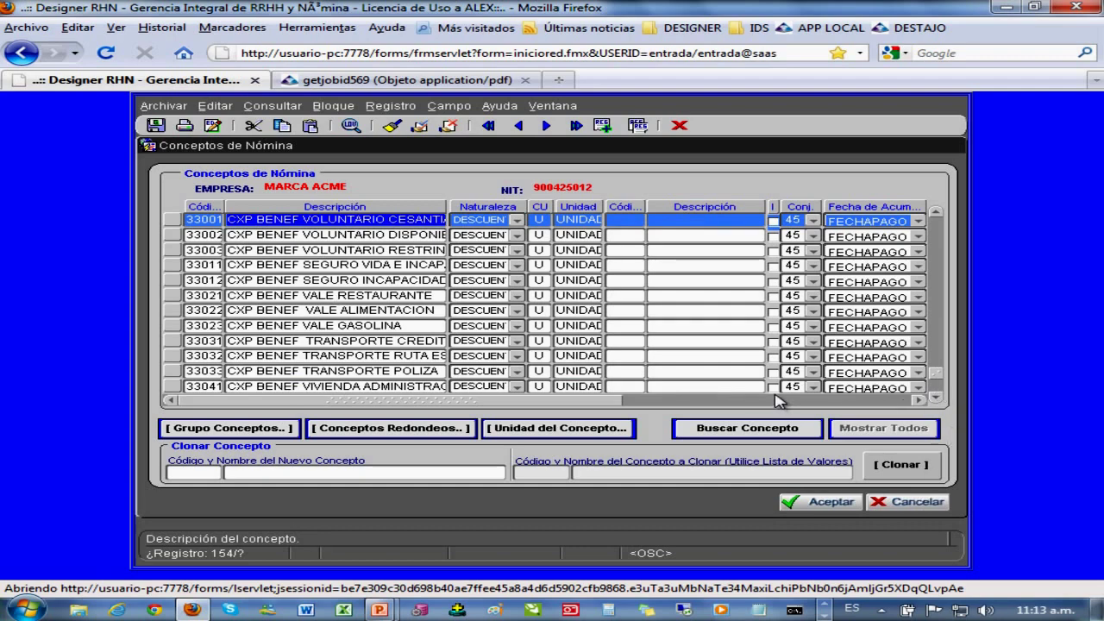
key(Page_Down)
key(Page_Down)
key(Page_Down)
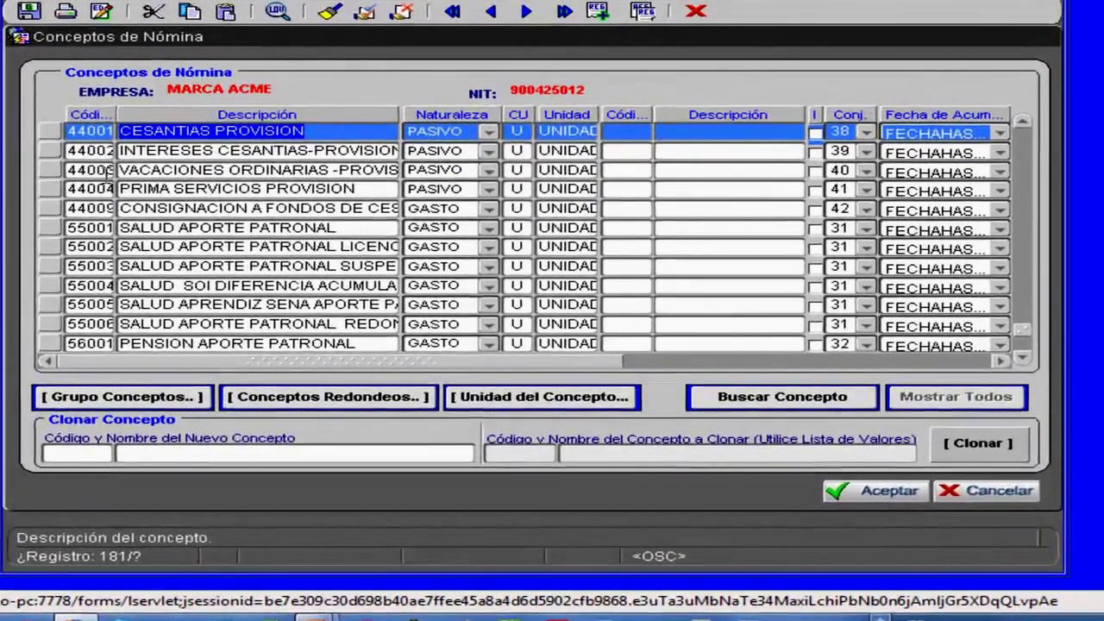
- Inspect provision concepts 44001 to 44004, including vacation provision 44003, plus 44009, then select 55001
click(195, 250)
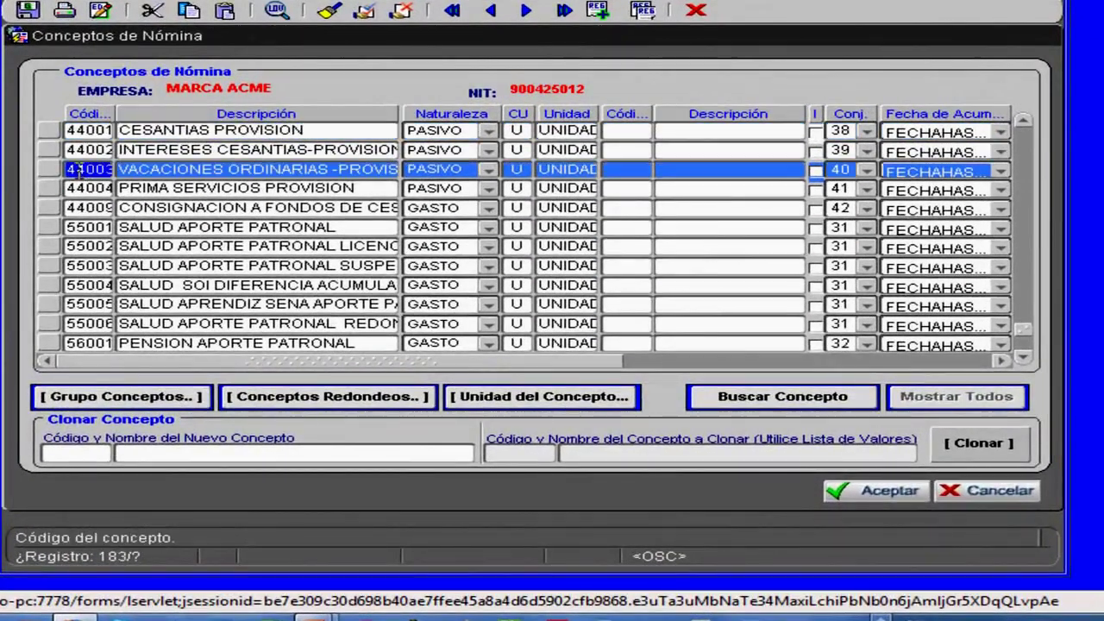
click(90, 150)
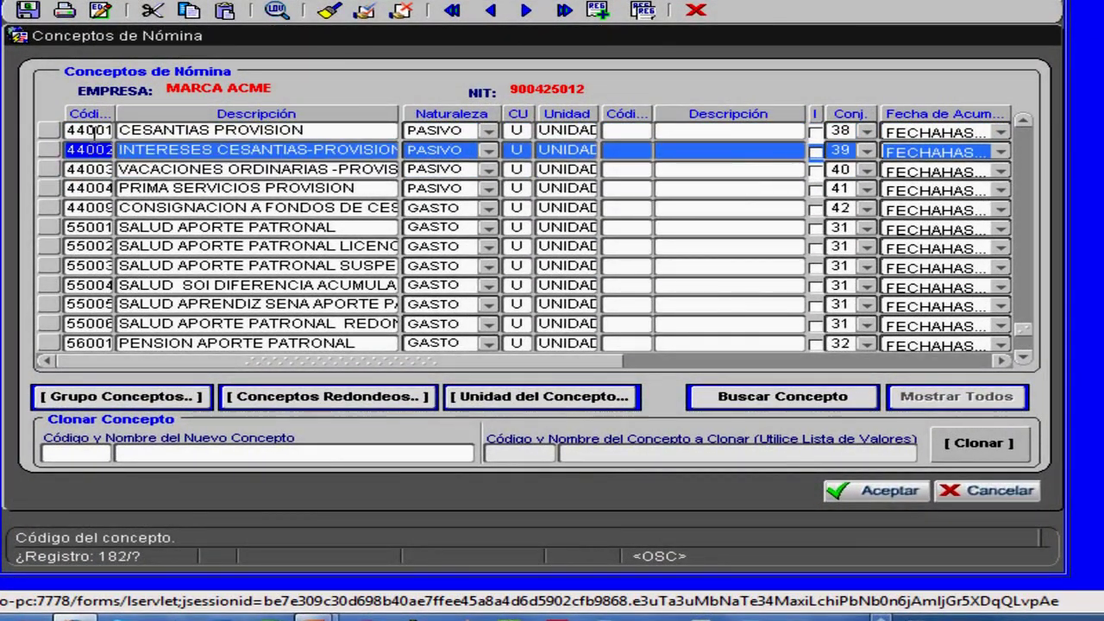
click(94, 131)
click(172, 130)
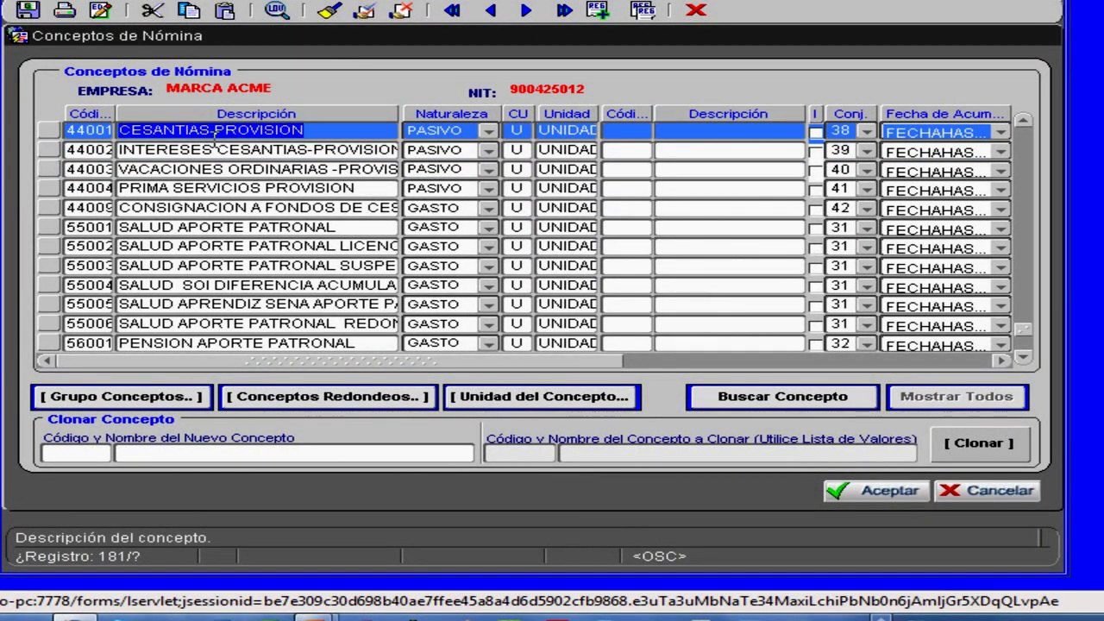
click(175, 149)
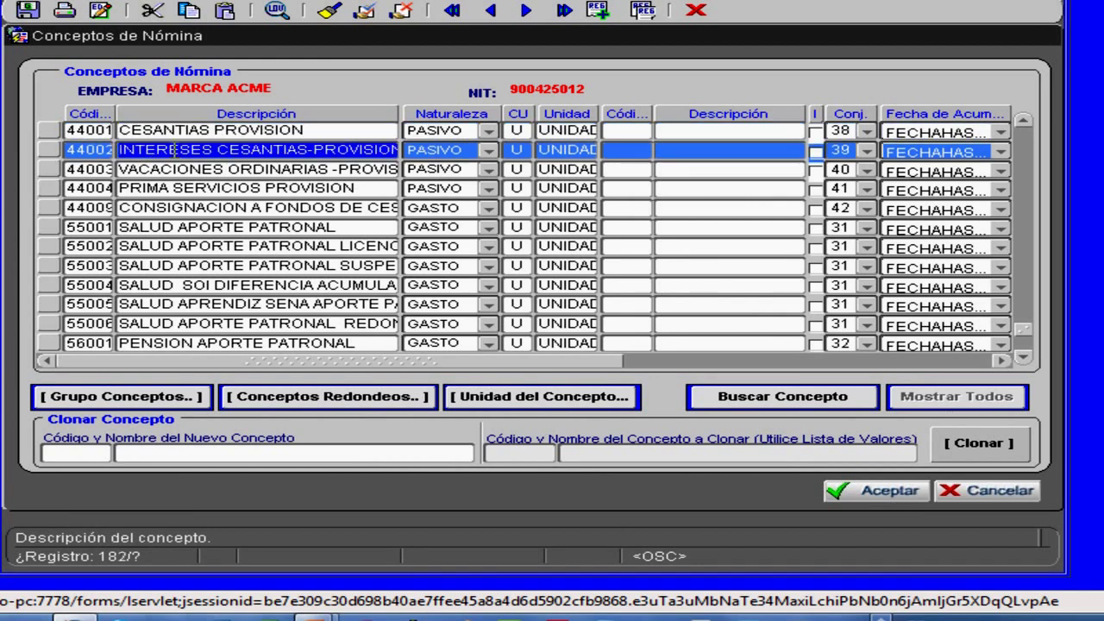
click(195, 169)
click(158, 188)
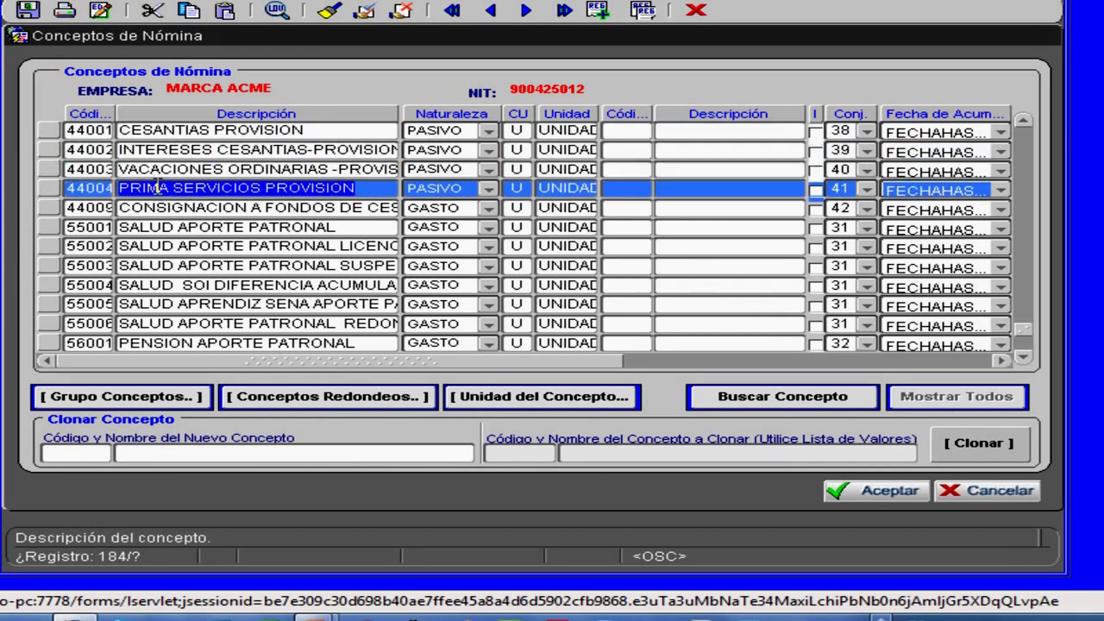
click(165, 207)
click(166, 187)
click(167, 169)
click(74, 227)
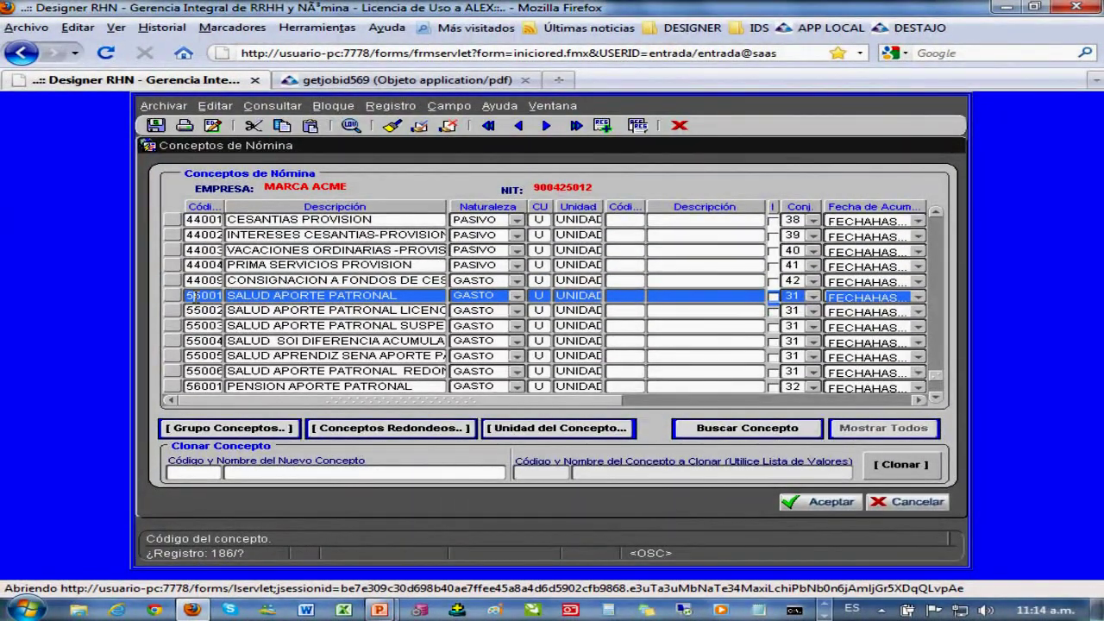
- Select concept 55002, then scroll to INCAPACIDAD PAGADA and step down to the last concept, 99993
click(302, 311)
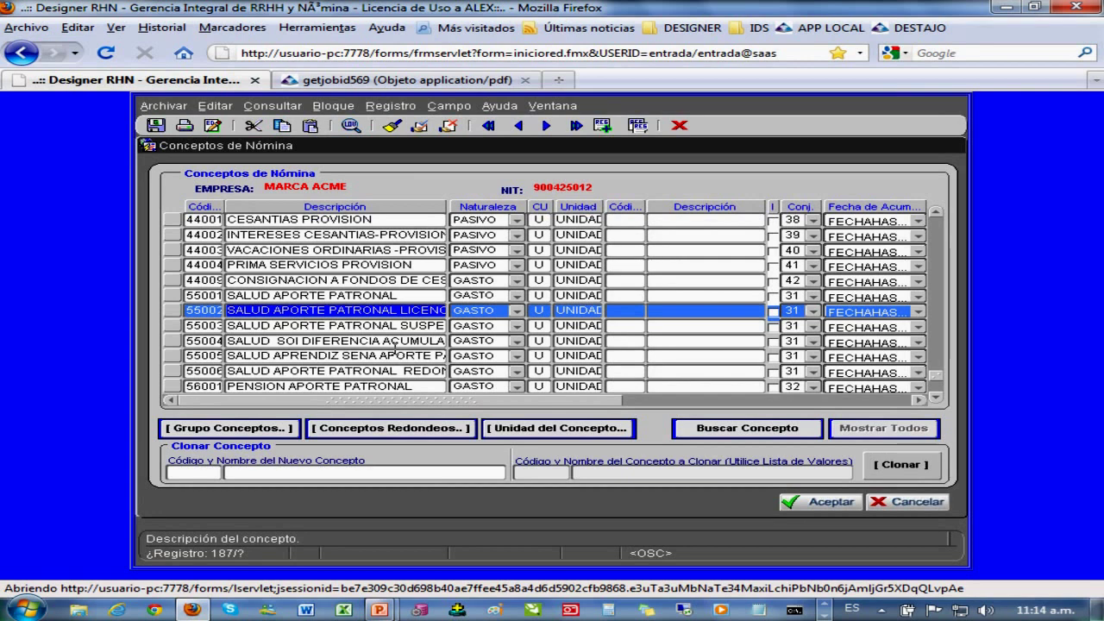
scroll(394, 349, down, 6)
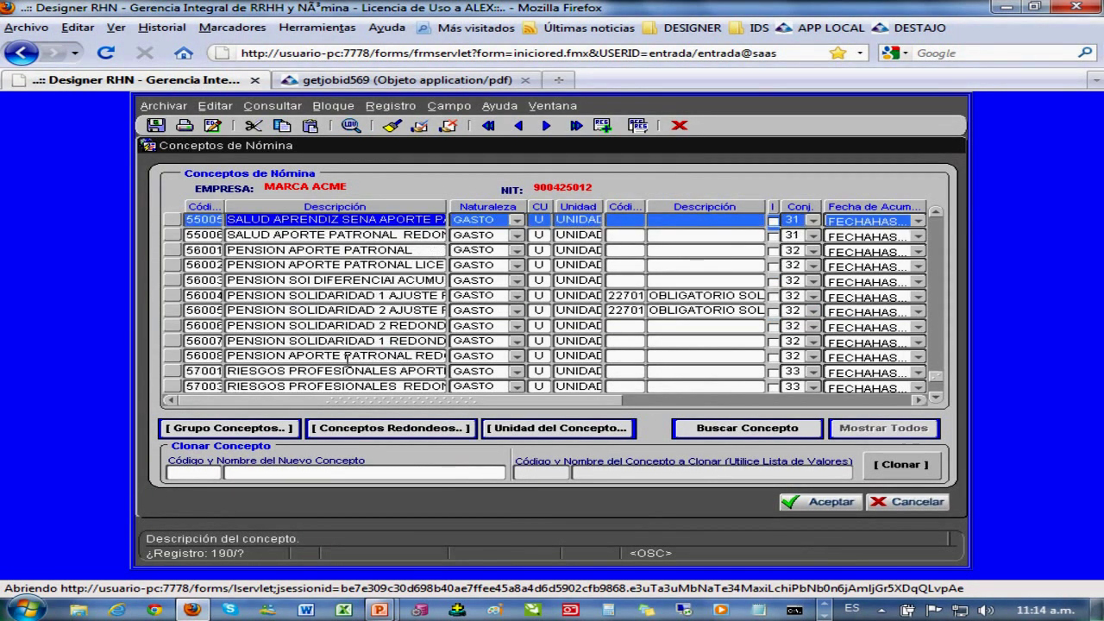
click(192, 250)
key(Down)
key(Down)
key(Down)
key(Down)
key(Down)
key(Down)
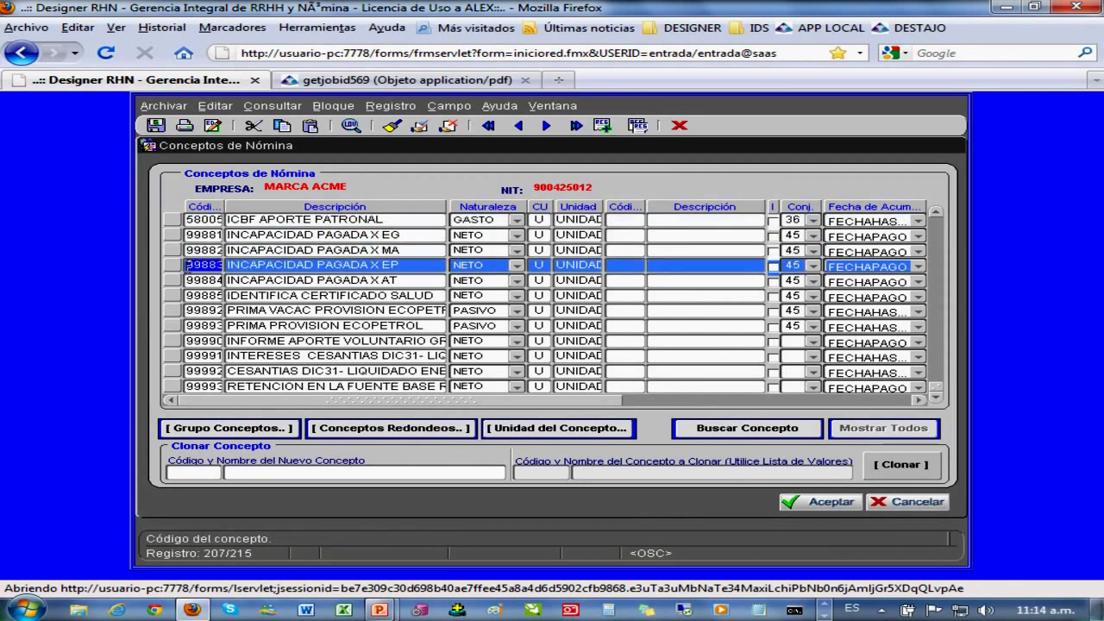
key(Down)
key(Down)
key(Down)
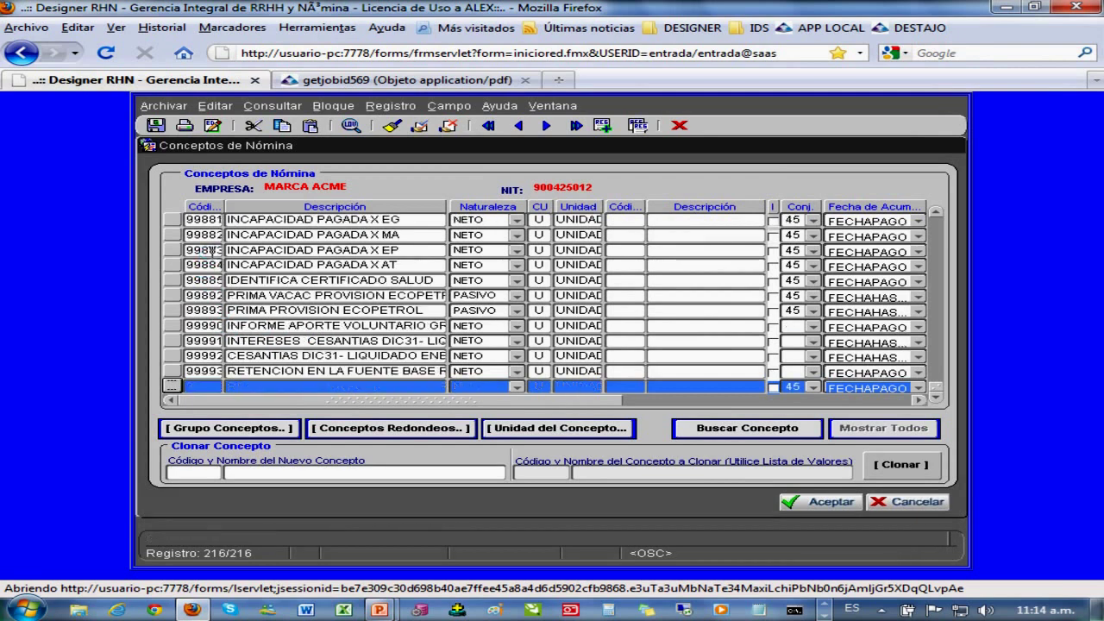
- Select concepts 99881 to 99885, move back up the list, and bring up the concept search list
click(212, 253)
click(211, 250)
click(206, 235)
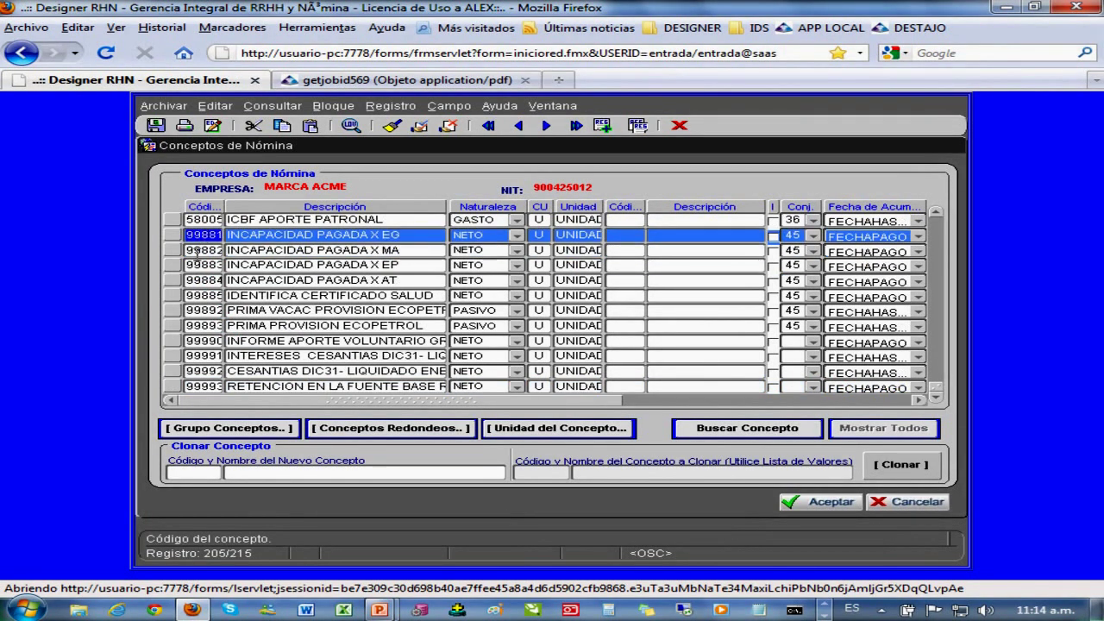
click(199, 281)
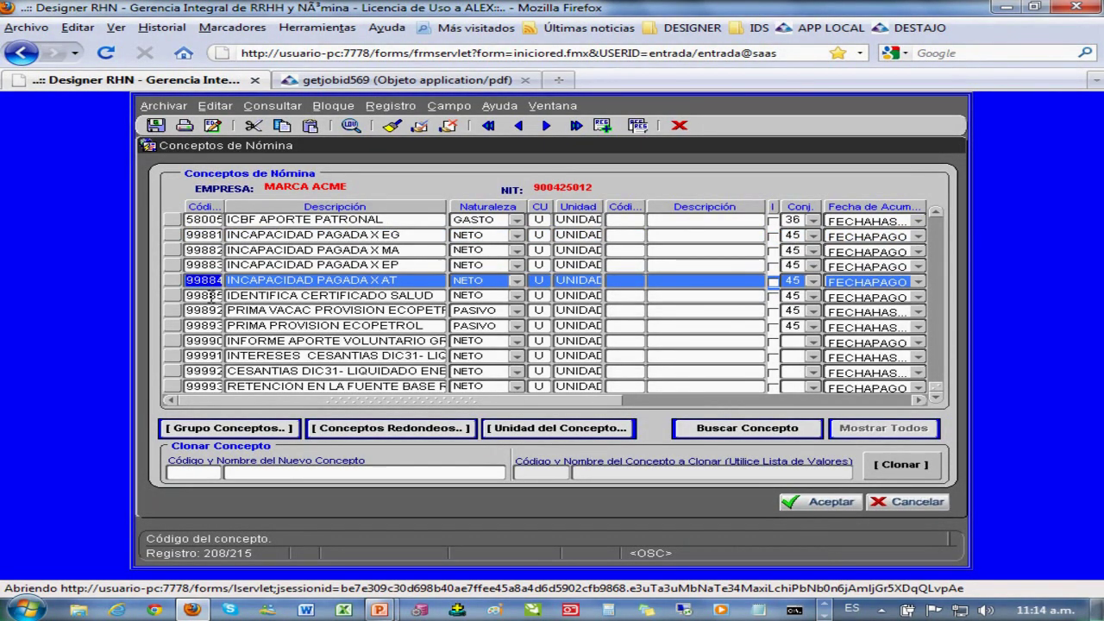
click(212, 296)
key(Up)
key(Up)
key(Up)
key(Up)
key(Up)
key(Up)
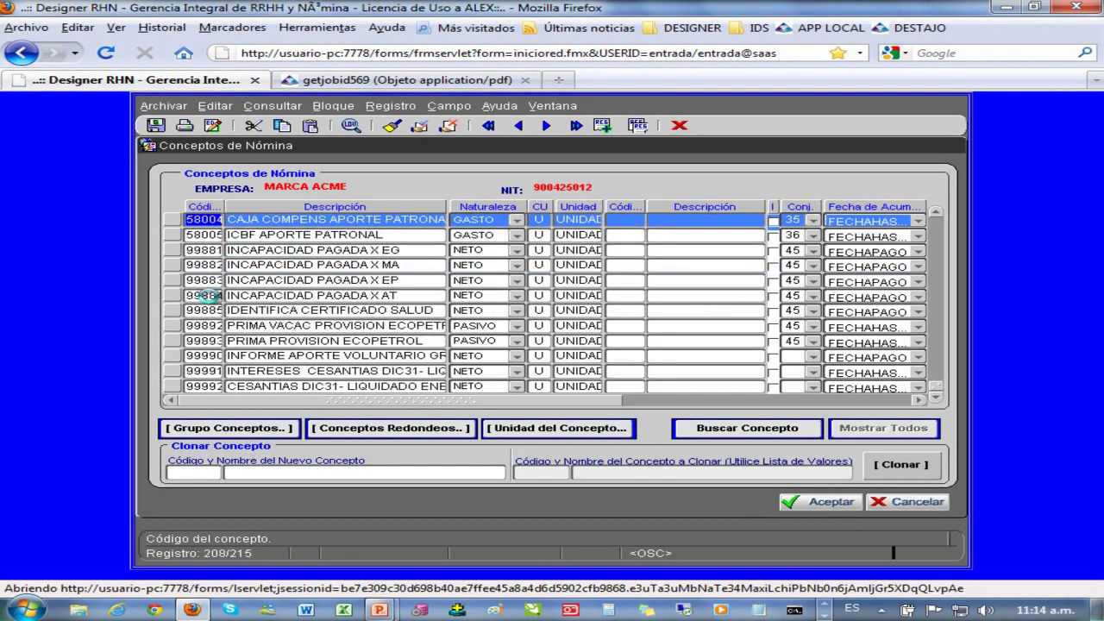
key(Up)
key(Up)
key(Up)
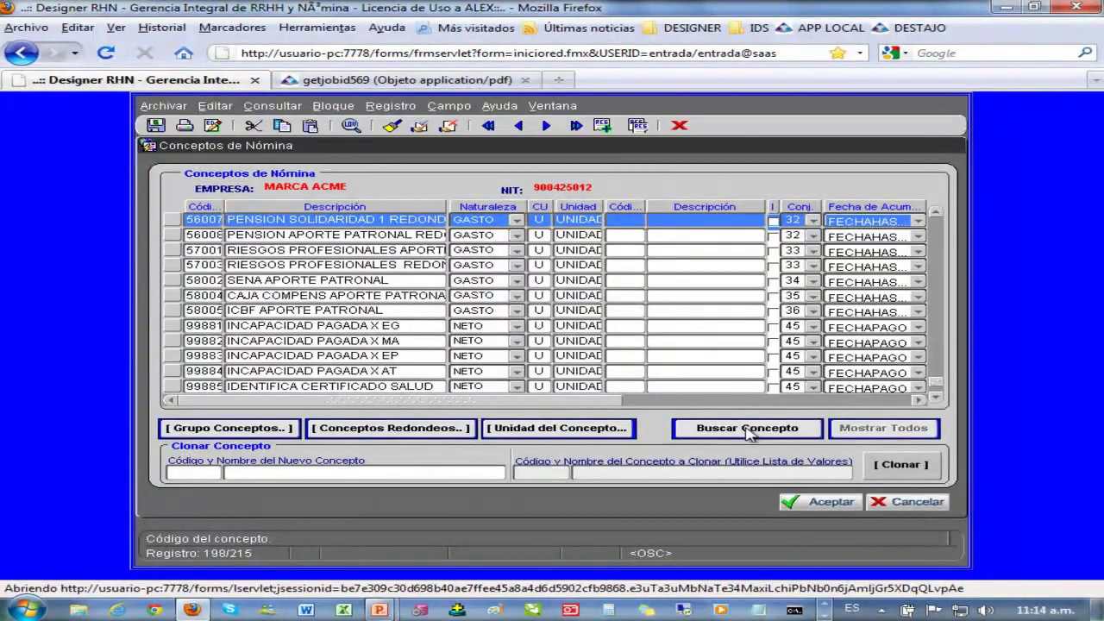
click(747, 428)
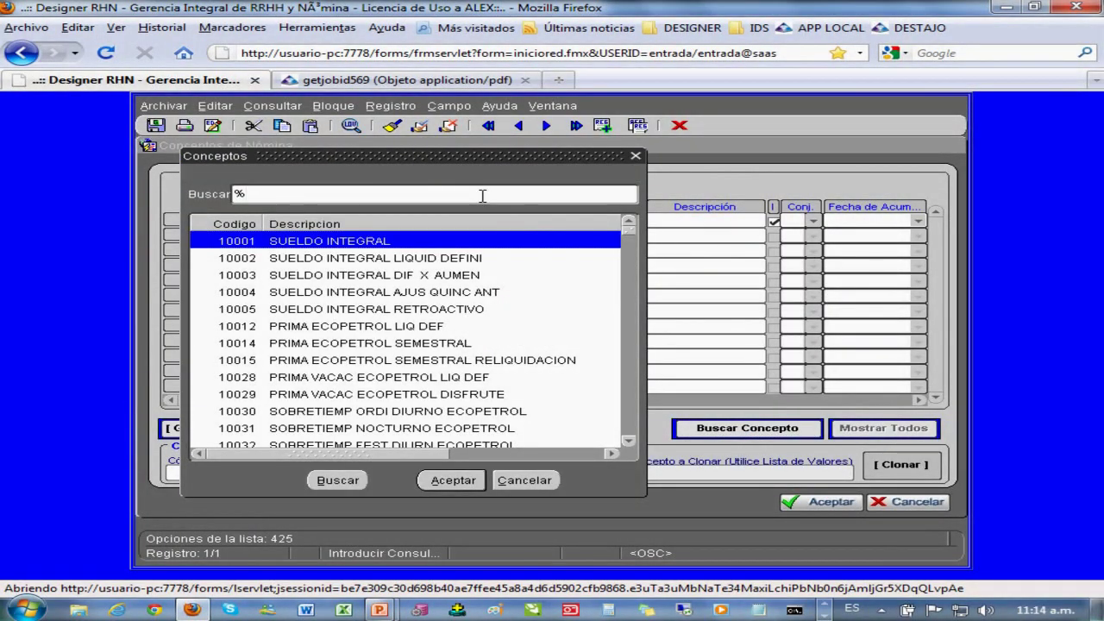
- Search for 'SUELDO OR' and load concept 10500 SUELDO ORDINARIO into the form
text(SUELDO OR)
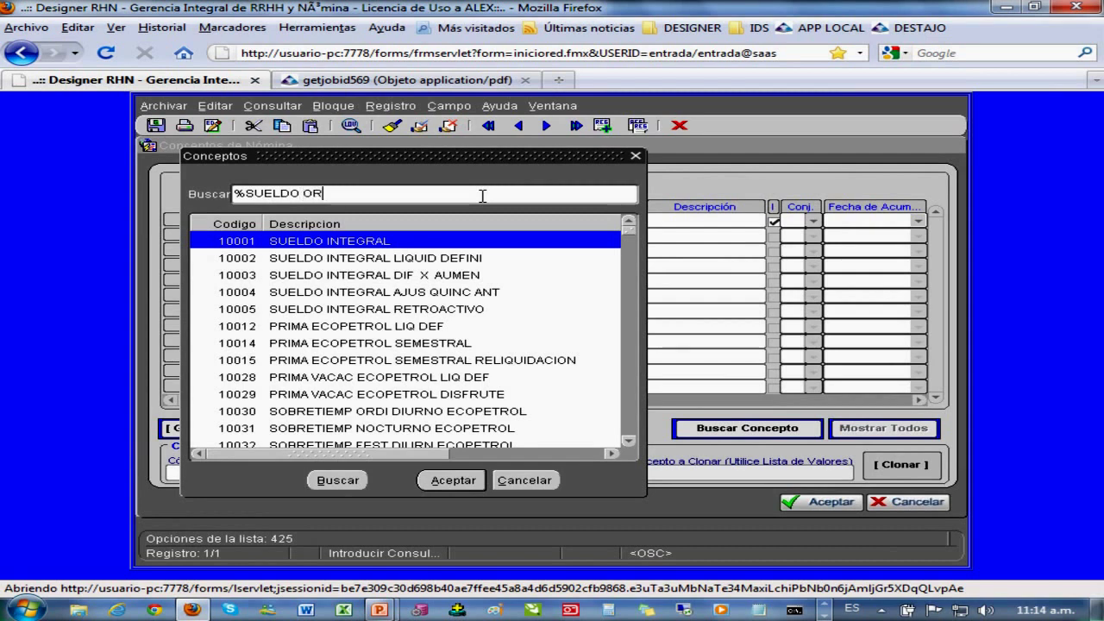
key(Return)
double_click(419, 309)
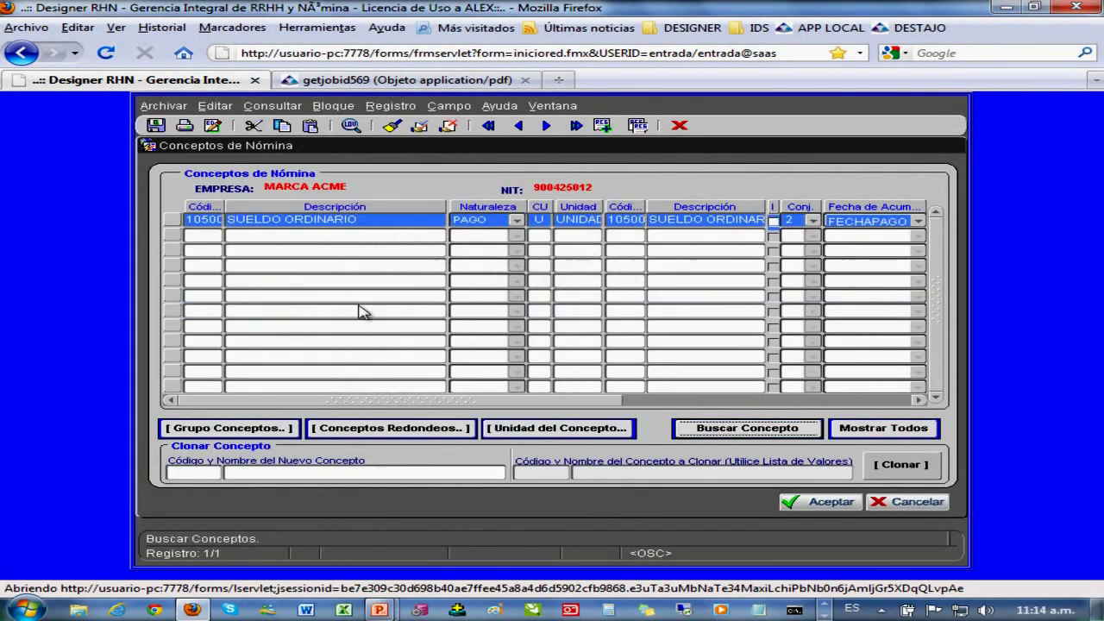
click(259, 221)
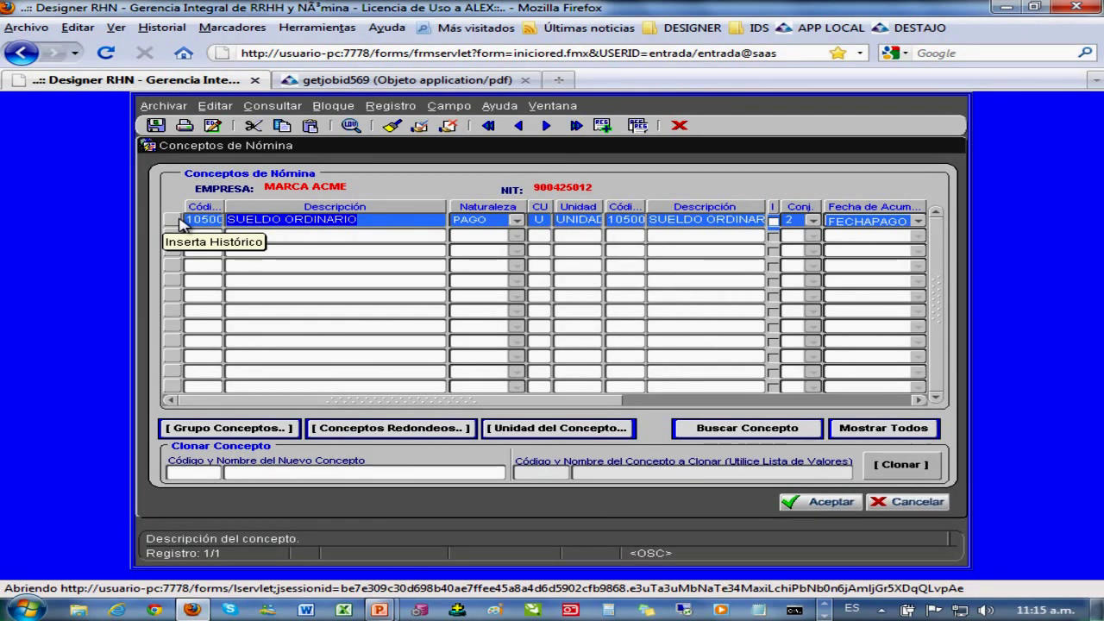
- View concept 10500's details, checking its formula VALOR PAGO ORDI QUINCENAL, then close without saving
click(176, 220)
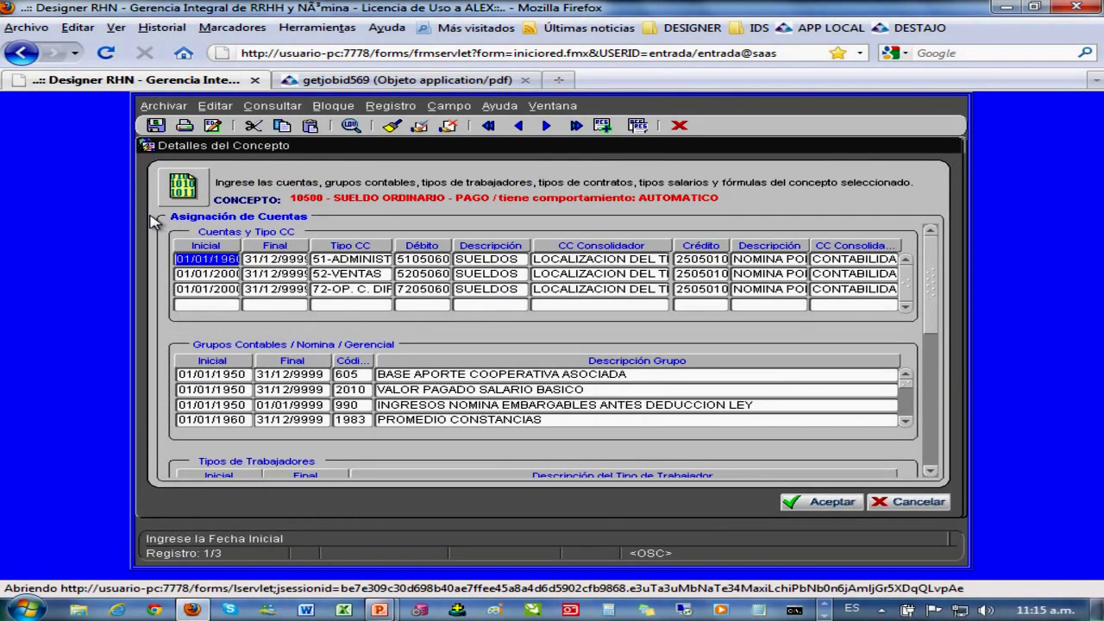
drag(291, 198, 734, 191)
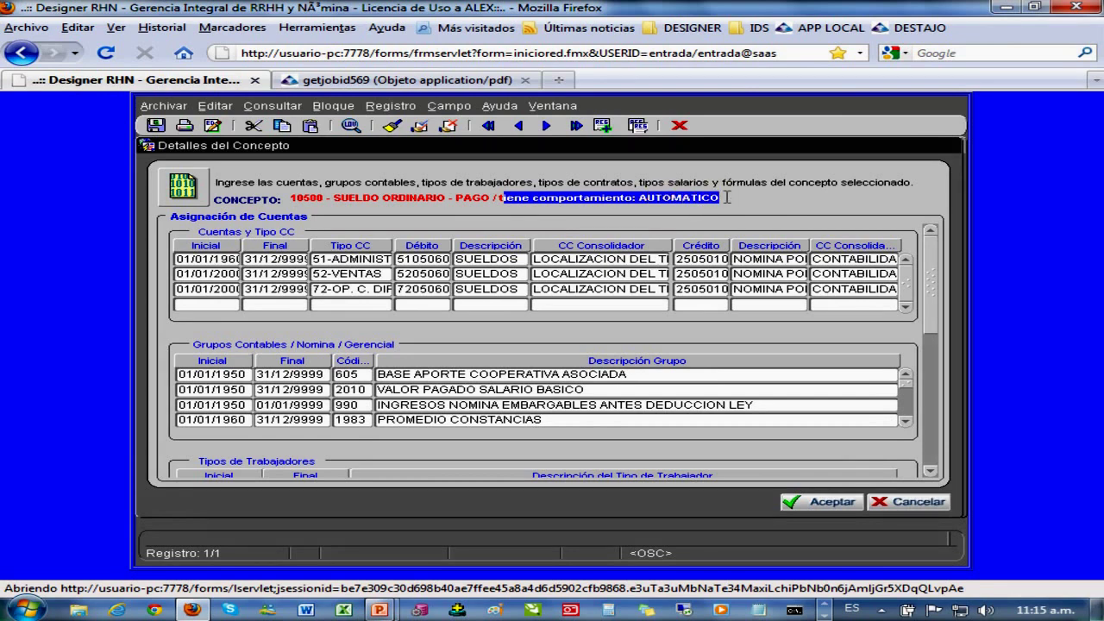
drag(932, 264, 919, 412)
click(553, 421)
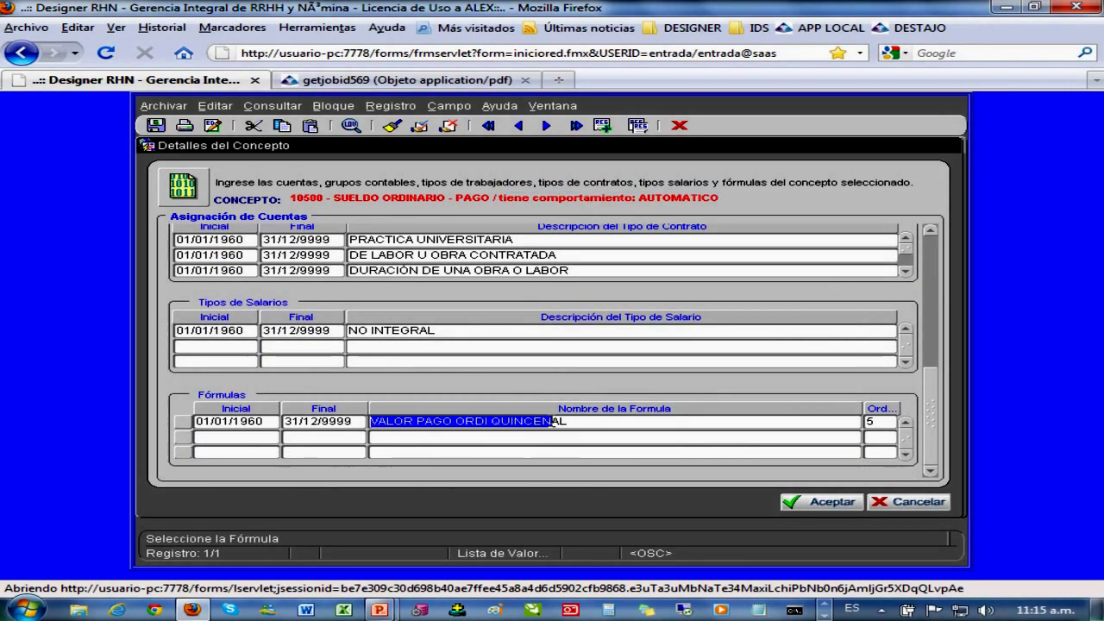
drag(567, 422, 454, 422)
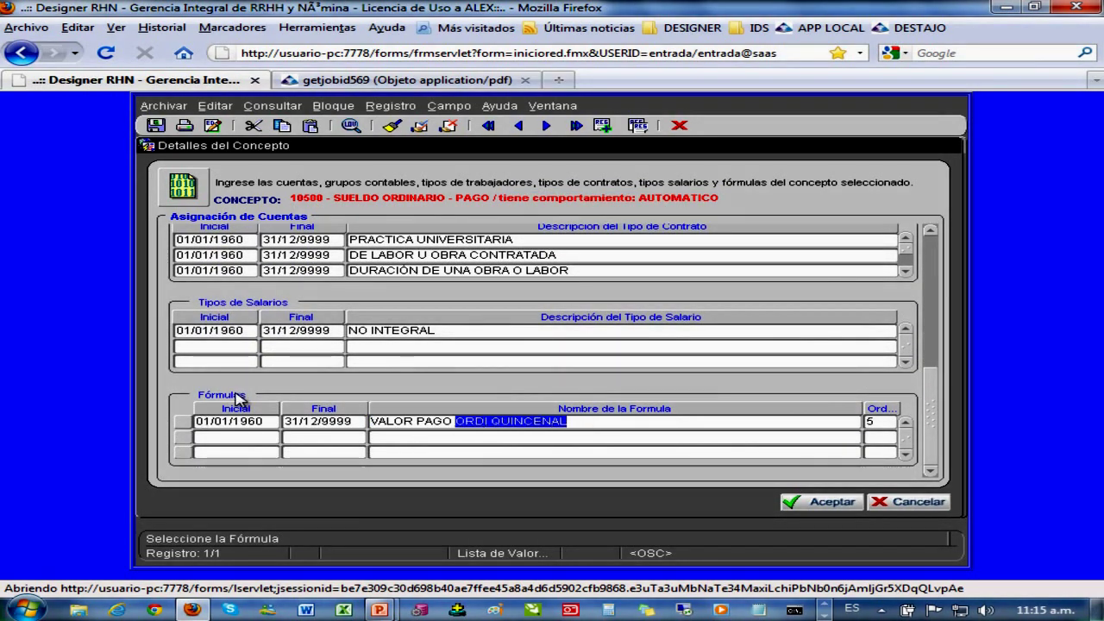
drag(569, 422, 369, 422)
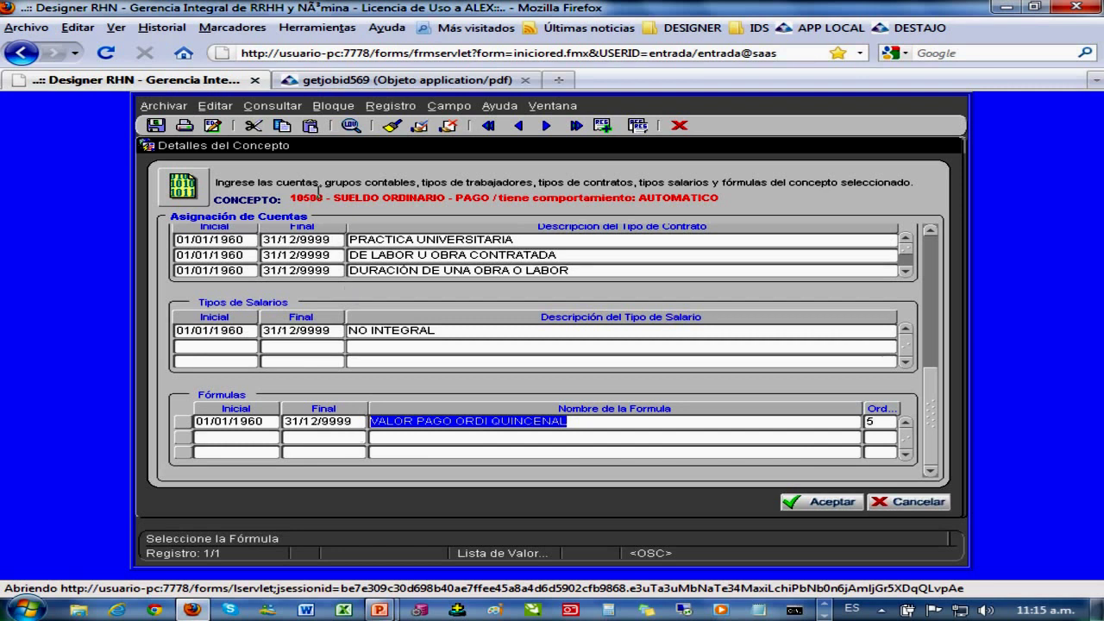
drag(291, 198, 464, 200)
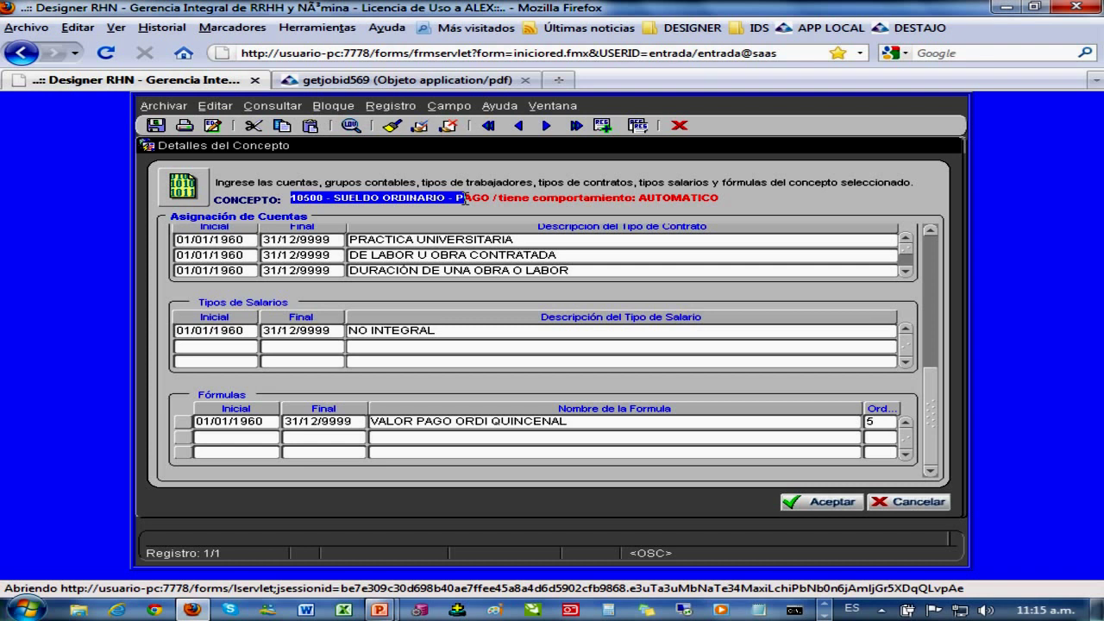
click(909, 502)
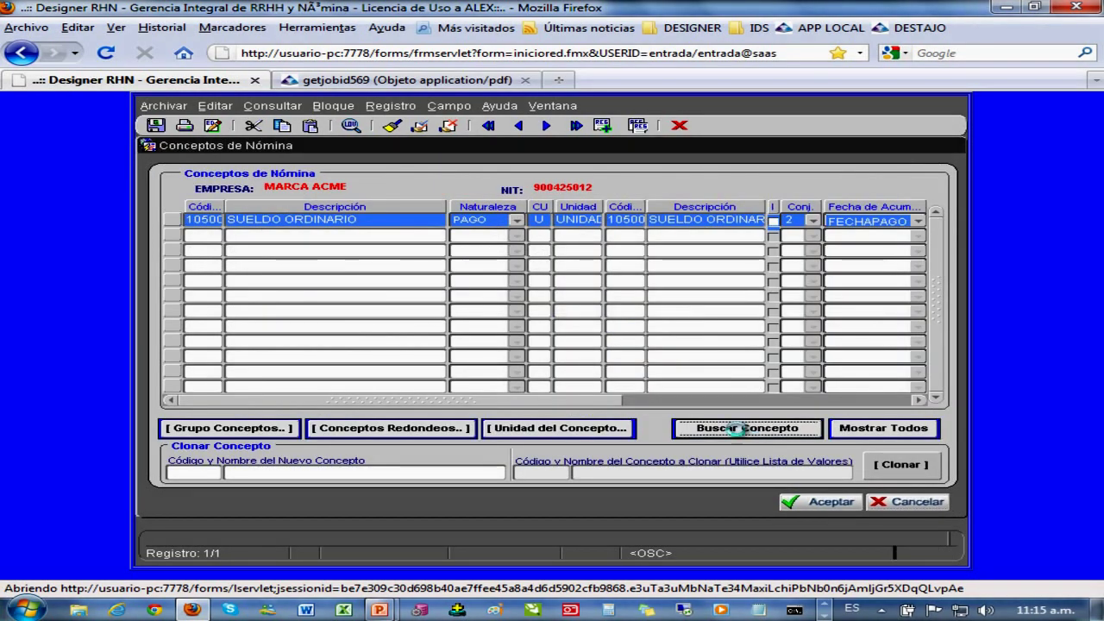
- Search the concept list for 'EXTRA' and load 11001 EXTRAS DIURNA ORDINARIA 125% into the form
click(724, 429)
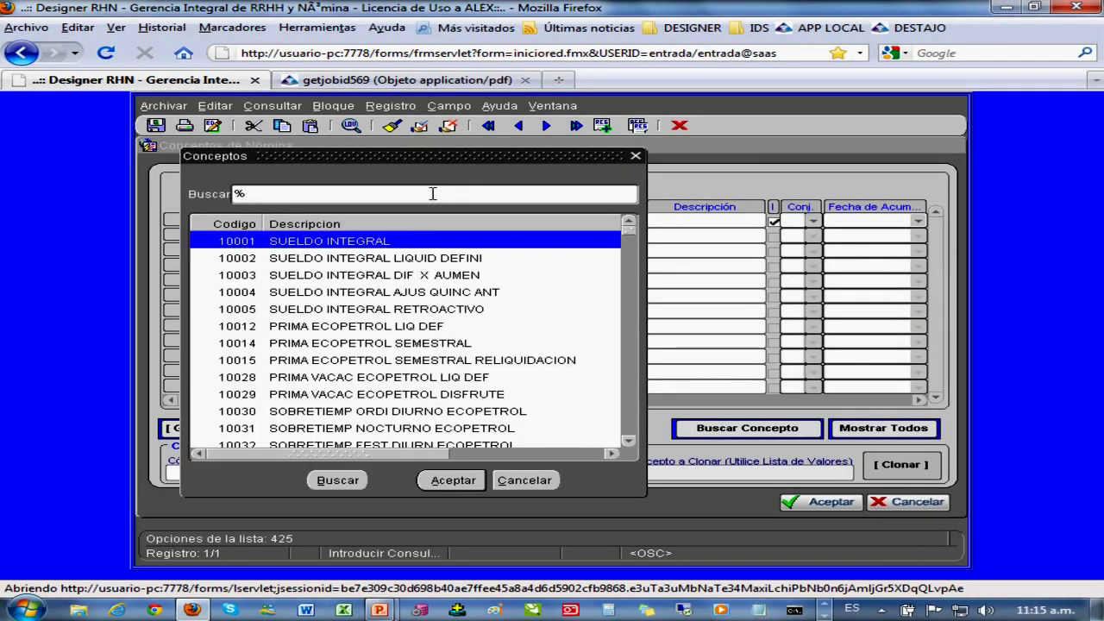
text(EXTRA)
key(Return)
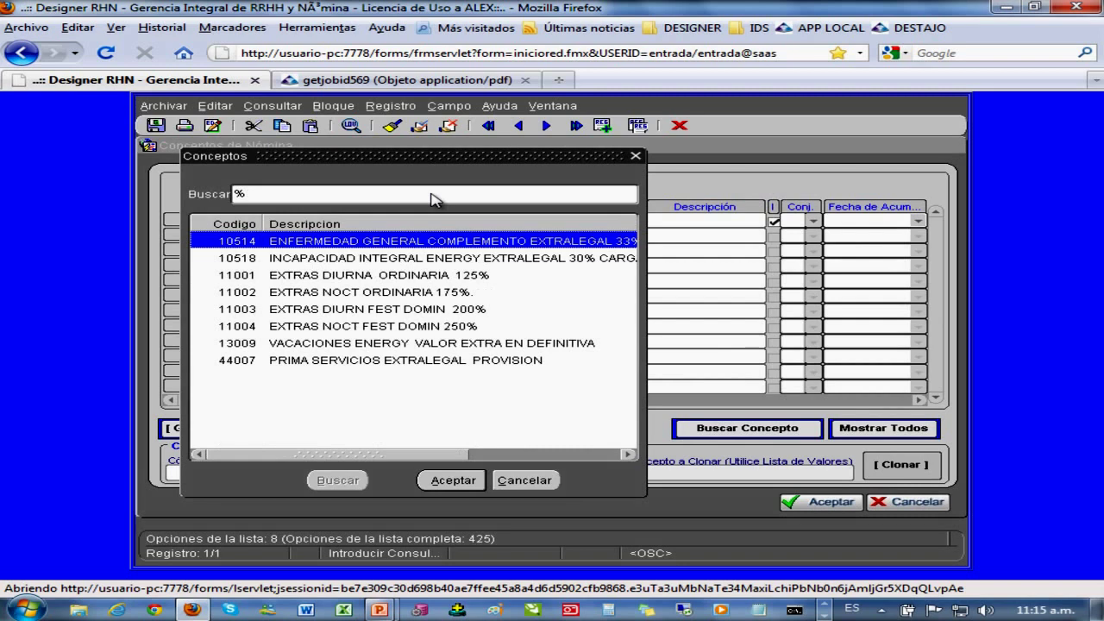
click(395, 276)
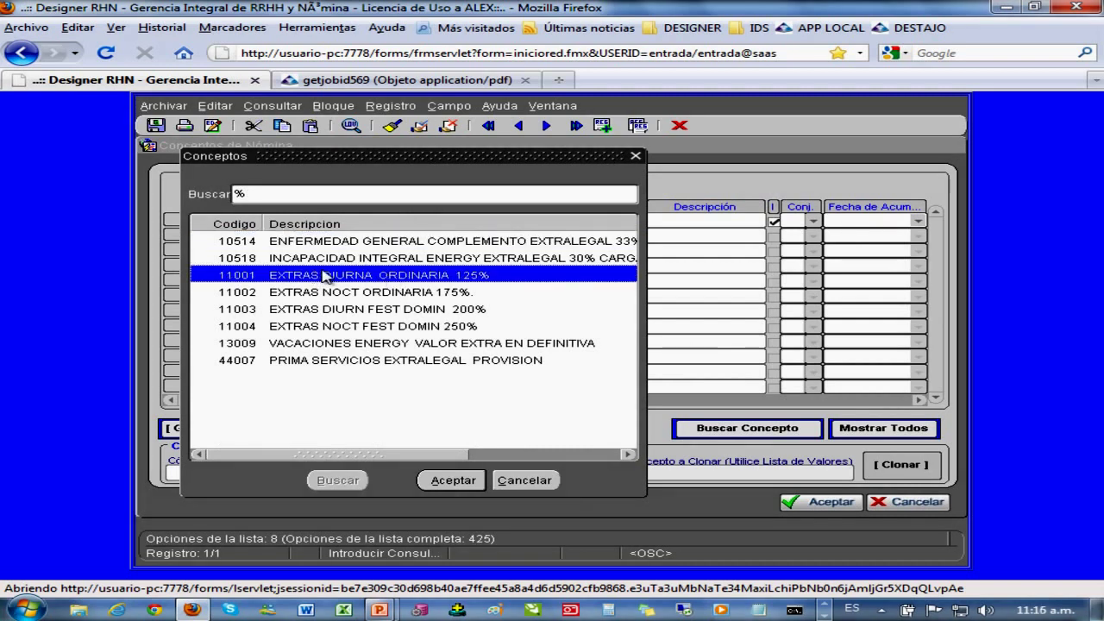
double_click(392, 276)
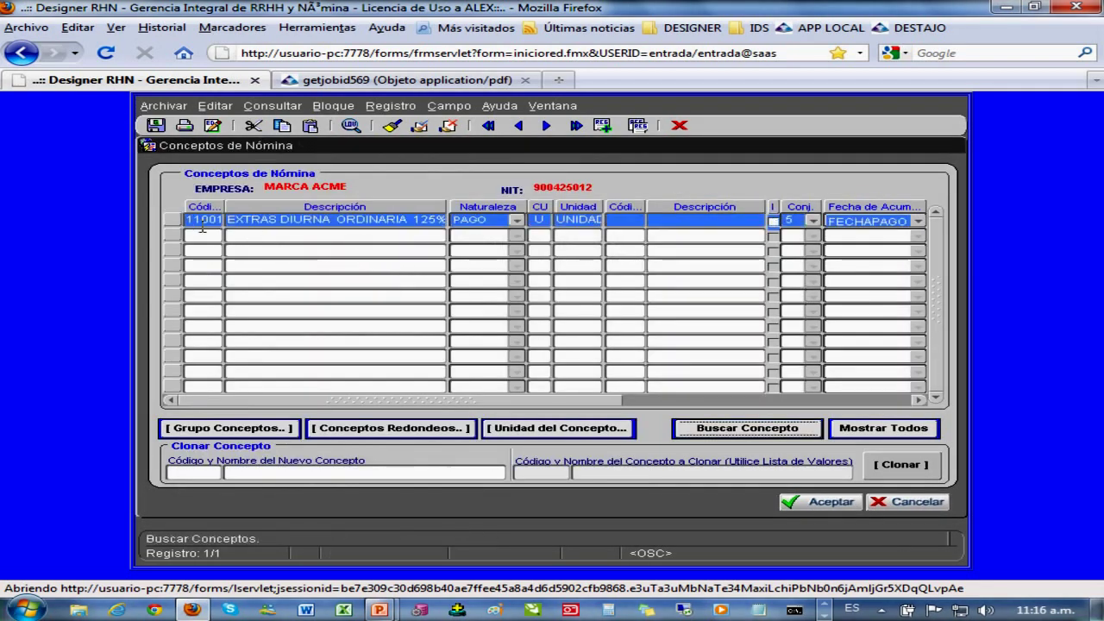
- Review concept 11001's details and formula TIEM EXTRA DIURORDI, then close without saving
click(171, 220)
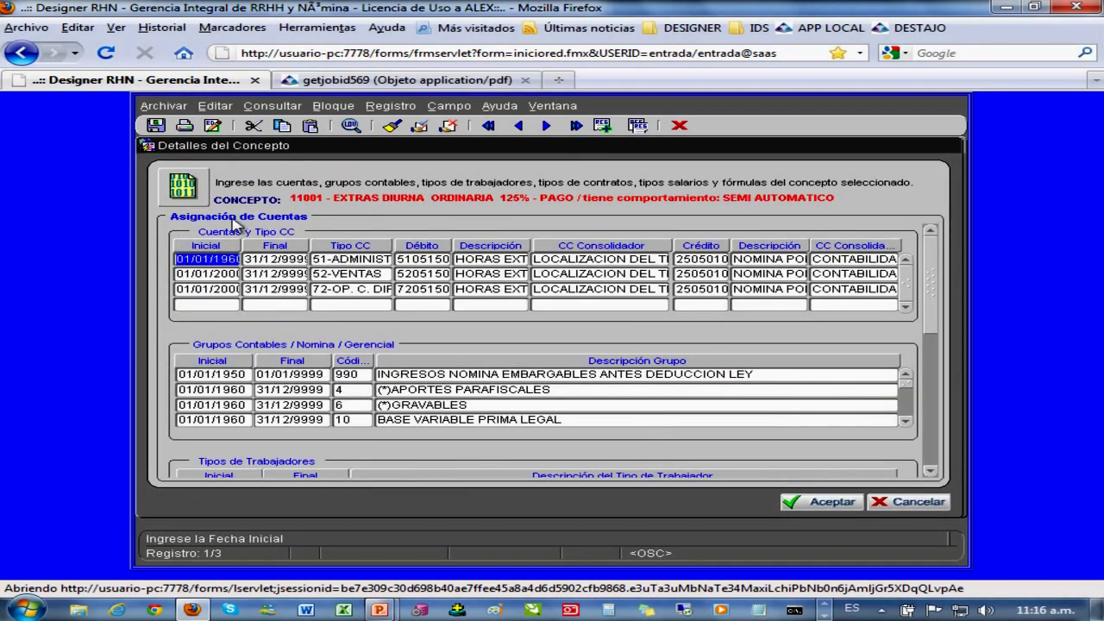
drag(291, 197, 849, 207)
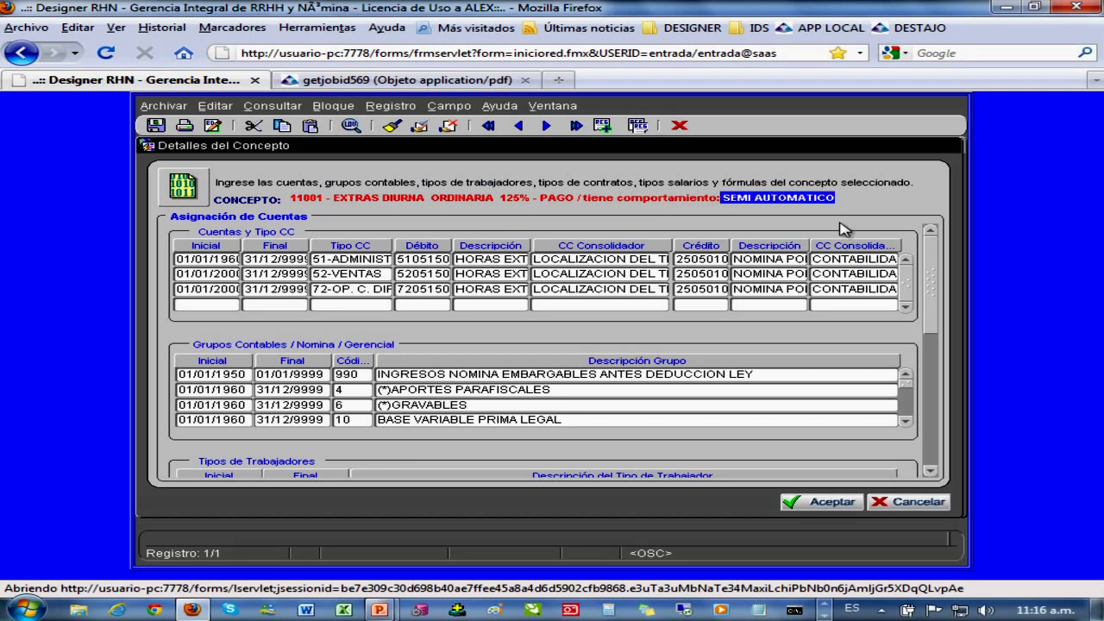
drag(932, 285, 934, 423)
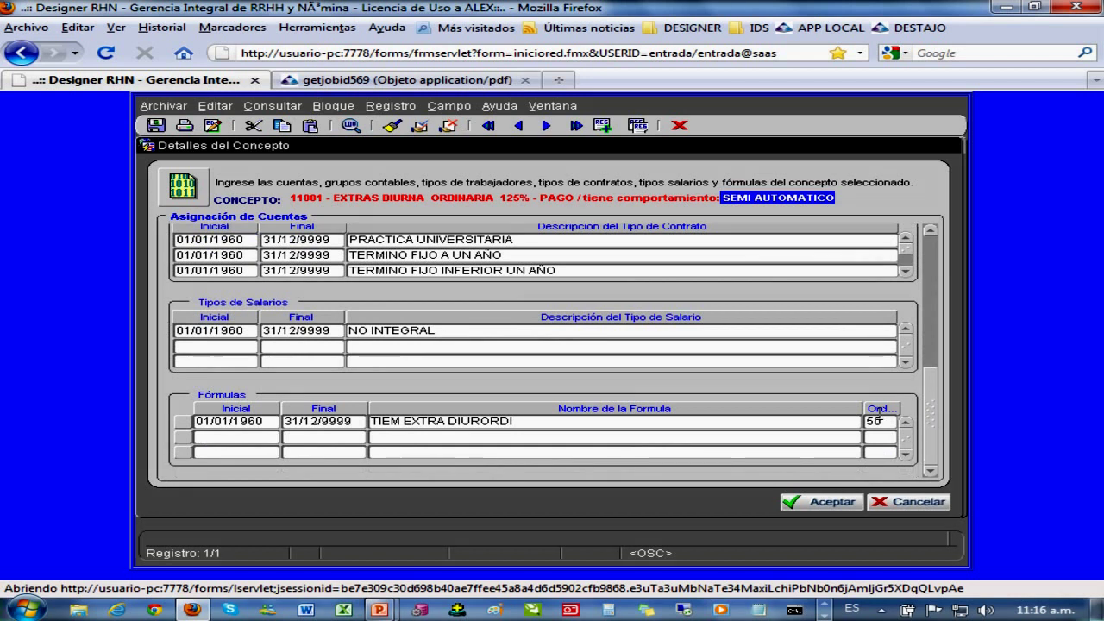
click(771, 422)
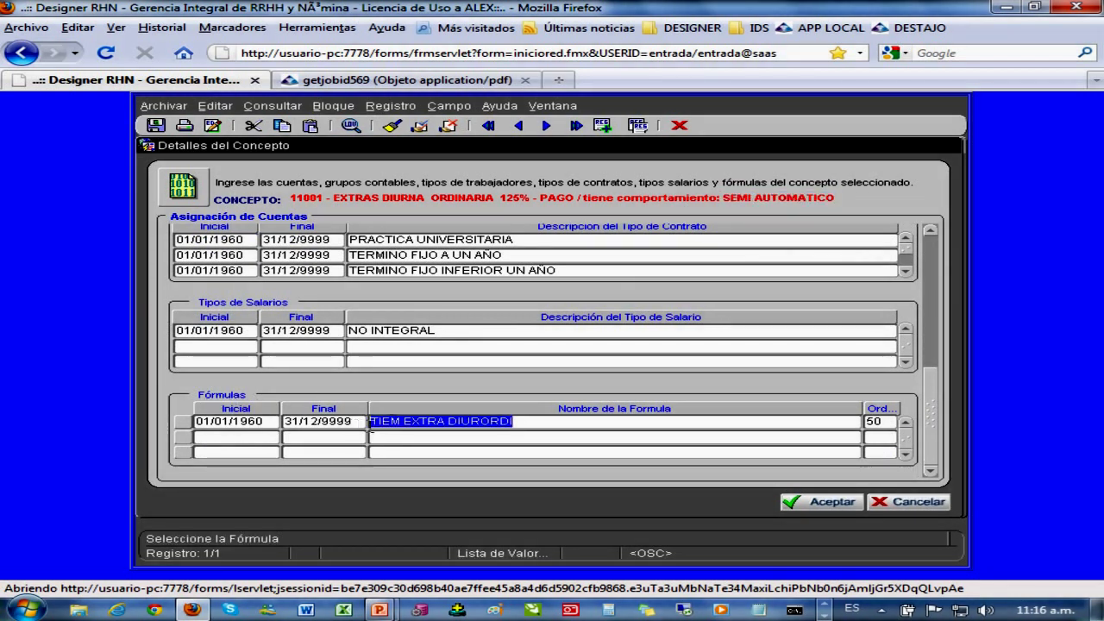
drag(380, 422, 531, 424)
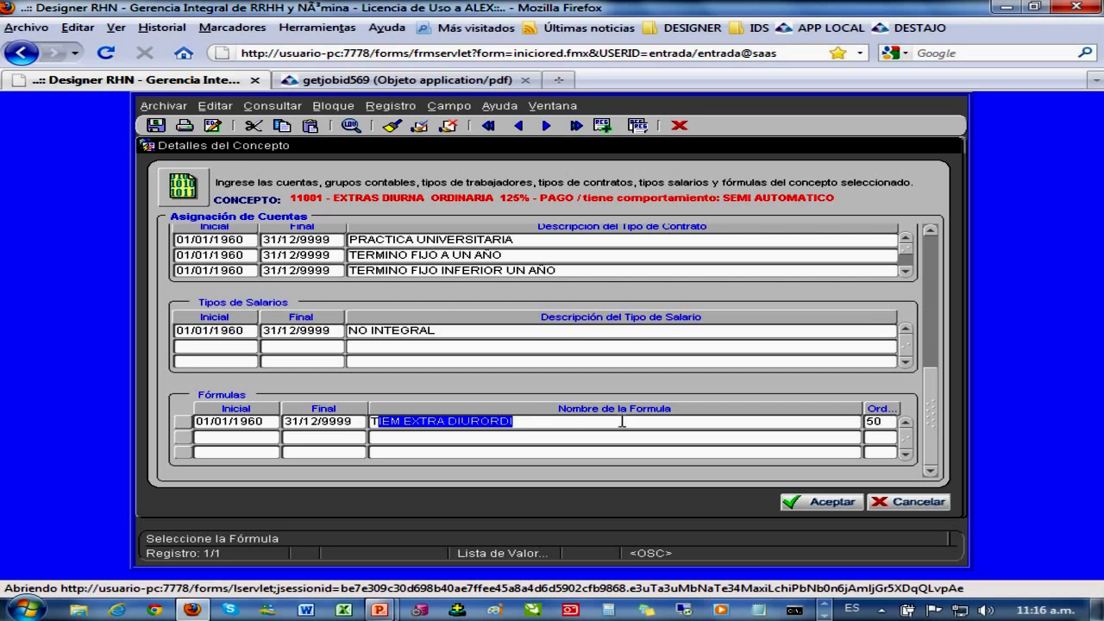
click(889, 500)
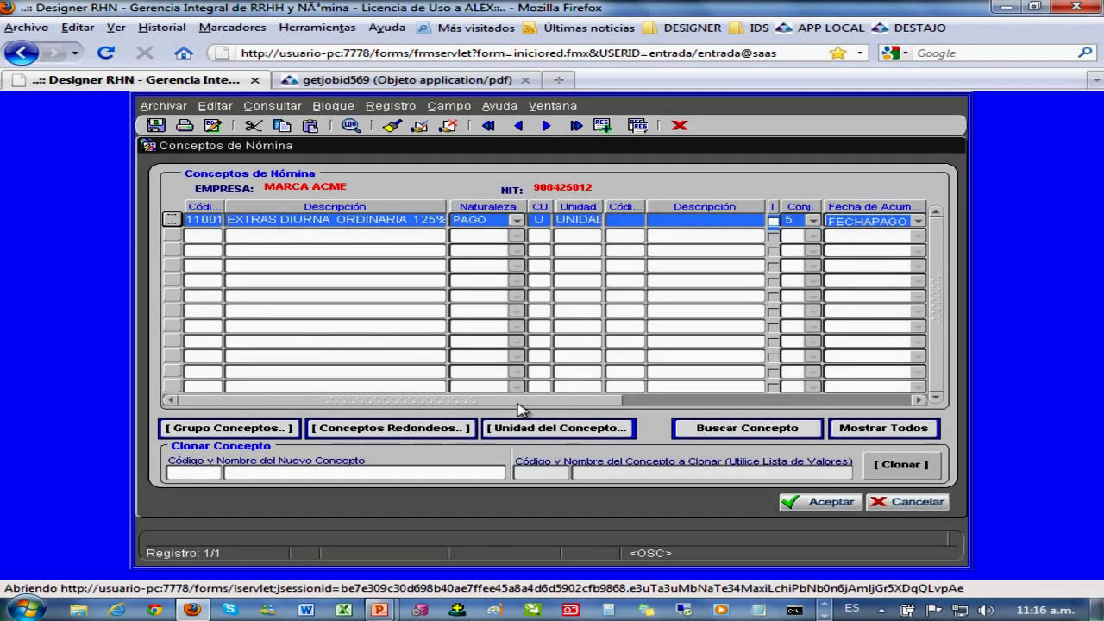
click(751, 430)
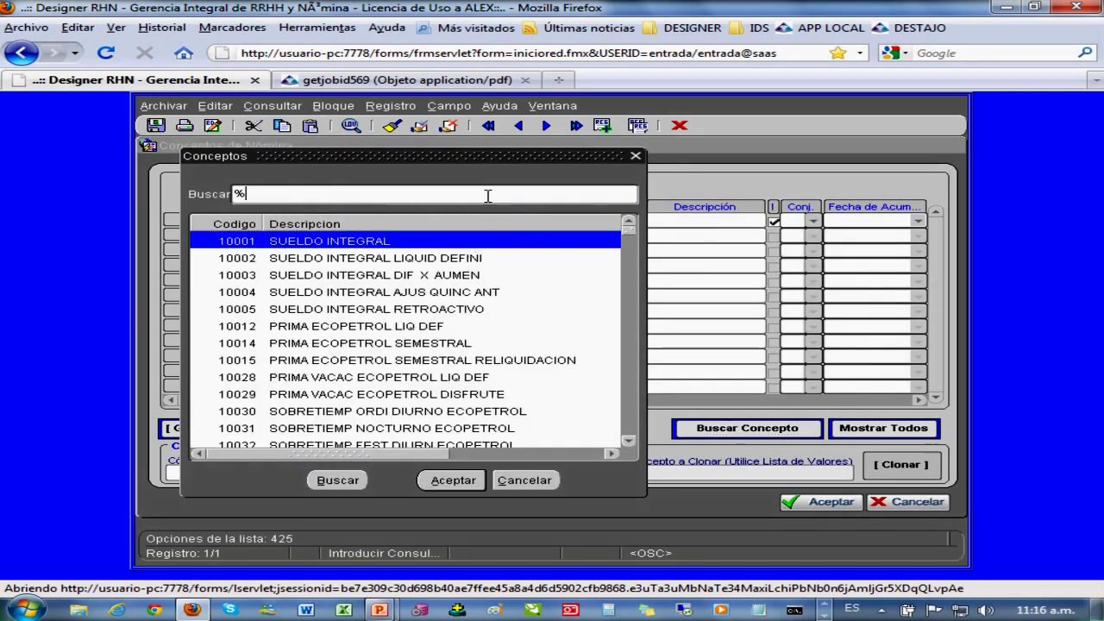
text(PRESTA)
key(Return)
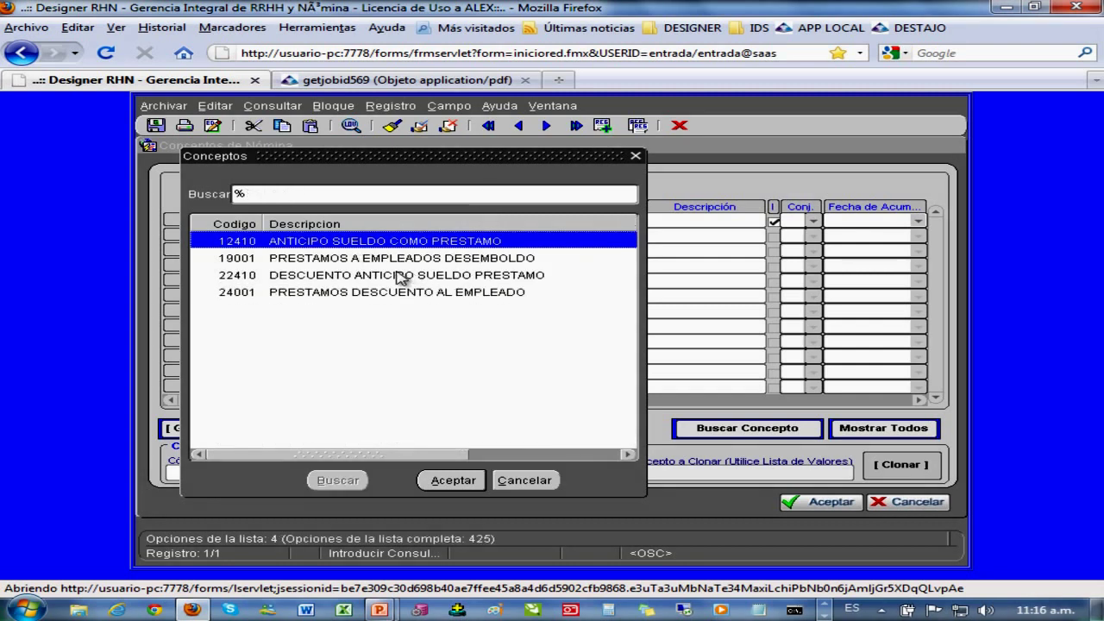
double_click(356, 292)
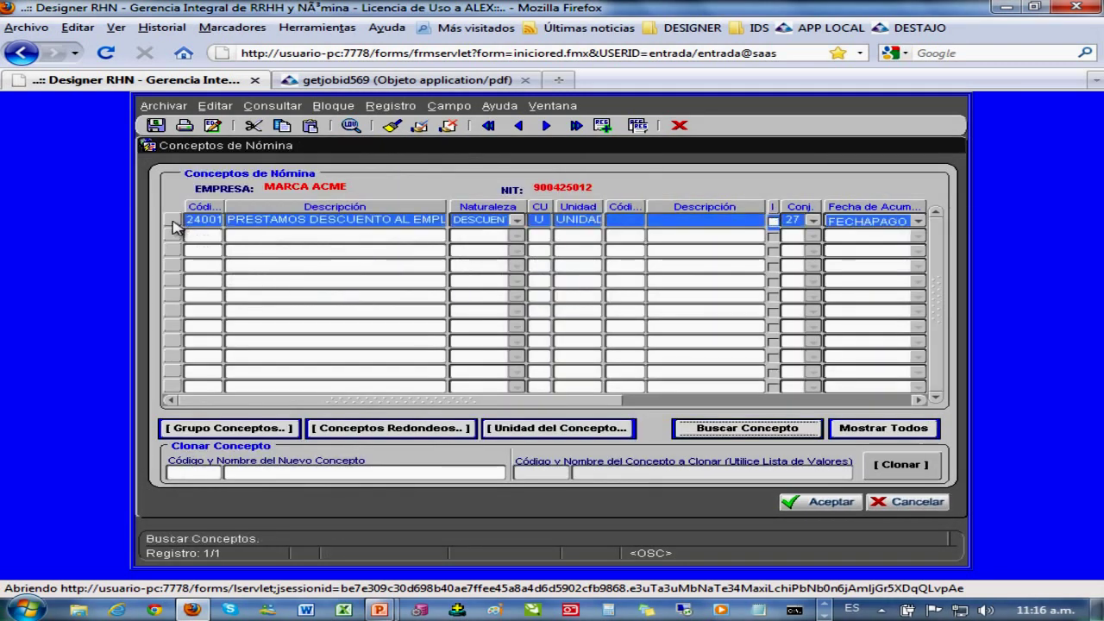
click(172, 222)
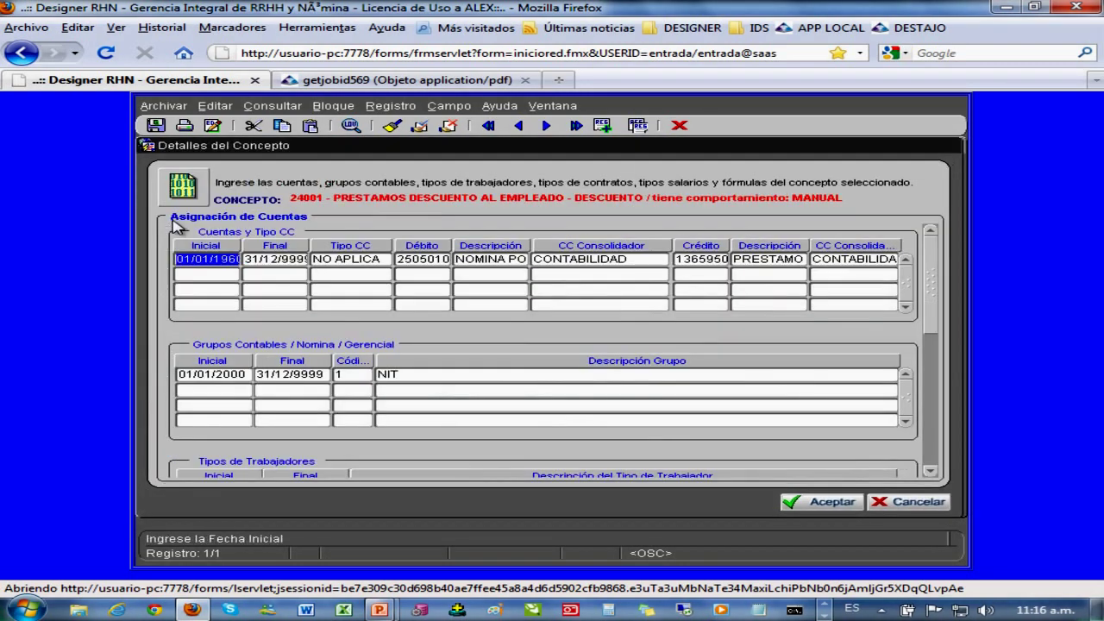
click(649, 197)
drag(649, 198, 858, 211)
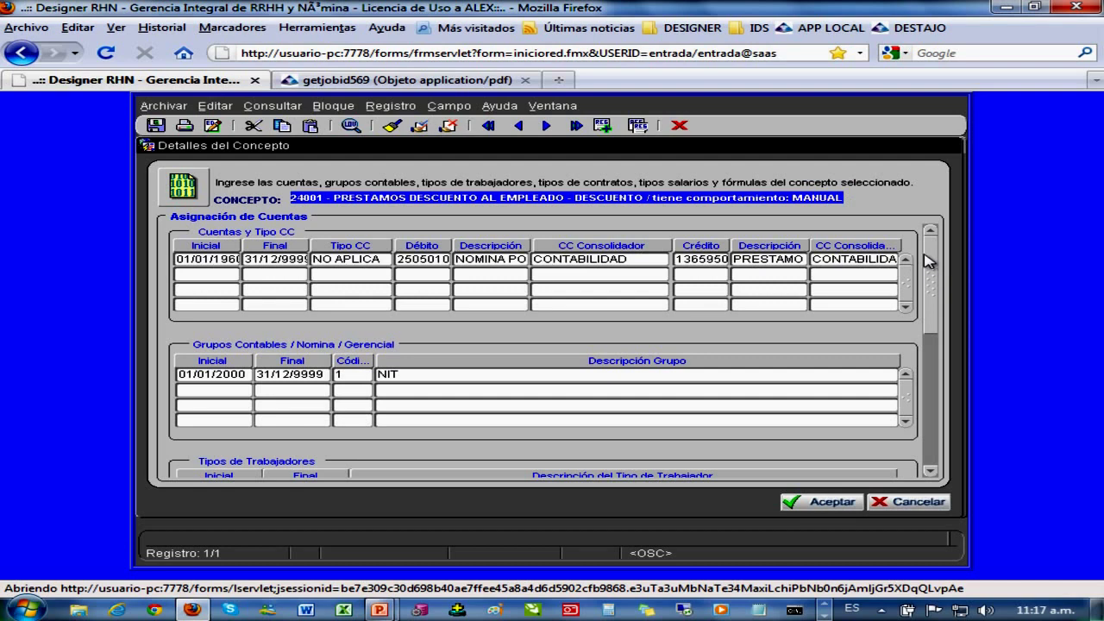
drag(931, 263, 930, 404)
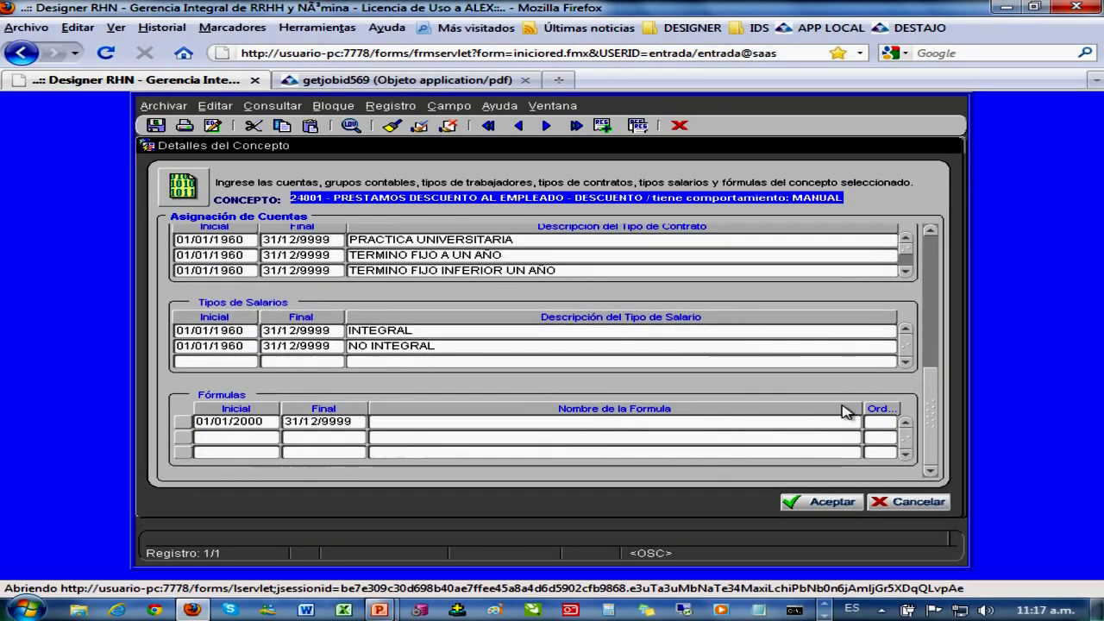
click(403, 421)
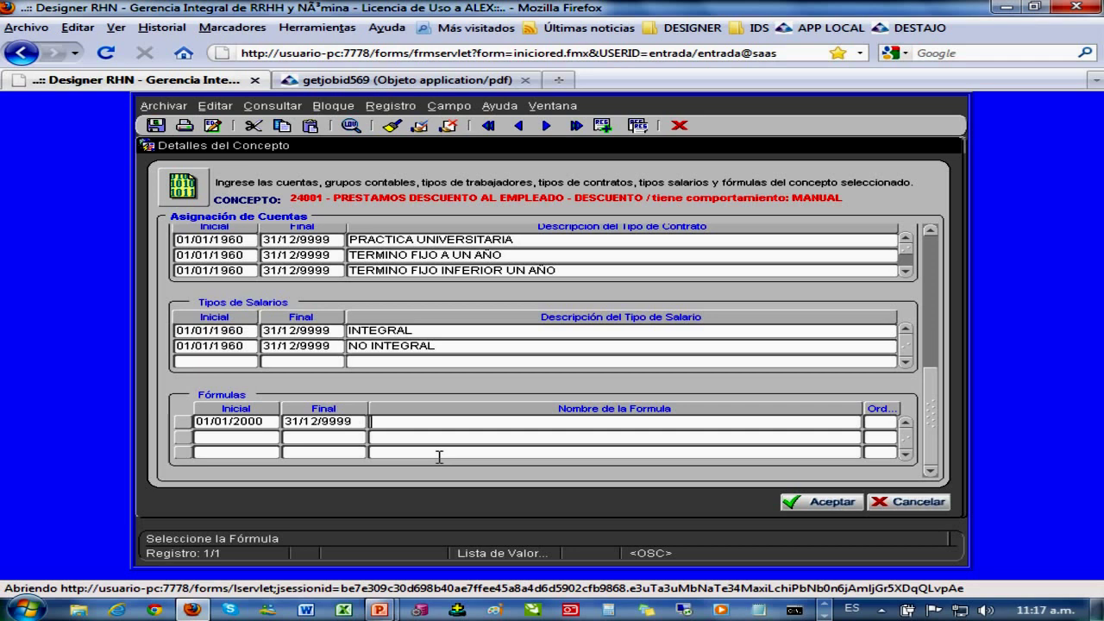
scroll(939, 411, up, 5)
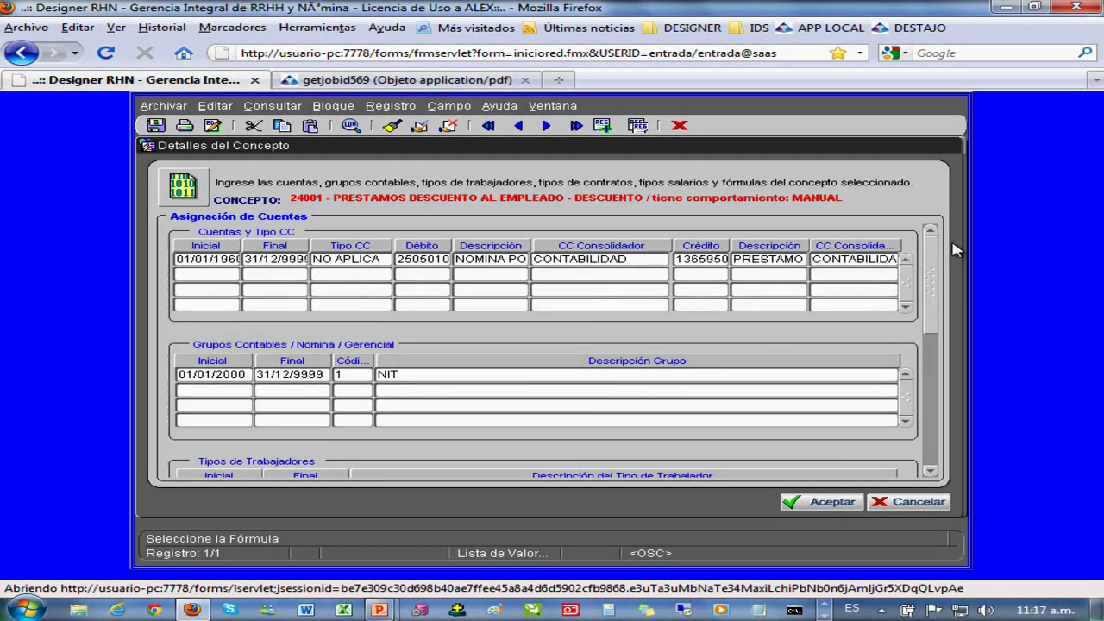
click(918, 505)
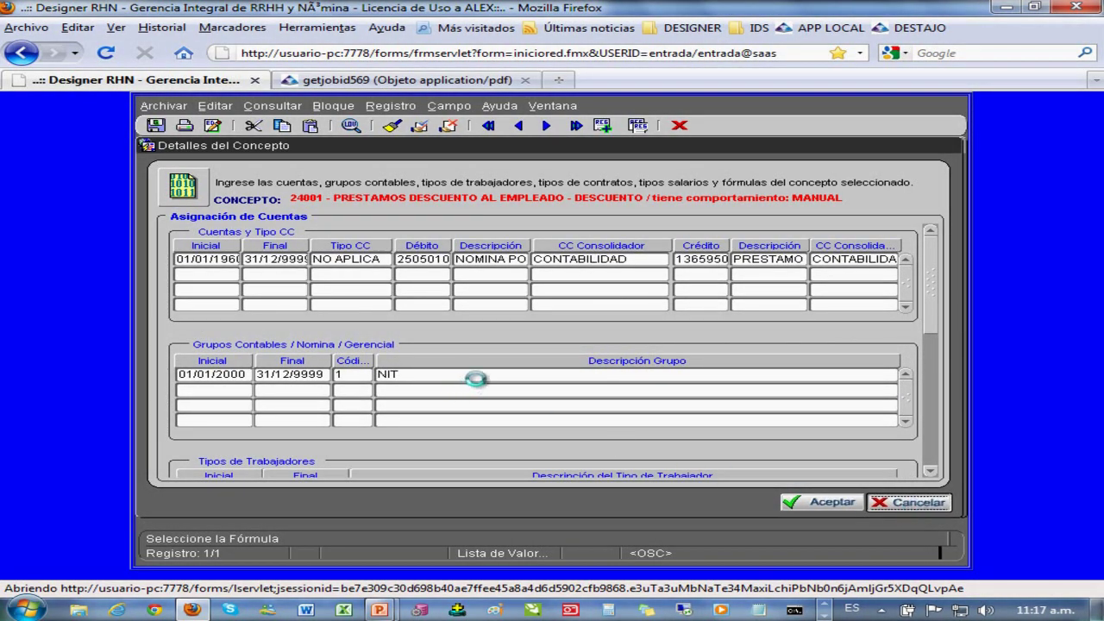
key(alt+Tab)
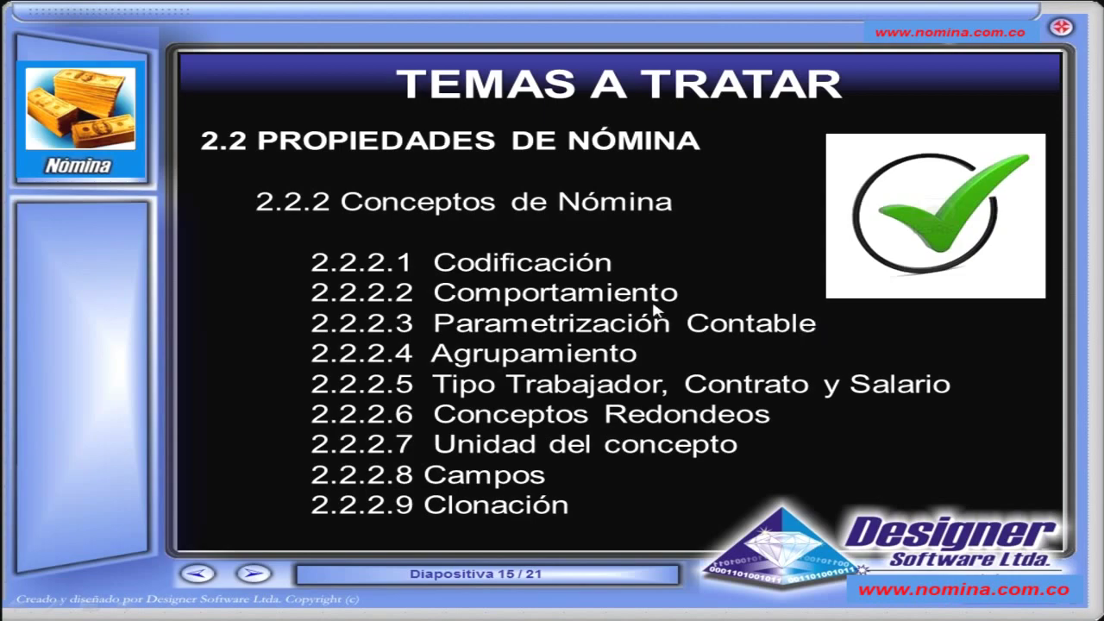
key(alt+Tab)
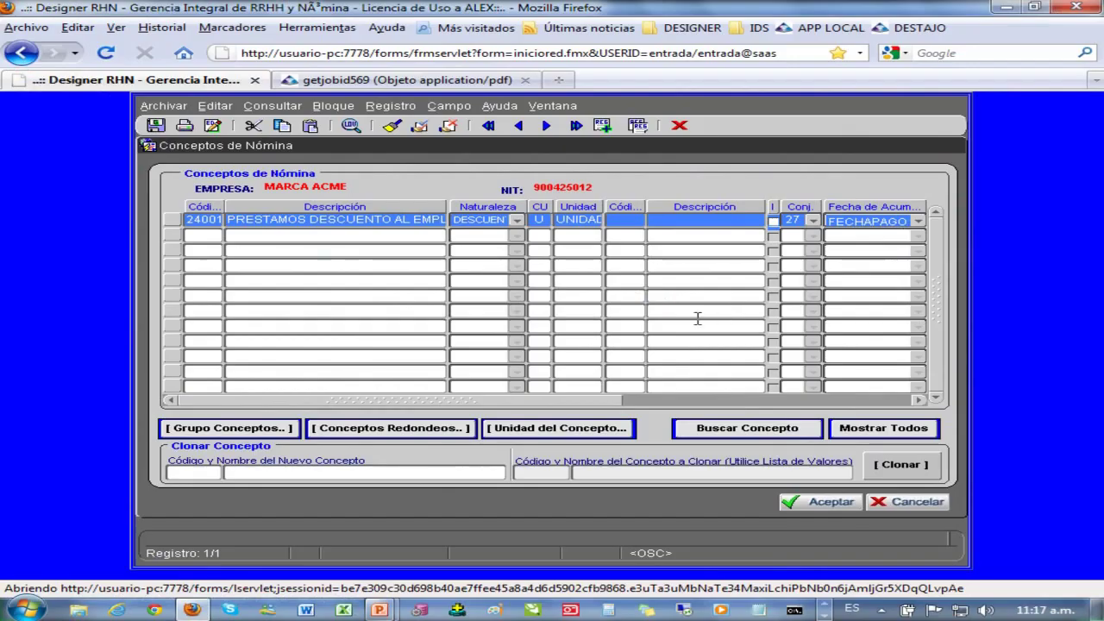
- Search 'SUELDO ORDI', load concept 10500 SUELDO ORDINARIO, and open its Detalles del Concepto
click(747, 429)
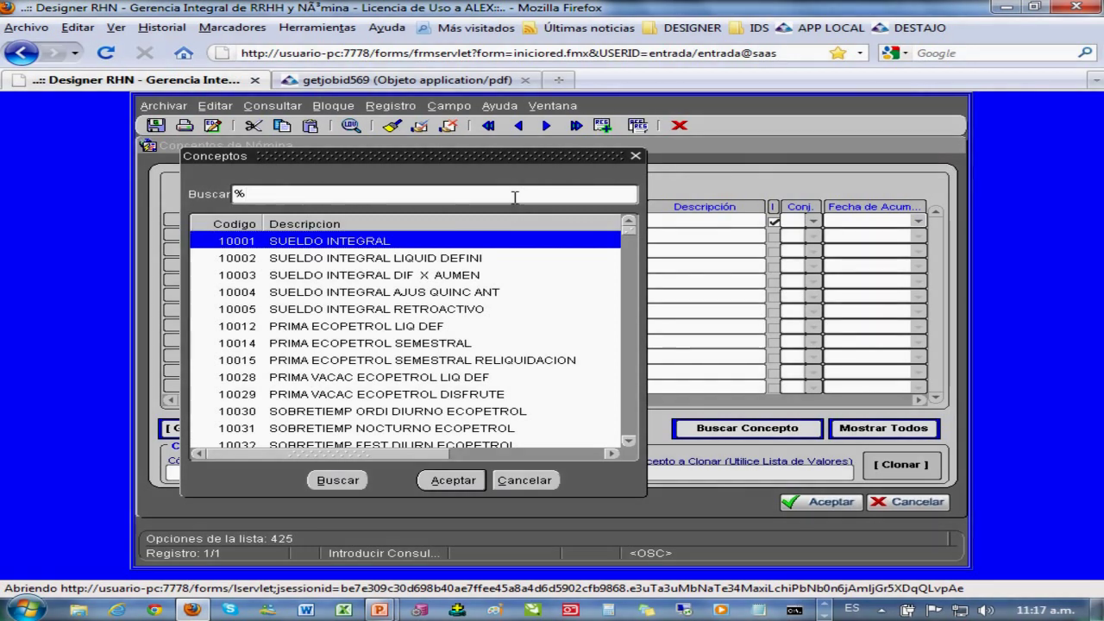
text(SUELDO ORDI)
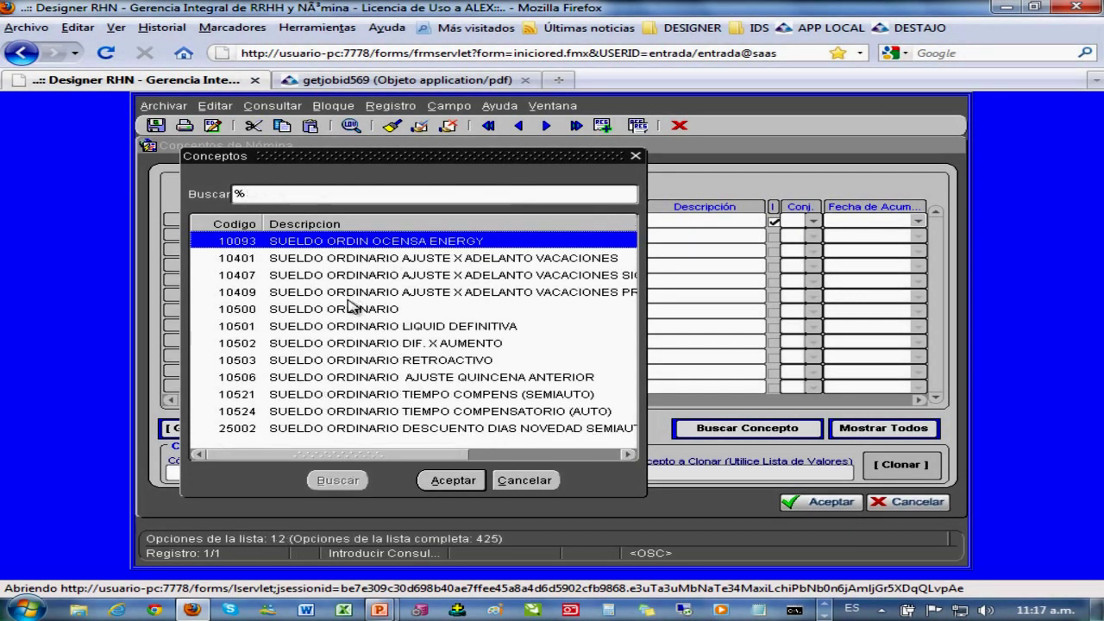
double_click(349, 309)
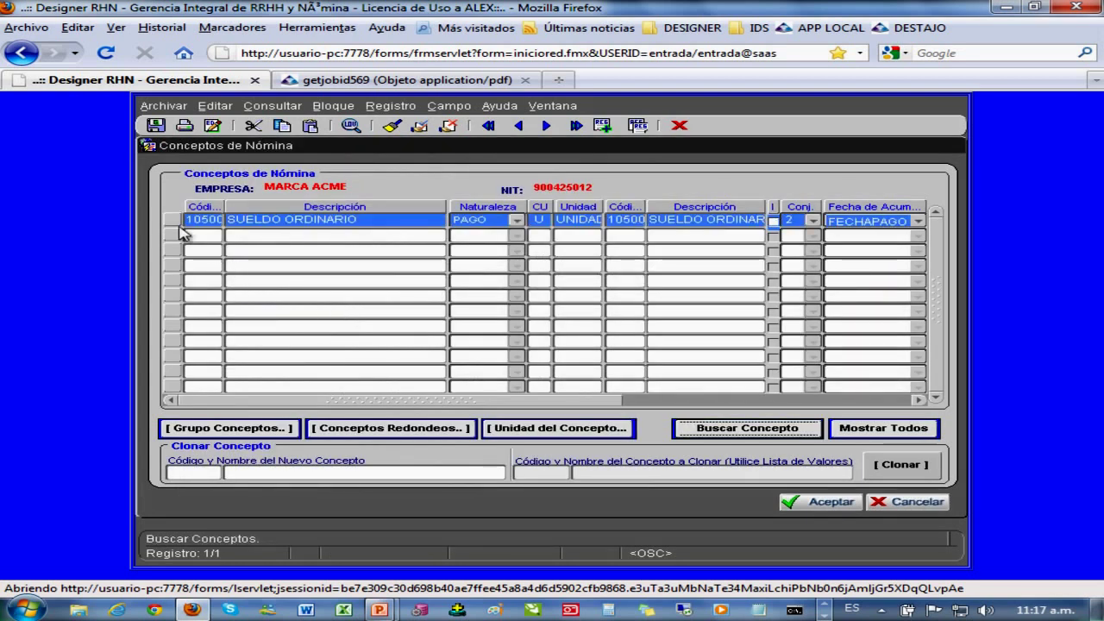
click(173, 221)
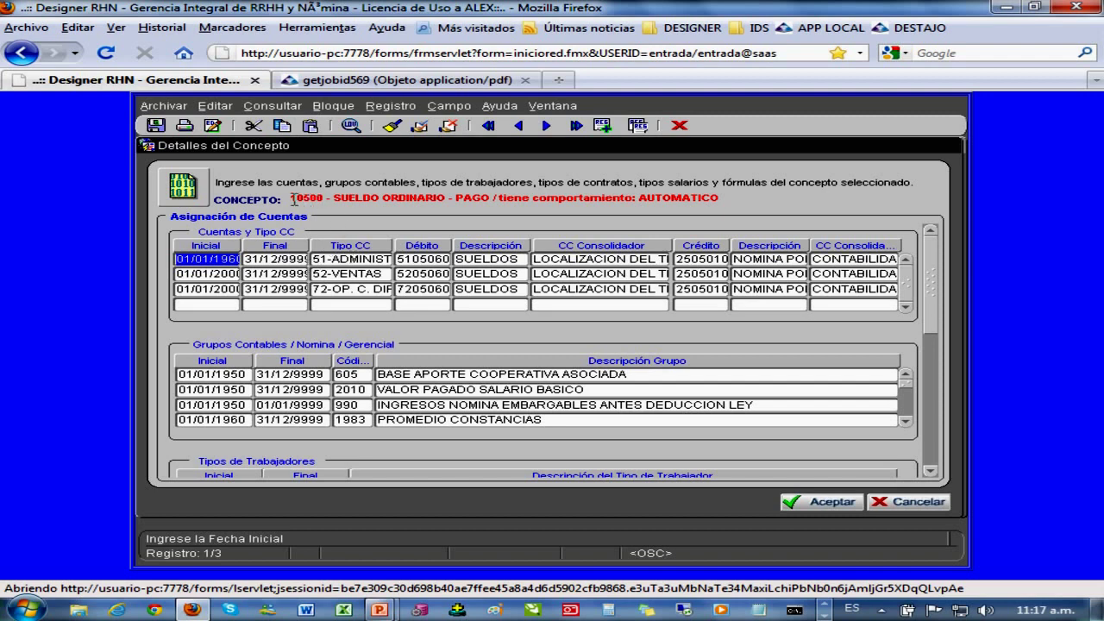
drag(294, 200, 452, 202)
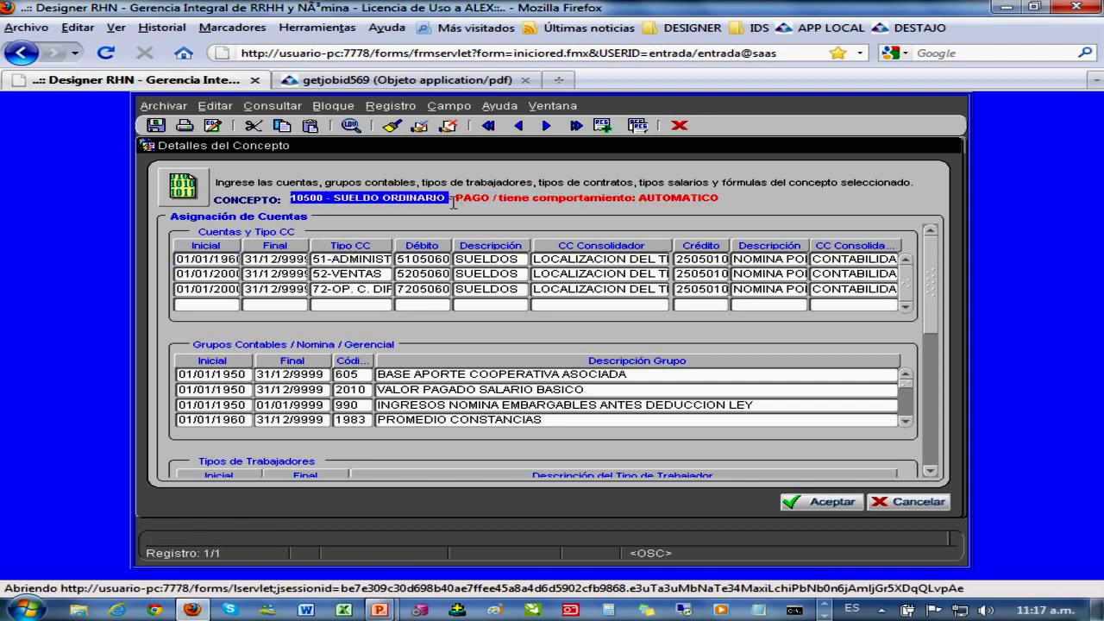
click(398, 258)
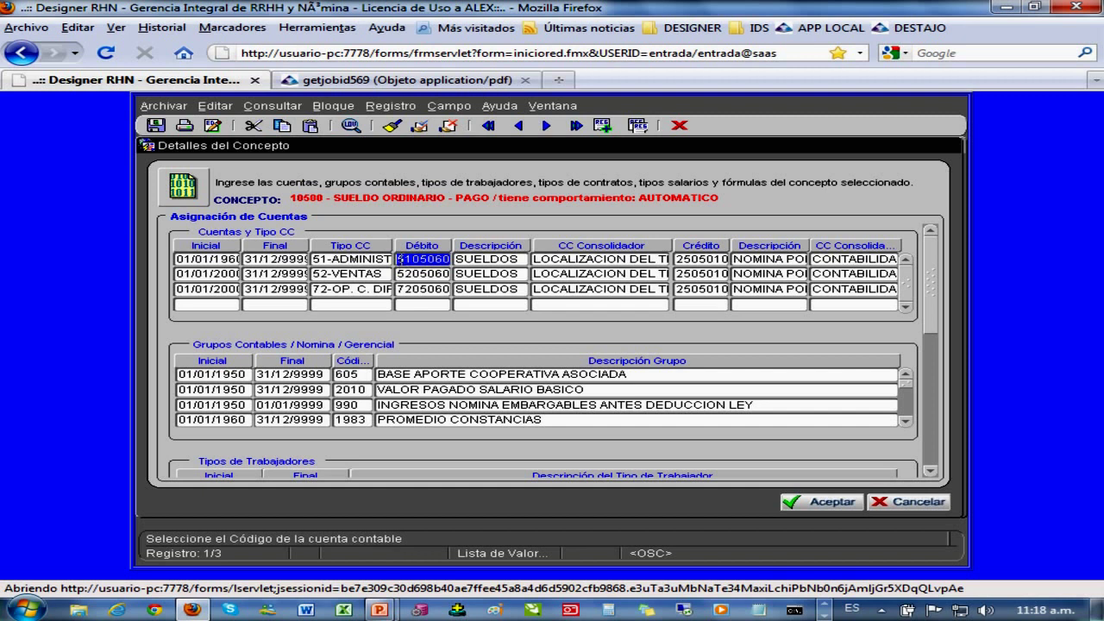
click(316, 260)
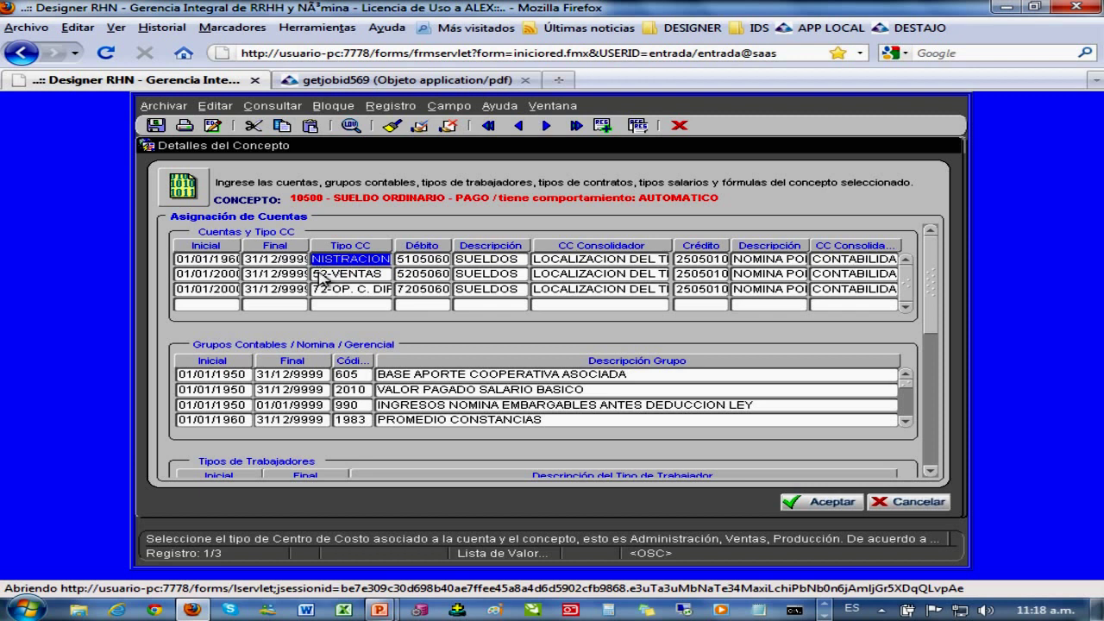
click(332, 273)
click(346, 289)
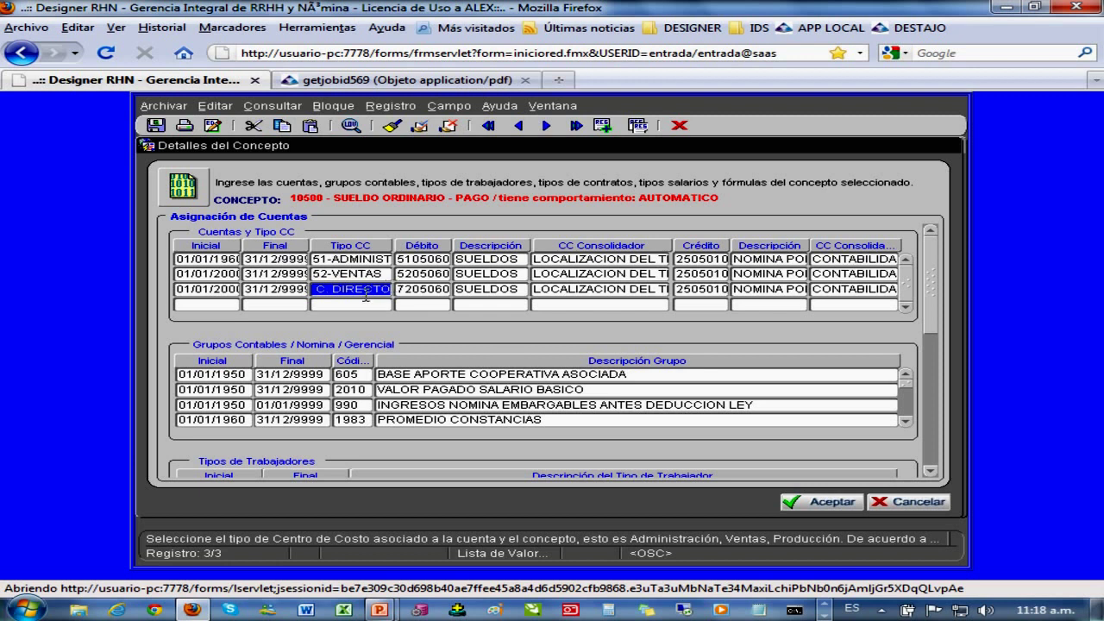
click(364, 260)
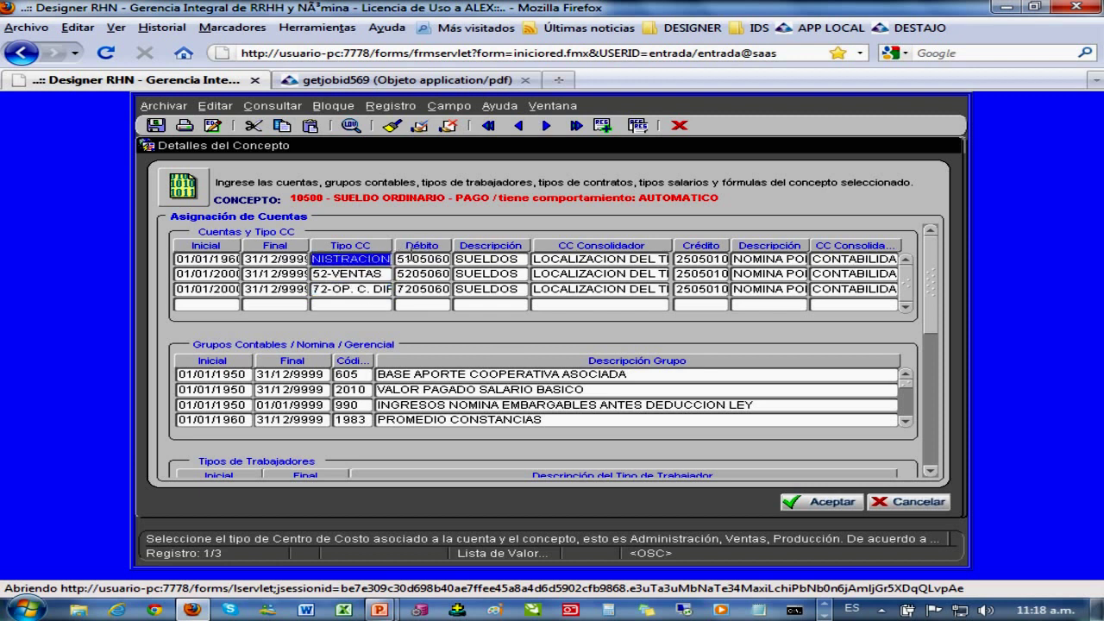
click(412, 256)
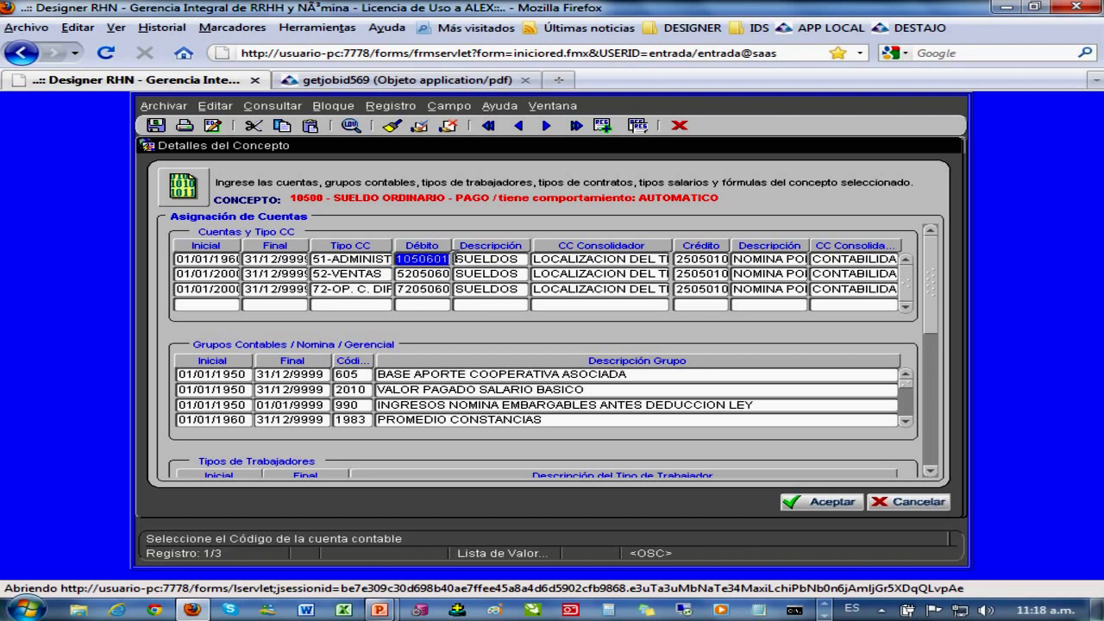
click(361, 273)
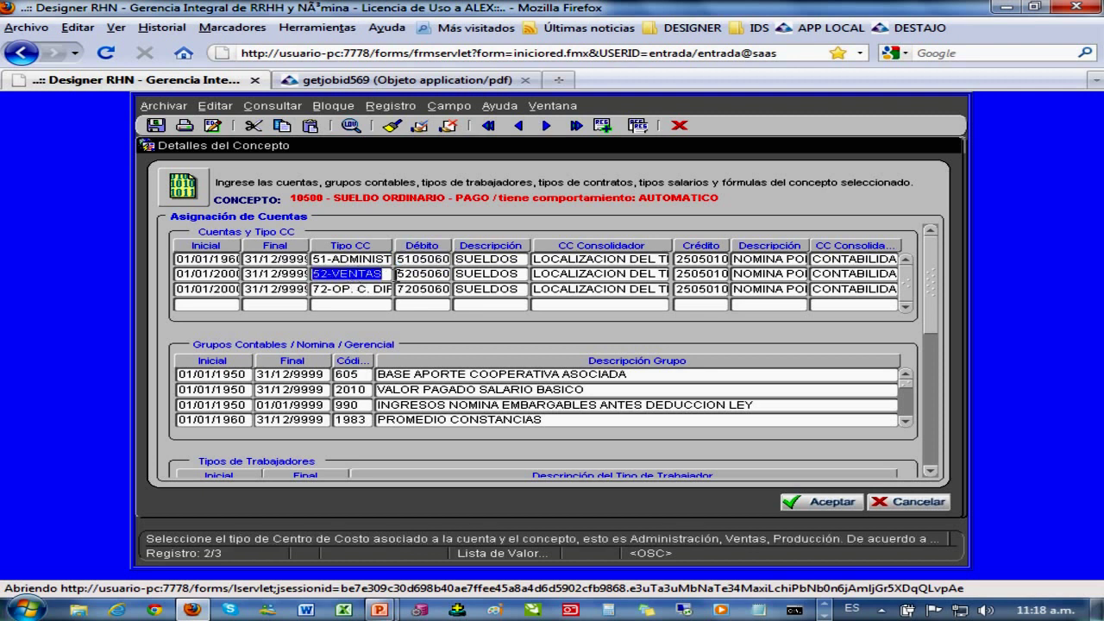
drag(396, 273, 455, 273)
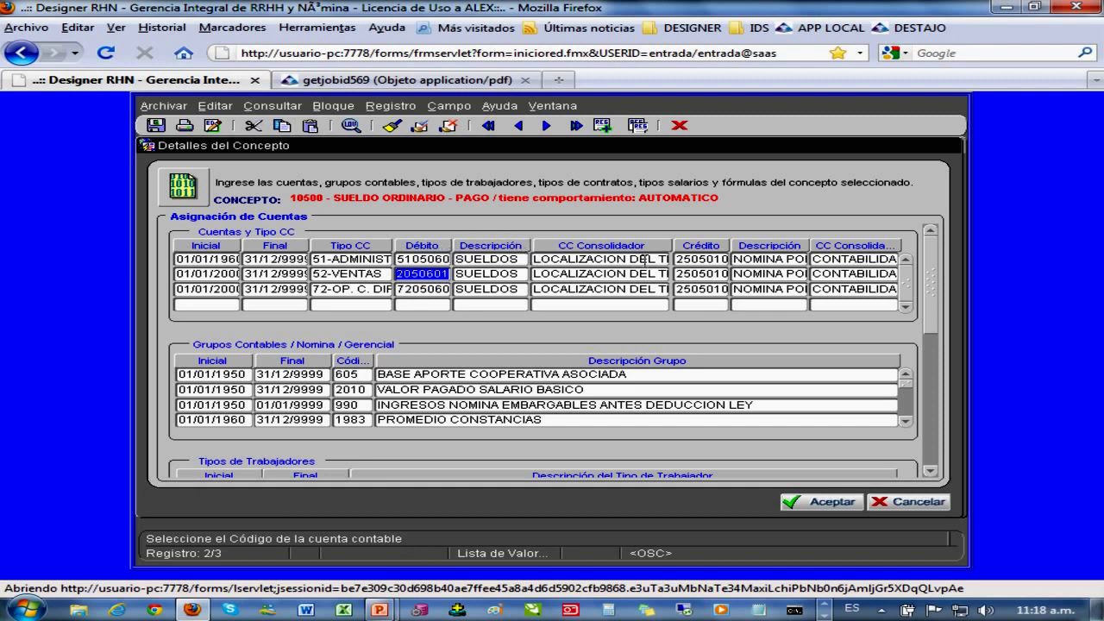
drag(695, 257, 739, 290)
double_click(417, 263)
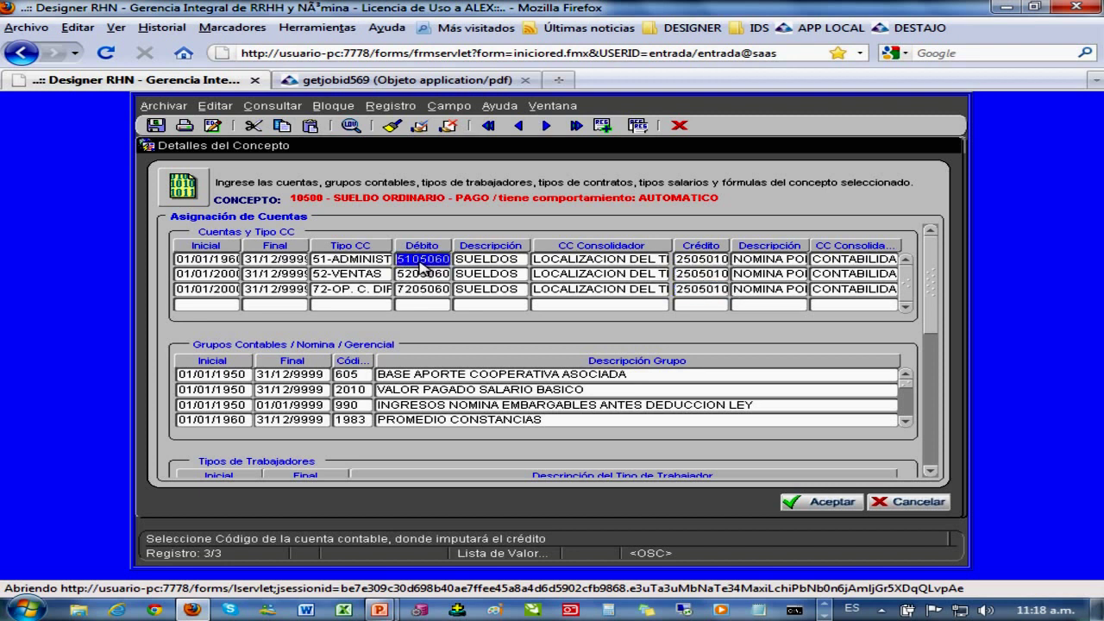
double_click(418, 275)
double_click(413, 288)
double_click(415, 273)
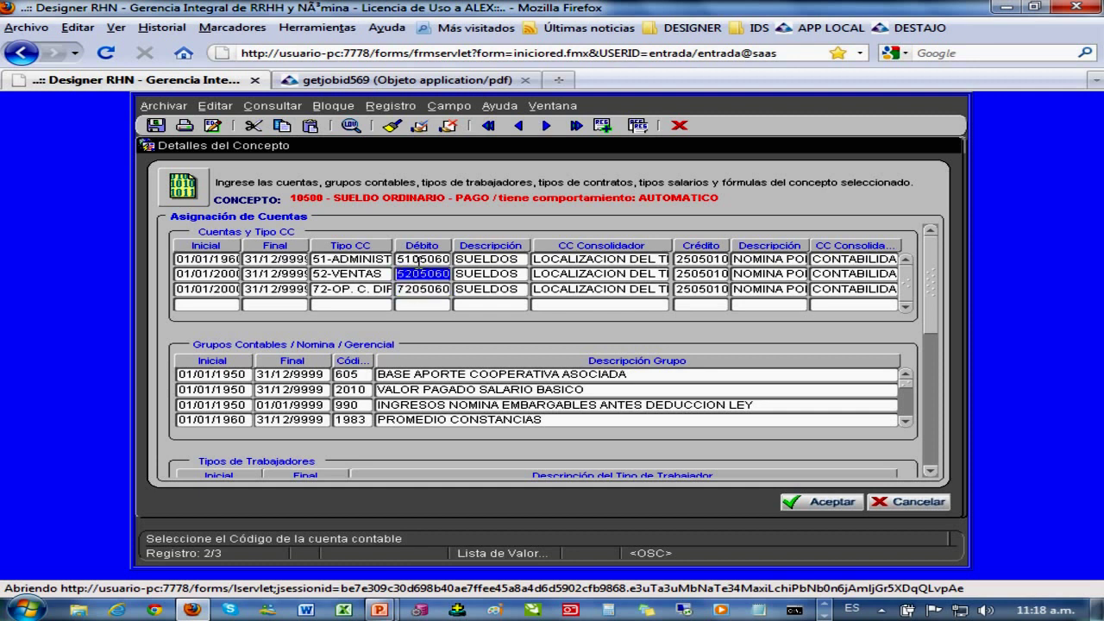
double_click(420, 260)
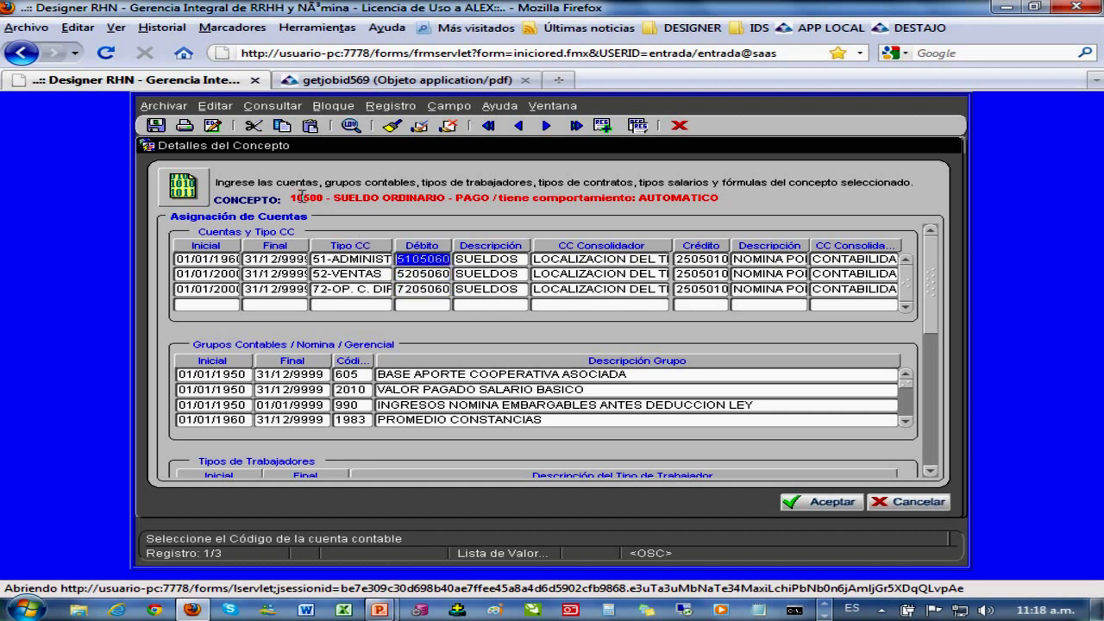
drag(292, 199, 449, 200)
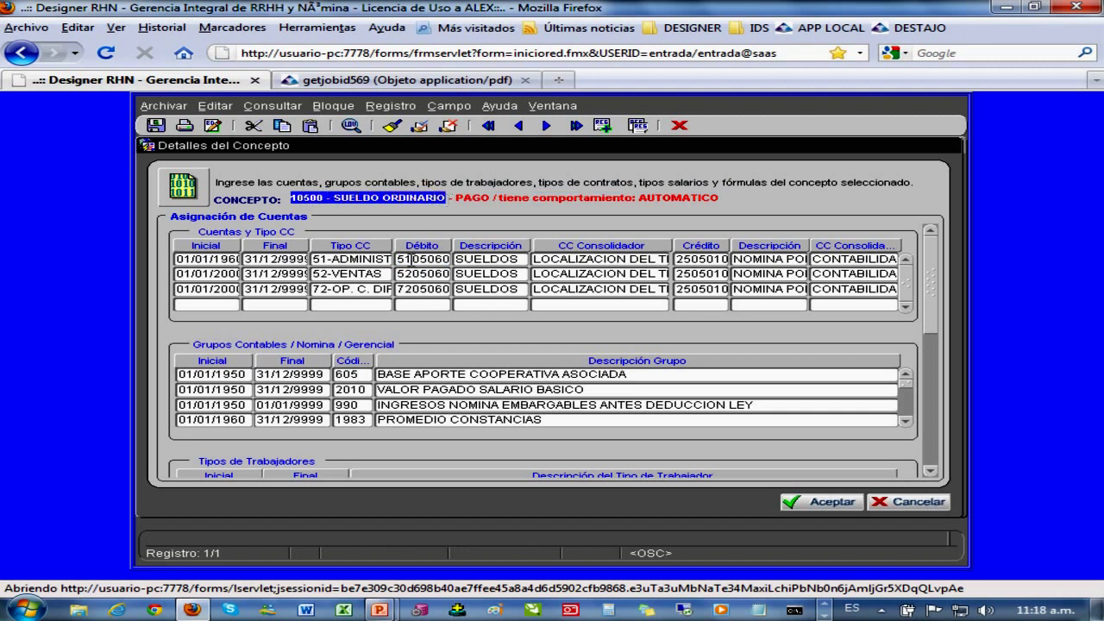
drag(400, 260, 455, 289)
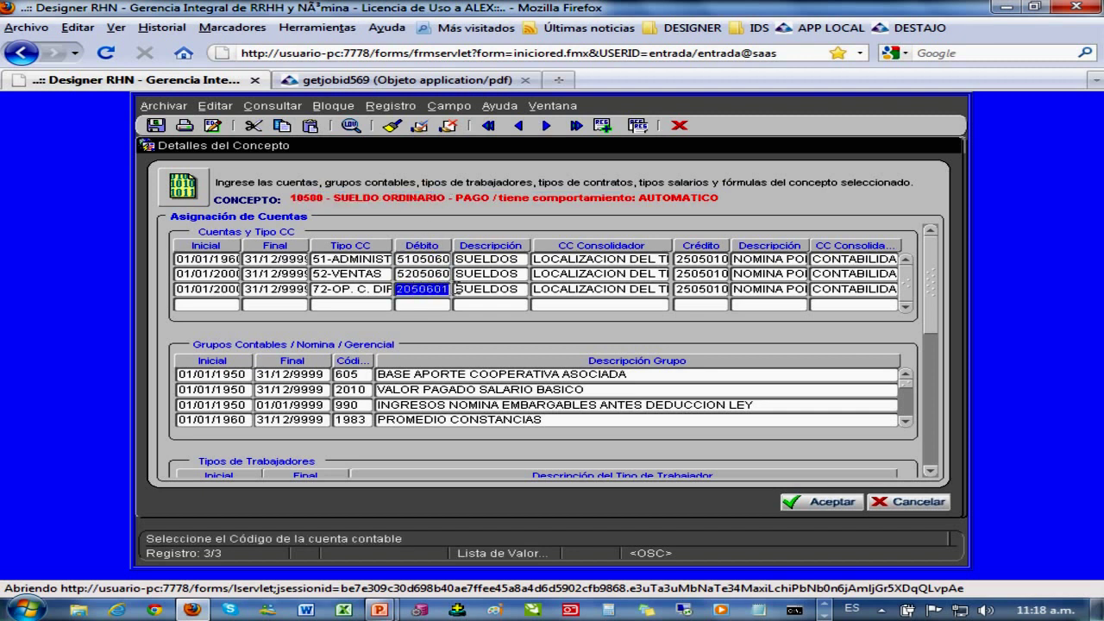
click(711, 262)
click(708, 276)
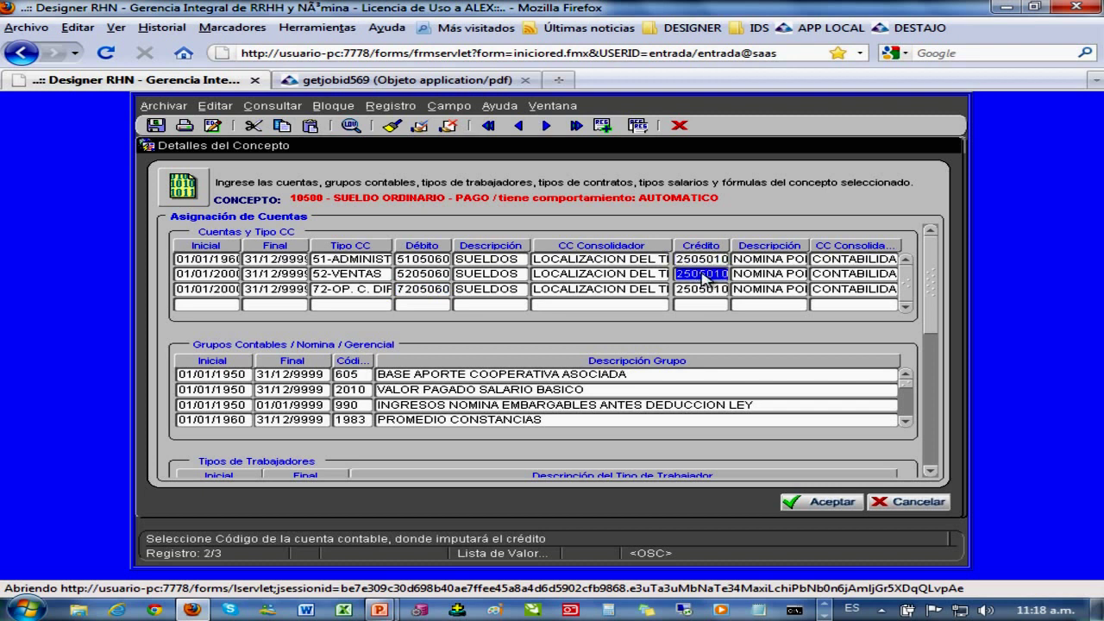
drag(677, 289, 715, 289)
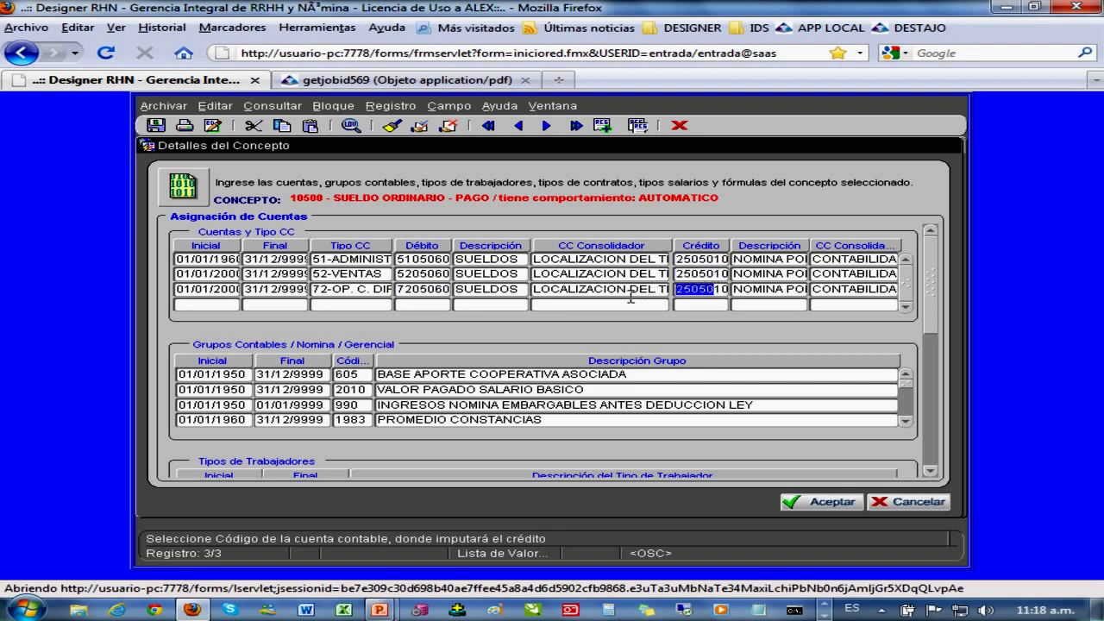
click(369, 261)
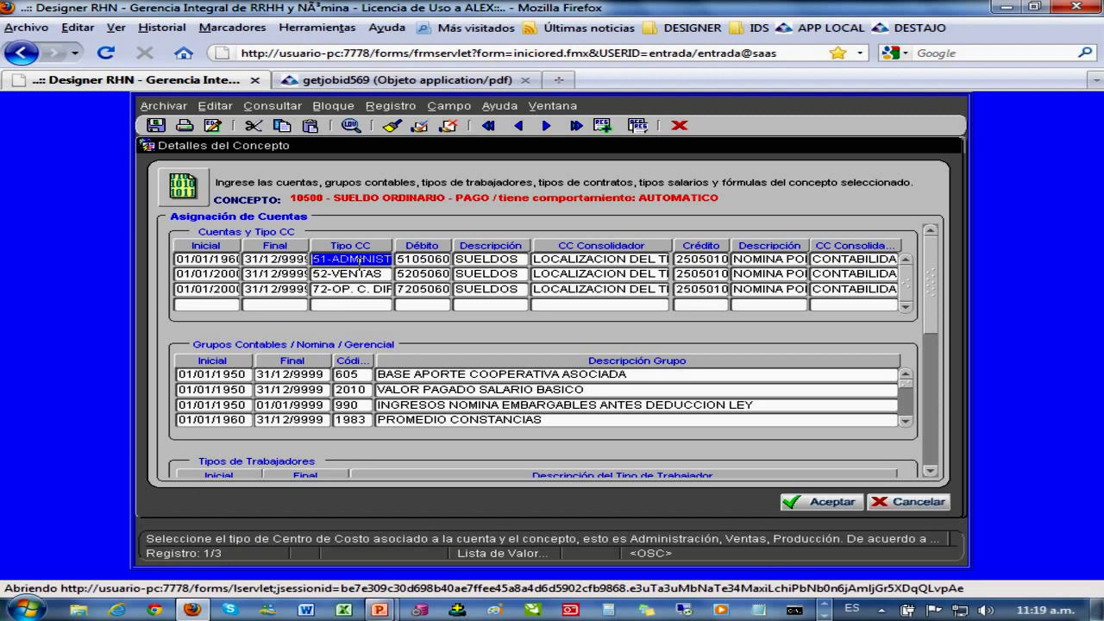
click(353, 261)
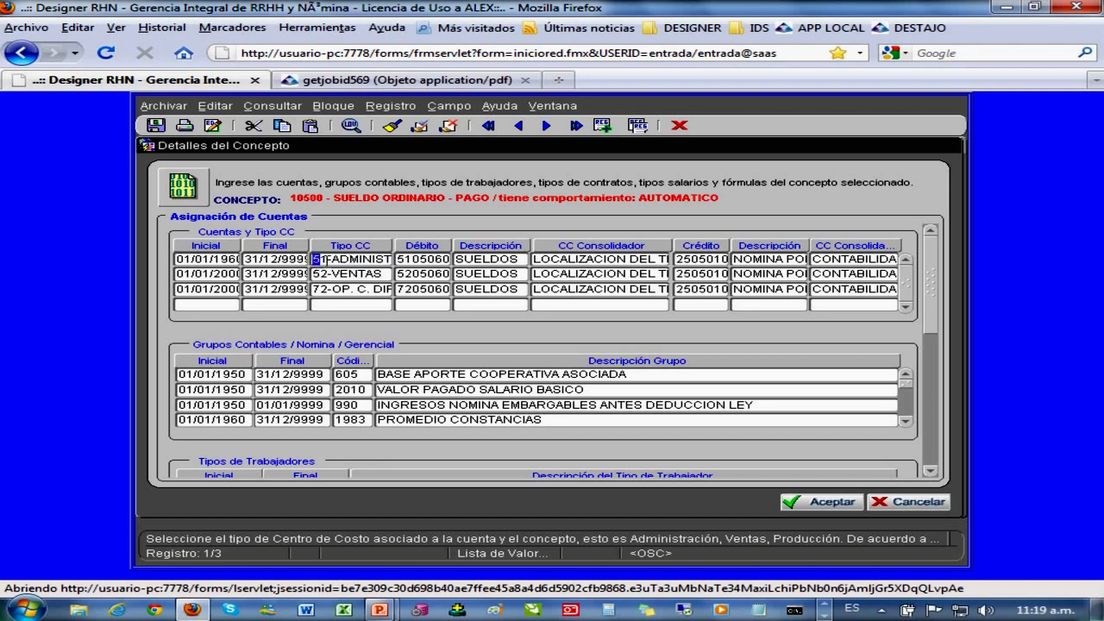
drag(323, 261, 400, 259)
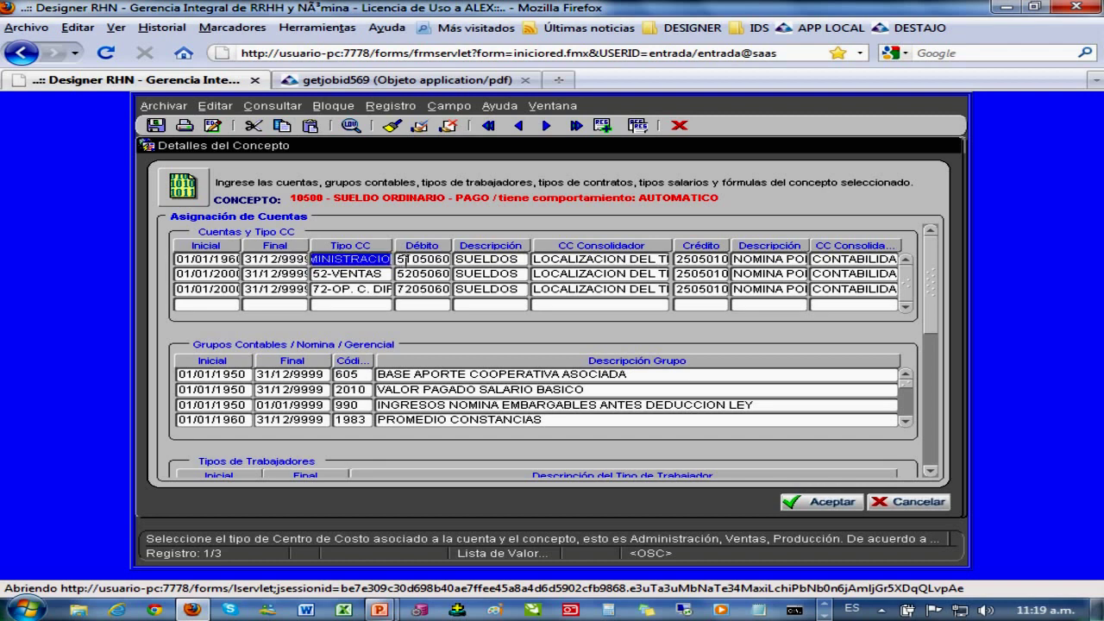
drag(340, 201, 438, 200)
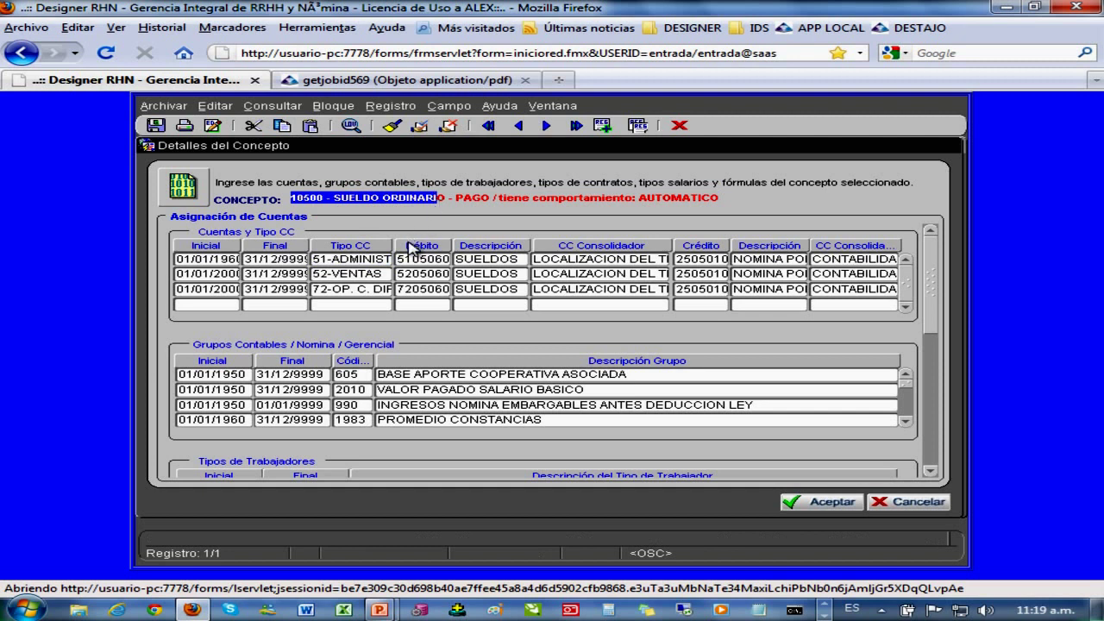
drag(399, 259, 459, 260)
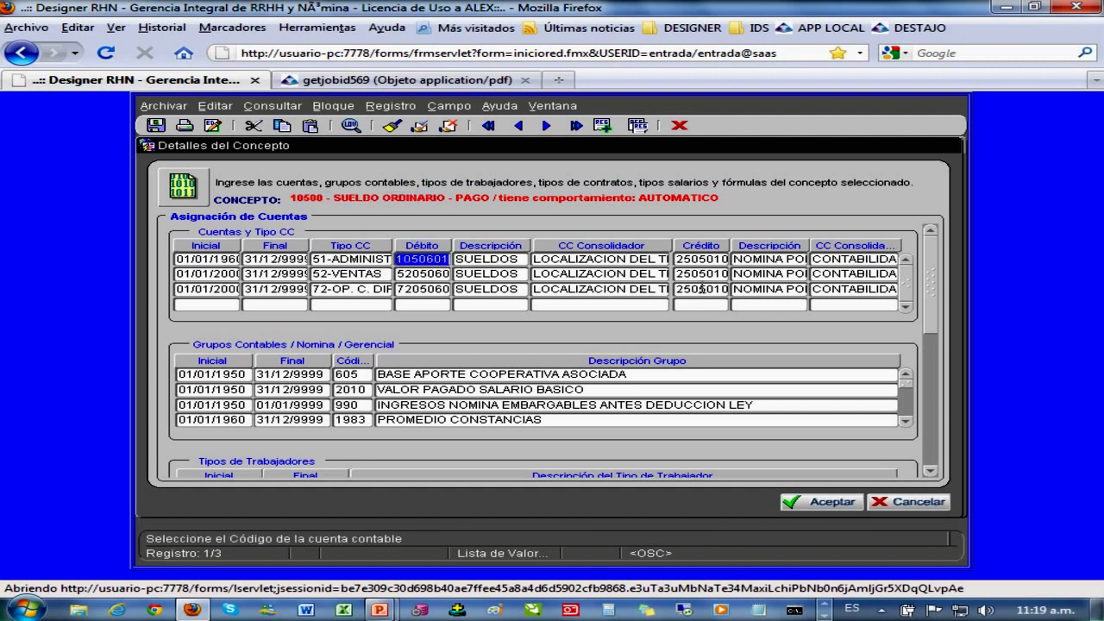
drag(679, 259, 738, 259)
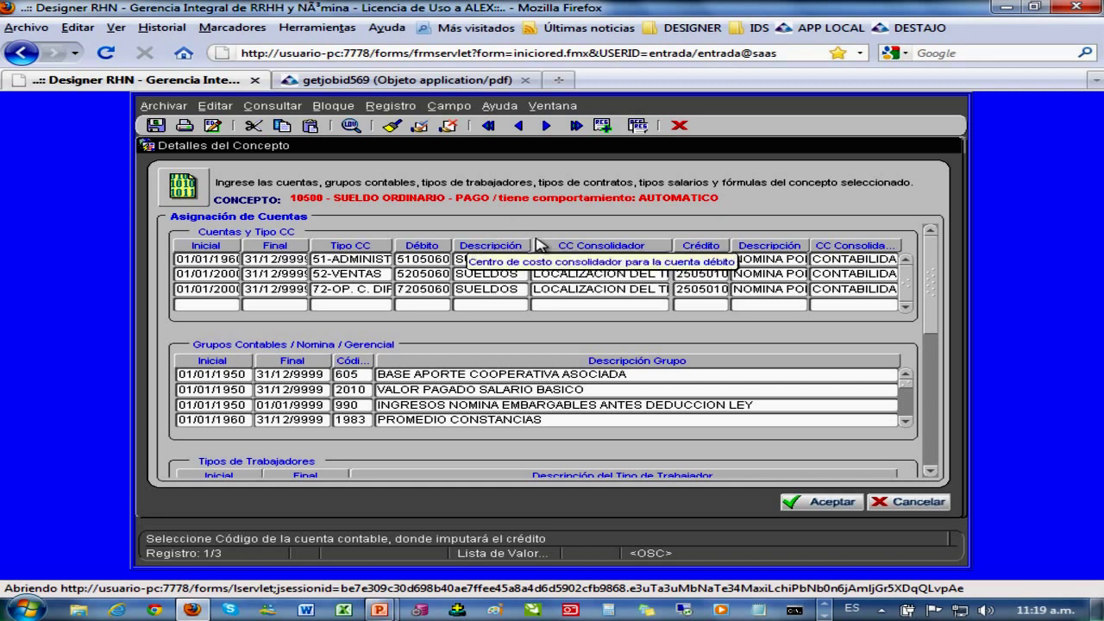
drag(292, 198, 496, 194)
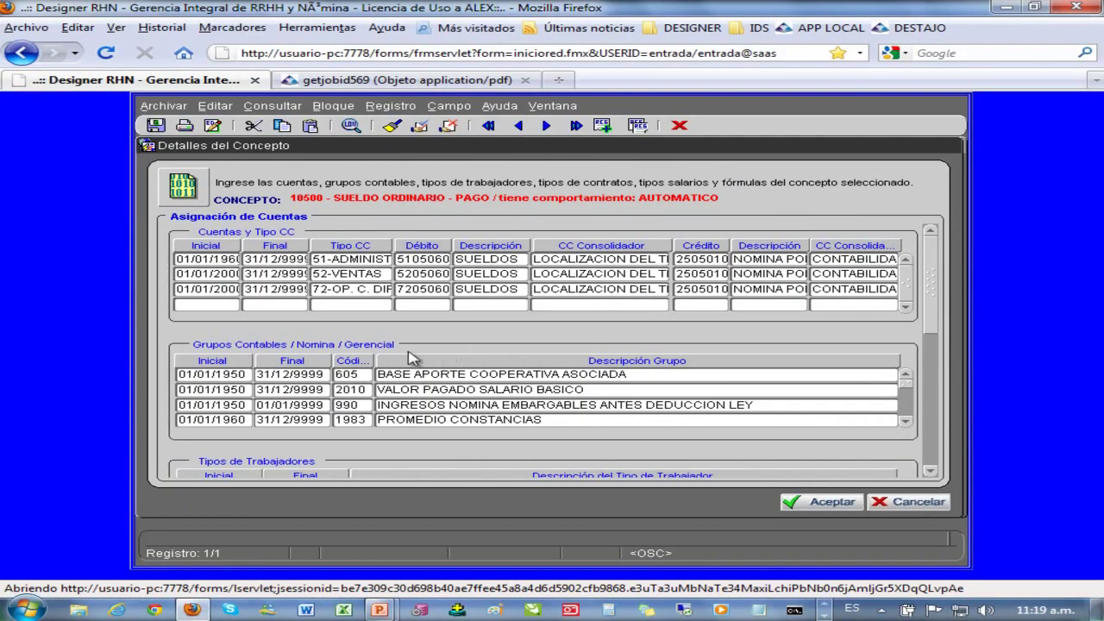
drag(334, 198, 454, 194)
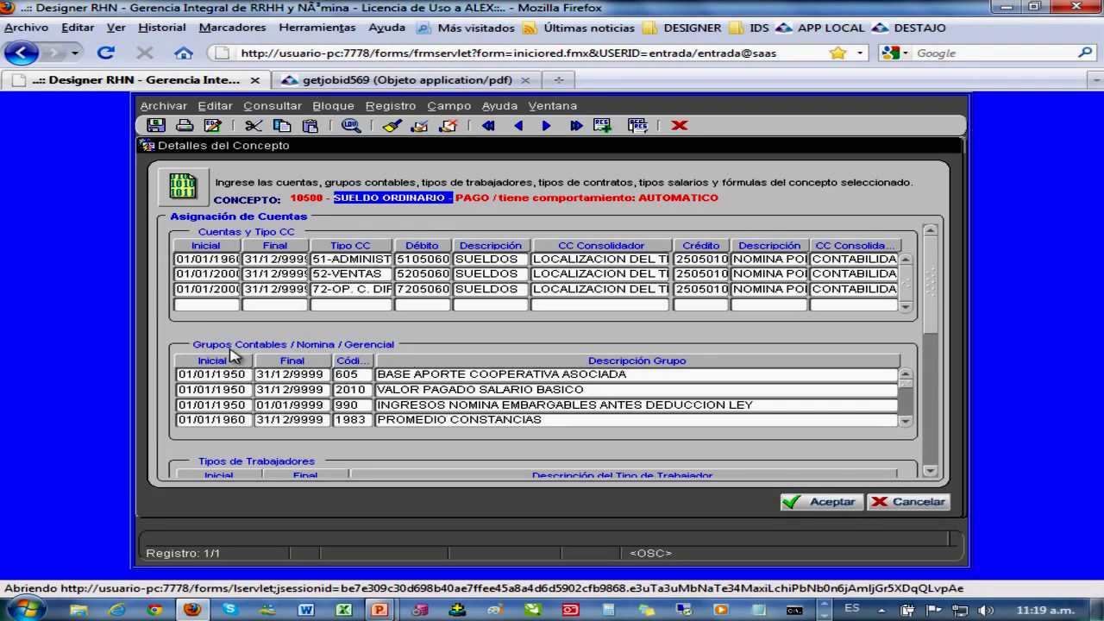
click(354, 360)
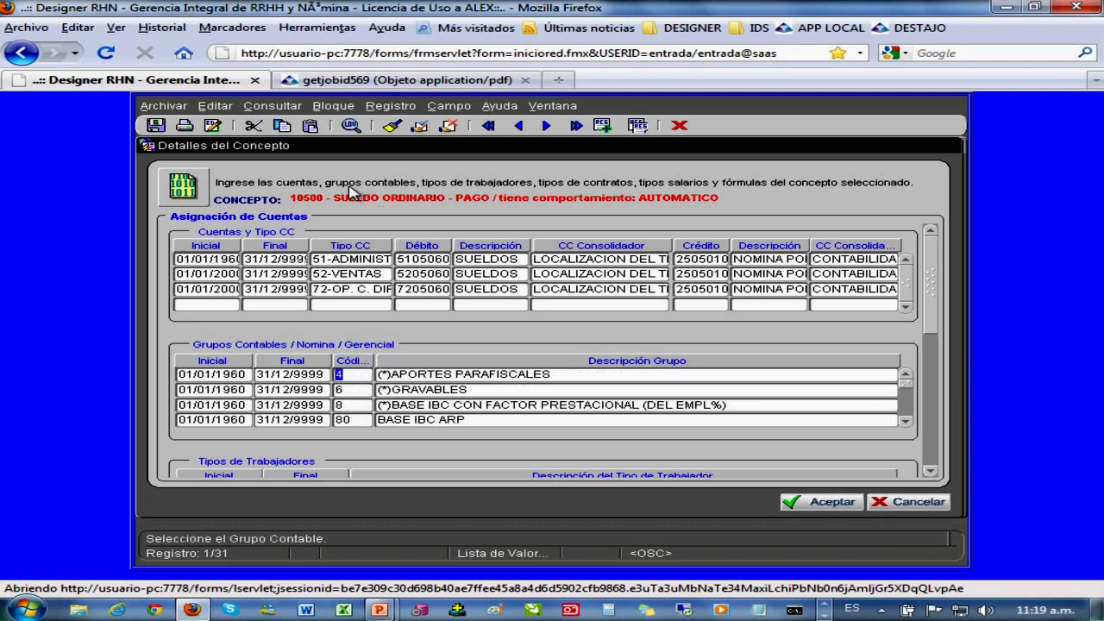
drag(337, 198, 452, 209)
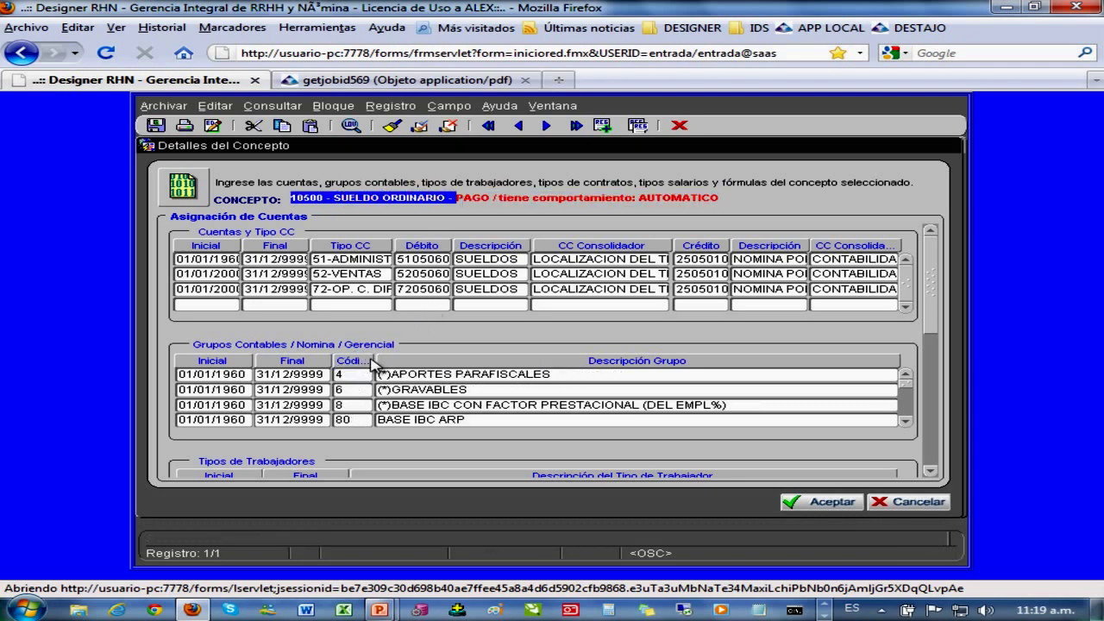
click(359, 375)
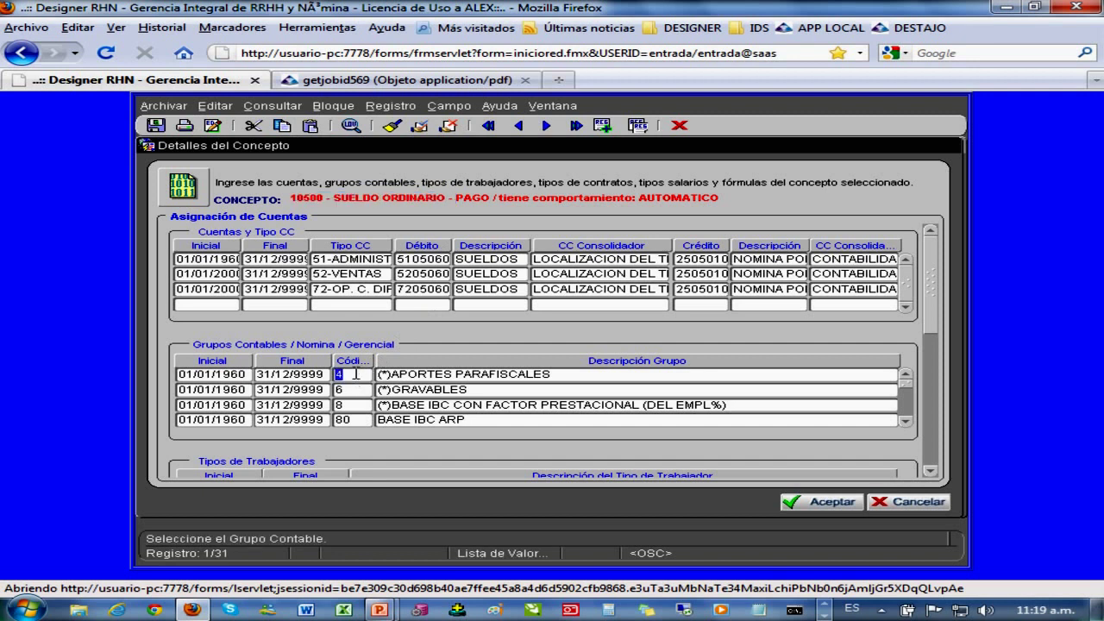
drag(379, 374, 576, 375)
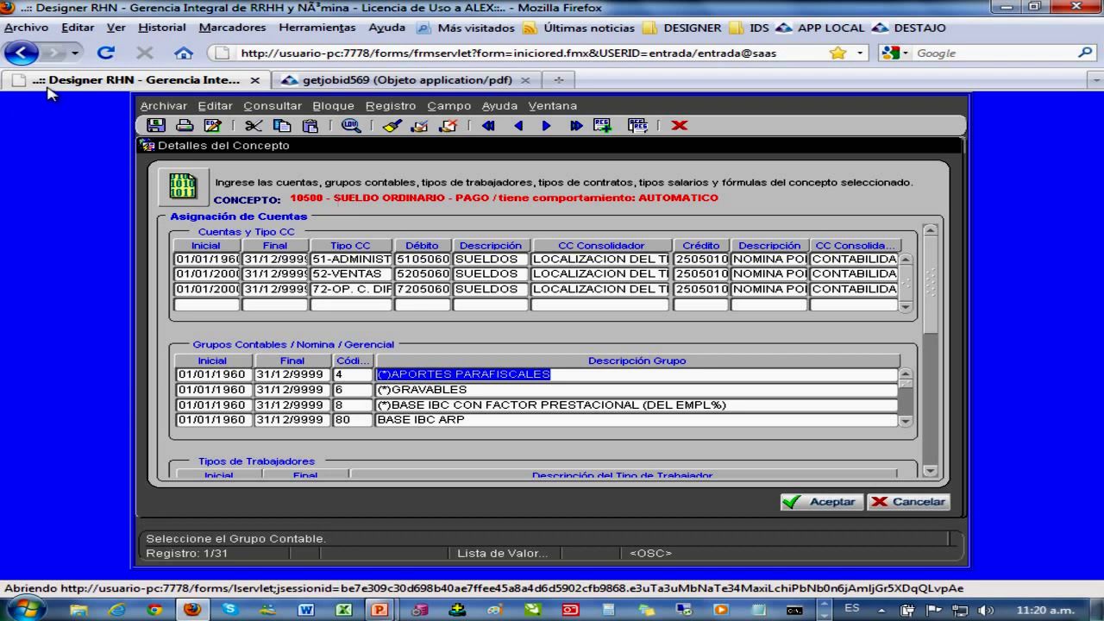
click(433, 390)
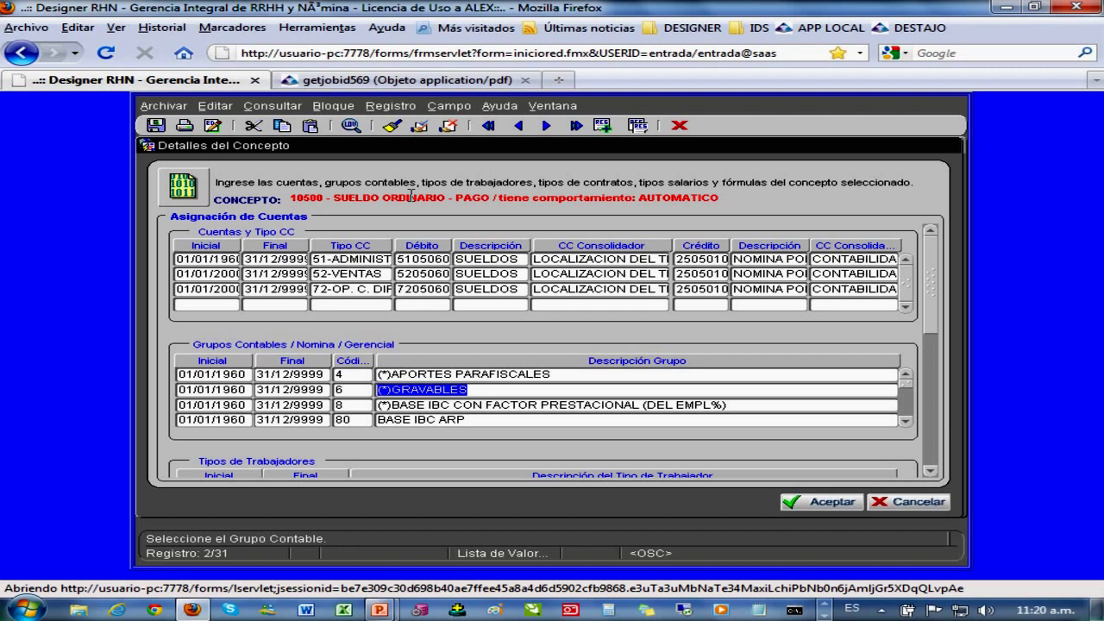
click(430, 406)
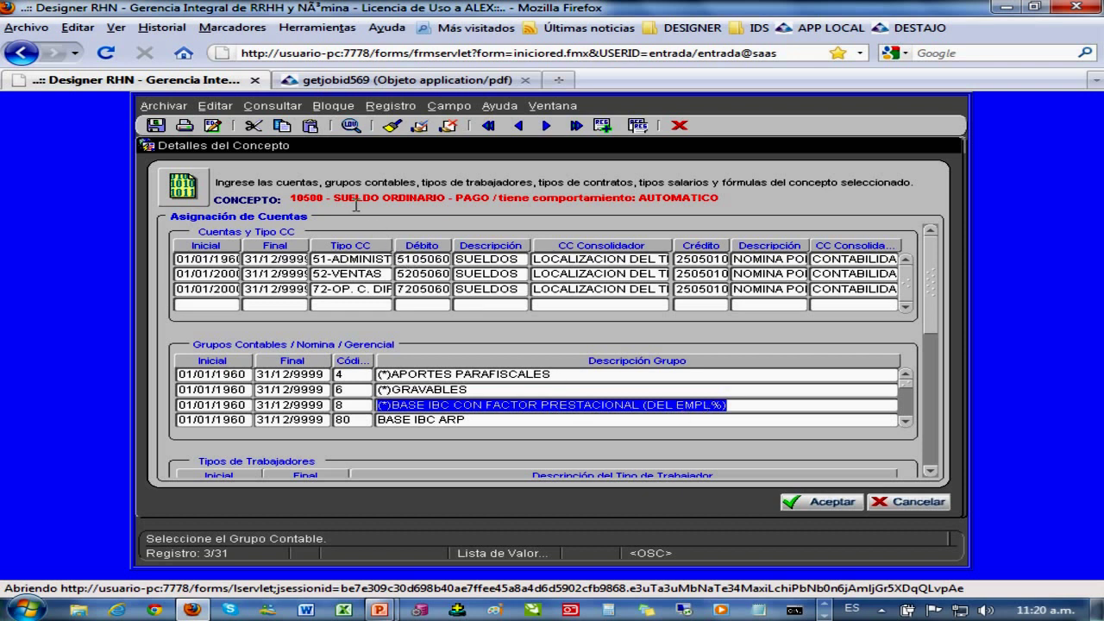
drag(291, 198, 465, 199)
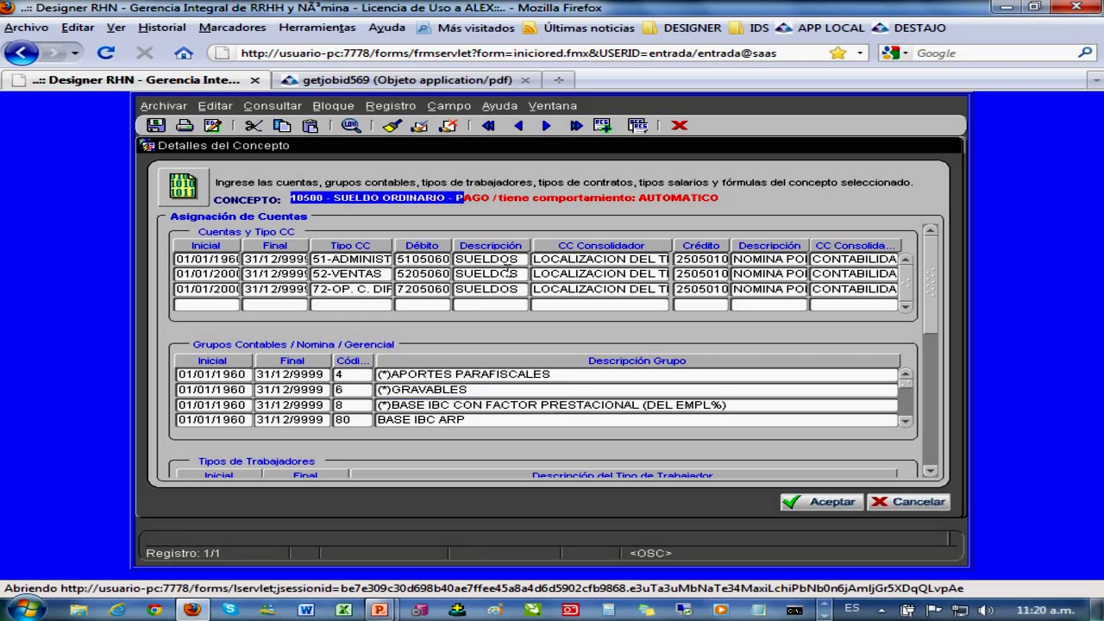
click(412, 421)
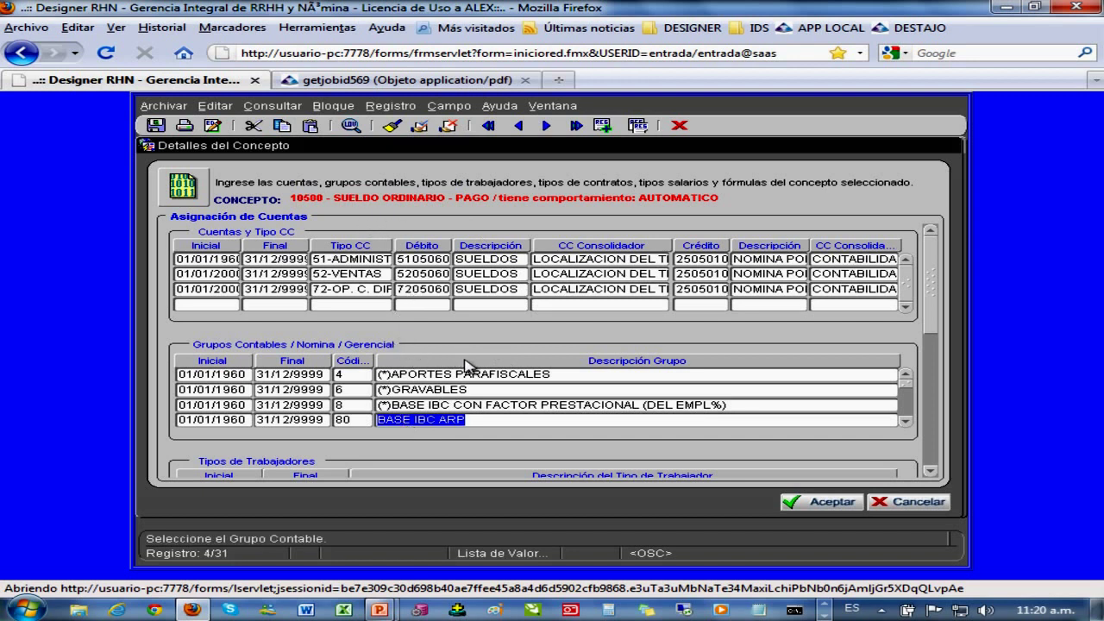
click(905, 421)
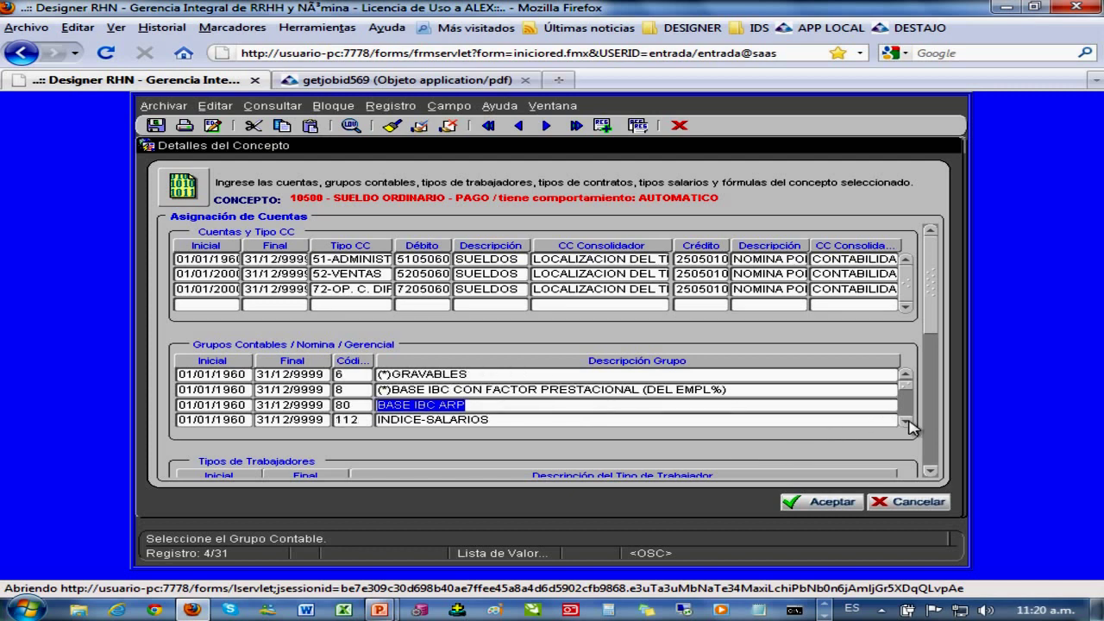
click(905, 422)
click(905, 422)
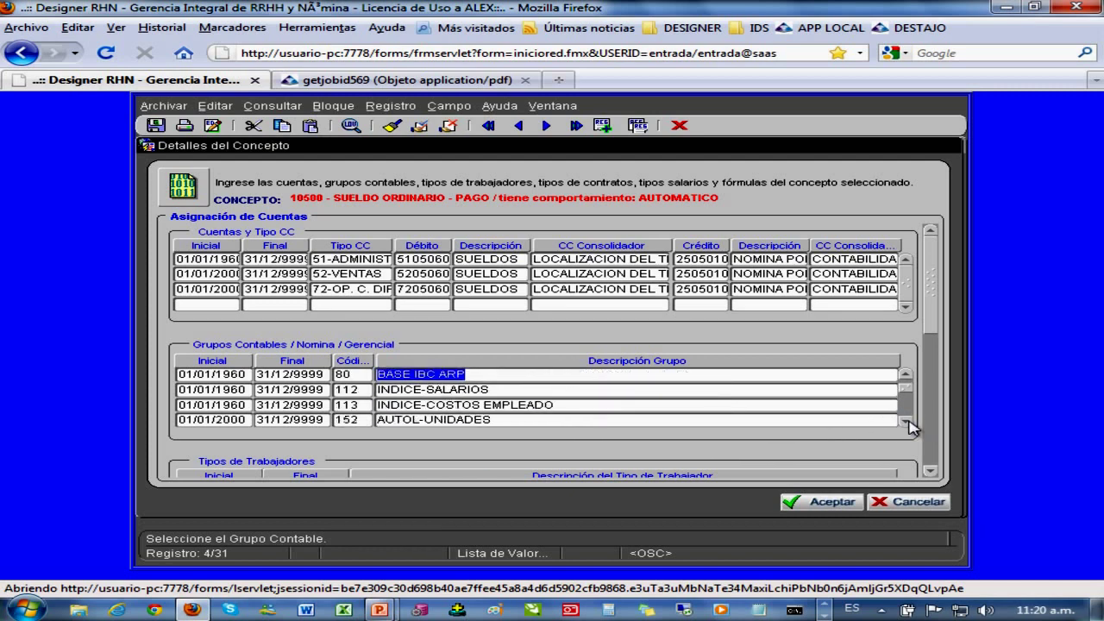
click(905, 422)
click(905, 422)
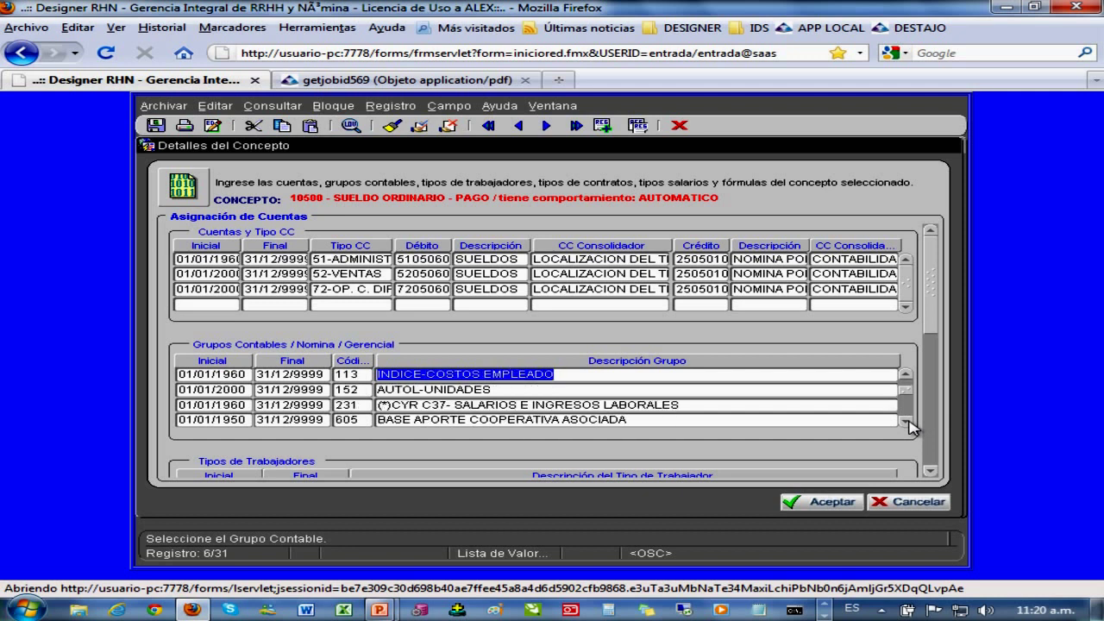
click(397, 389)
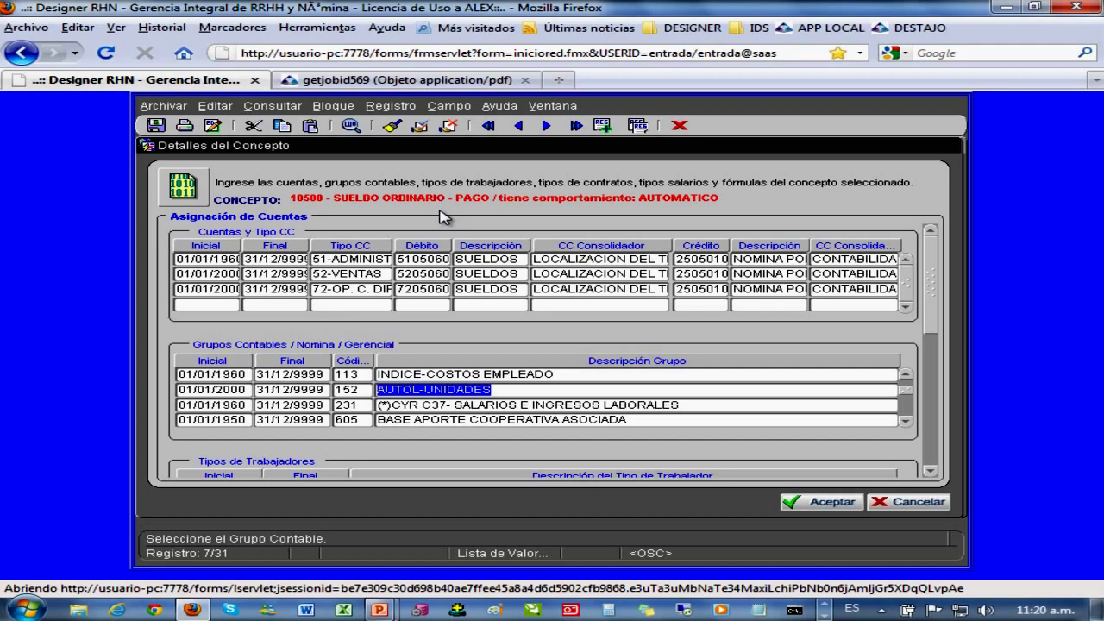
click(366, 406)
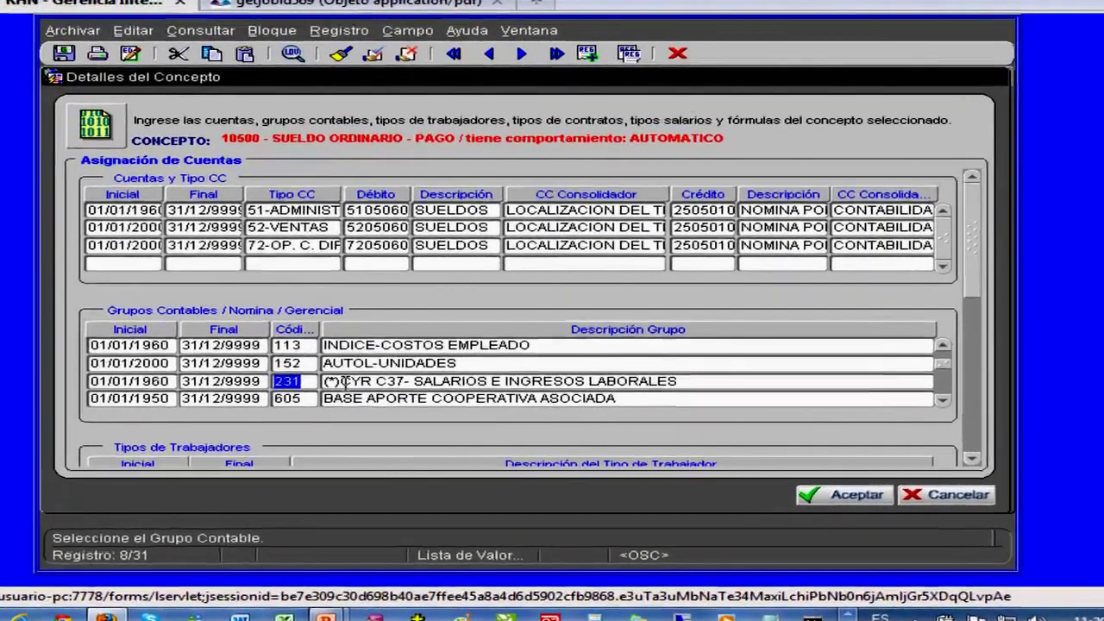
drag(387, 406, 423, 405)
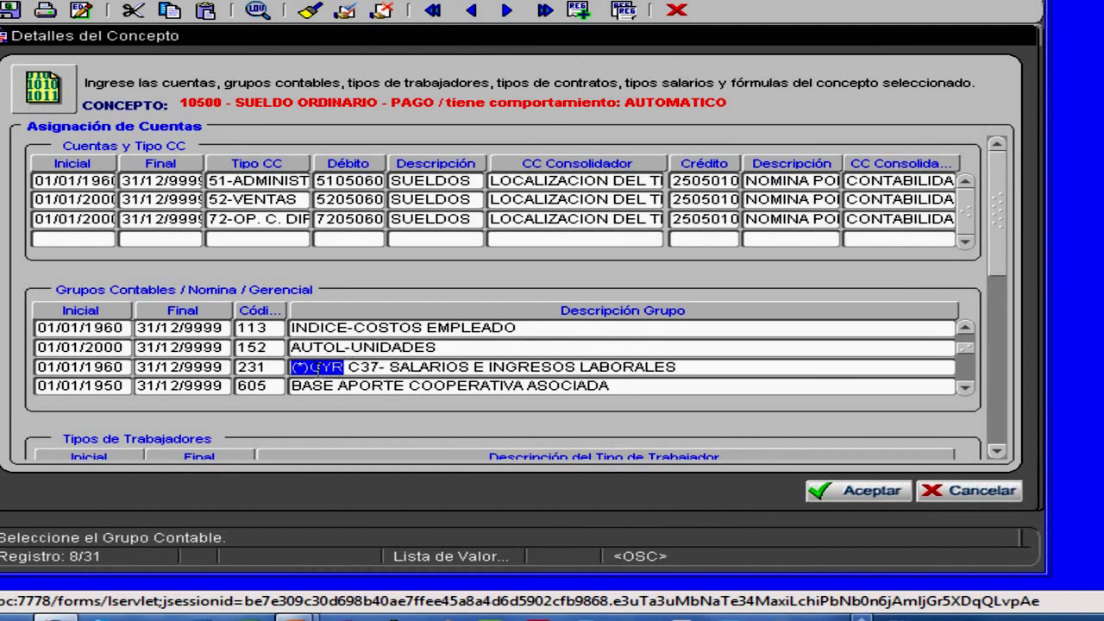
drag(348, 367, 388, 367)
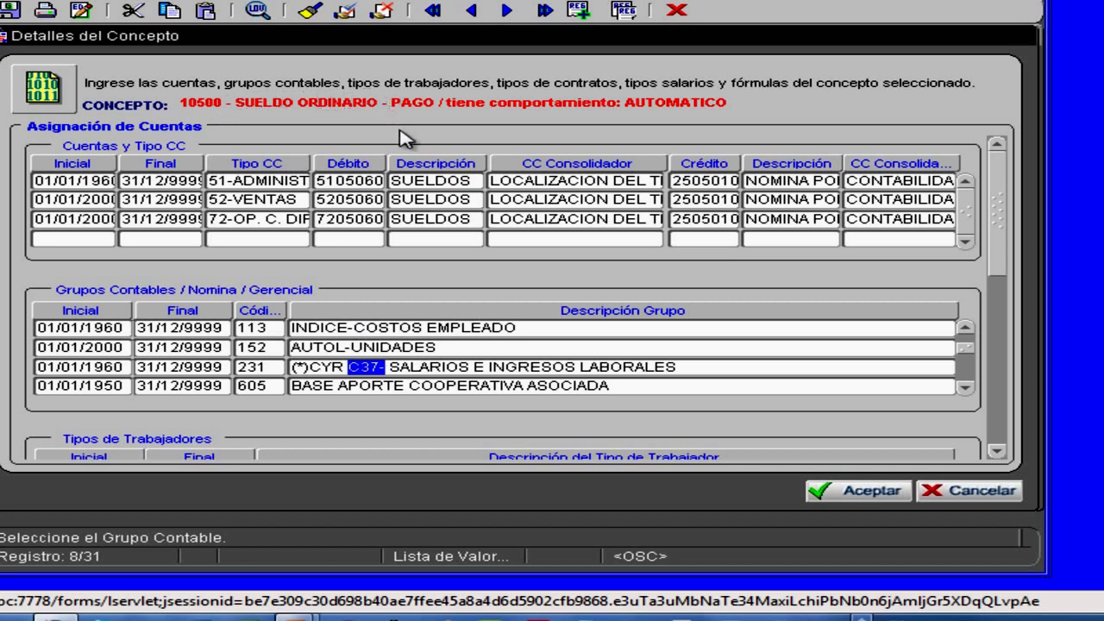
drag(401, 367, 675, 367)
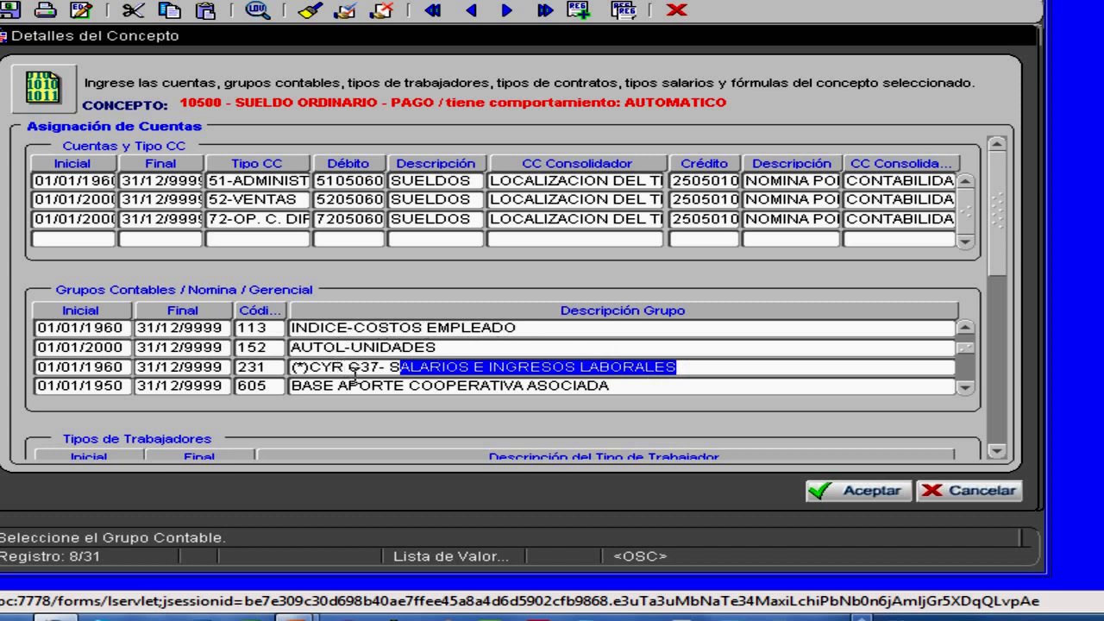
click(966, 389)
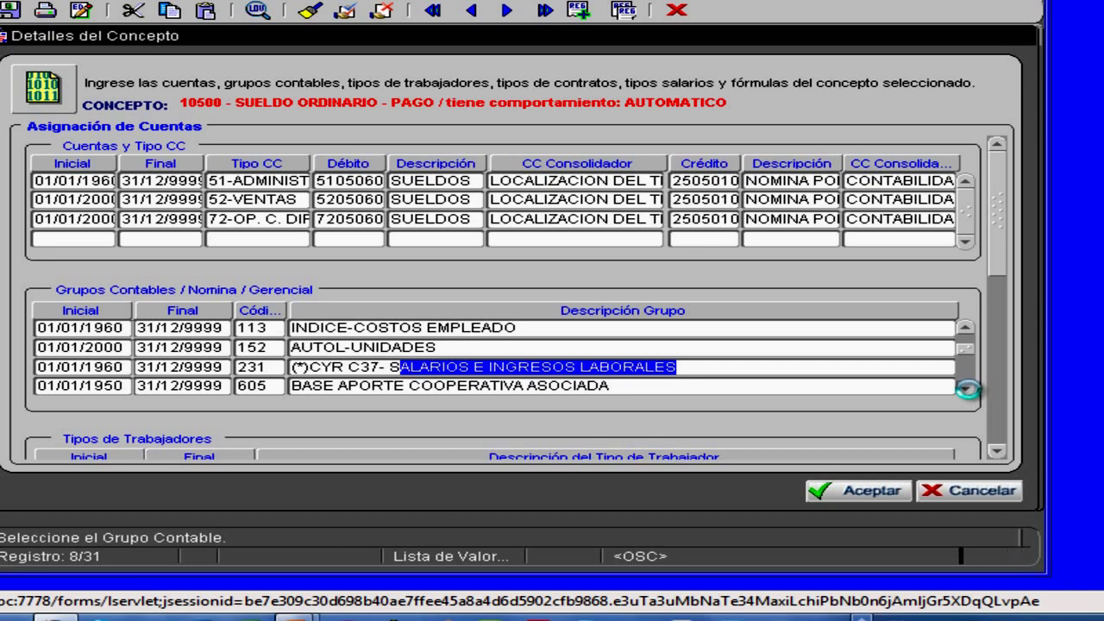
click(968, 389)
click(968, 389)
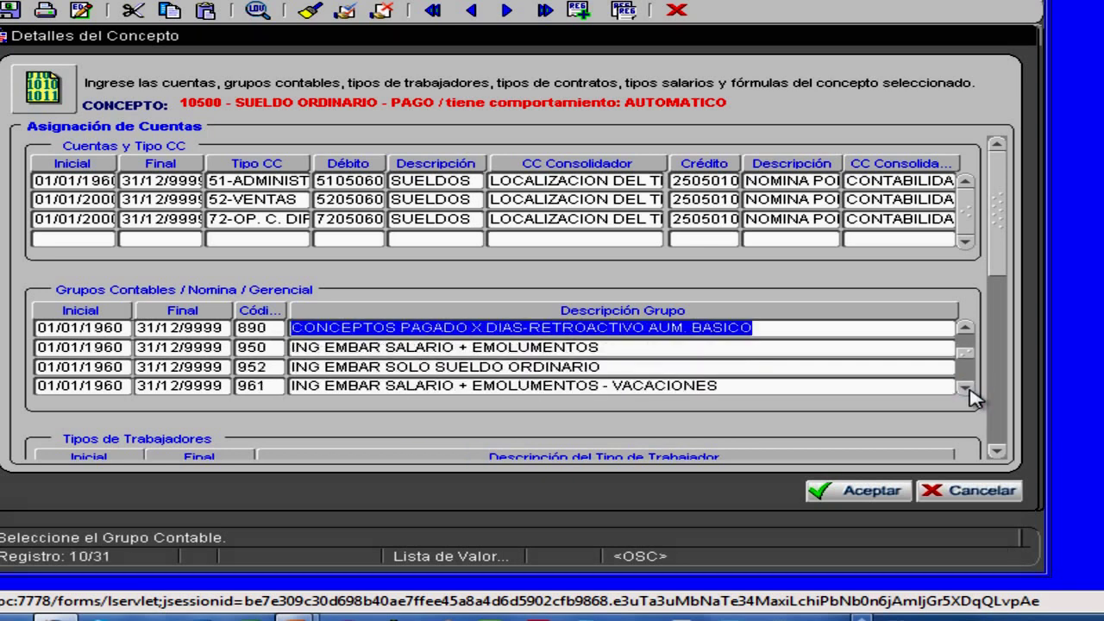
click(341, 371)
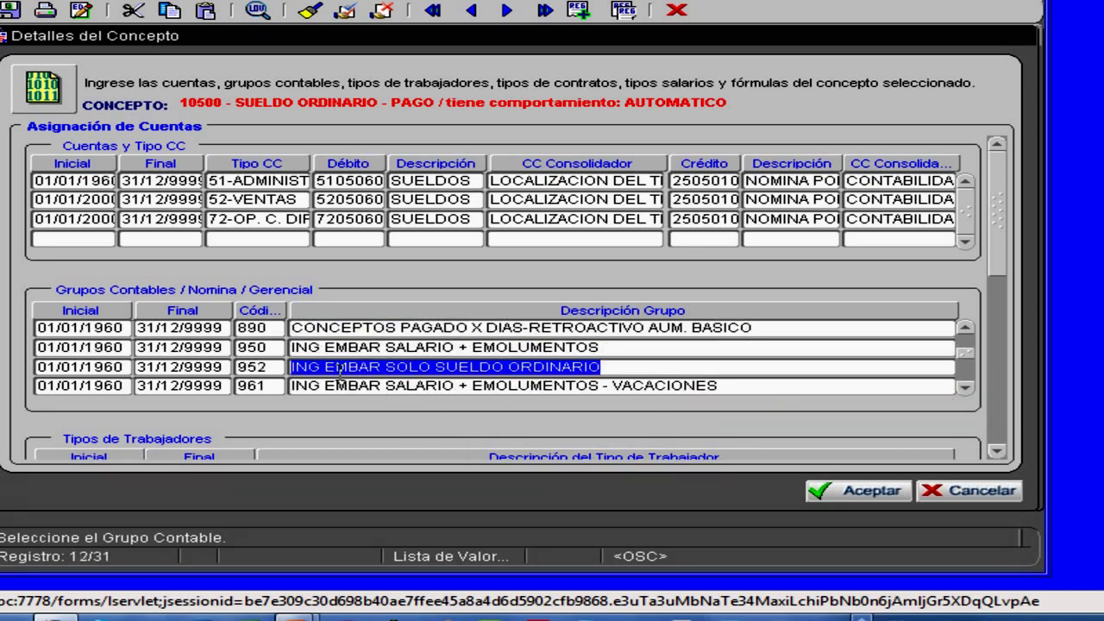
click(333, 385)
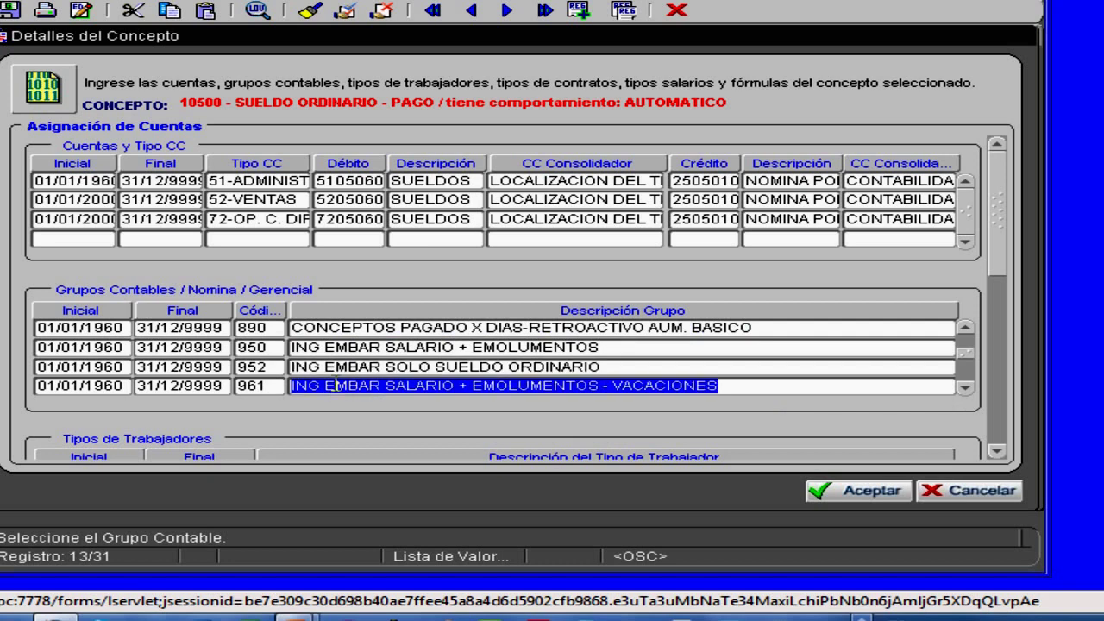
click(963, 388)
click(964, 389)
click(963, 389)
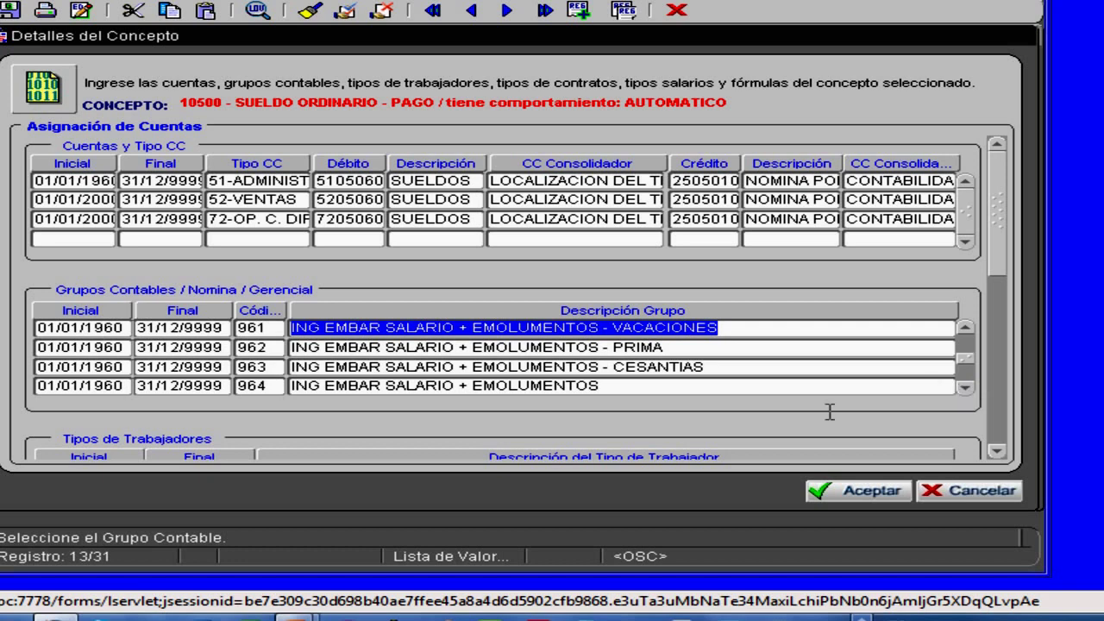
click(454, 347)
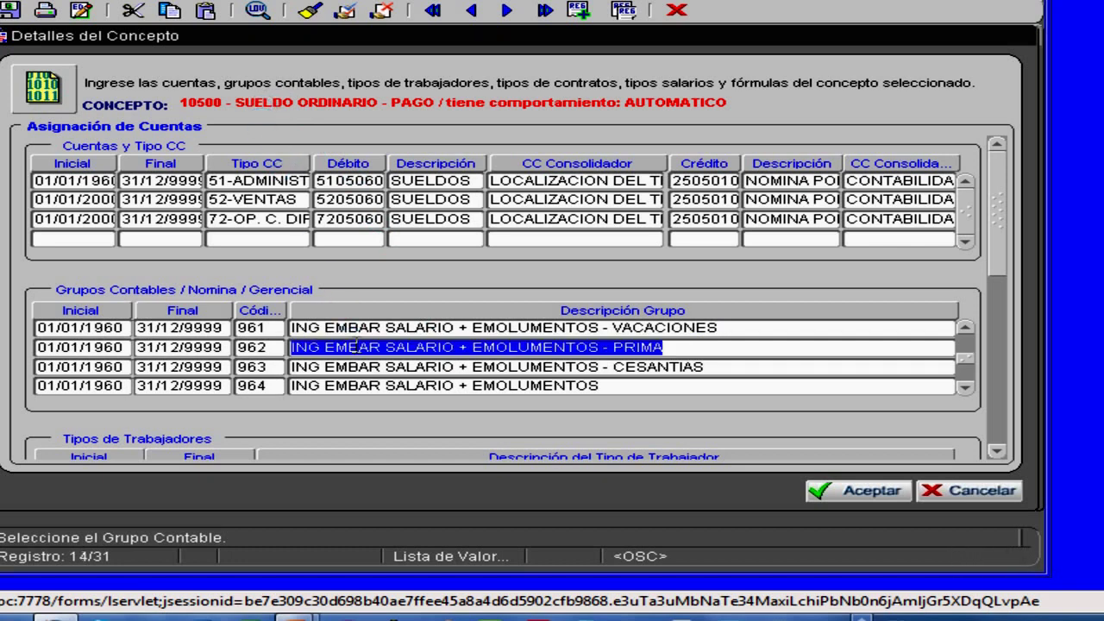
- Close the concept details, open SUELDO ORDINARIO's group assignments, and select (*)APORTES PARAFISCALES
click(883, 498)
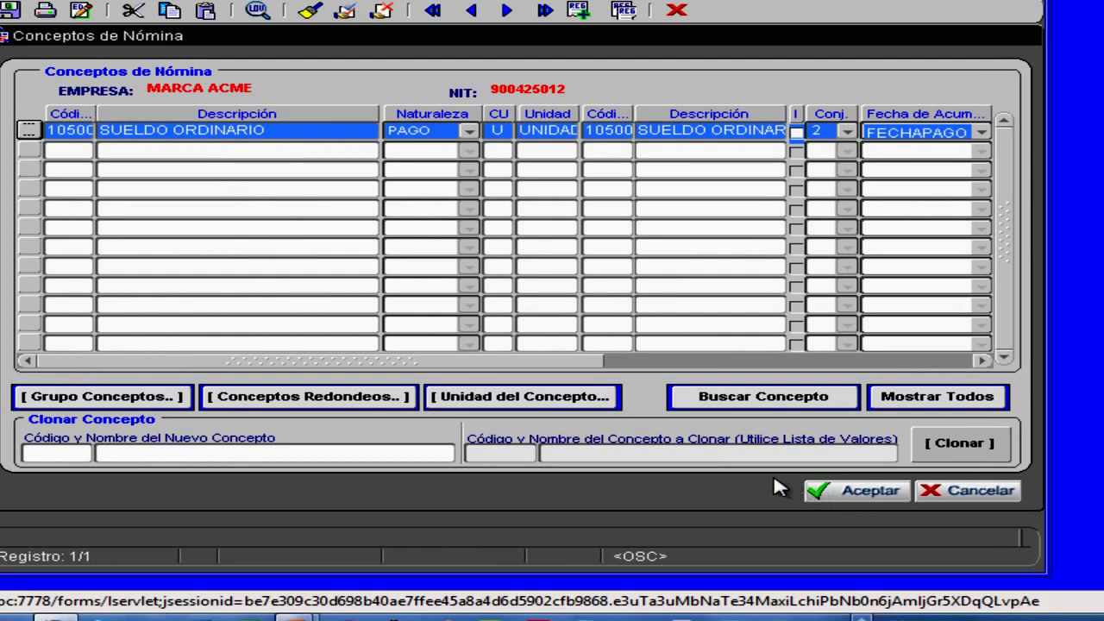
click(116, 131)
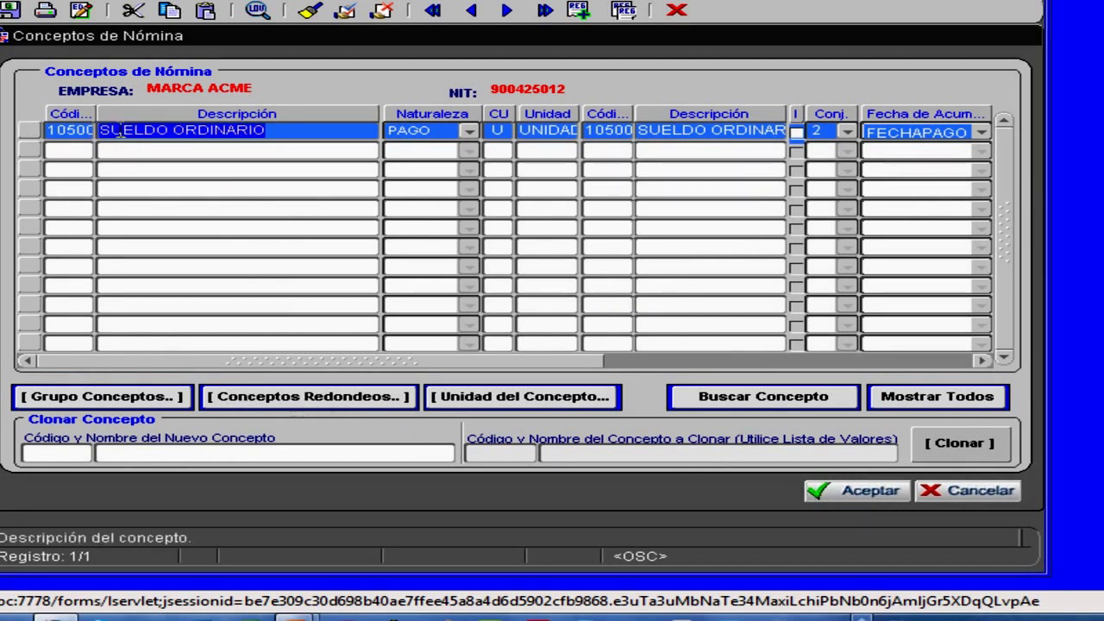
click(93, 398)
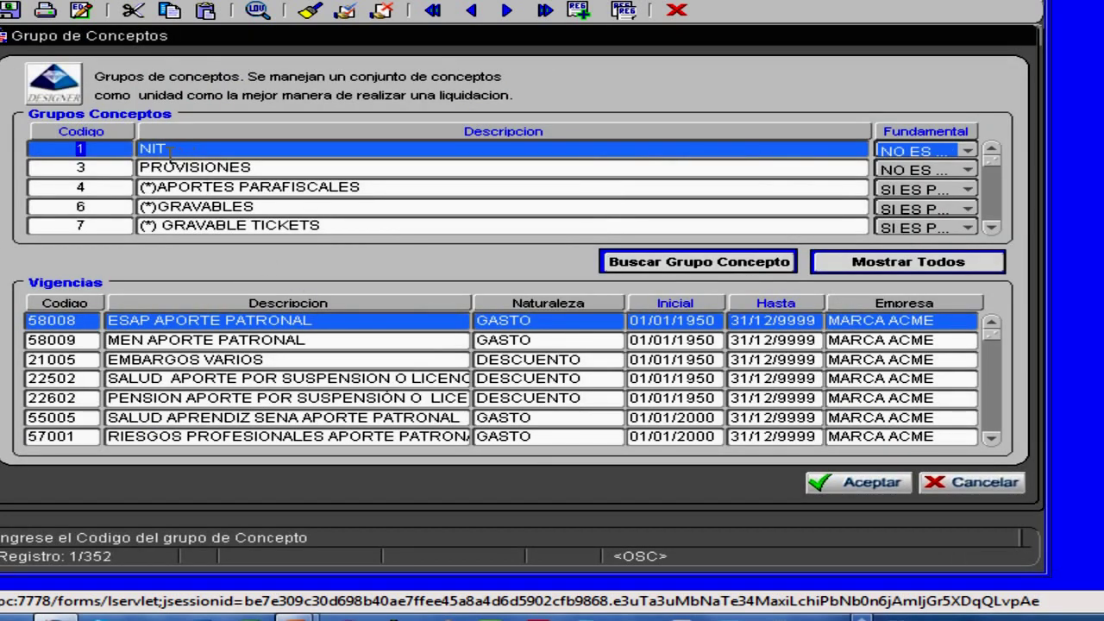
click(169, 186)
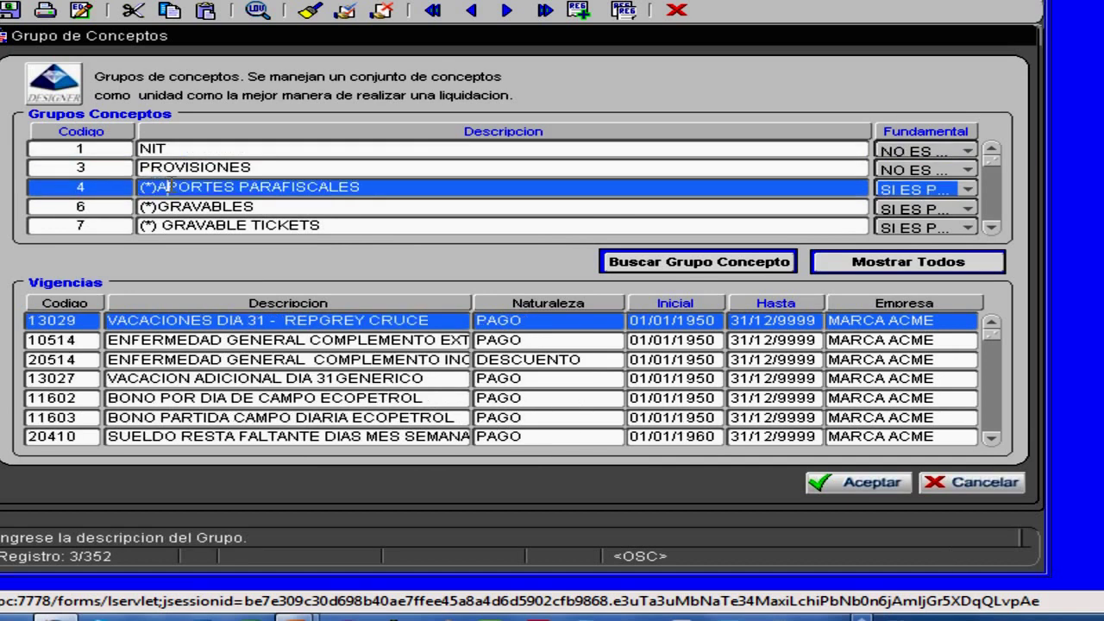
drag(169, 186, 376, 198)
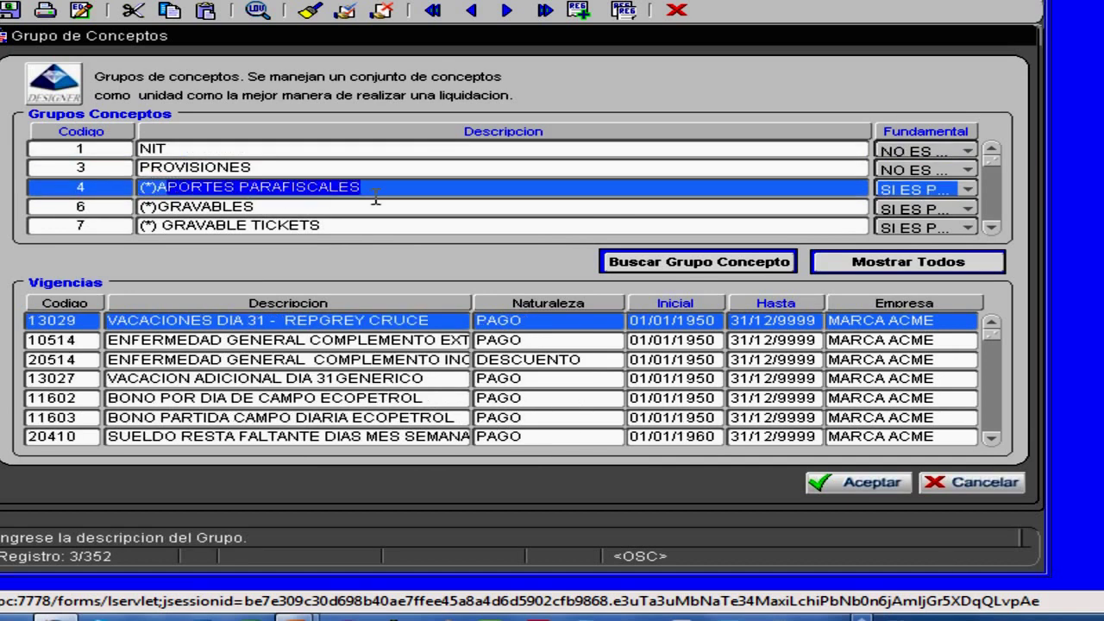
- Browse the APORTES PARAFISCALES concepts, including 20410, VACACION ADICIONAL DIA 31GENERICO and IBC PAGO UNIVERSIDAD
click(238, 319)
click(216, 339)
click(185, 363)
click(177, 378)
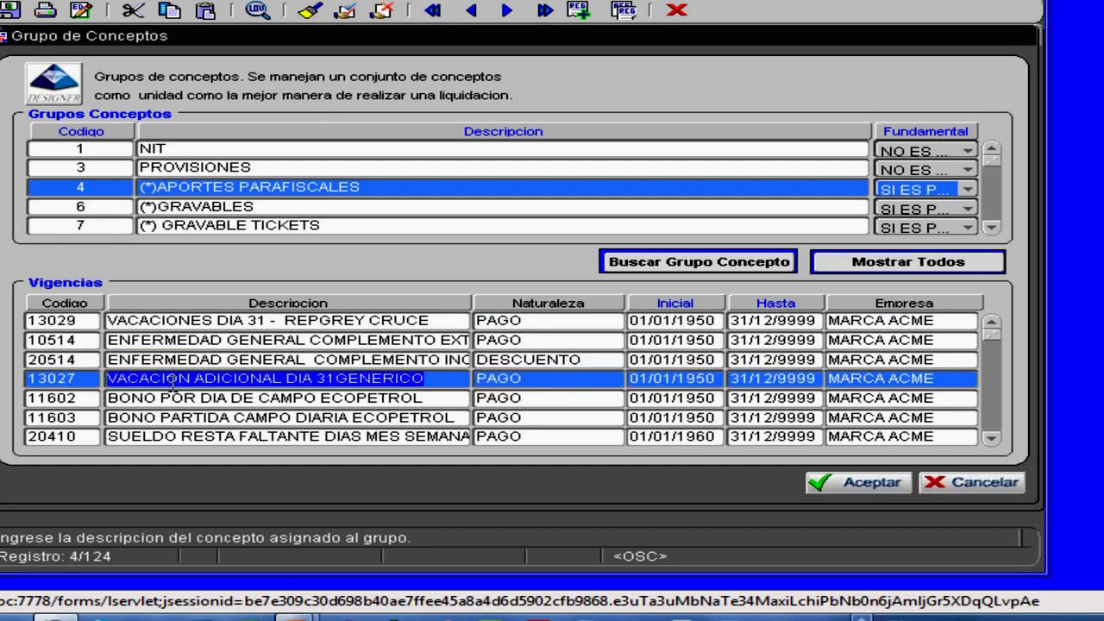
click(172, 398)
click(170, 437)
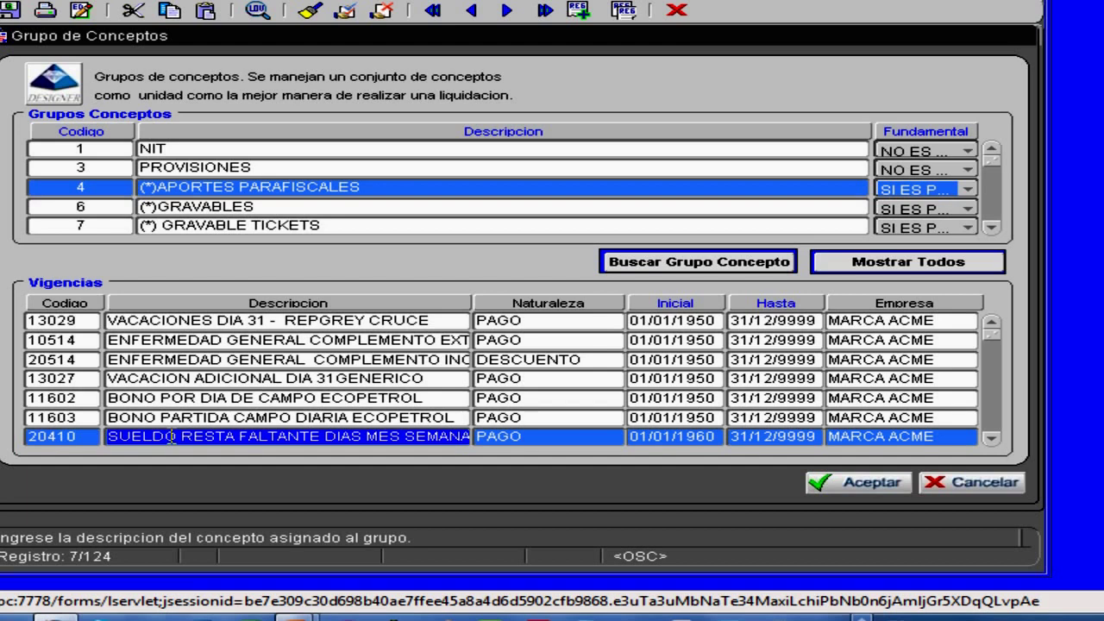
click(213, 379)
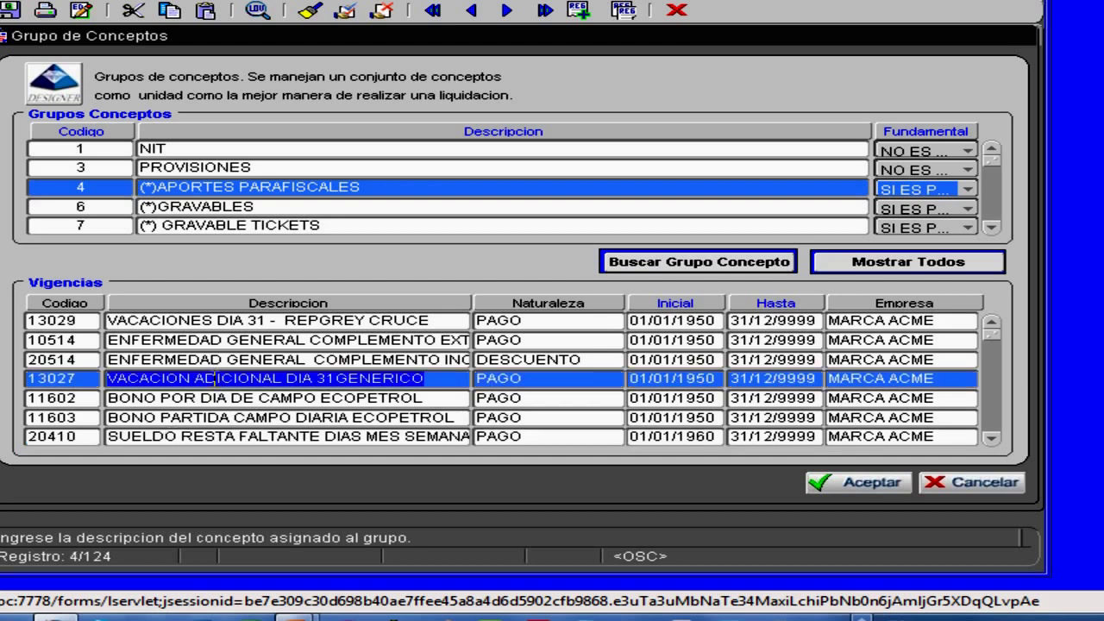
key(Down)
key(Down)
key(Down)
key(Down)
key(Down)
key(Down)
key(Down)
key(Down)
key(Down)
key(Down)
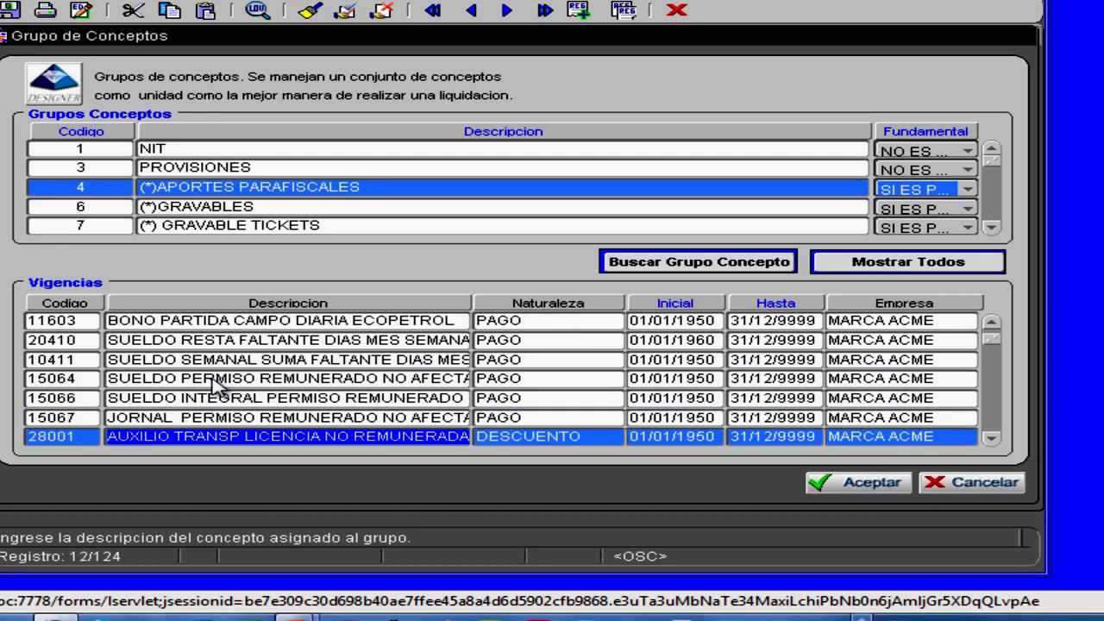
key(Down)
key(Down)
key(Down)
key(Down)
key(Down)
key(Down)
key(Down)
key(Down)
key(Down)
key(Down)
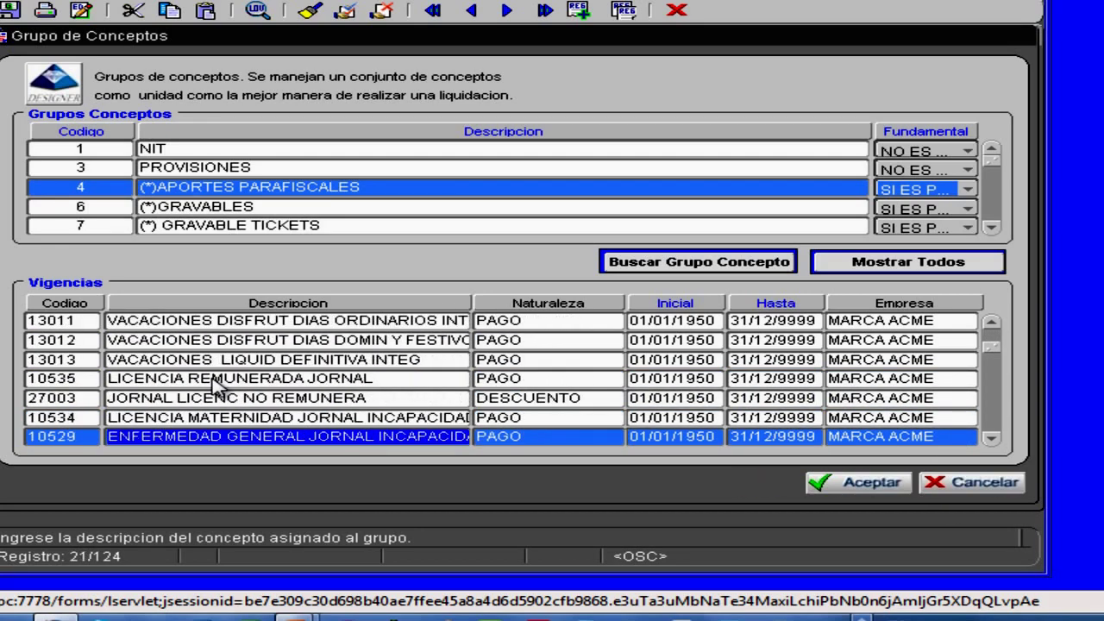
key(Down)
key(Down)
key(Down)
key(Down)
key(Down)
key(Down)
key(Down)
key(Down)
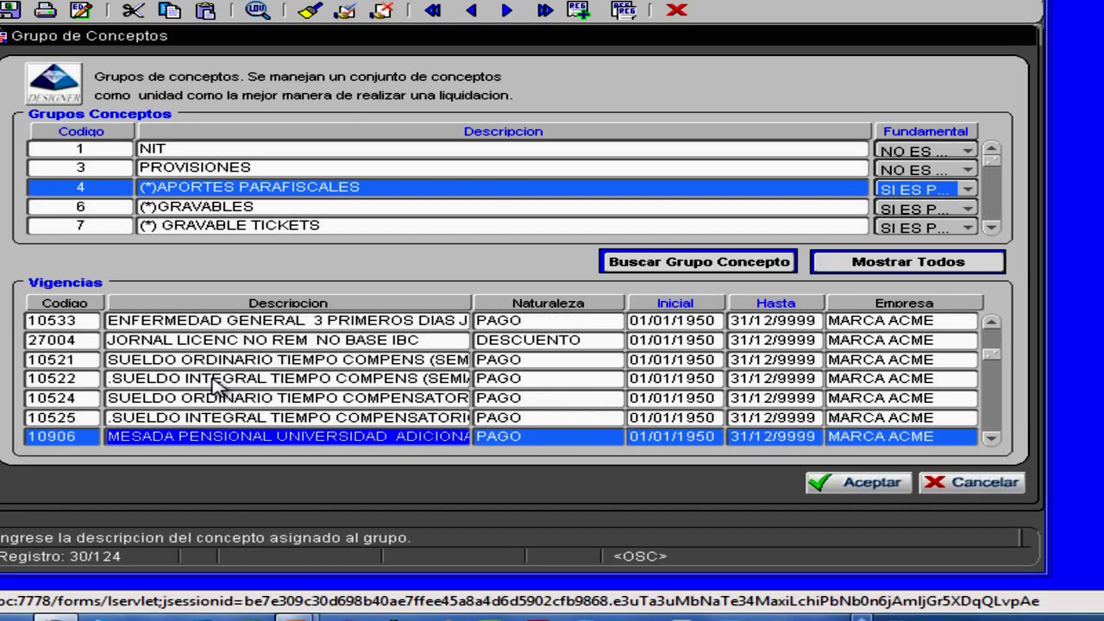
- Switch to the (*)GRAVABLES group, view concept 20514, dismiss FRM-40202 errors, and close without saving
click(250, 208)
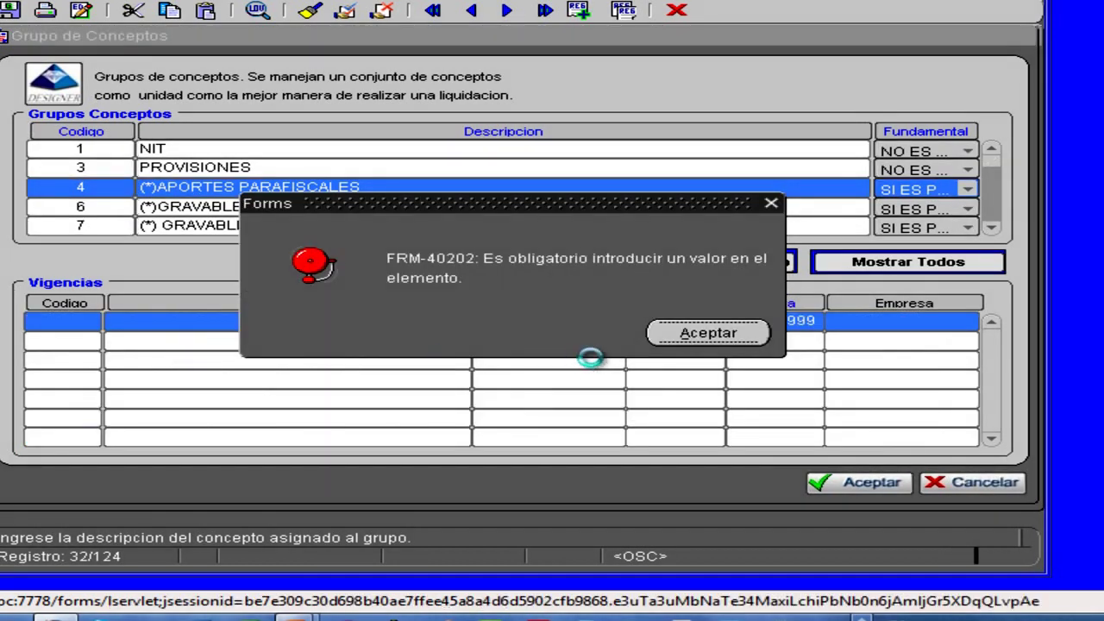
click(707, 334)
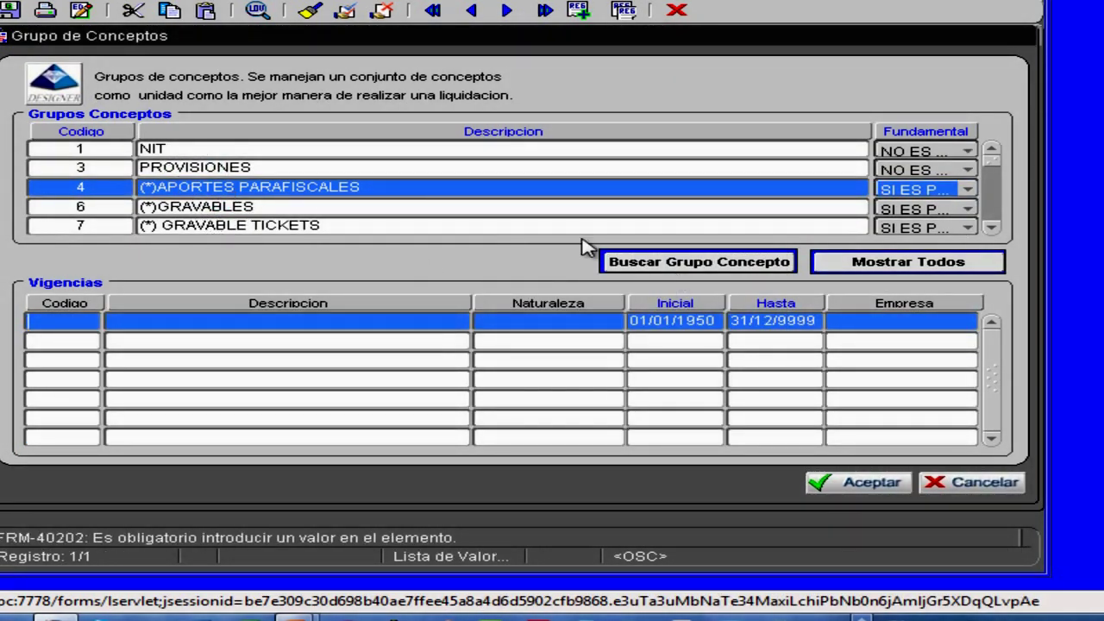
click(293, 204)
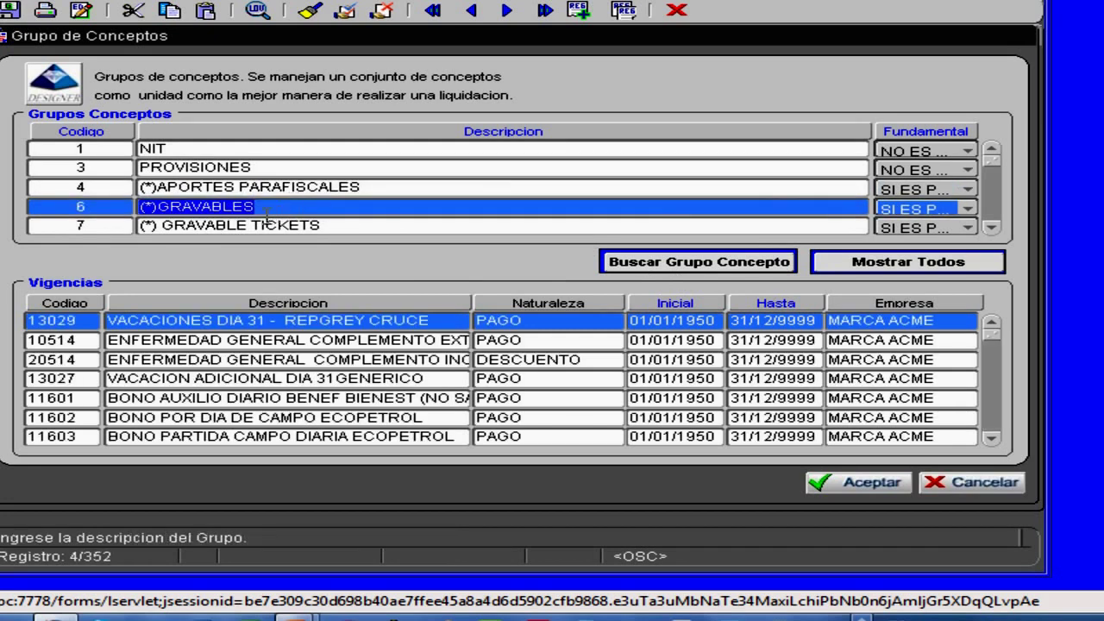
click(183, 358)
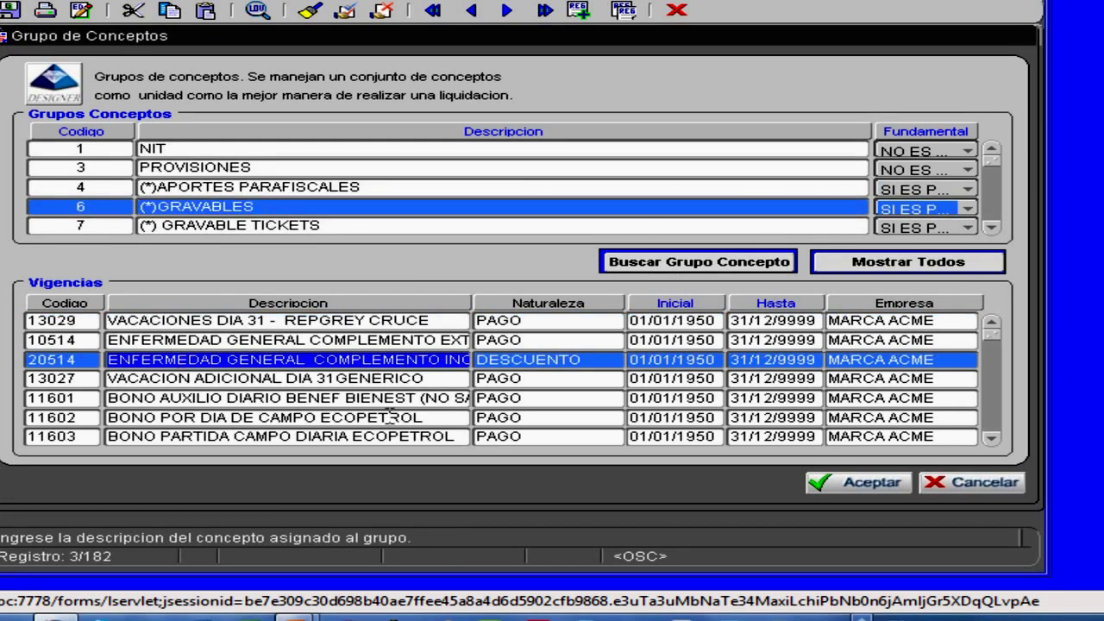
click(993, 211)
click(729, 335)
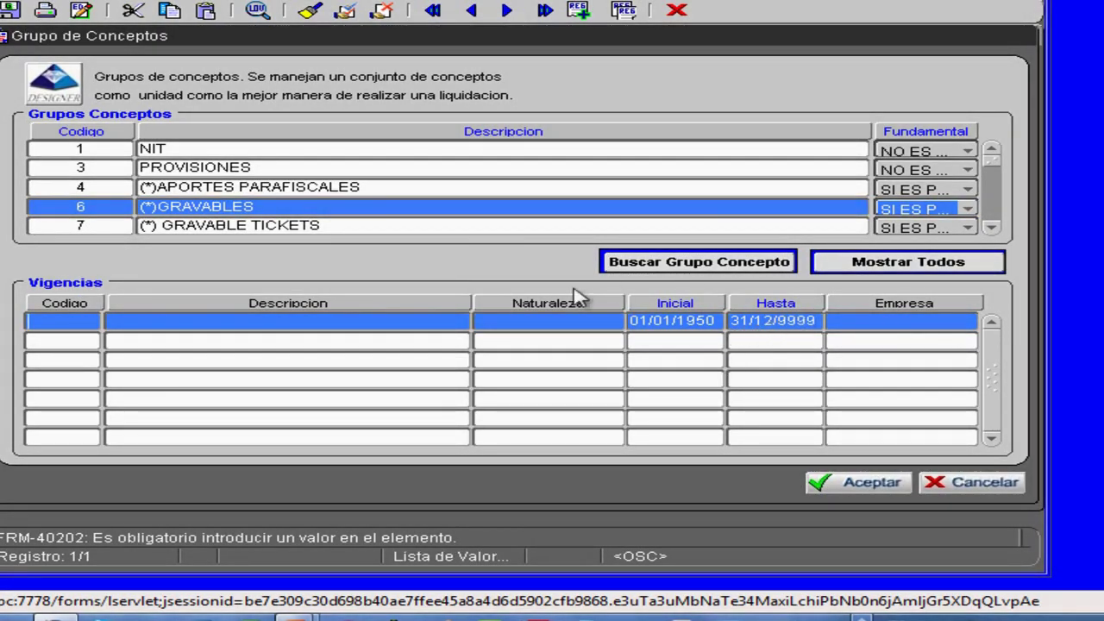
click(1015, 491)
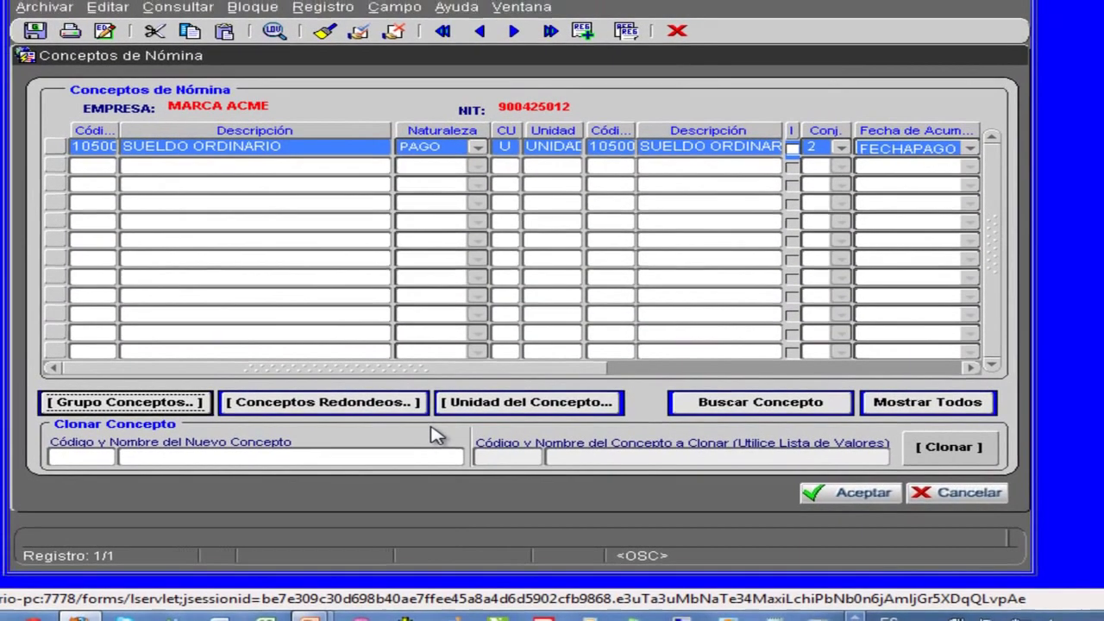
- Open concept 10500 SUELDO ORDINARIO's details and scroll down through Asignación de Cuentas
key(alt+Tab)
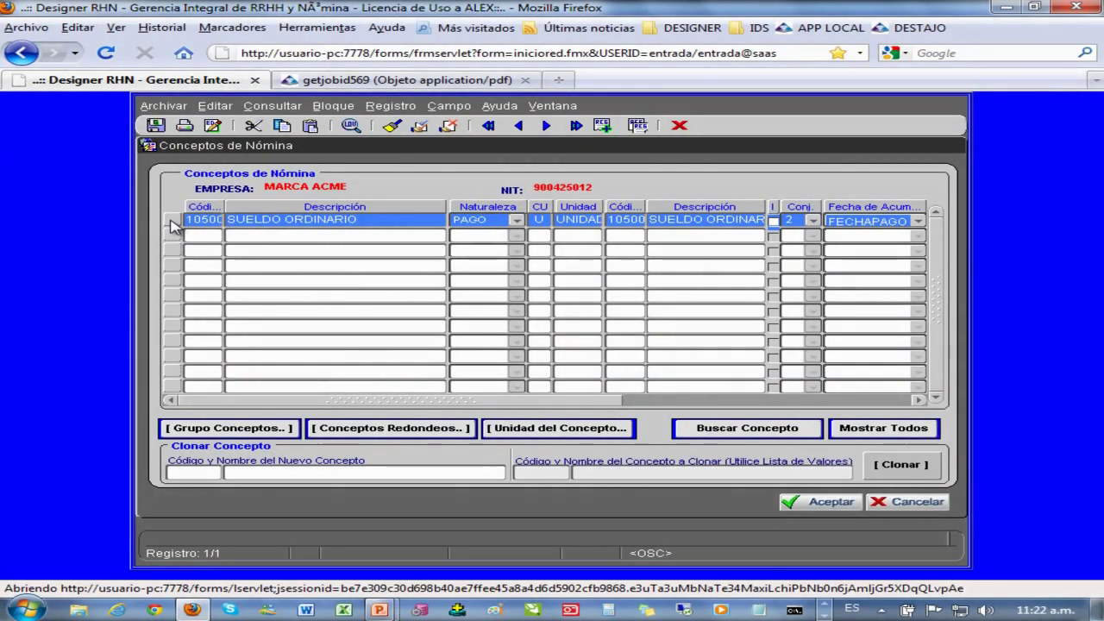
click(172, 227)
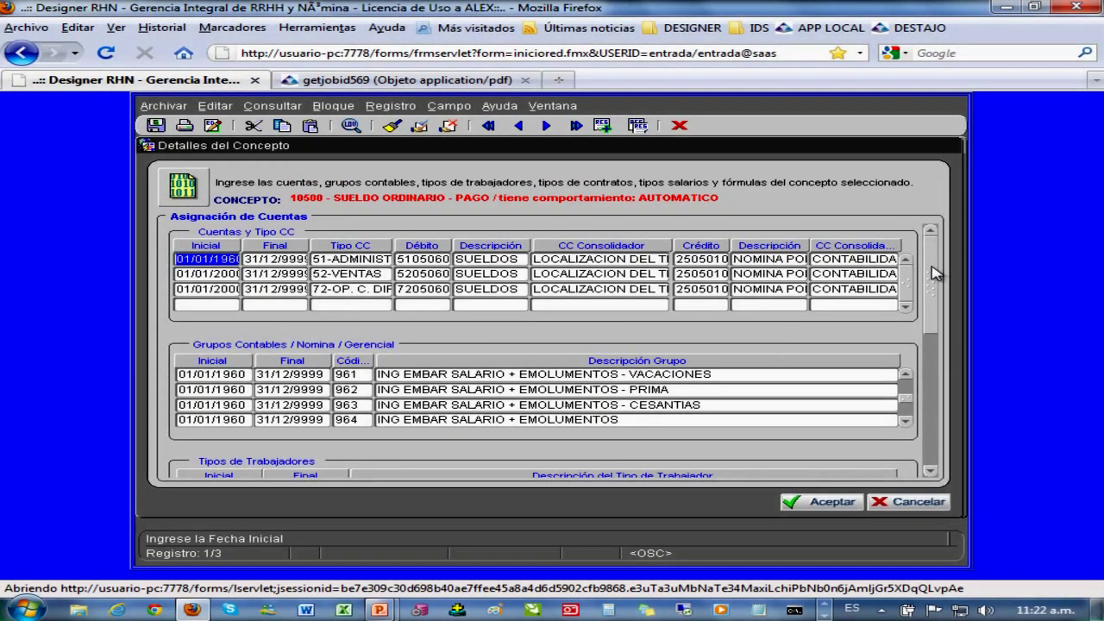
drag(932, 272, 929, 362)
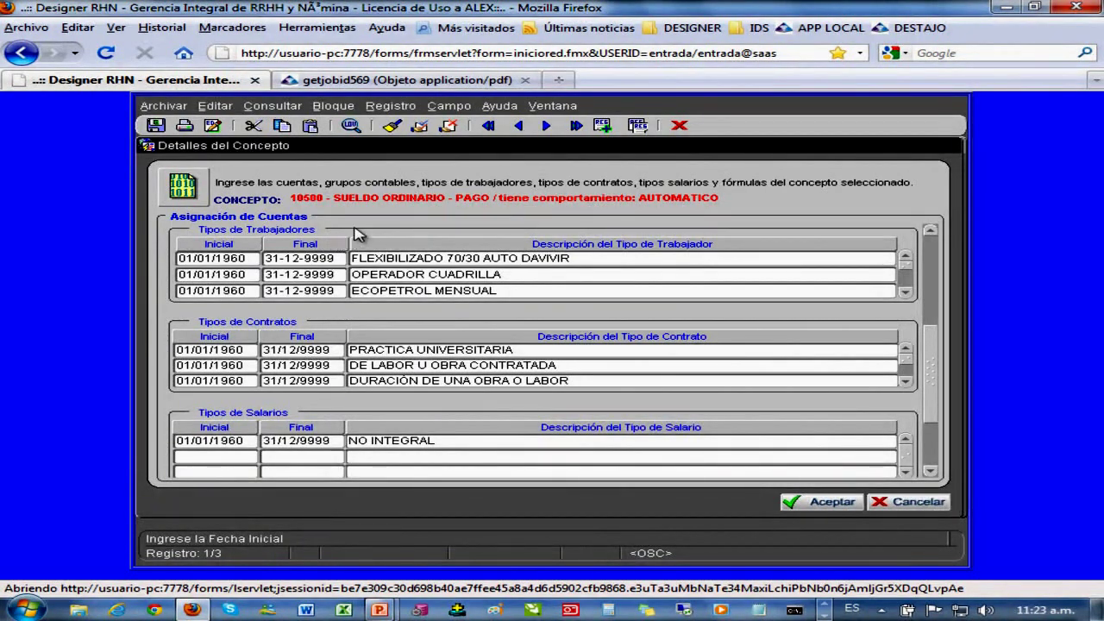
drag(292, 199, 449, 200)
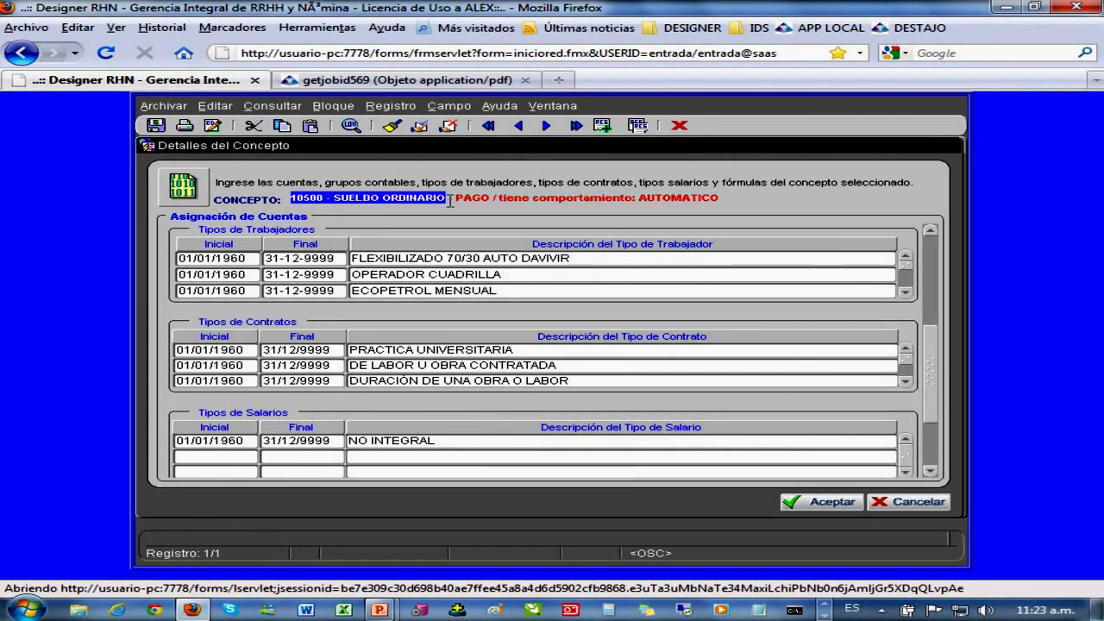
- Step through the assigned worker types, from OPERADOR CUADRILLA to RADIOLOGIA Y HEMOFILIA and MINERIA VALOR MENSUAL
click(413, 259)
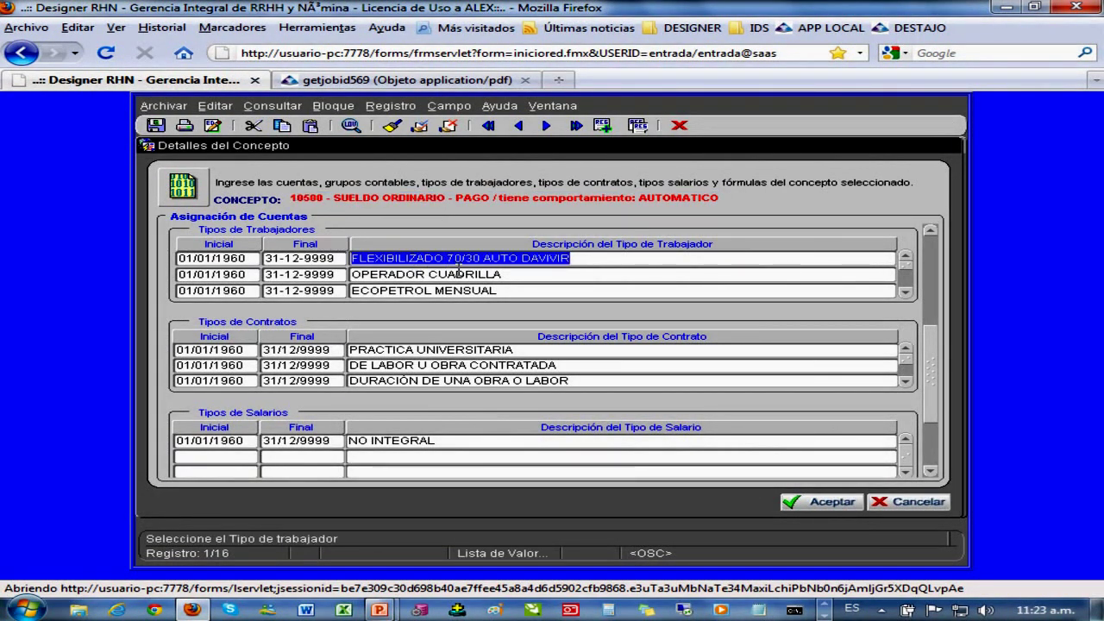
click(432, 275)
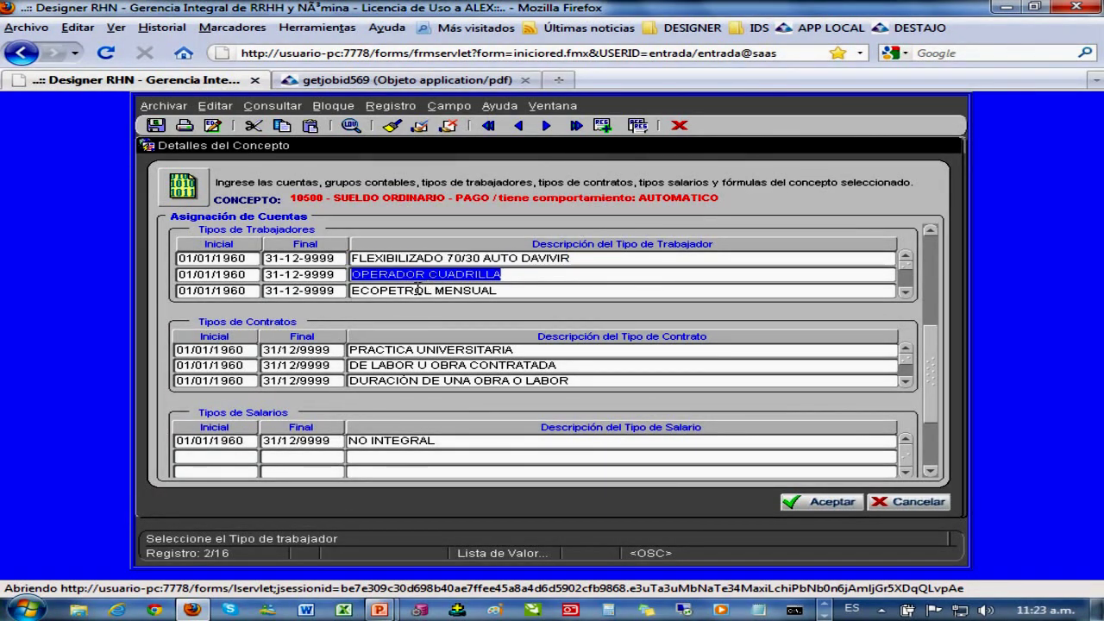
click(419, 290)
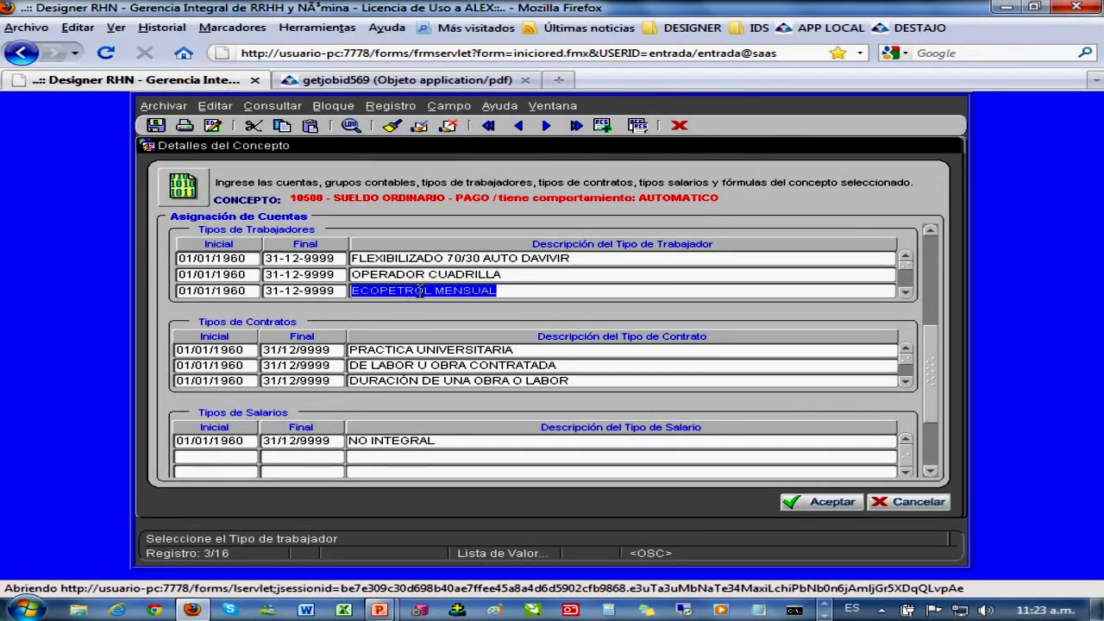
click(905, 293)
click(905, 292)
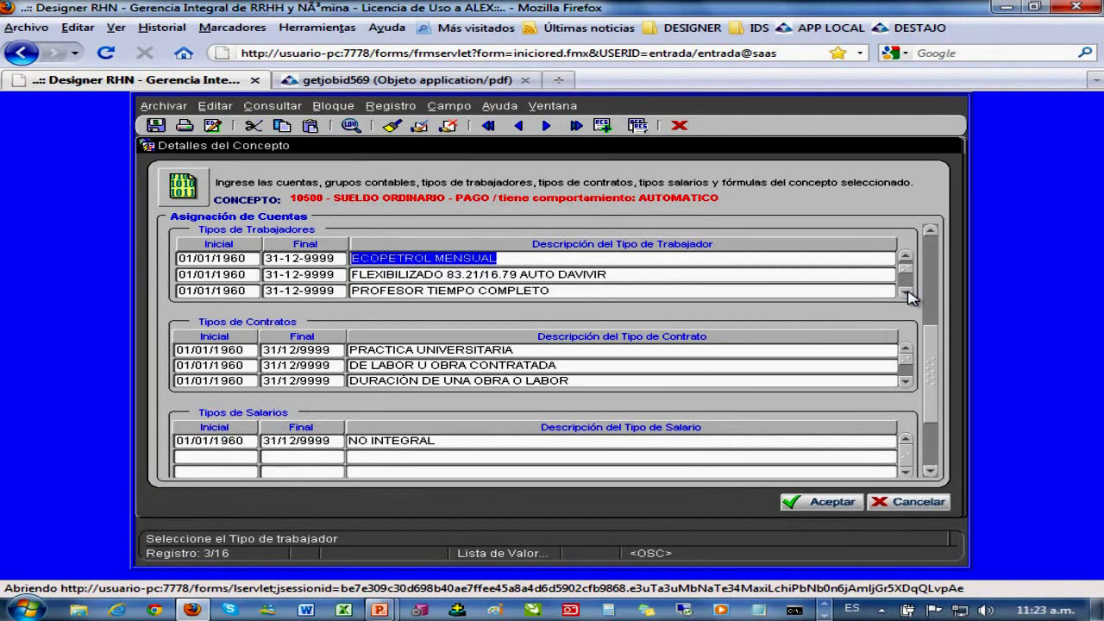
click(905, 293)
click(905, 292)
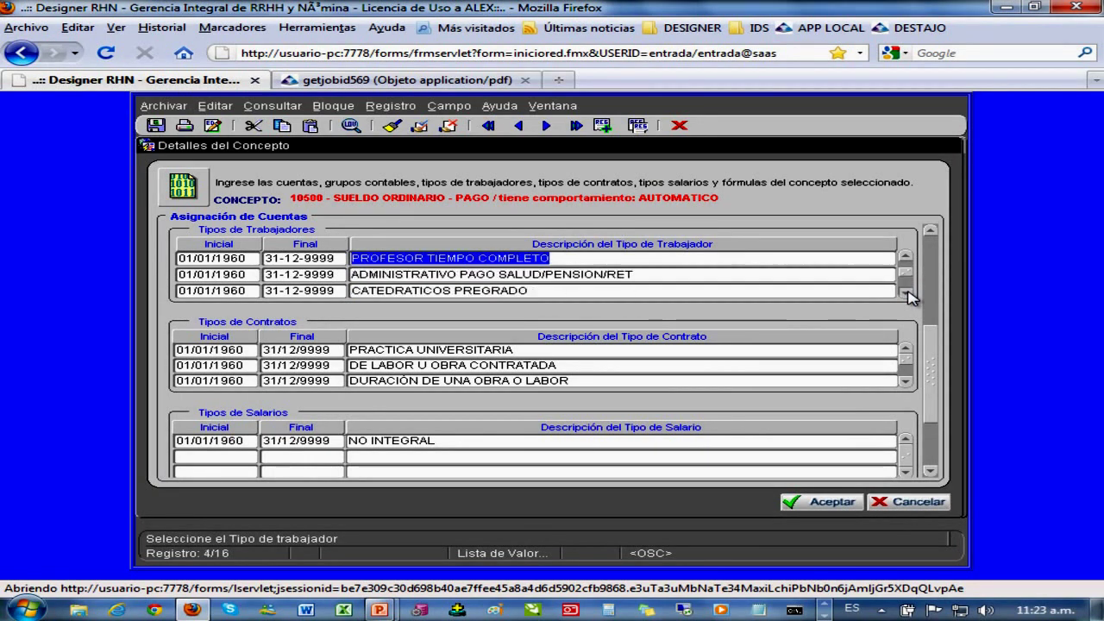
click(905, 292)
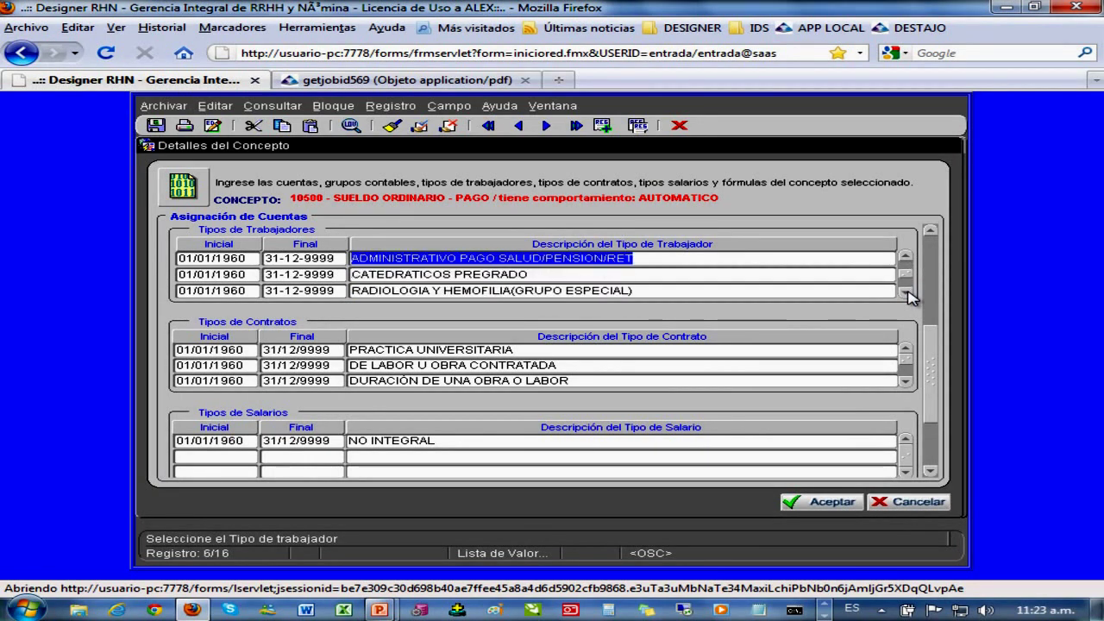
click(905, 293)
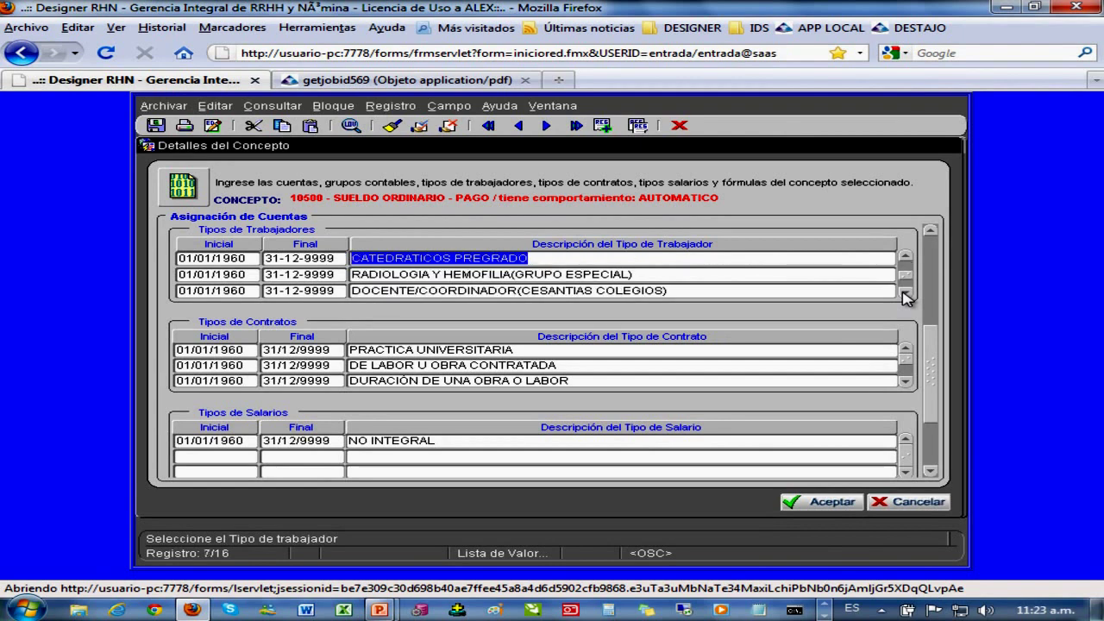
click(905, 293)
click(449, 291)
click(445, 275)
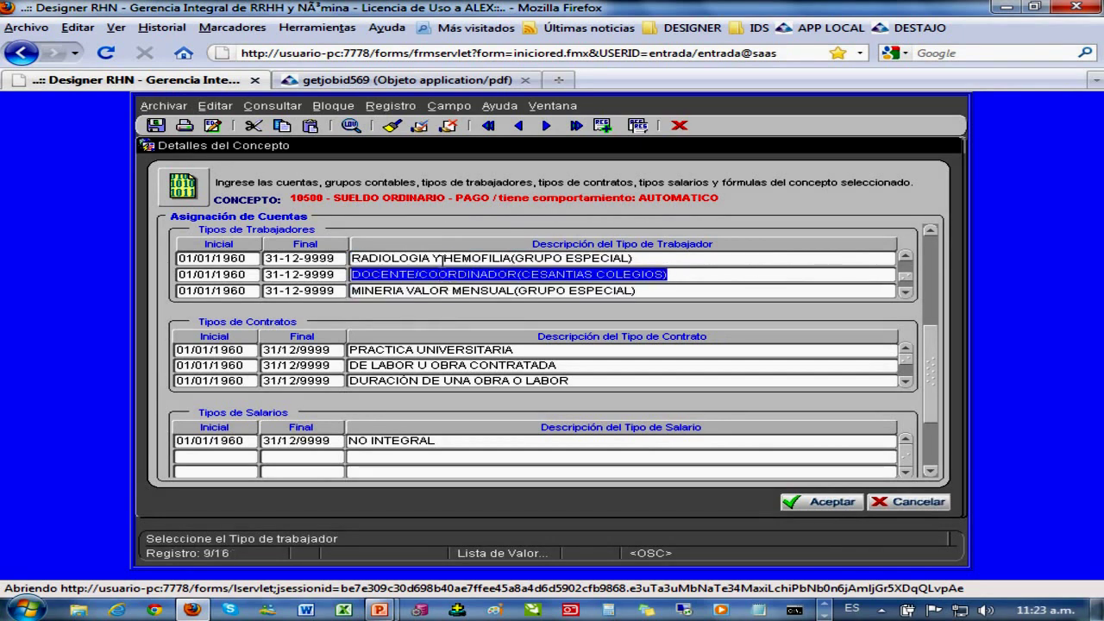
click(443, 258)
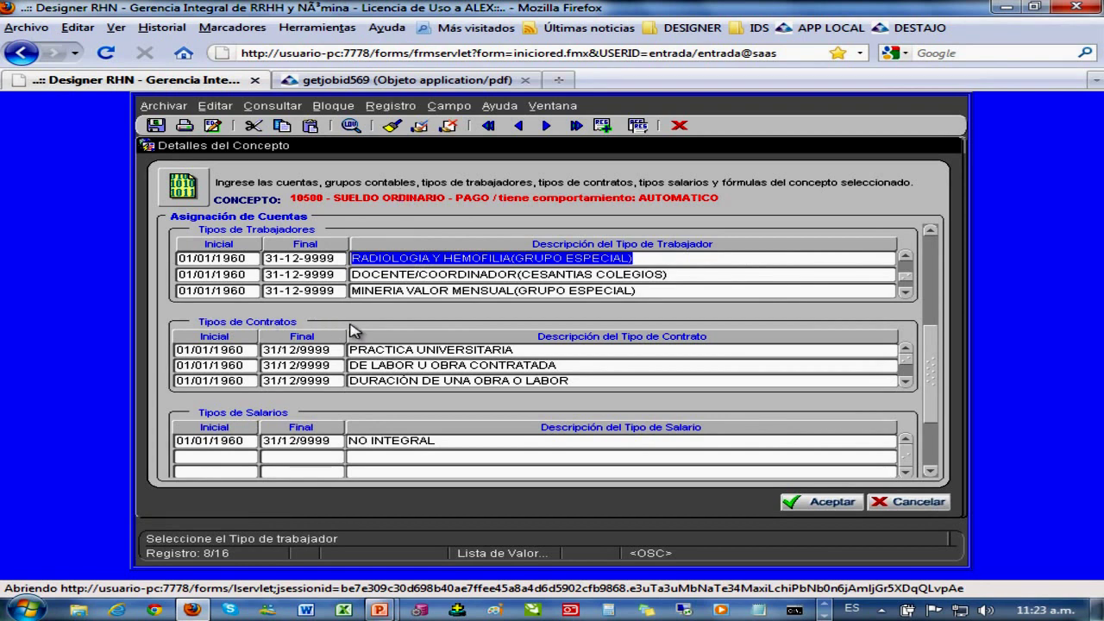
drag(291, 198, 433, 343)
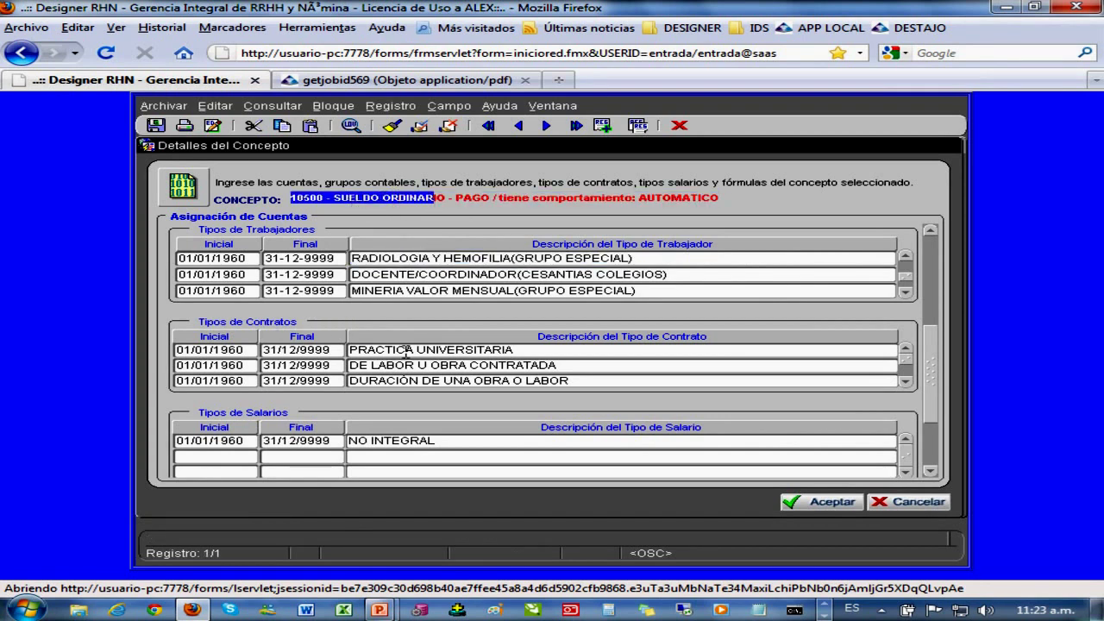
- Review concept 10500's contract types, from PRACTICA UNIVERSITARIA to TERMINO FIJO INFERIOR UN AÑO
click(407, 350)
drag(349, 365, 437, 366)
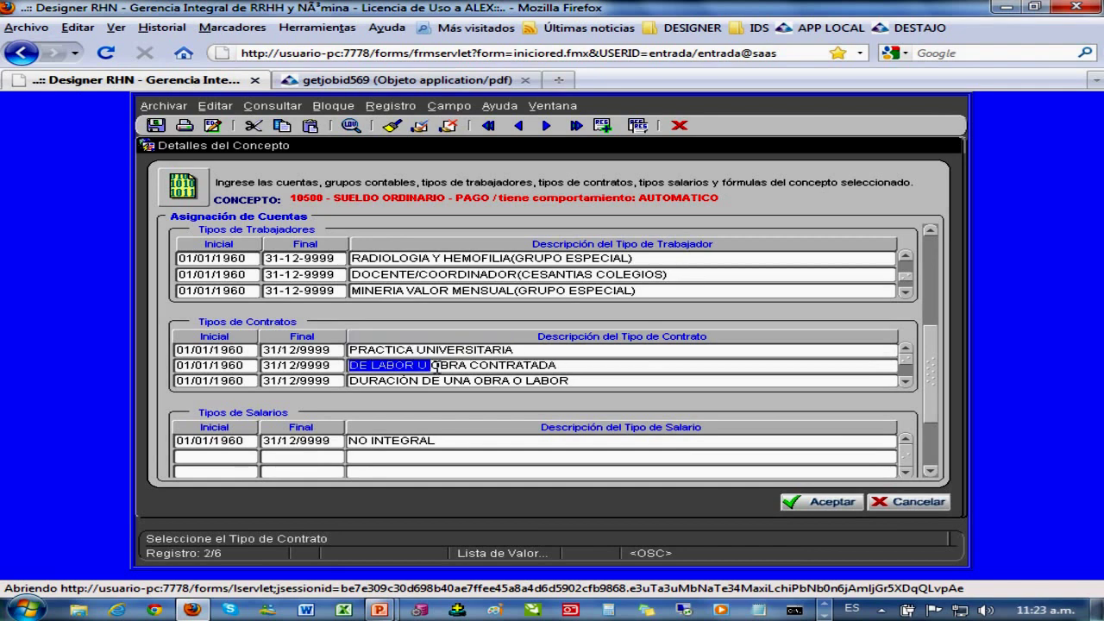
click(905, 380)
click(905, 380)
click(446, 366)
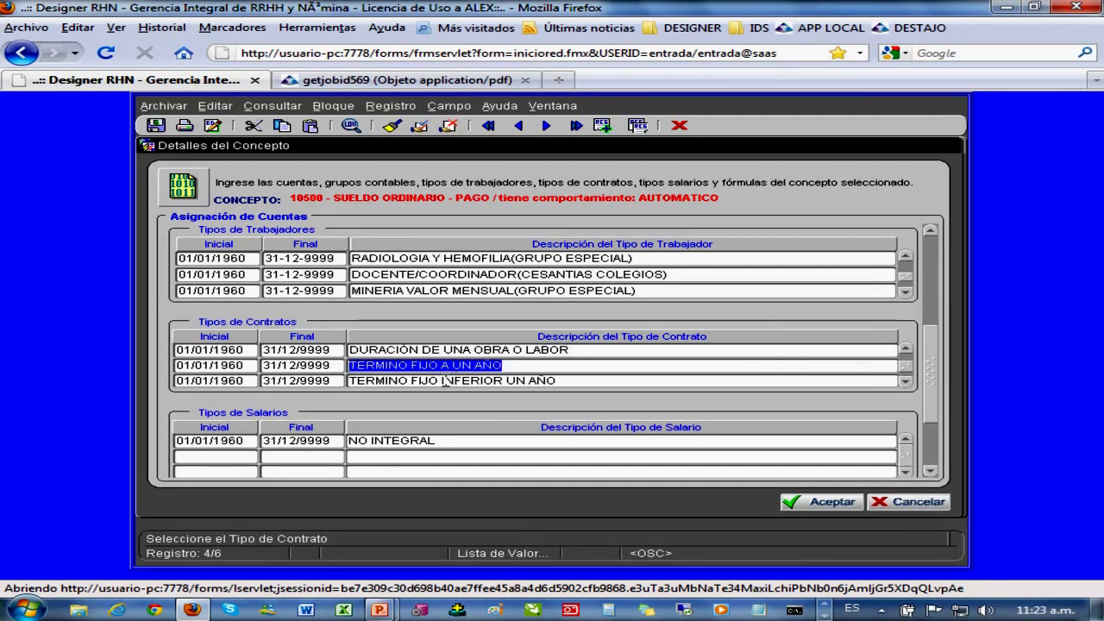
click(445, 381)
click(907, 382)
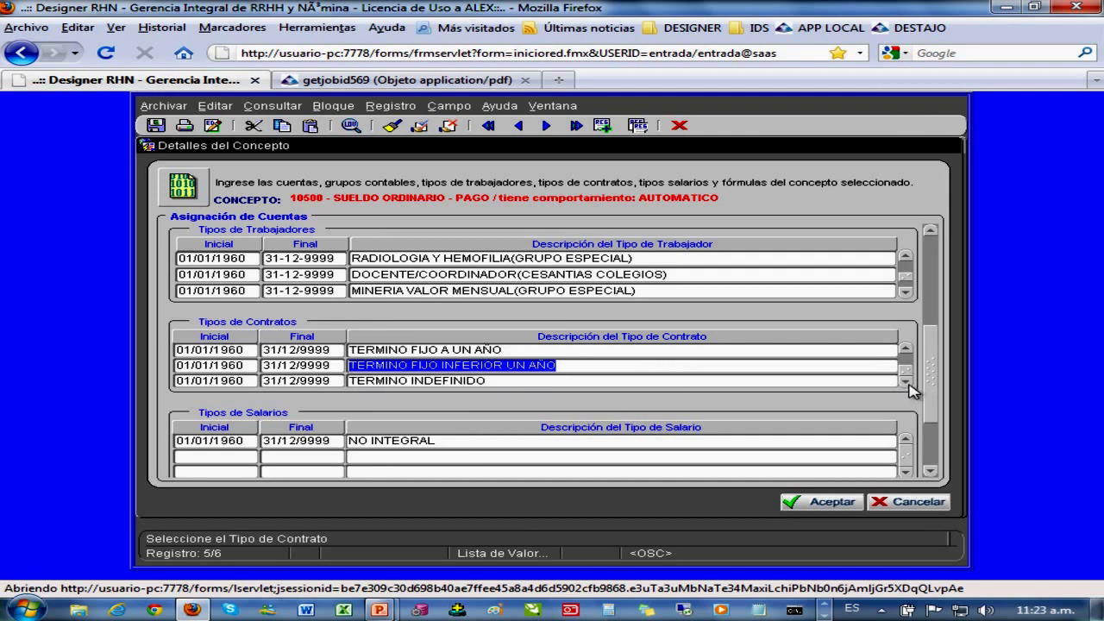
- Check the NO INTEGRAL salary type, cancel the concept details, and bring up the concept search list
click(371, 440)
click(445, 441)
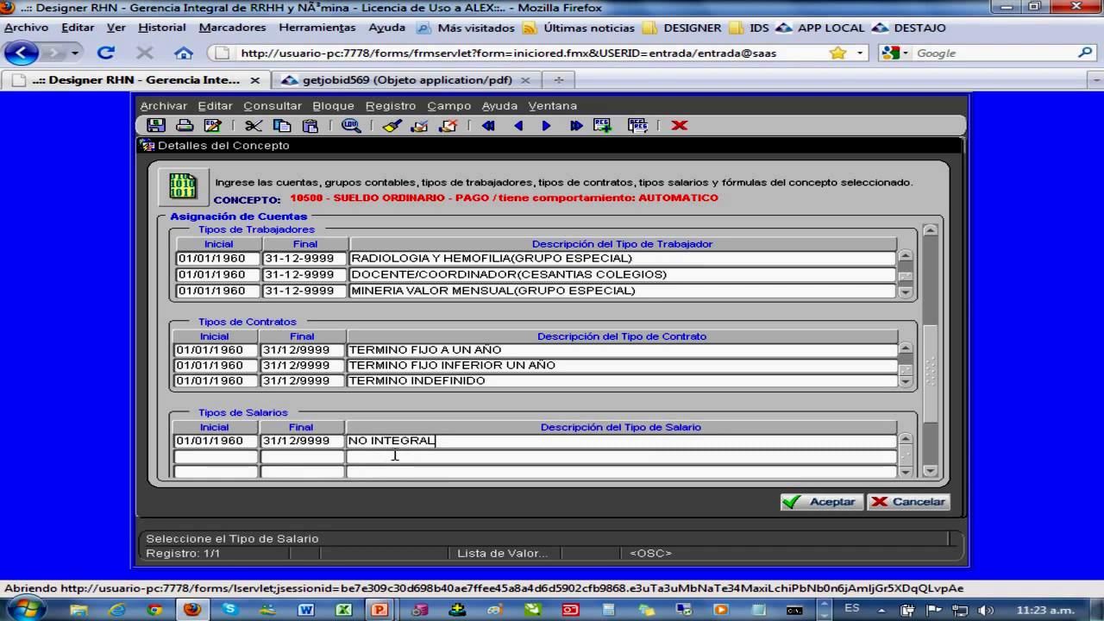
click(892, 507)
click(749, 431)
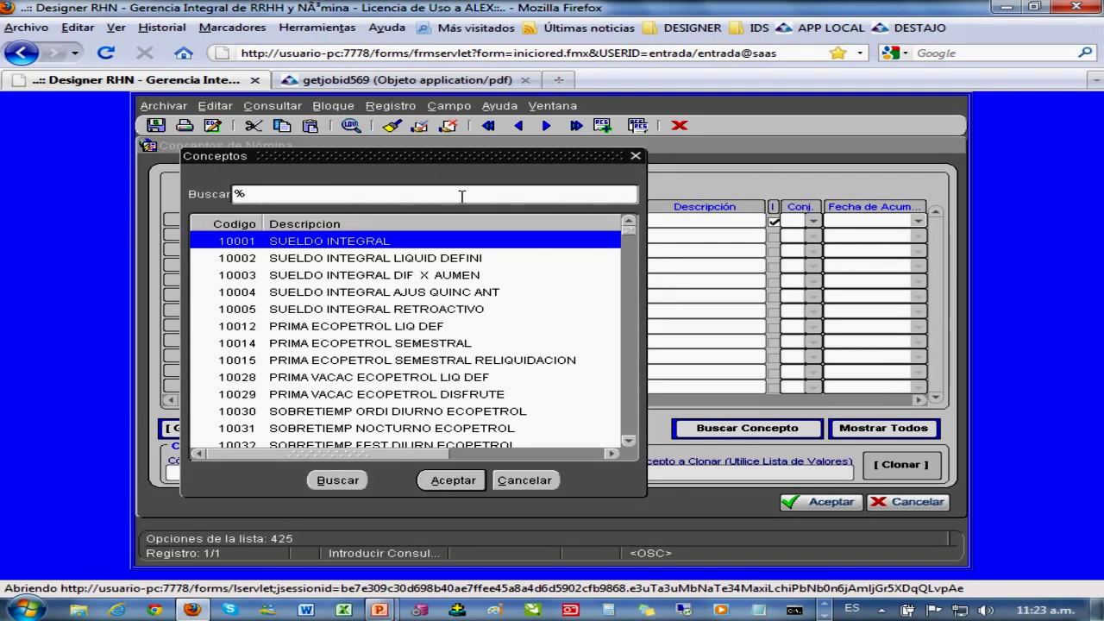
- Filter the concept list by INTEG and load 10001 SUELDO INTEGRAL
text(INTEGRAL)
key(Return)
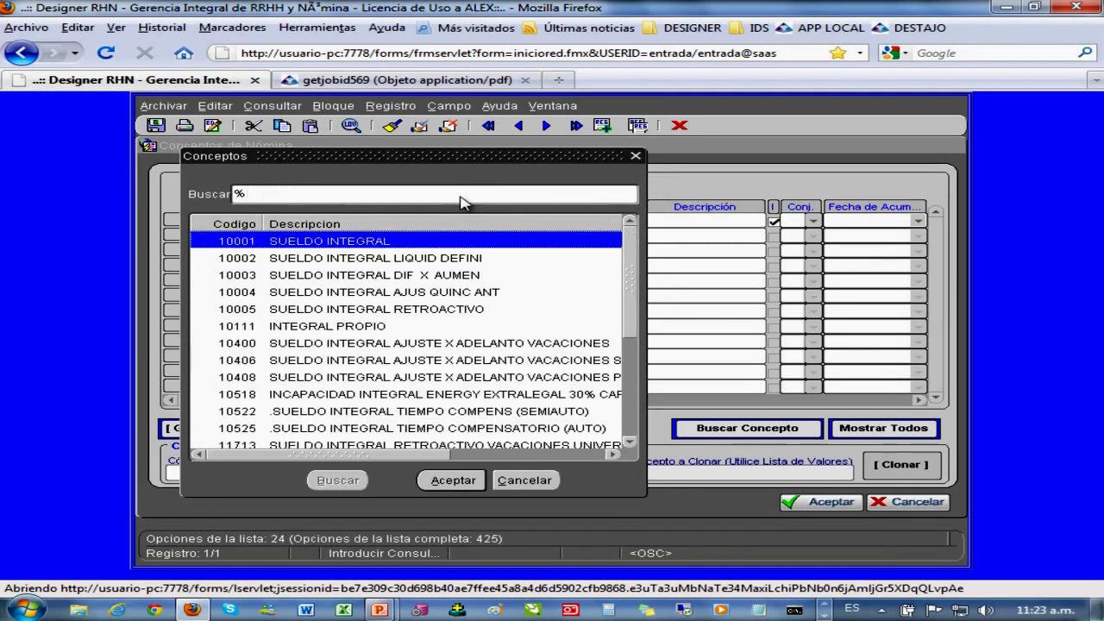
double_click(361, 244)
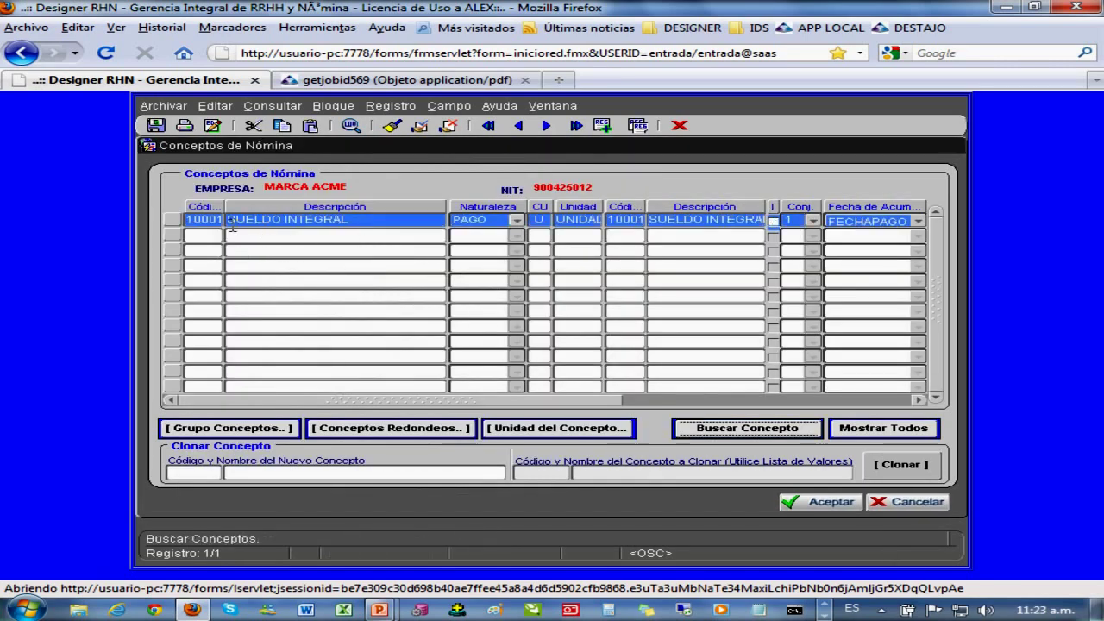
- Confirm in SUELDO INTEGRAL's details that its salary type is INTEGRAL, then accept
click(173, 223)
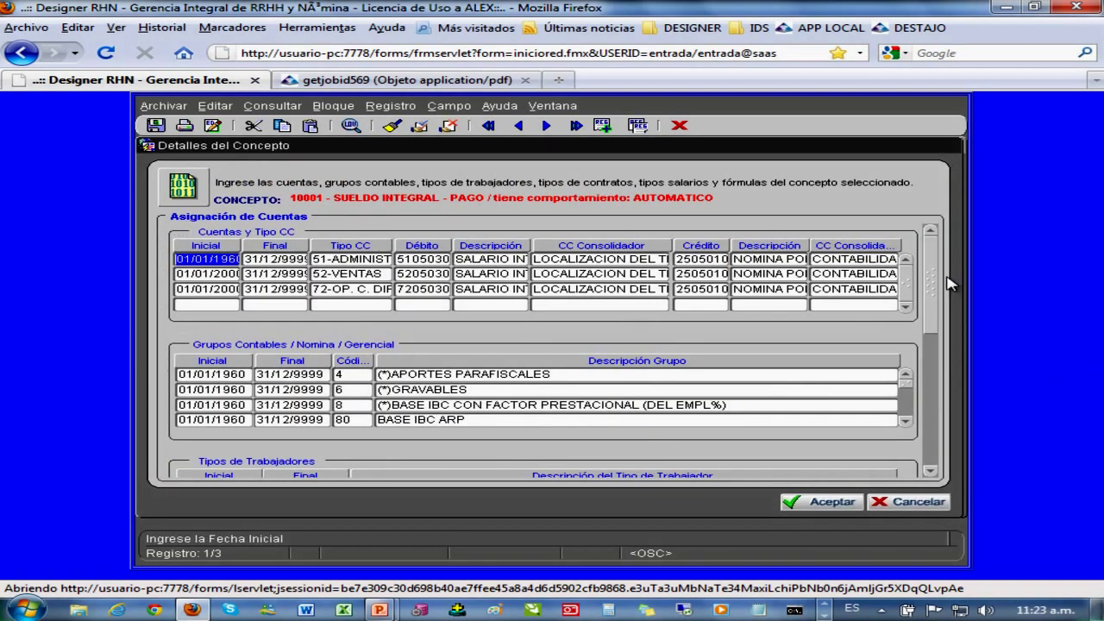
drag(948, 278, 899, 377)
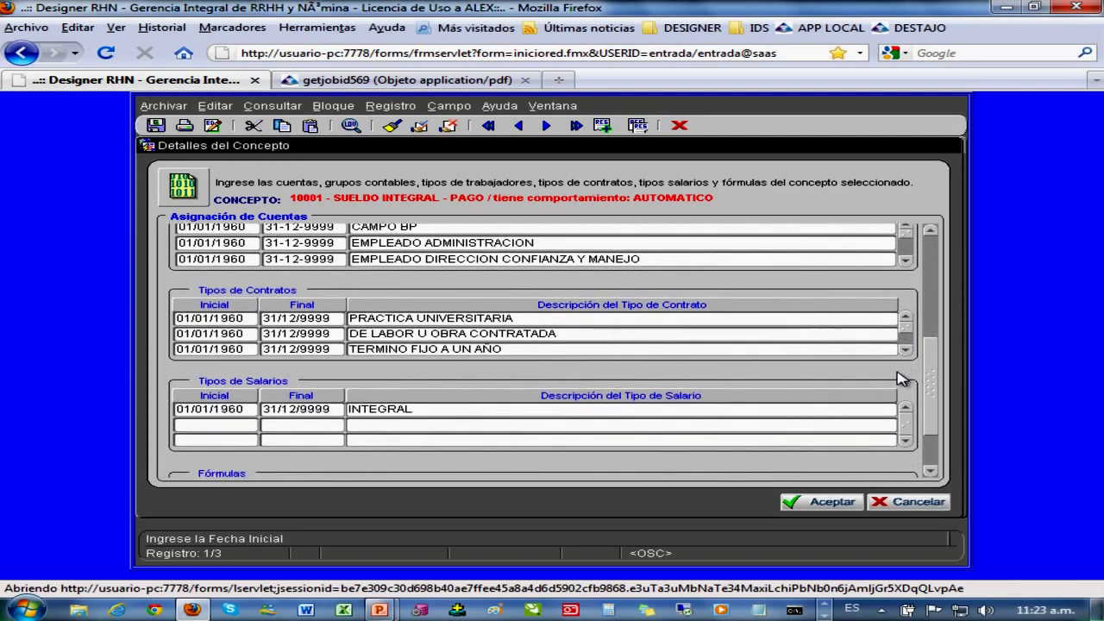
drag(291, 197, 433, 200)
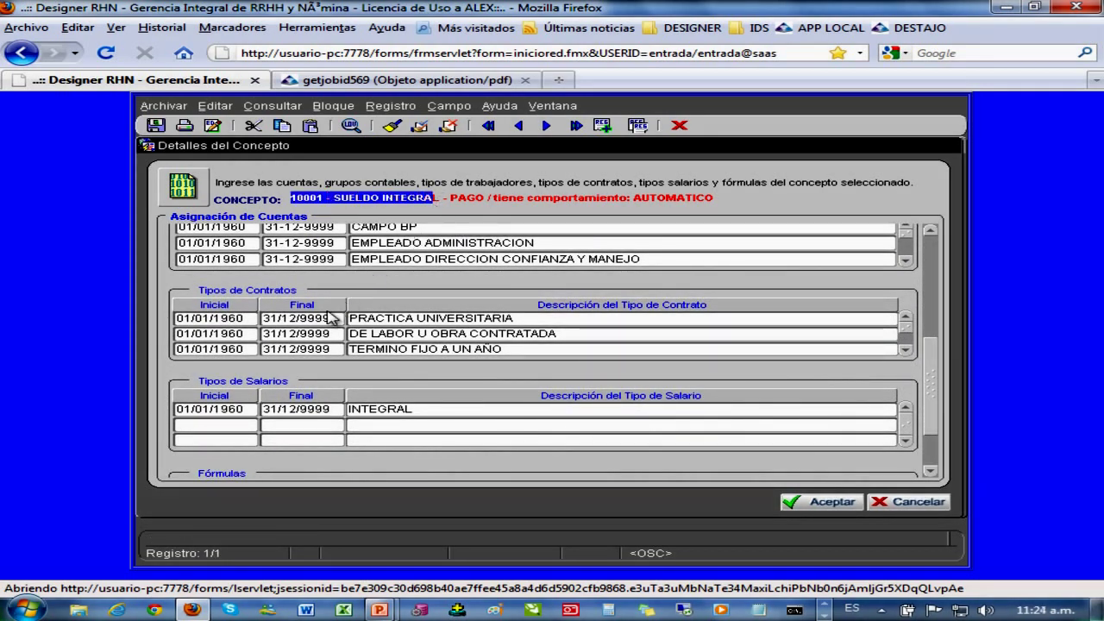
click(386, 413)
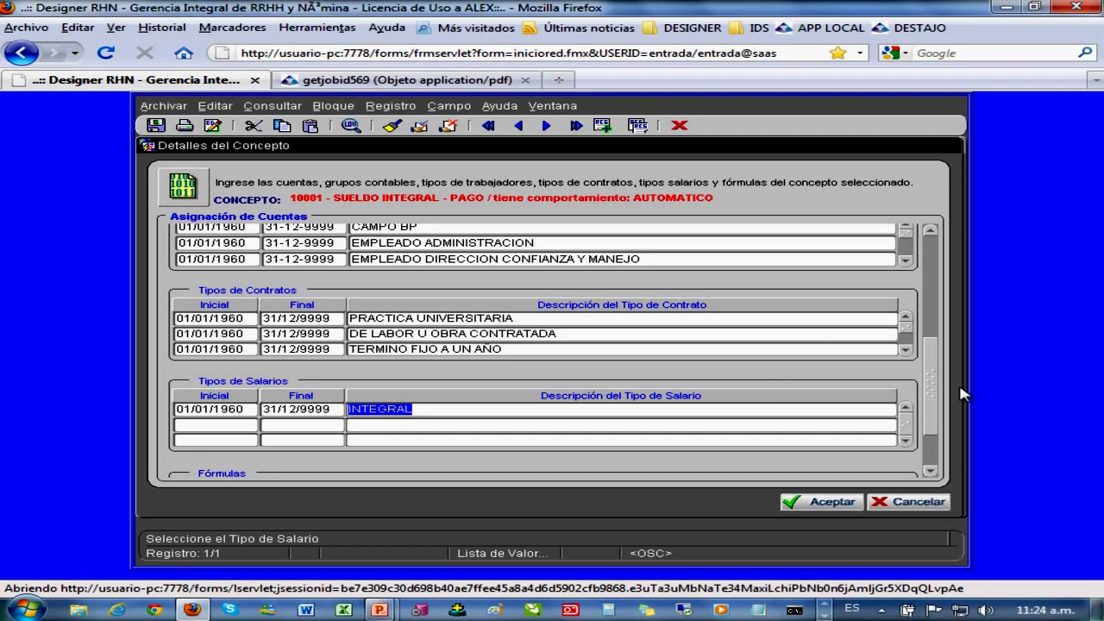
drag(935, 390, 949, 273)
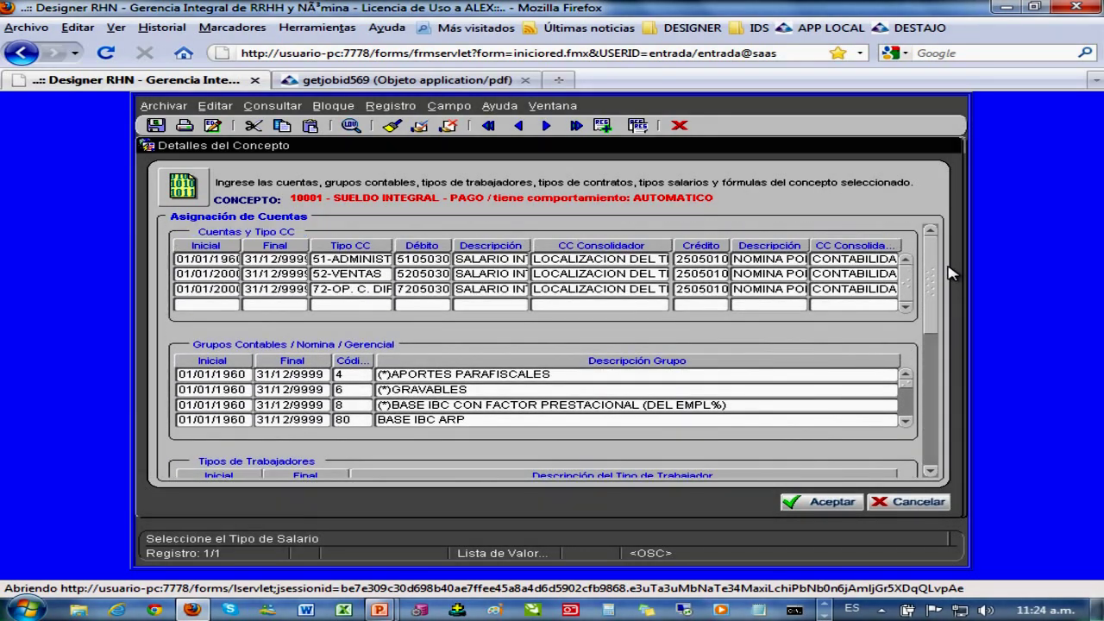
click(824, 504)
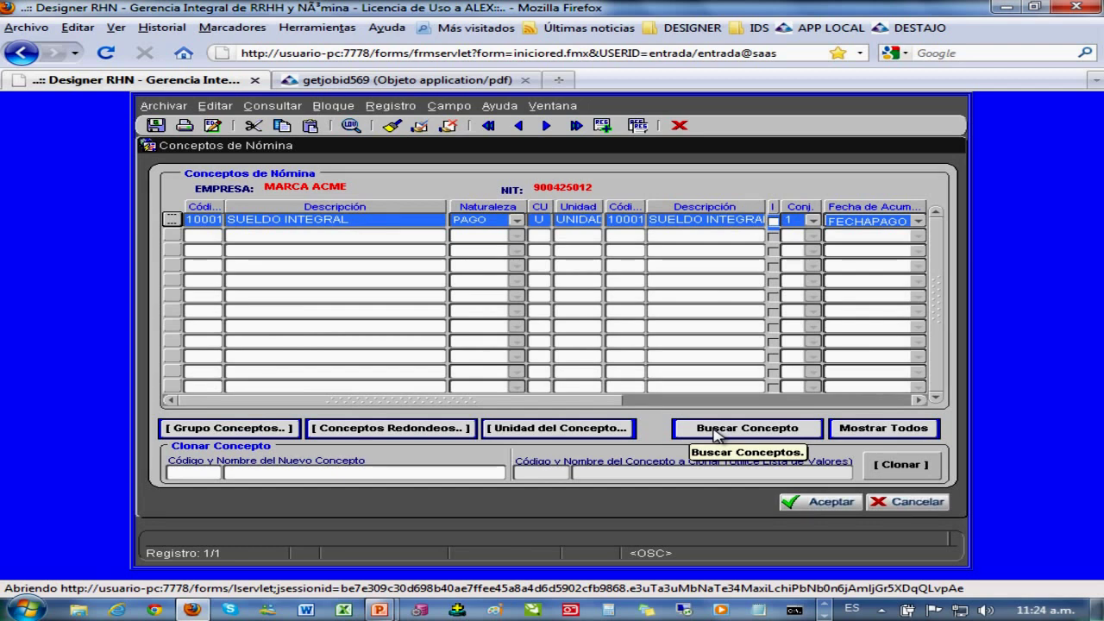
- Search the concepts for EXTRA and load 11001 EXTRAS DIURNA ORDINARIA 125%
click(714, 432)
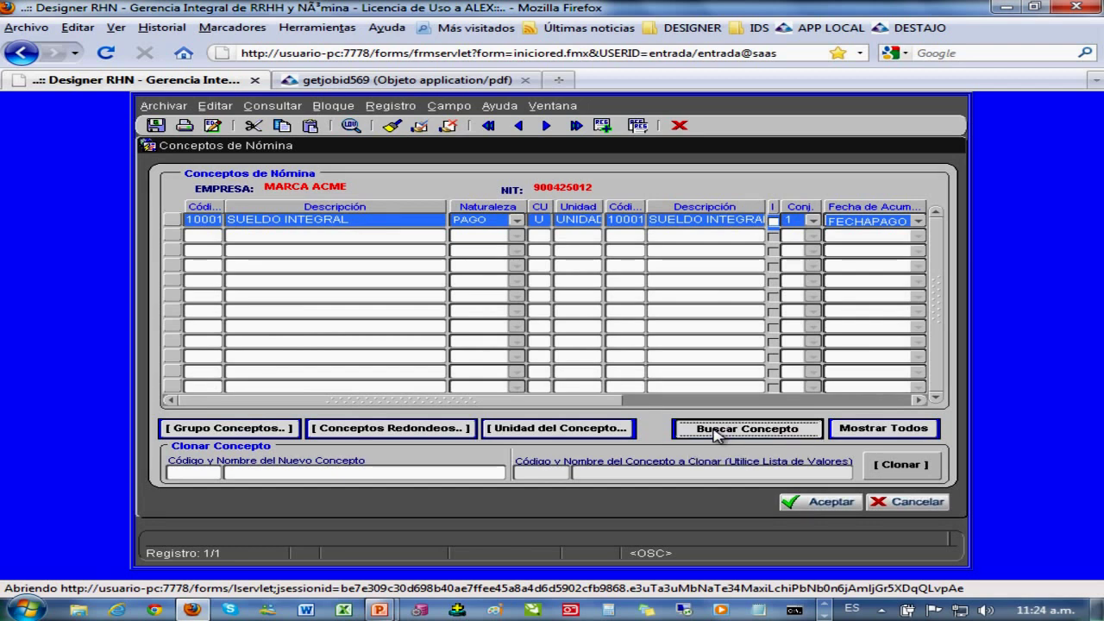
text(EX)
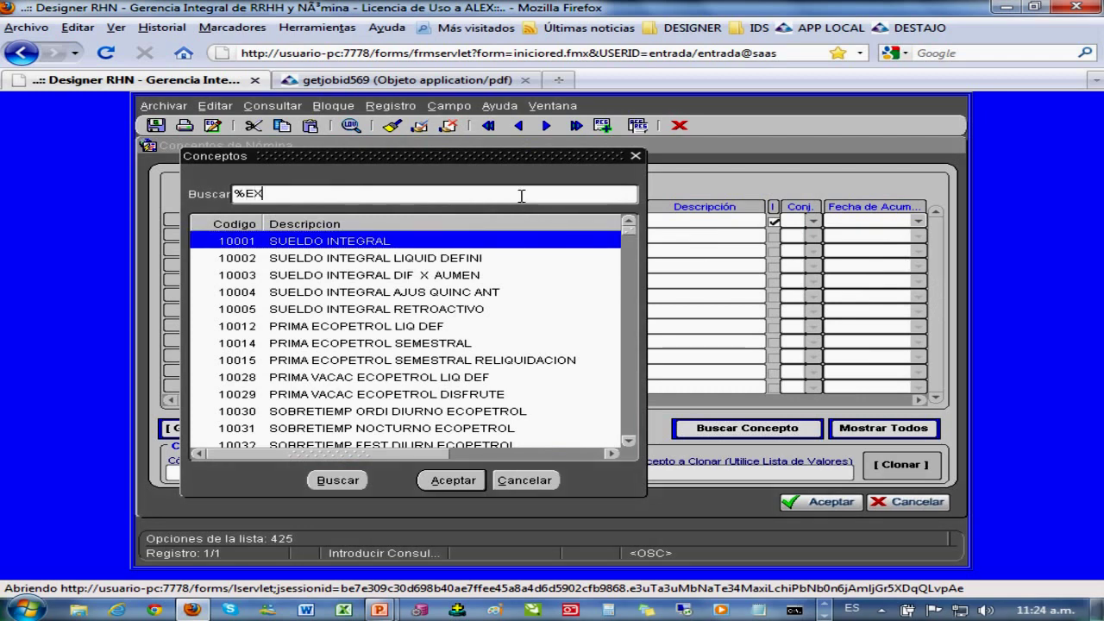
text(TRA)
key(Return)
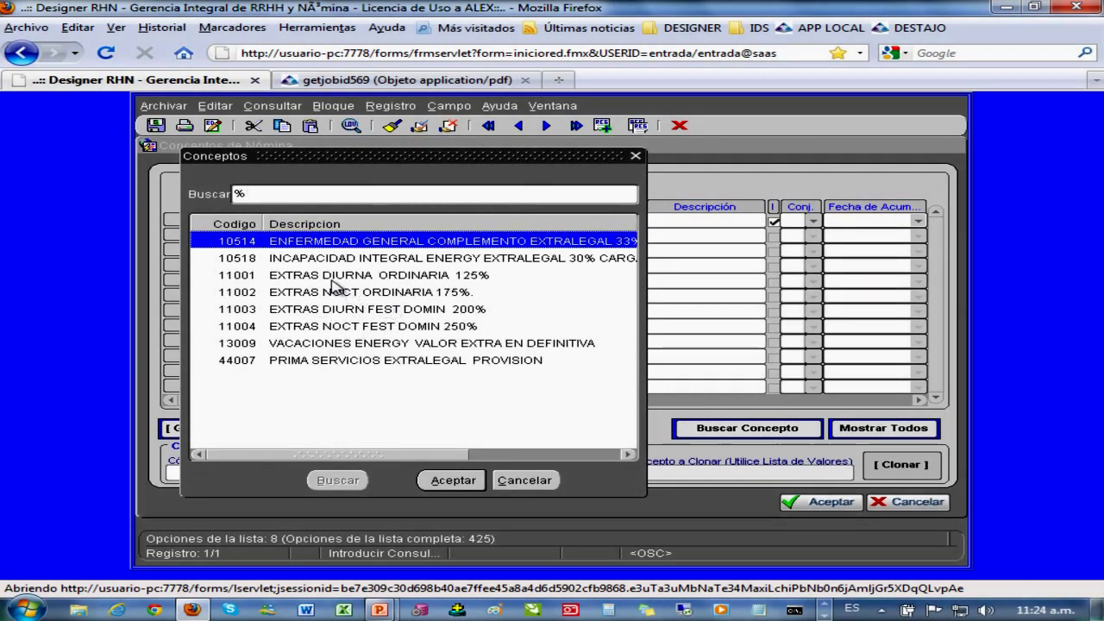
double_click(332, 277)
- Review concept 11001's debit accounts and its APORTES PARAFISCALES and GRAVABLES accounting groups
click(177, 220)
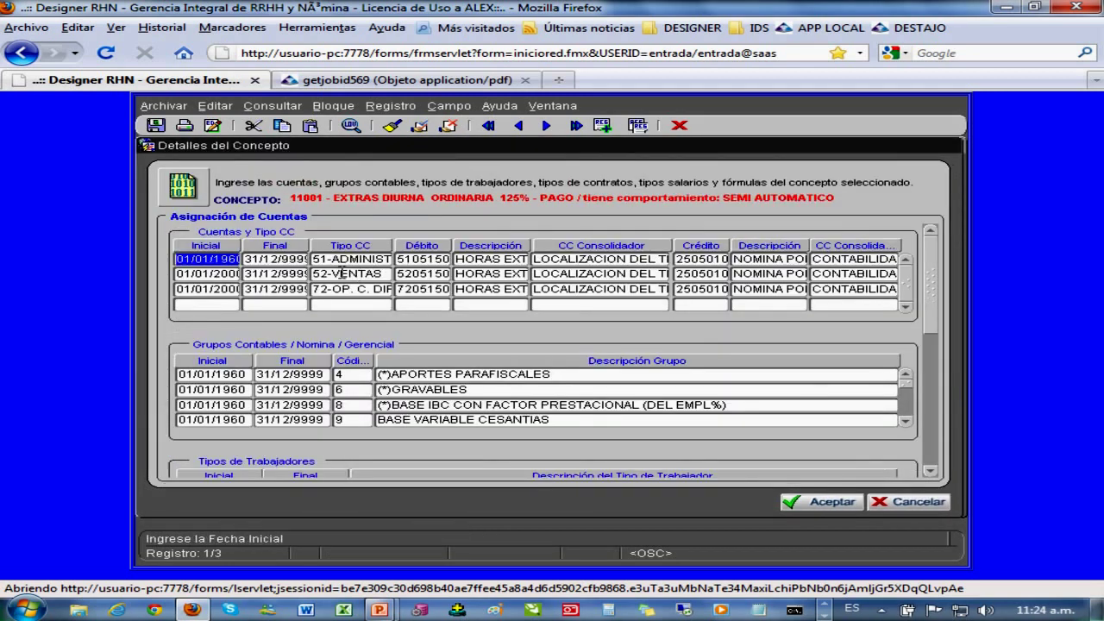
click(421, 259)
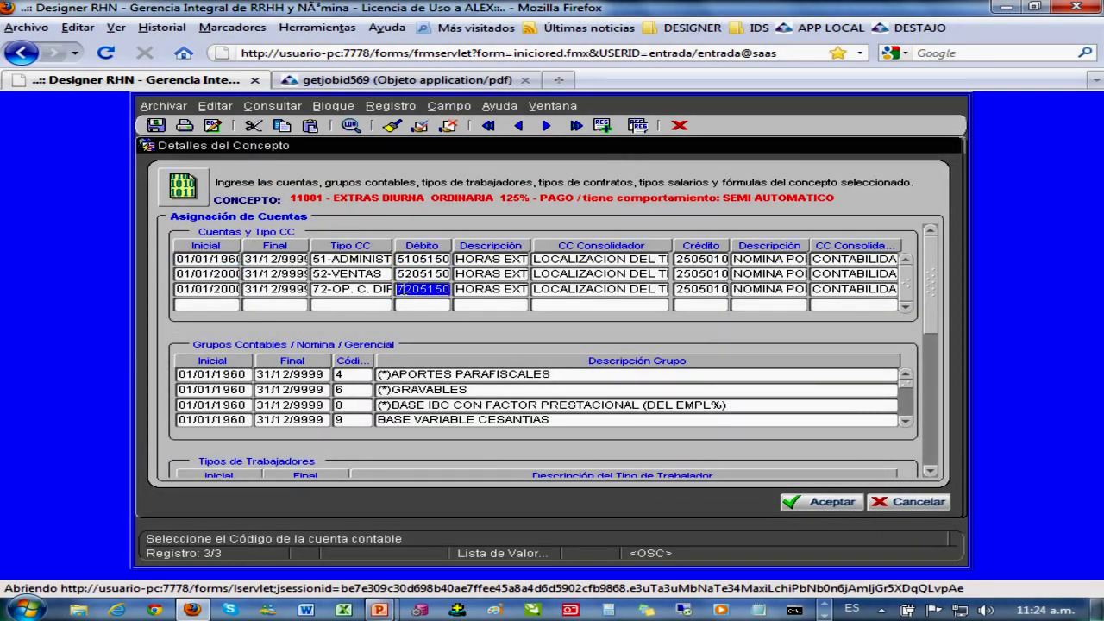
click(397, 376)
click(392, 389)
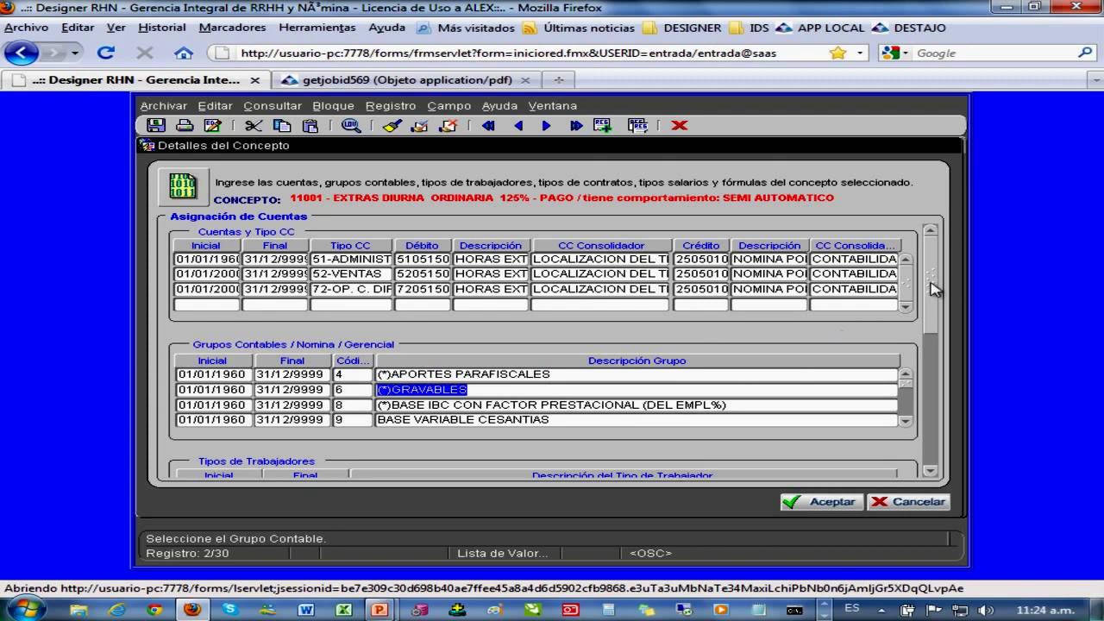
scroll(931, 290, down, 5)
scroll(908, 353, down, 5)
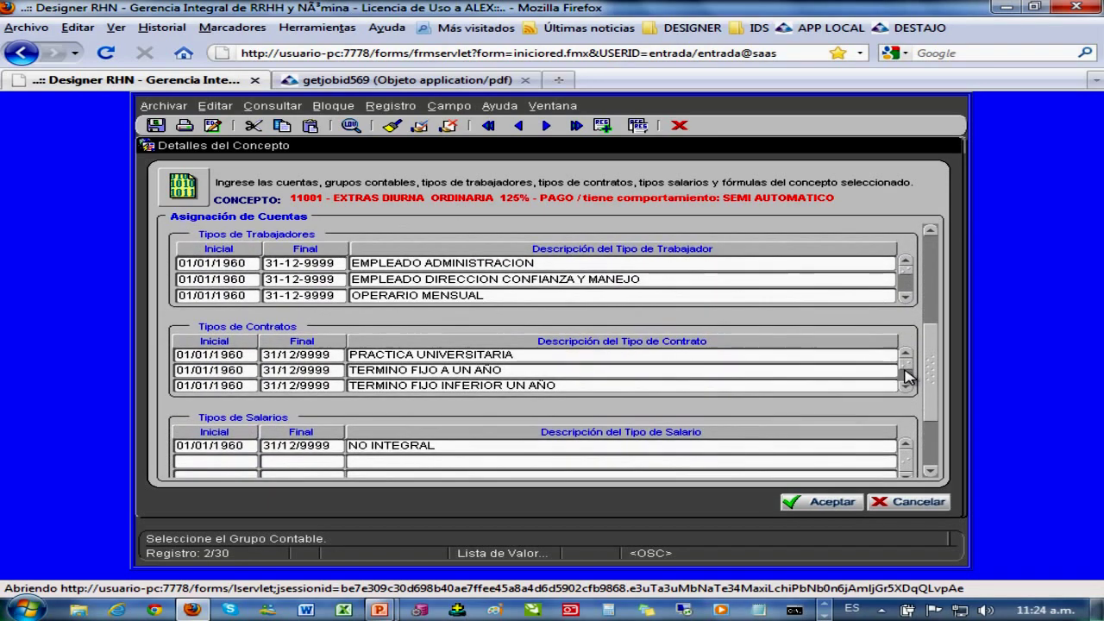
scroll(909, 386, up, 1)
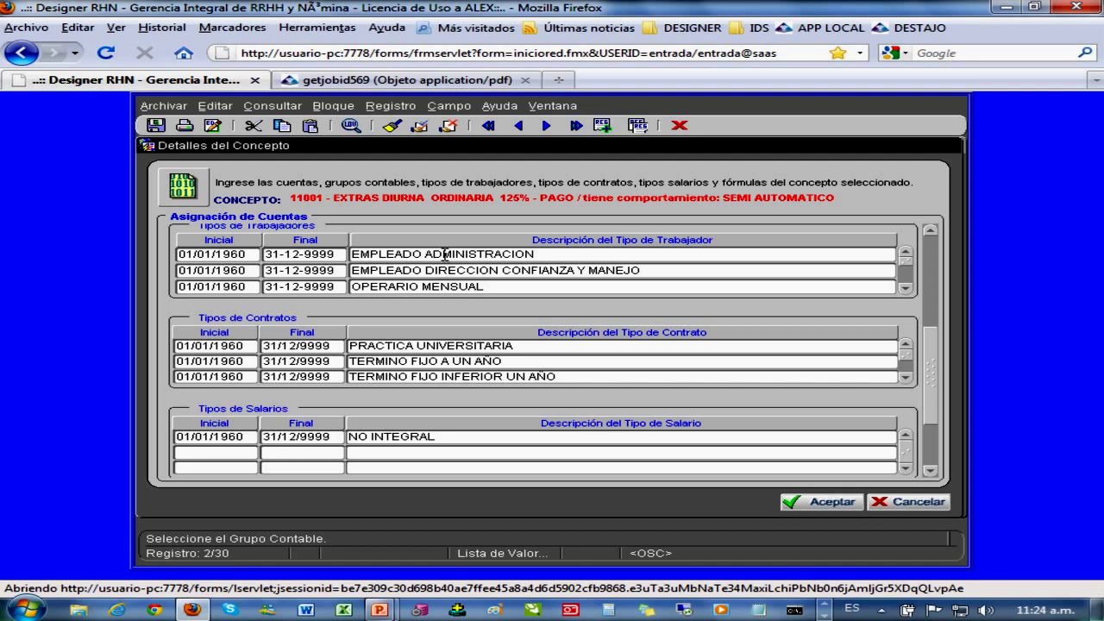
- Review its worker types and NO INTEGRAL salary type, then close the details without saving
click(418, 270)
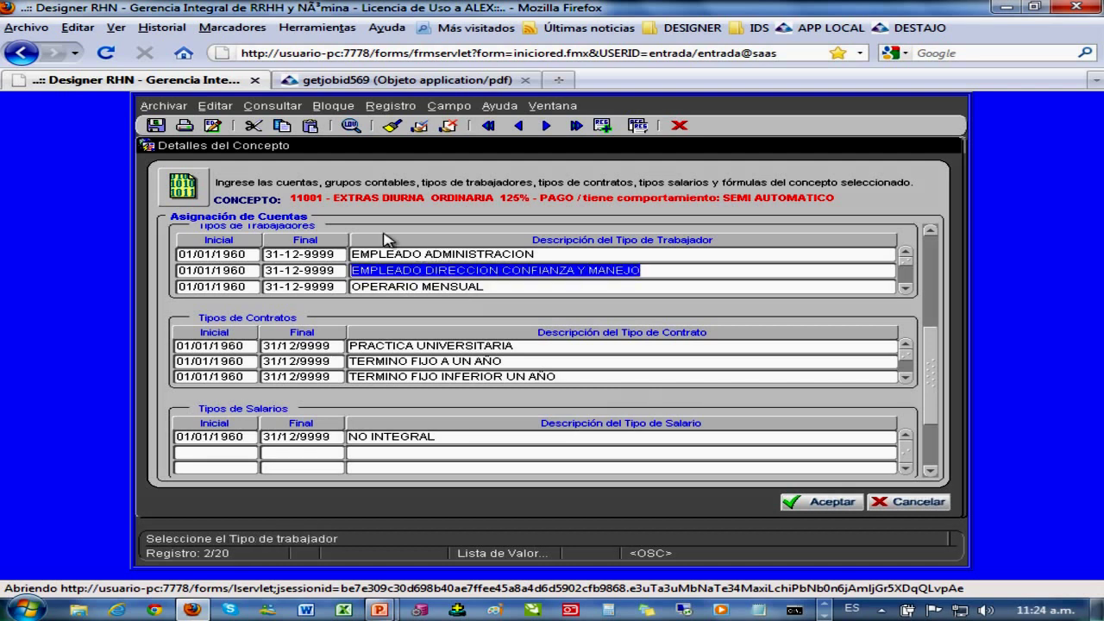
click(403, 255)
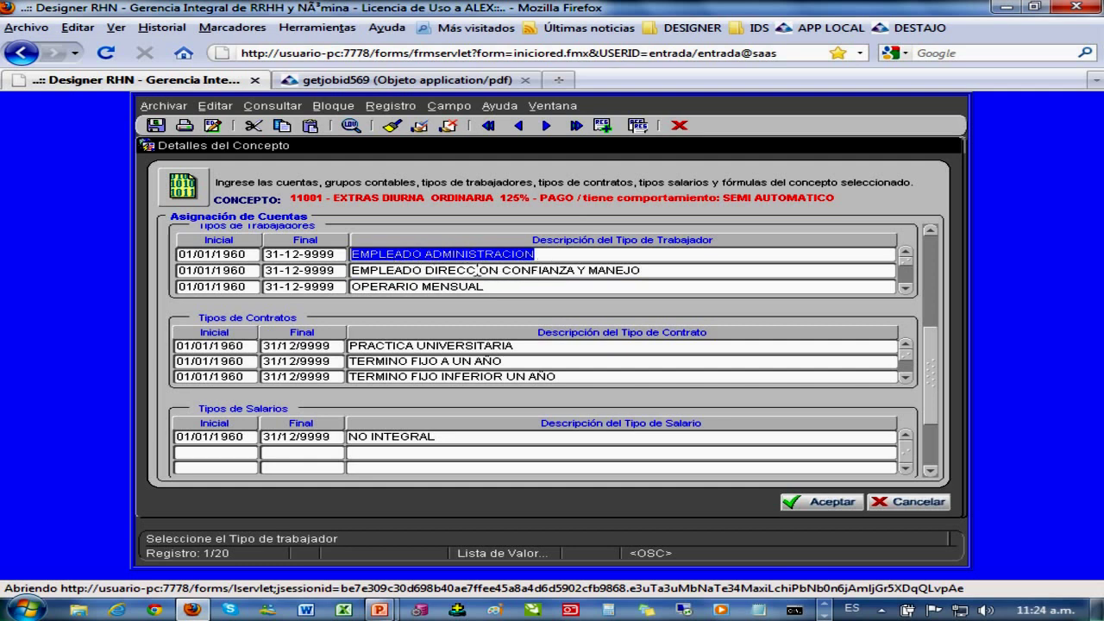
click(477, 270)
click(393, 287)
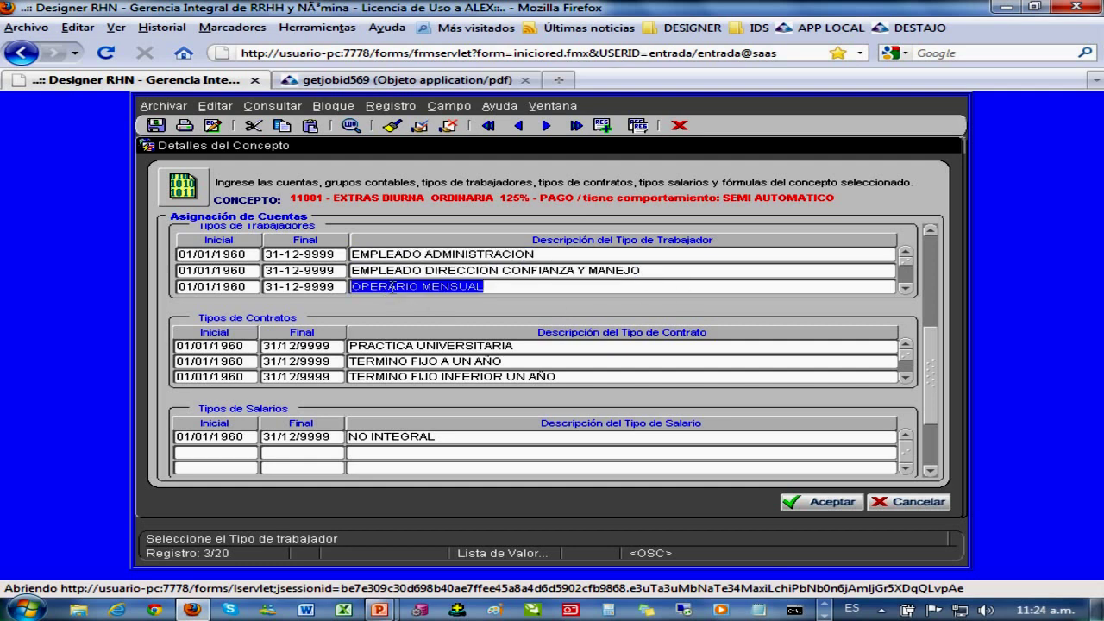
click(374, 437)
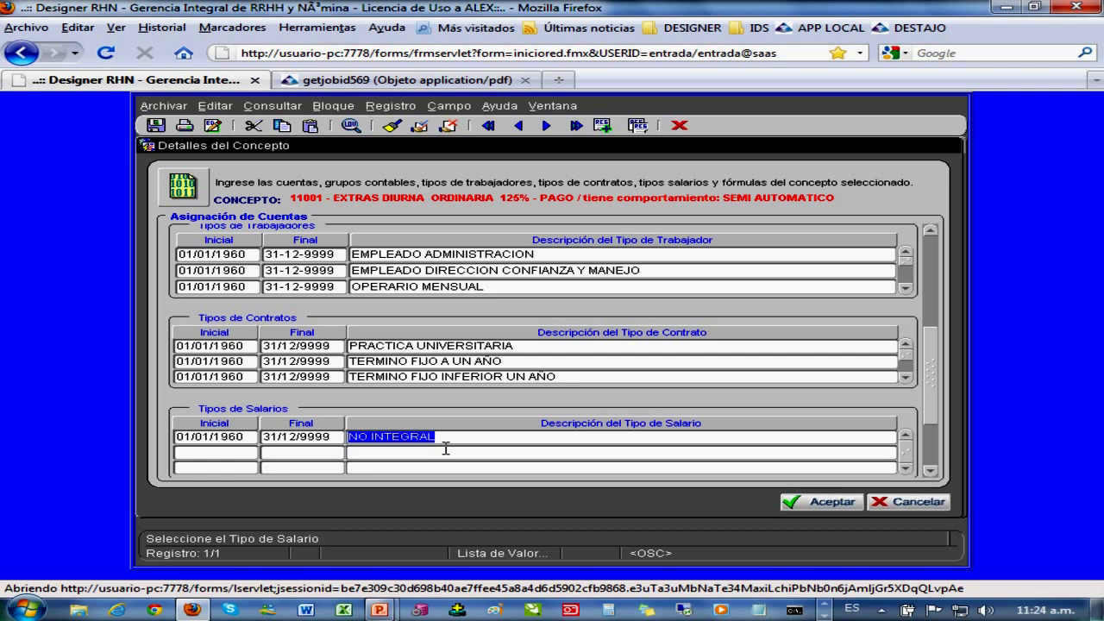
drag(446, 443, 330, 447)
drag(306, 454, 327, 459)
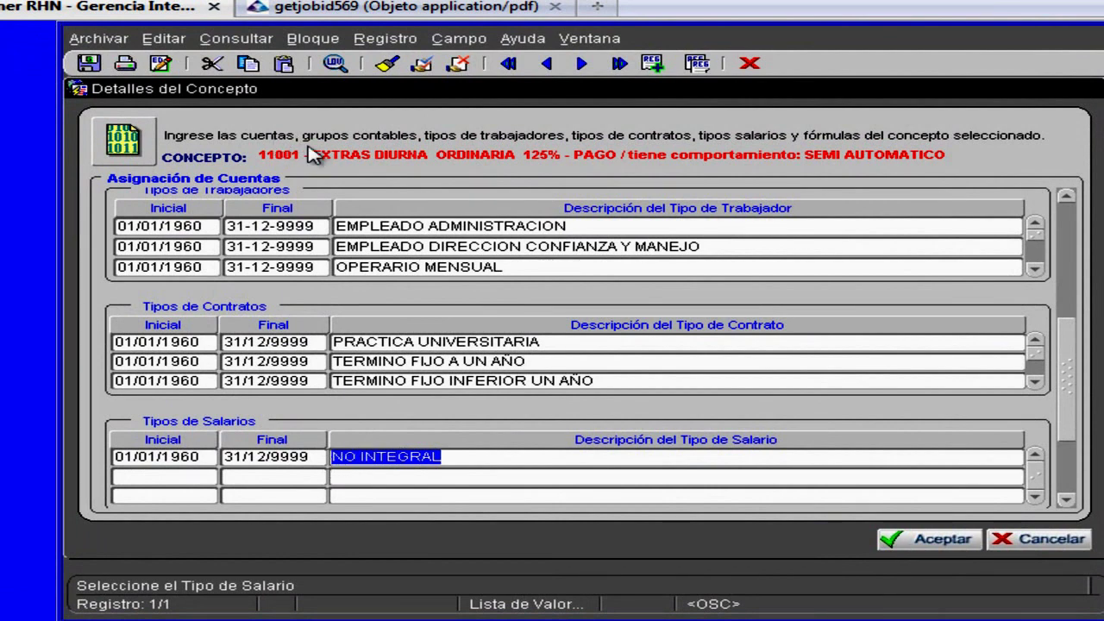
drag(450, 456, 329, 457)
click(1074, 539)
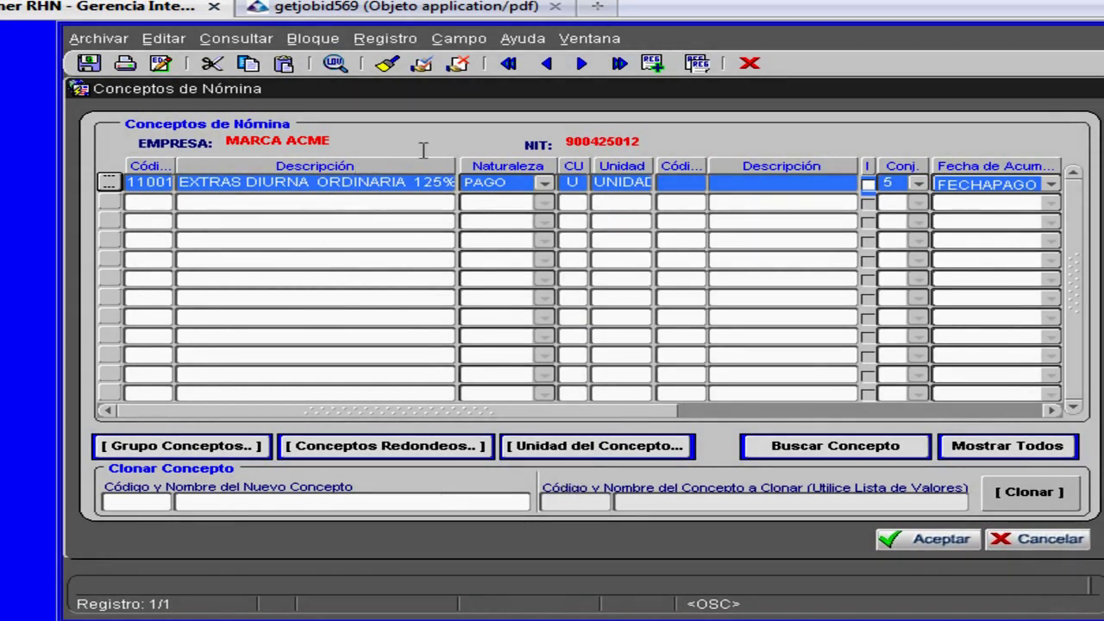
- Close the payroll concepts form and load all active employees in the personnel section
click(295, 183)
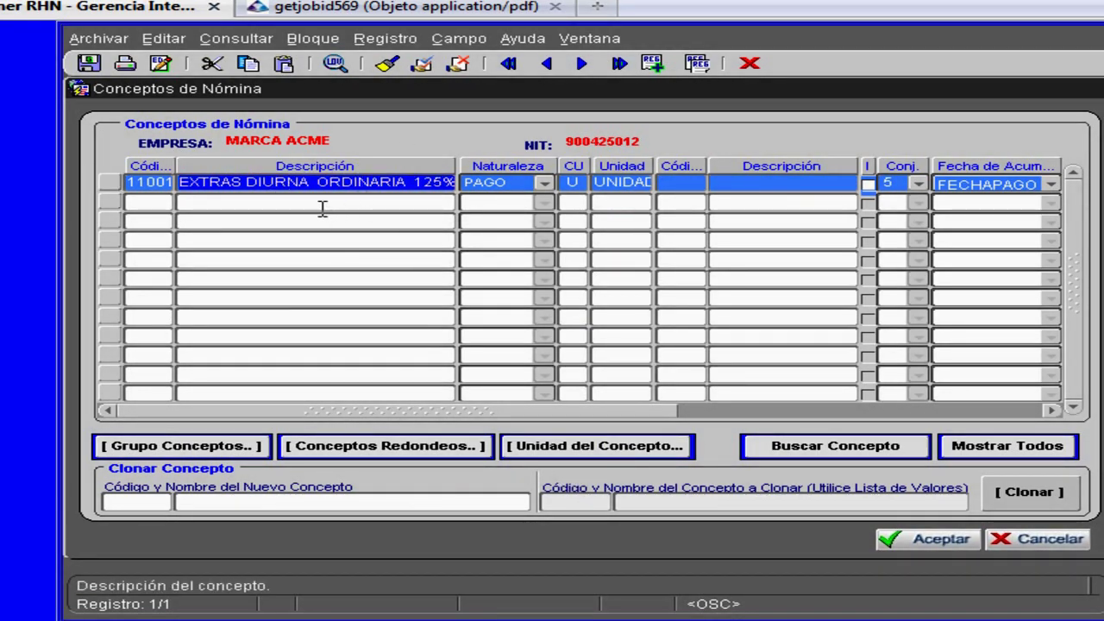
click(1035, 540)
click(125, 110)
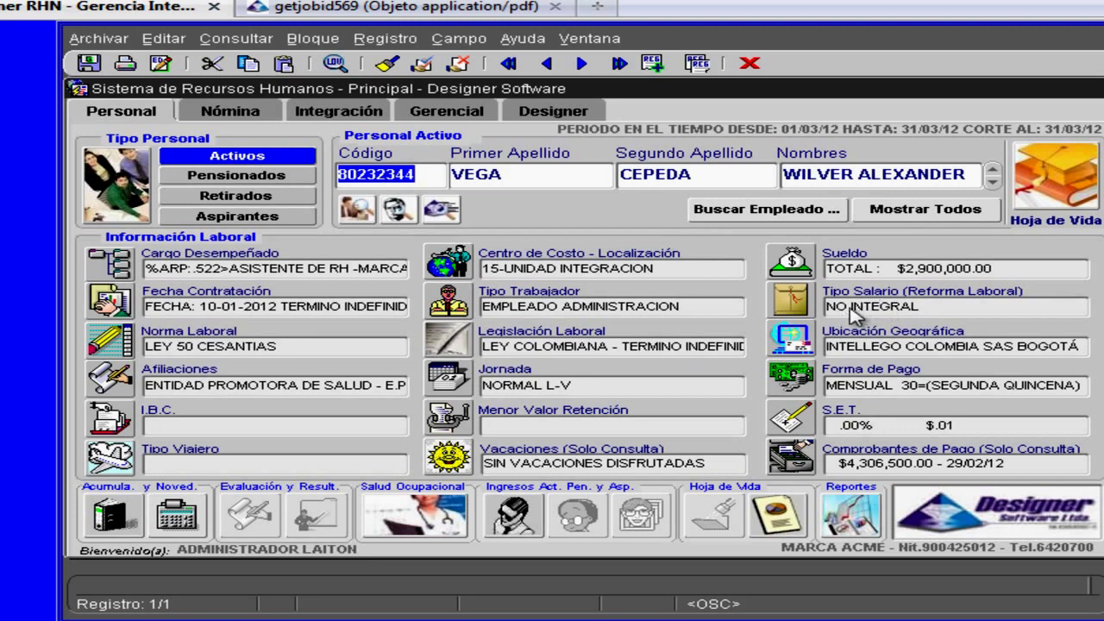
click(932, 217)
- Browse the employee records, checking names and ID code, then open the payroll novelties menu
click(991, 183)
click(991, 183)
click(991, 183)
click(991, 182)
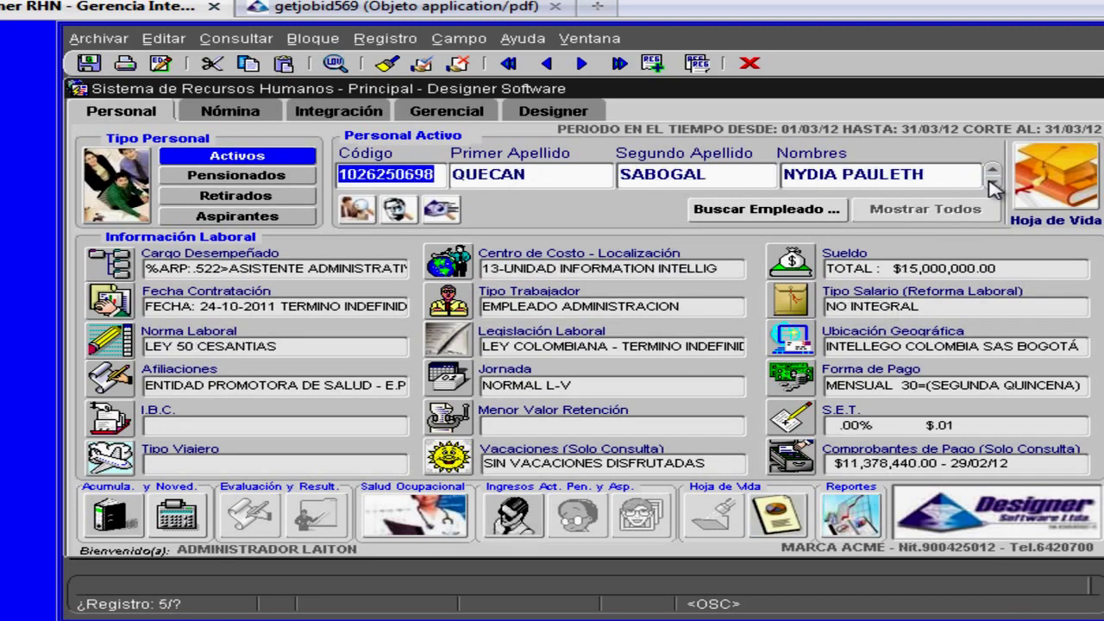
click(992, 170)
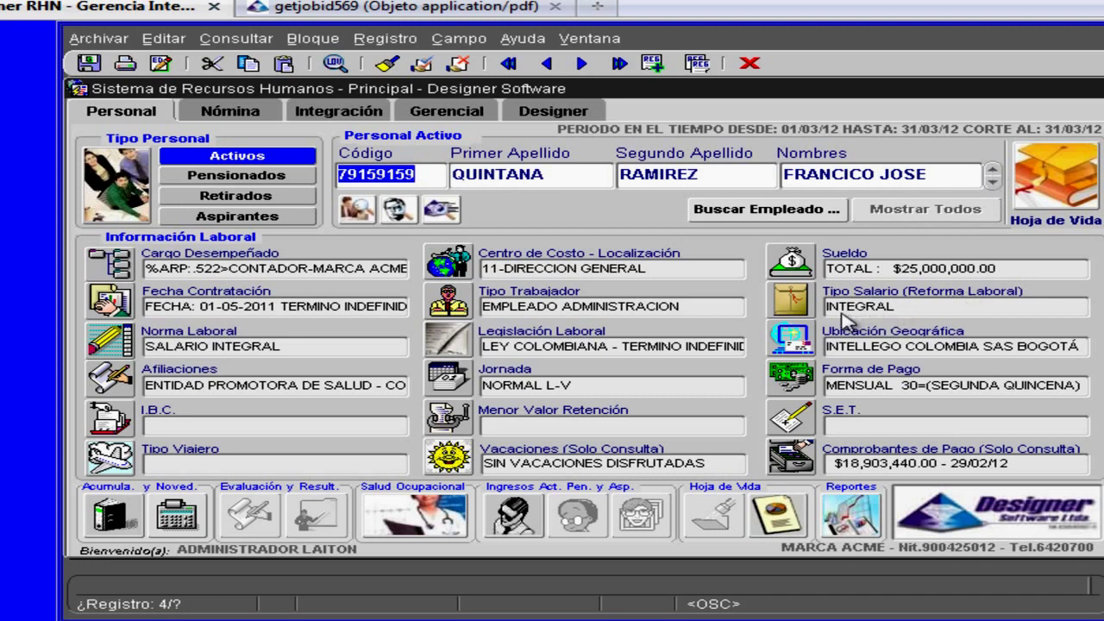
drag(783, 174, 929, 174)
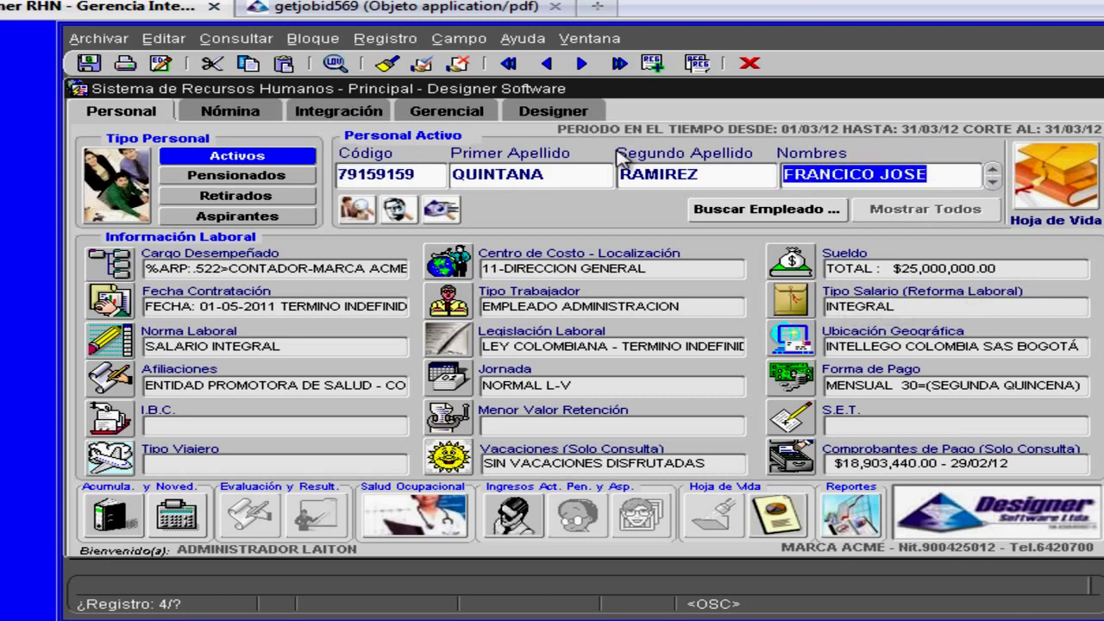
double_click(555, 174)
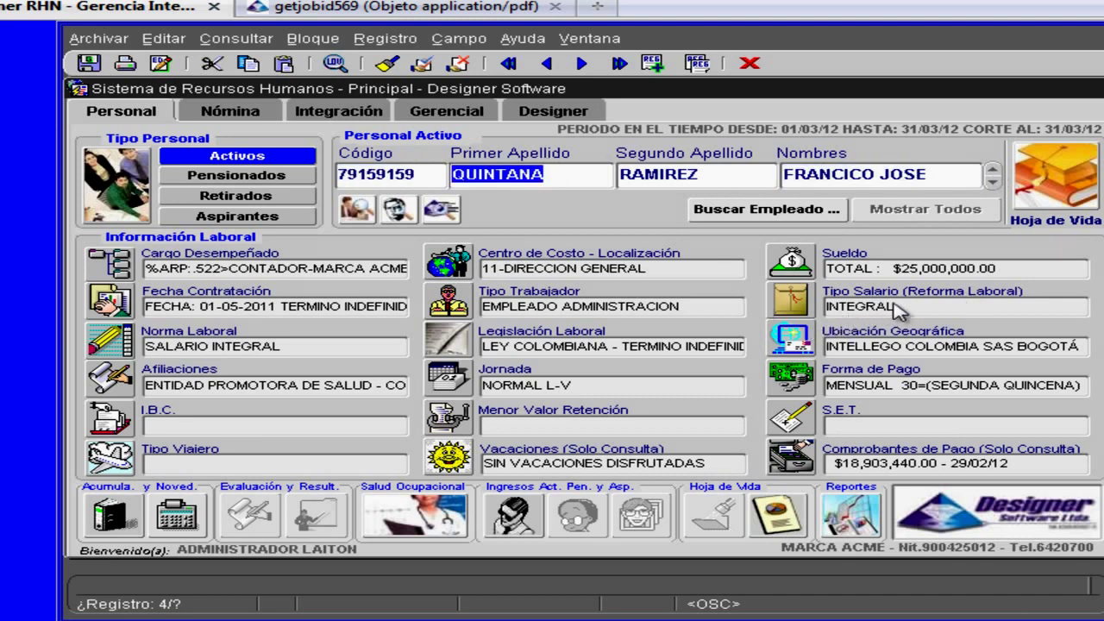
double_click(423, 175)
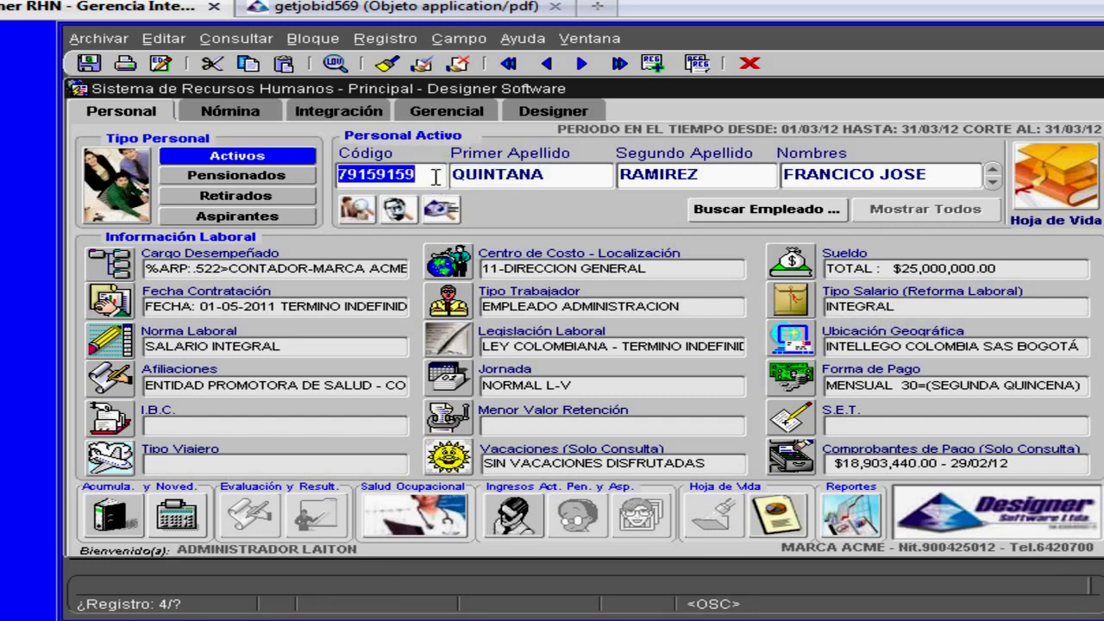
click(228, 110)
click(194, 200)
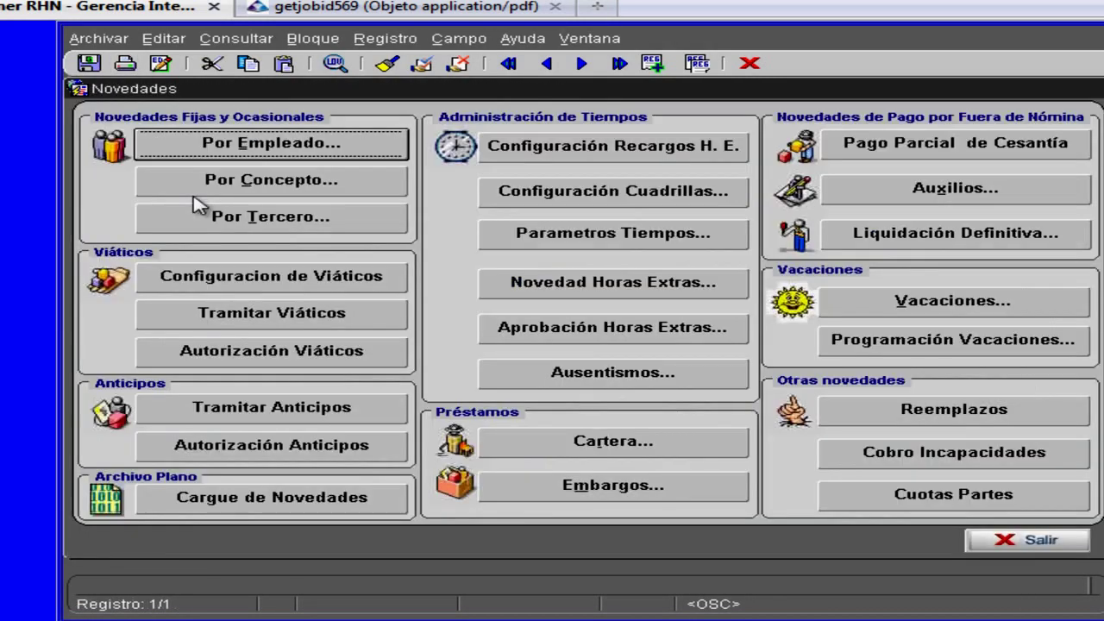
- Open novelties by employee and load the employee by their ID number
click(240, 148)
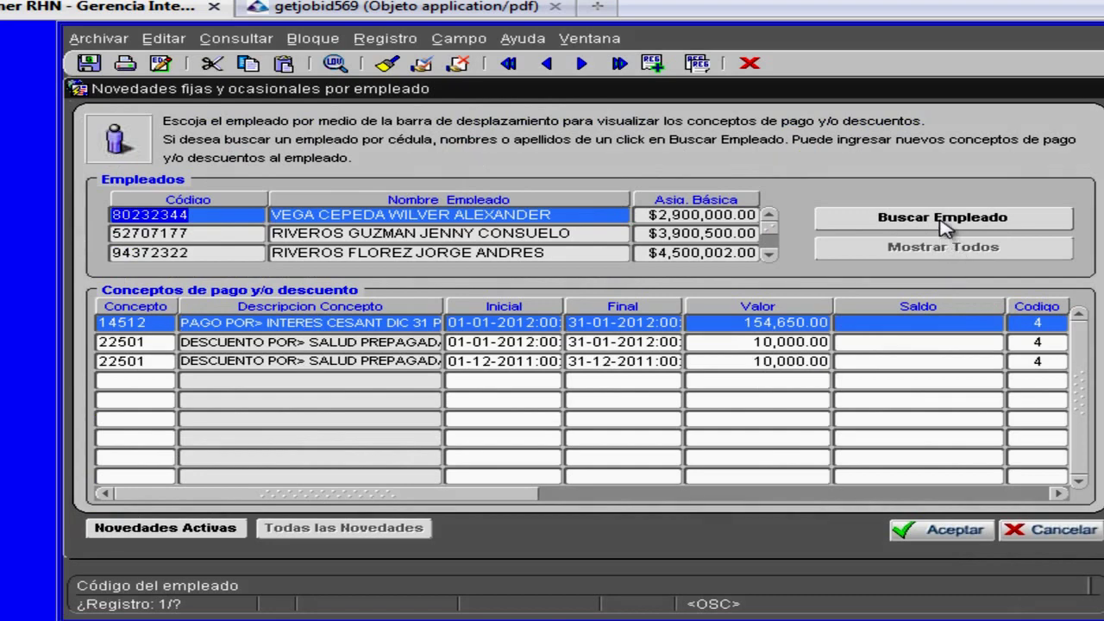
click(945, 222)
click(387, 138)
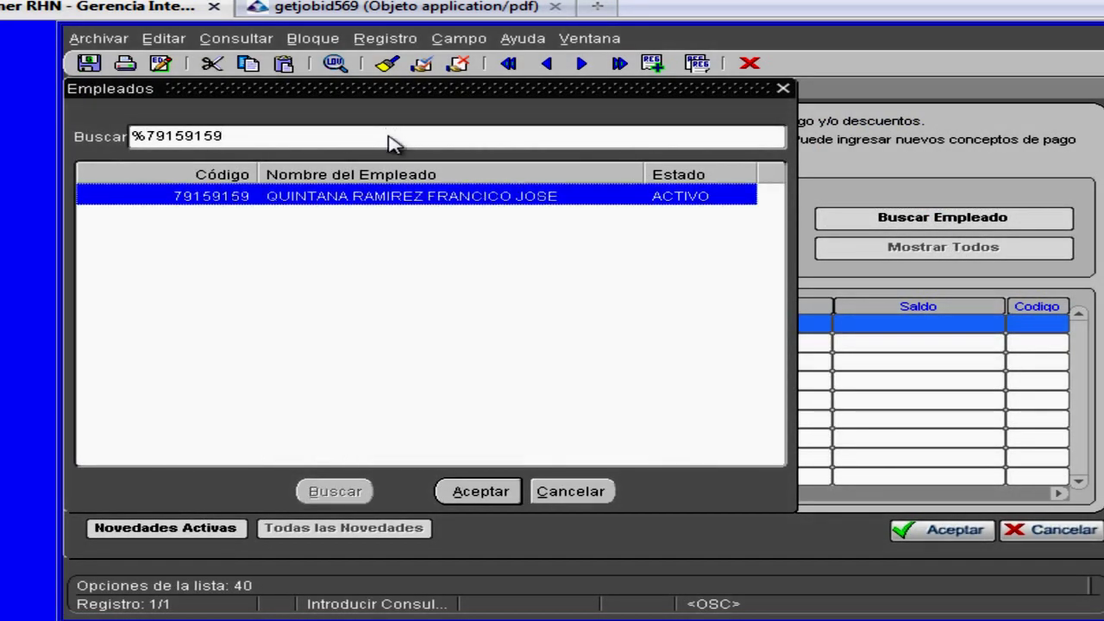
key(Return)
- Add a new novelty row with concept 11001, found by filtering for EXTRA
click(151, 400)
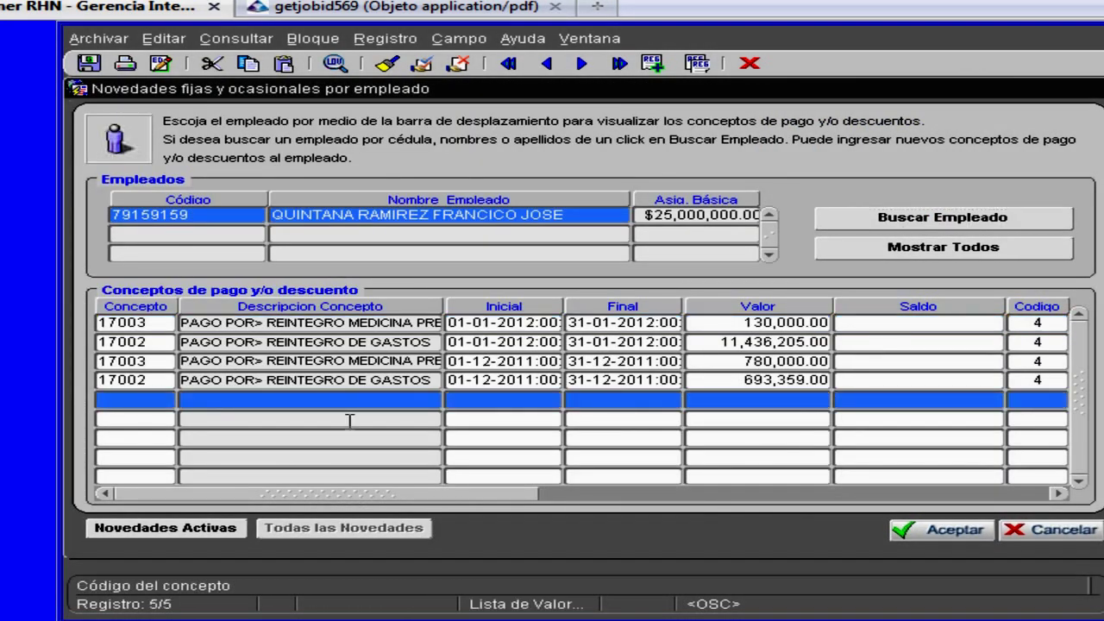
key(F9)
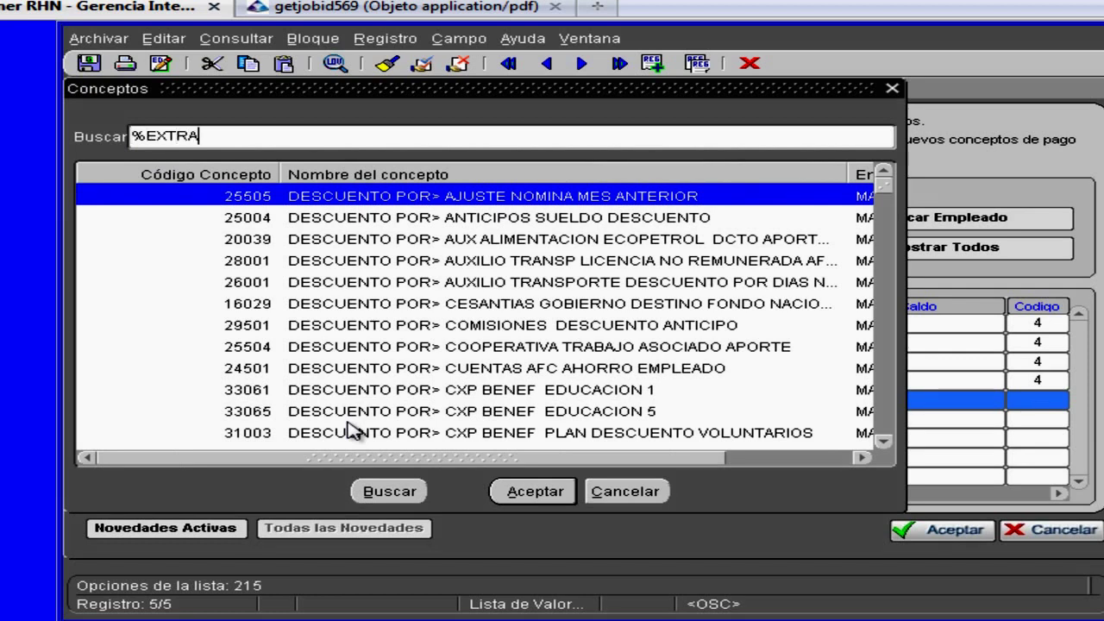
text(EXTRA)
key(Return)
double_click(584, 218)
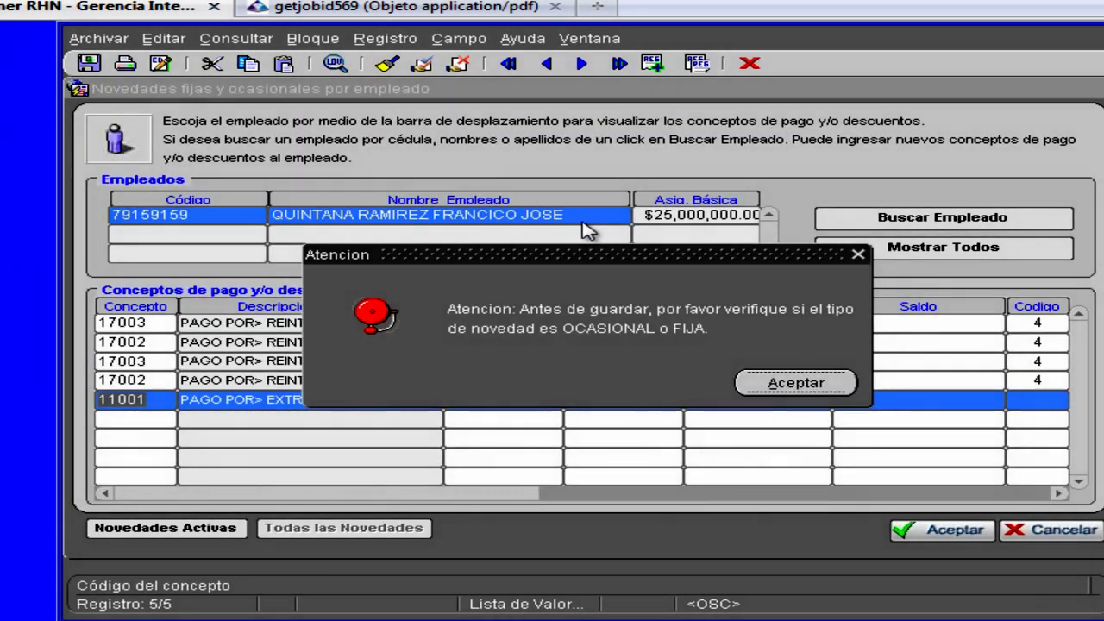
key(Return)
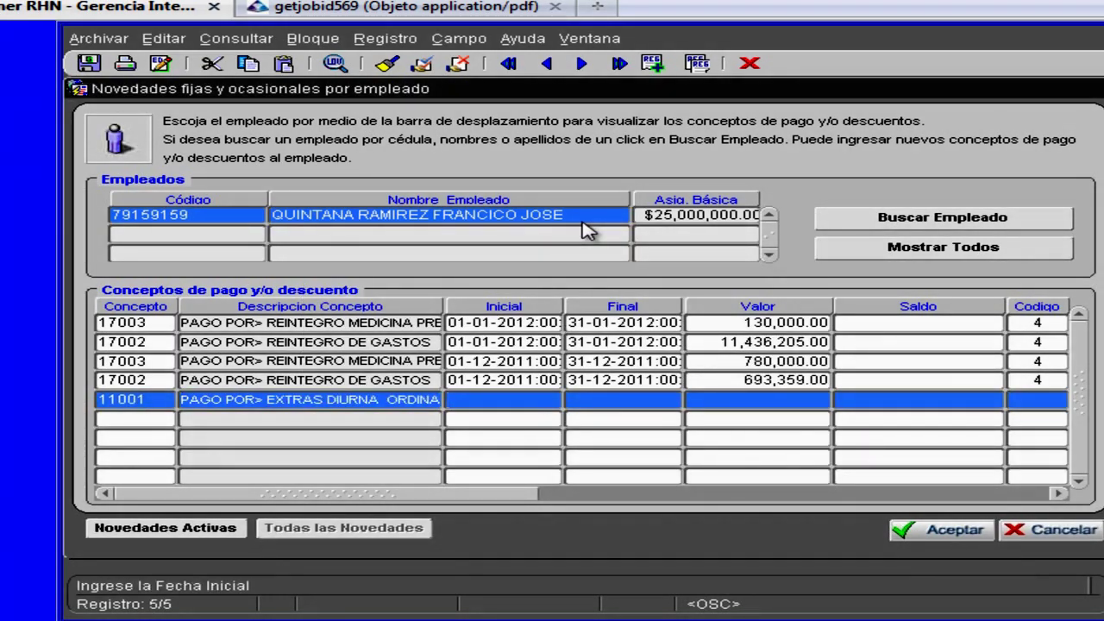
- Enter dates 01-03-2012 to 31-03-2012, value 0, periodicity 4 and 5 hours, then save
text(01032012)
key(Tab)
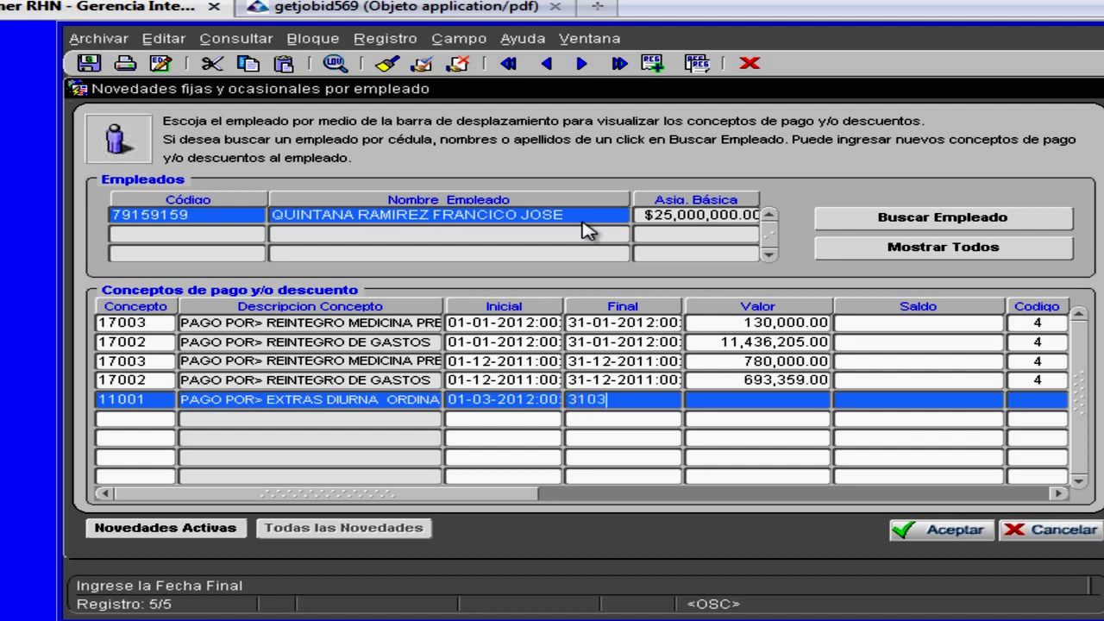
text(201)
key(Tab)
text(0)
key(Tab)
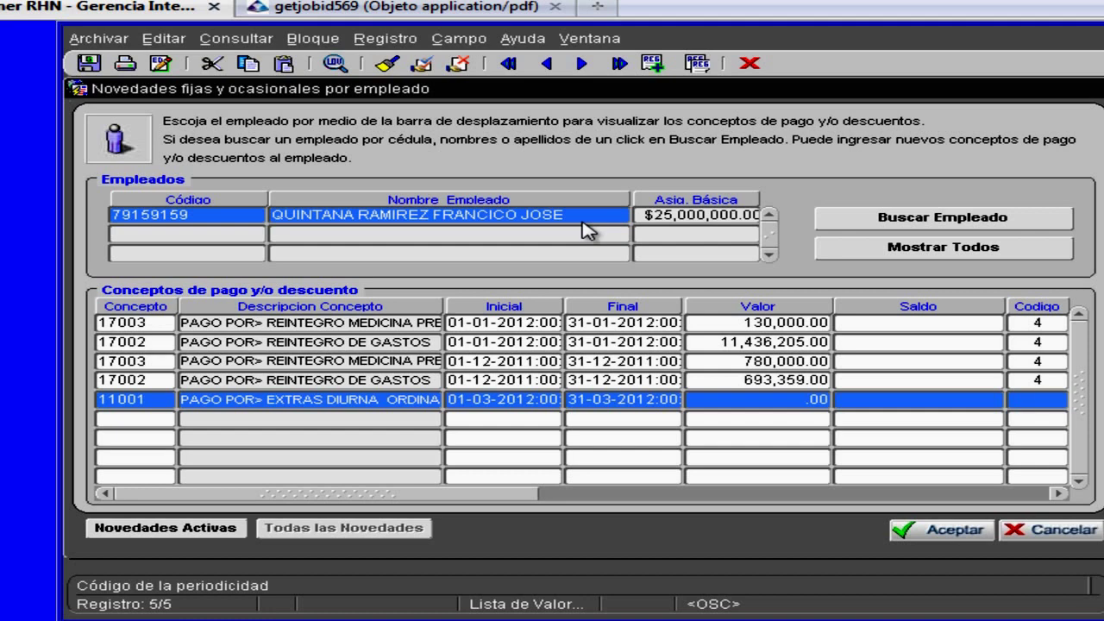
text(4)
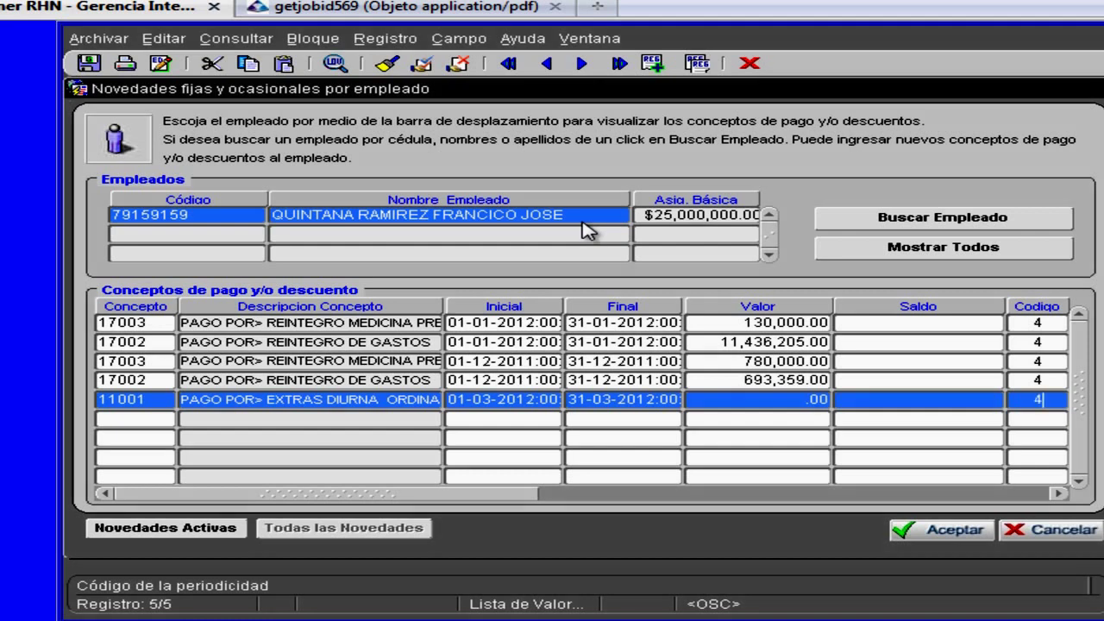
key(Tab)
key(Tab)
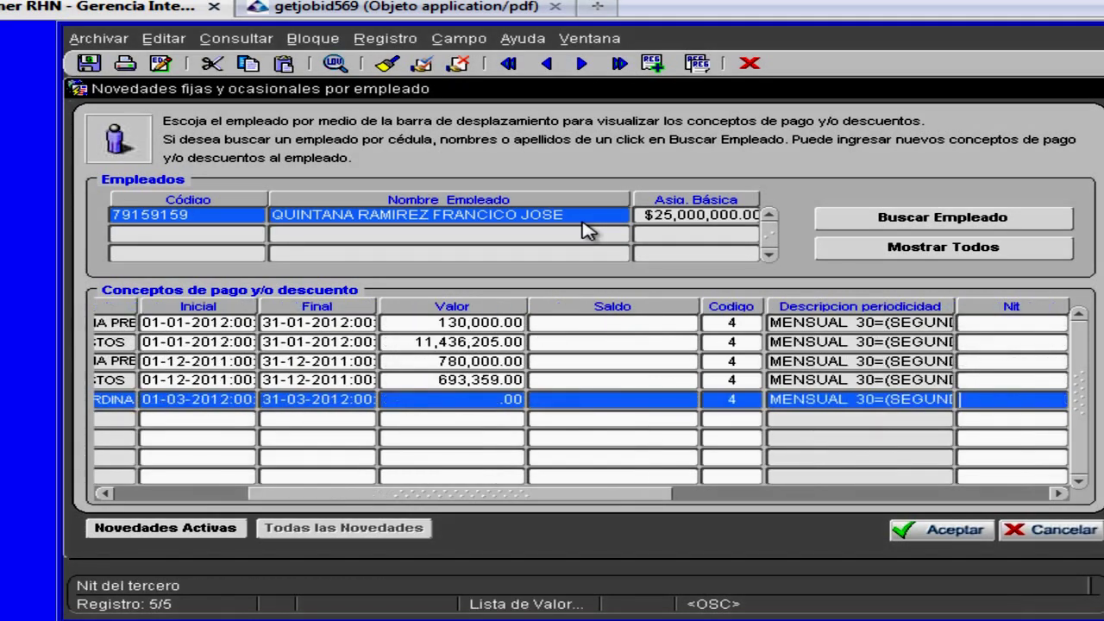
key(Tab)
key(Tab)
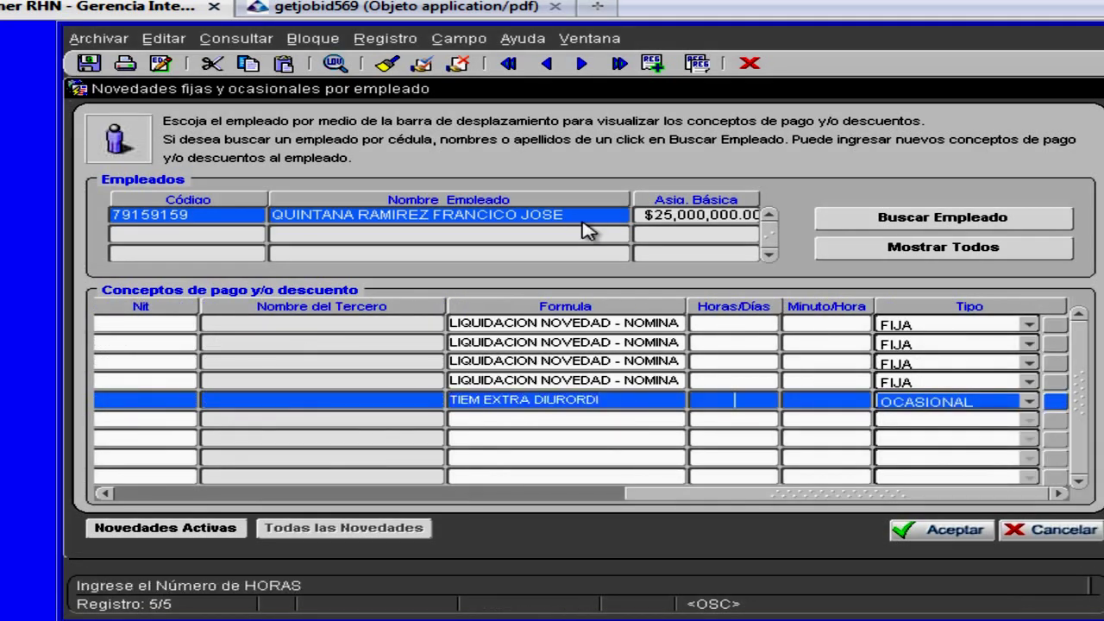
text(5)
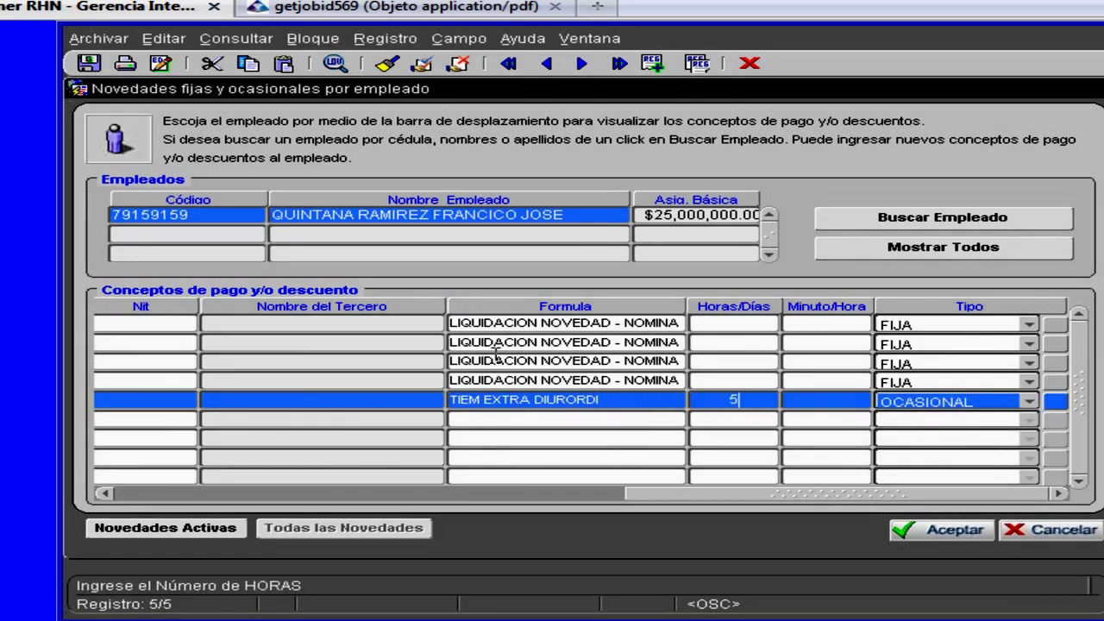
click(87, 64)
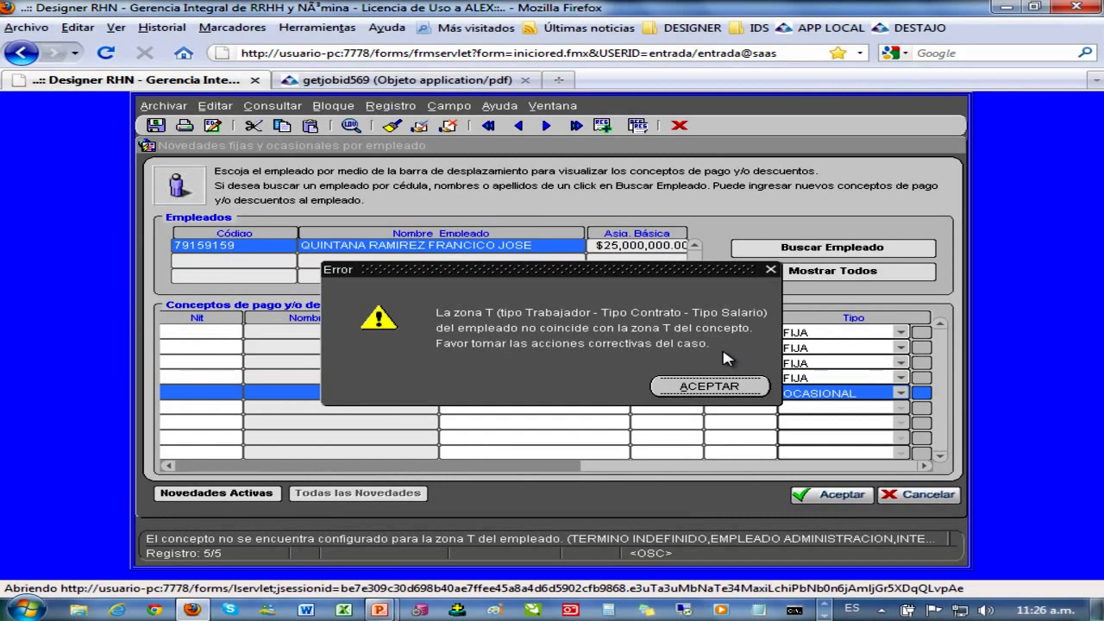
- Dismiss the zona T error, delete the rejected overtime row, and close the form
click(725, 388)
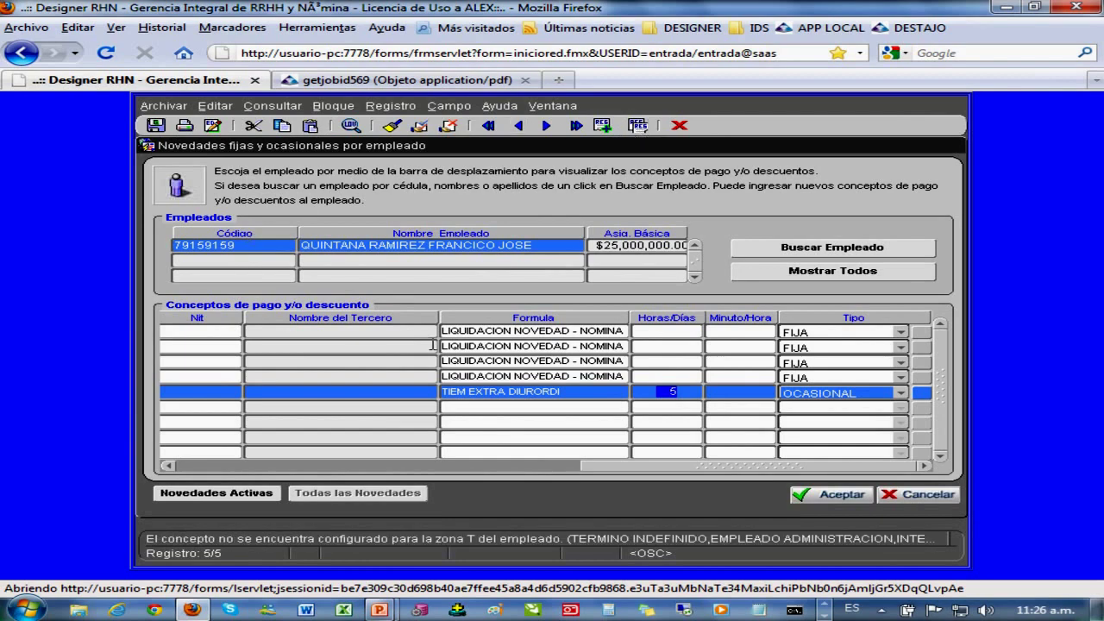
key(ctrl+Up)
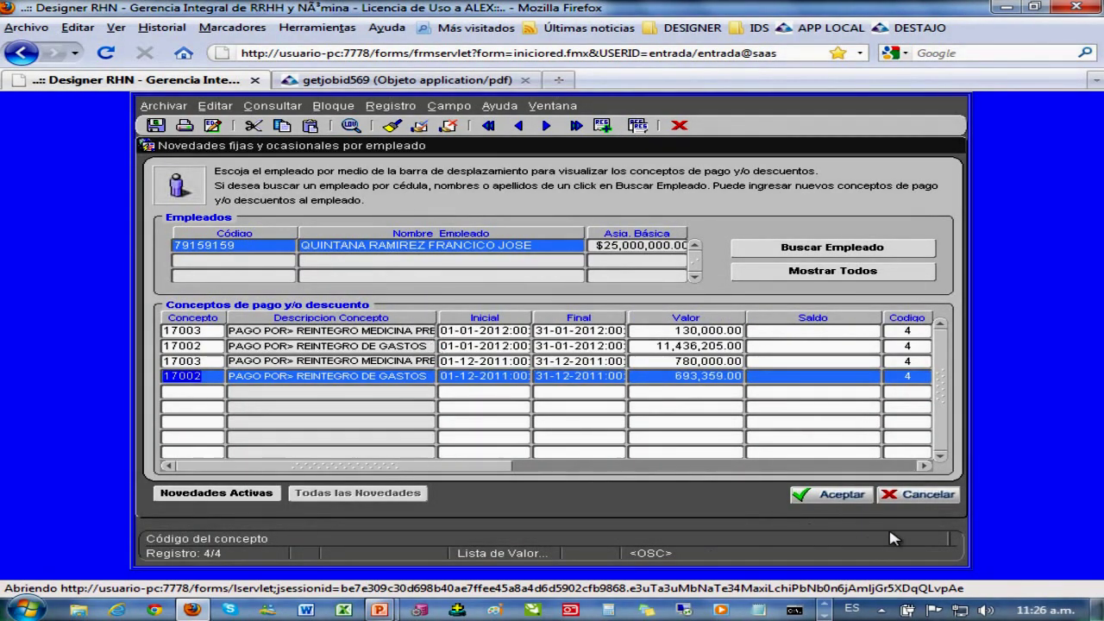
click(929, 494)
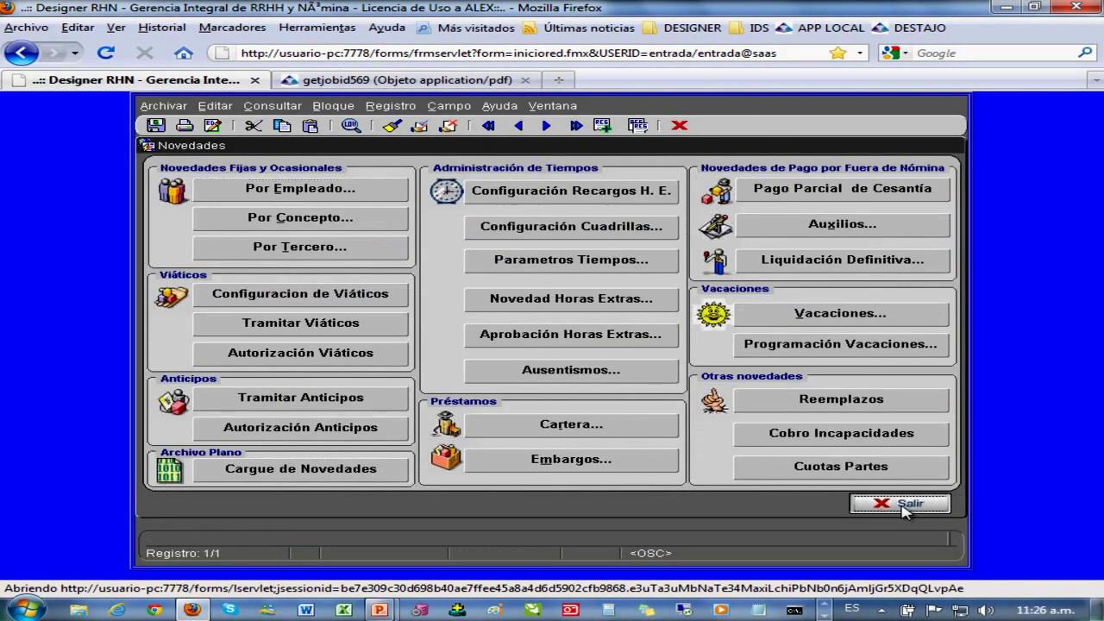
- Exit the novelties menu and open Conceptos de Nómina, selecting SUELDO INTEGRAL RETROACTIVO
click(865, 504)
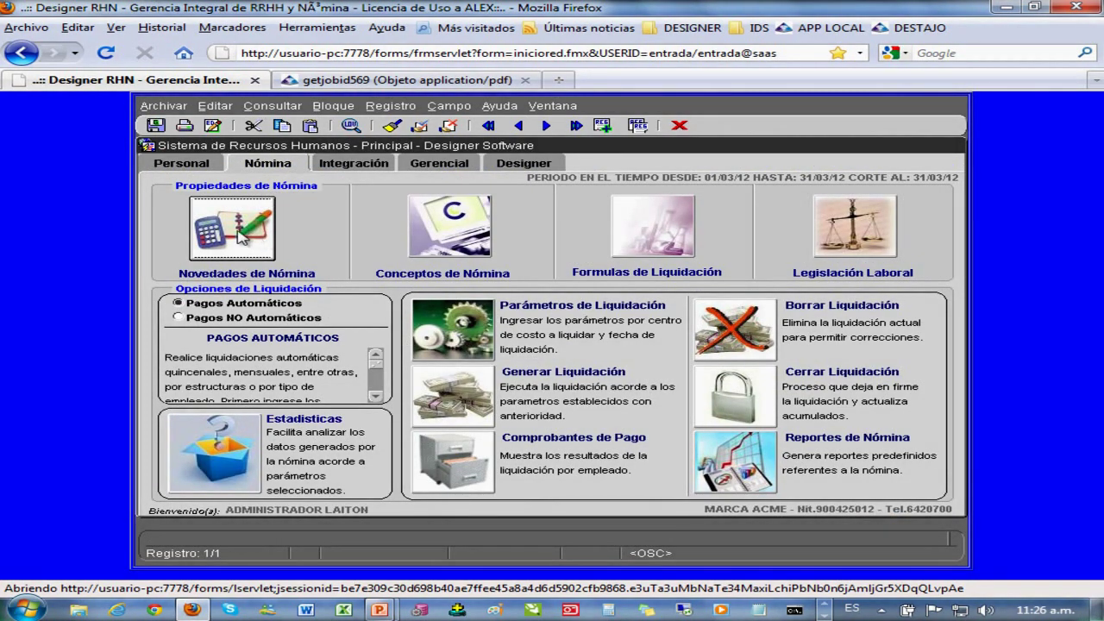
click(446, 225)
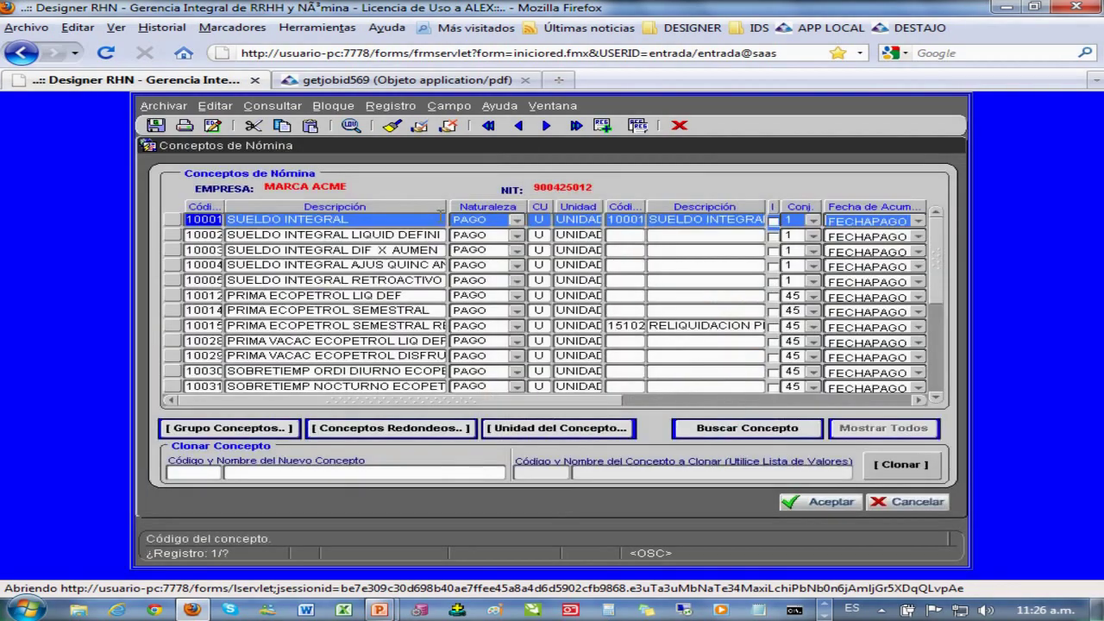
click(328, 281)
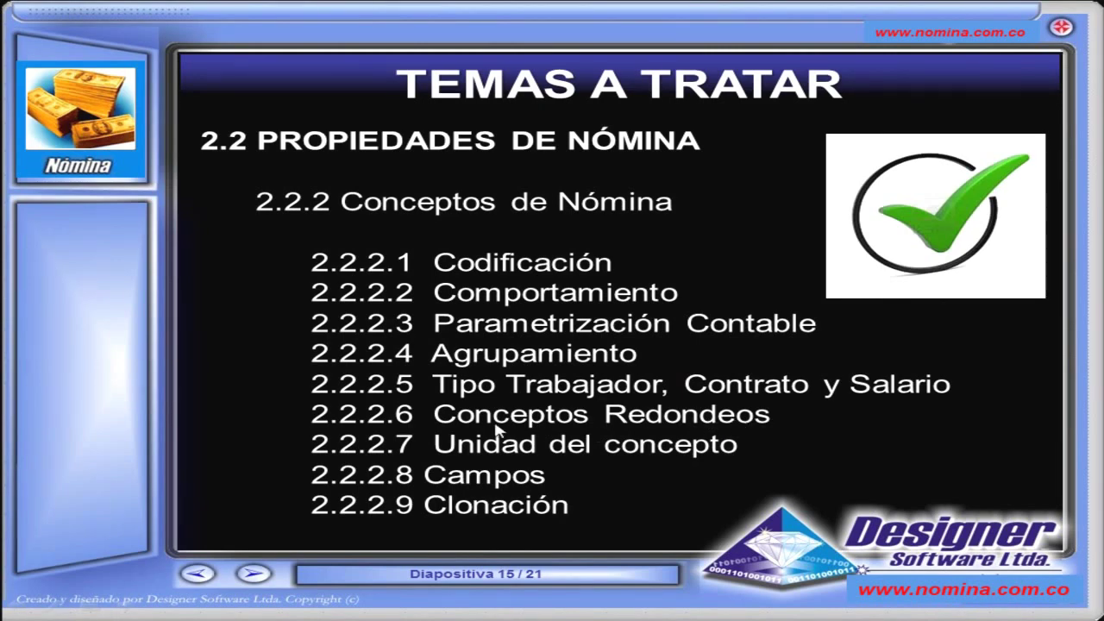
key(alt+Tab)
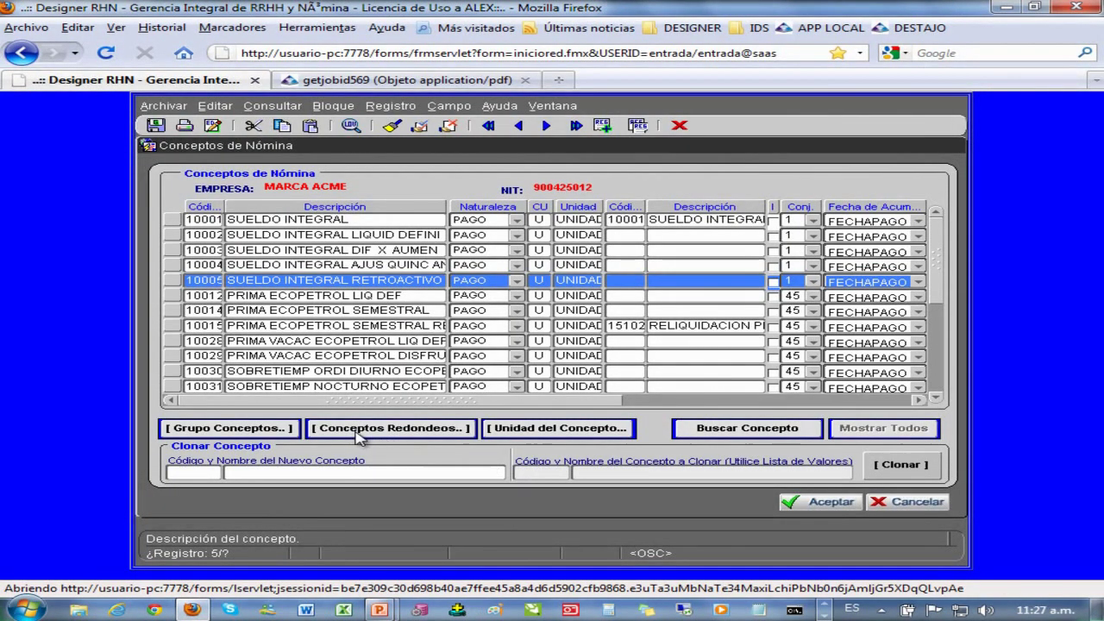
click(366, 428)
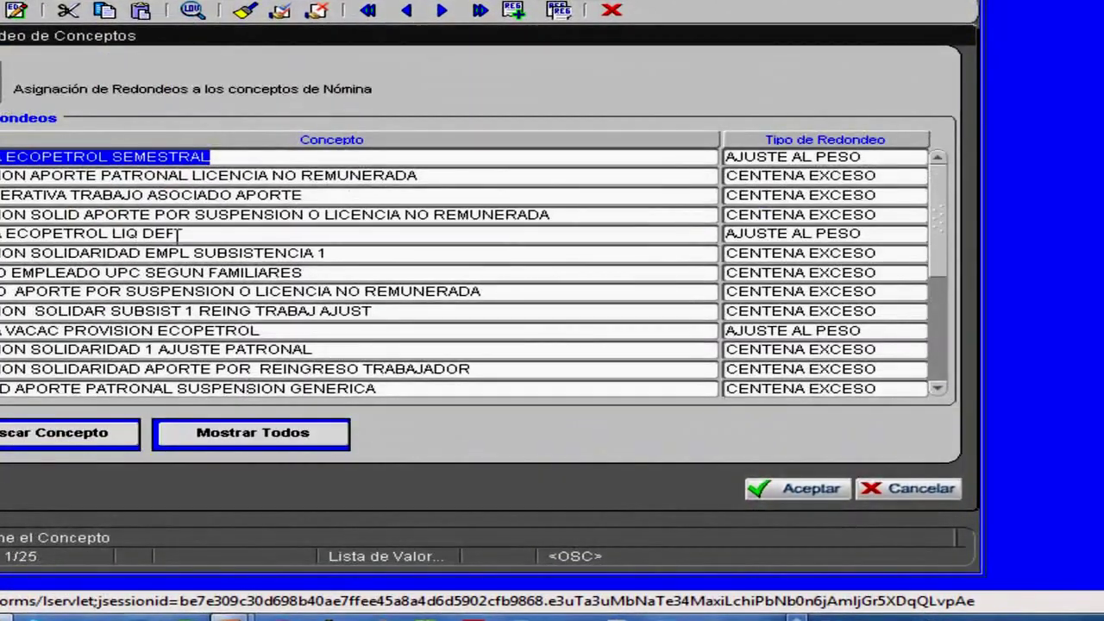
click(125, 231)
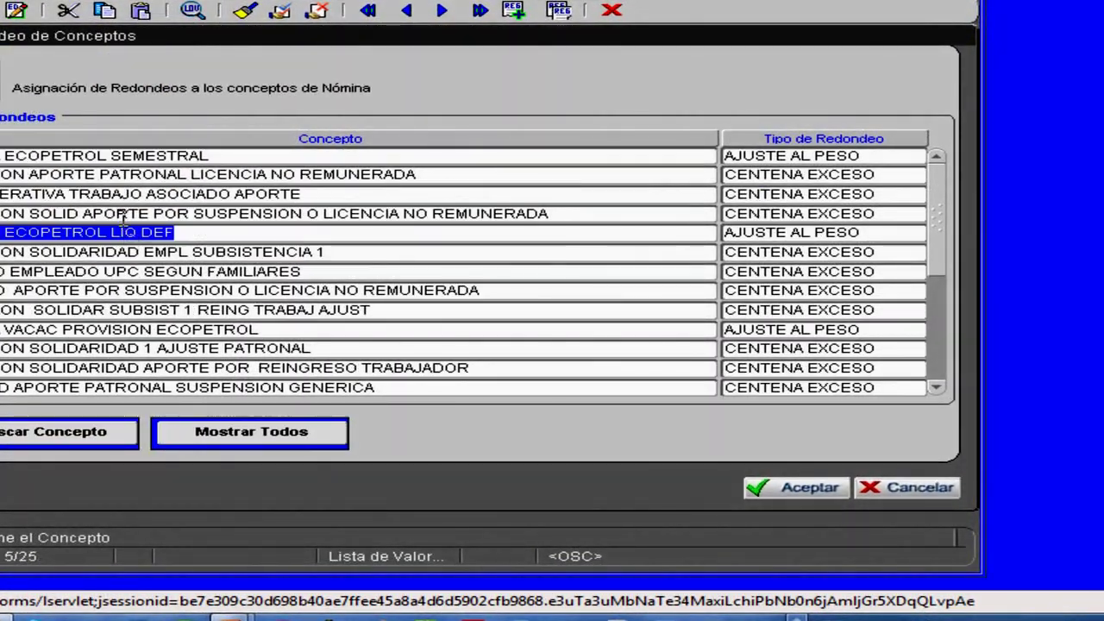
click(123, 214)
click(114, 235)
click(110, 251)
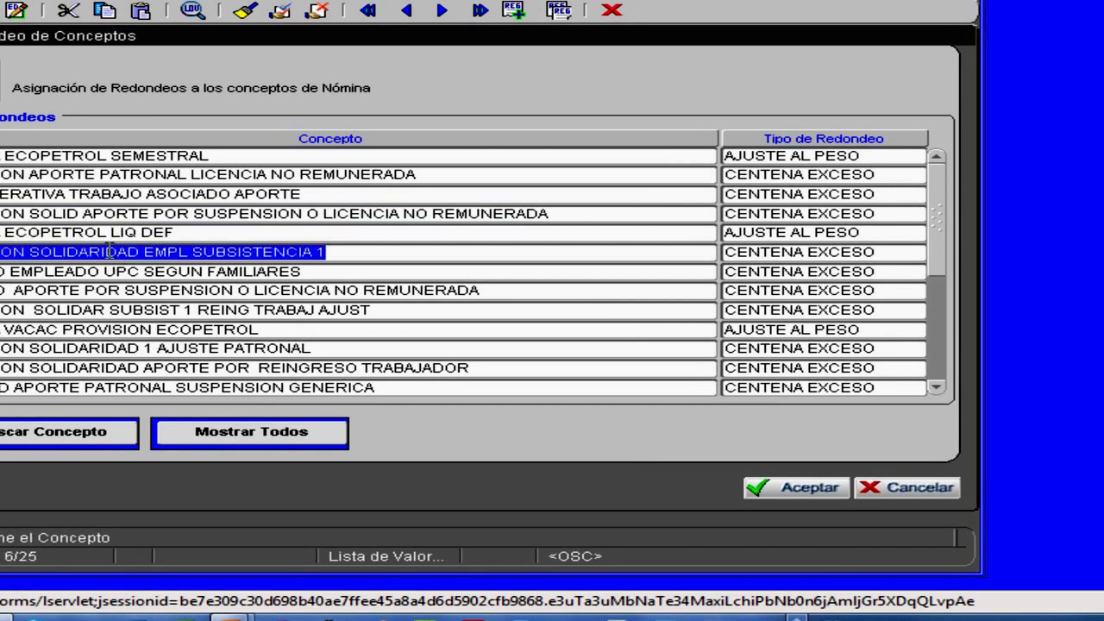
click(108, 270)
click(91, 291)
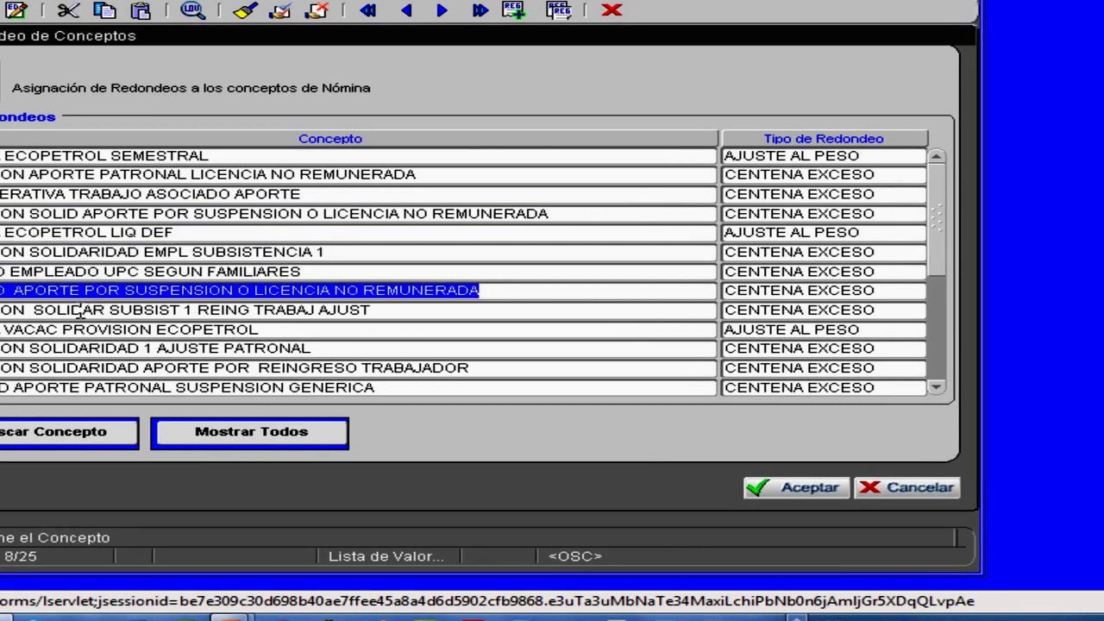
click(80, 312)
click(71, 330)
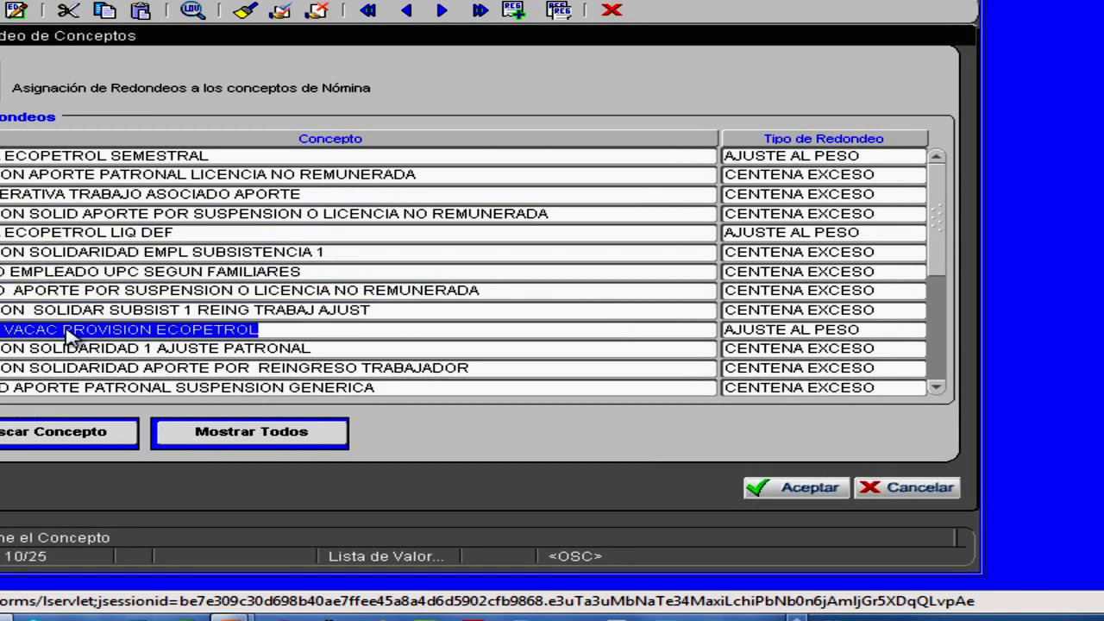
click(759, 231)
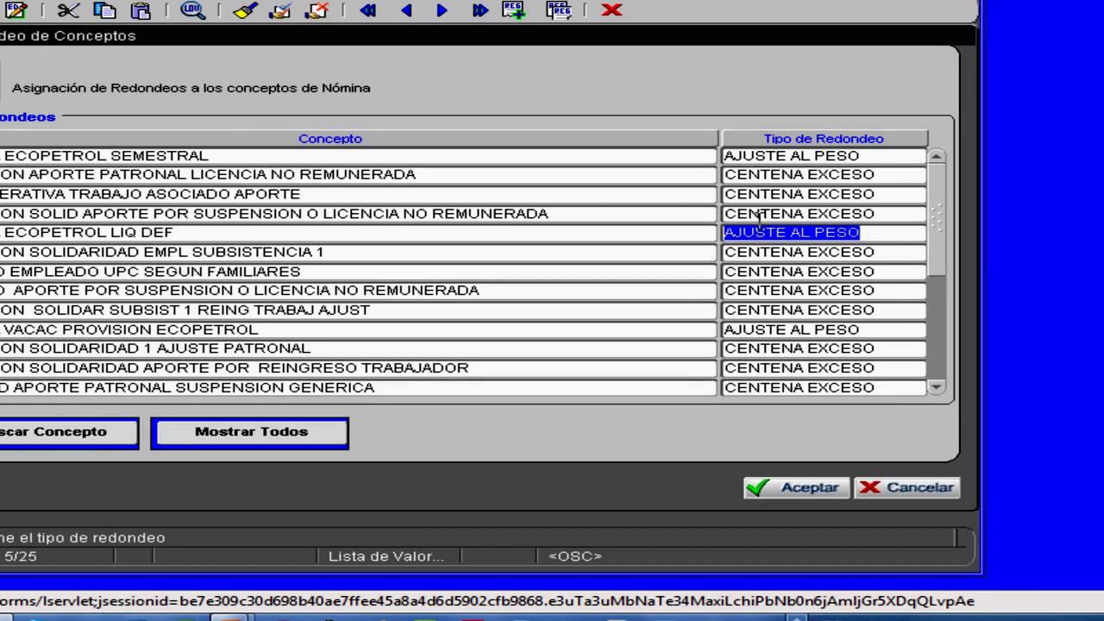
click(759, 214)
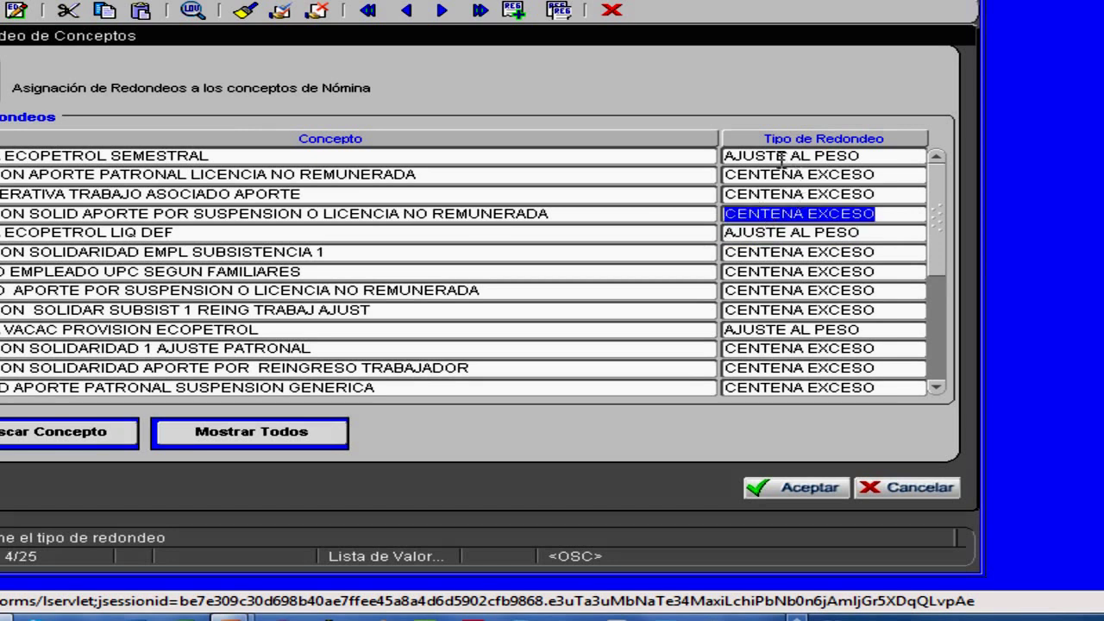
click(761, 310)
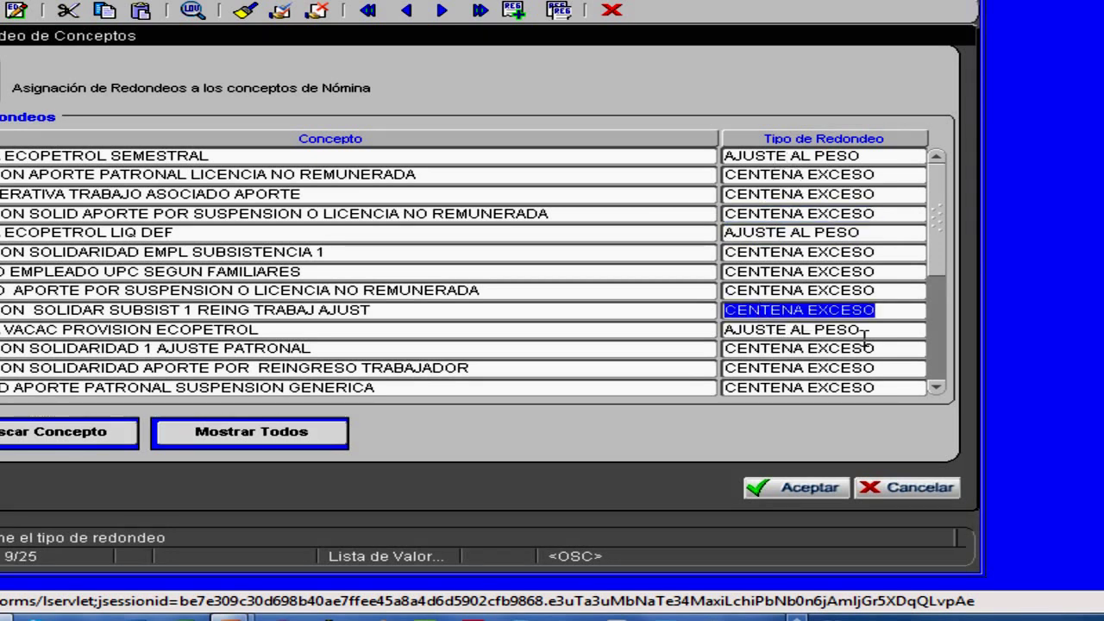
drag(940, 251, 932, 301)
click(848, 348)
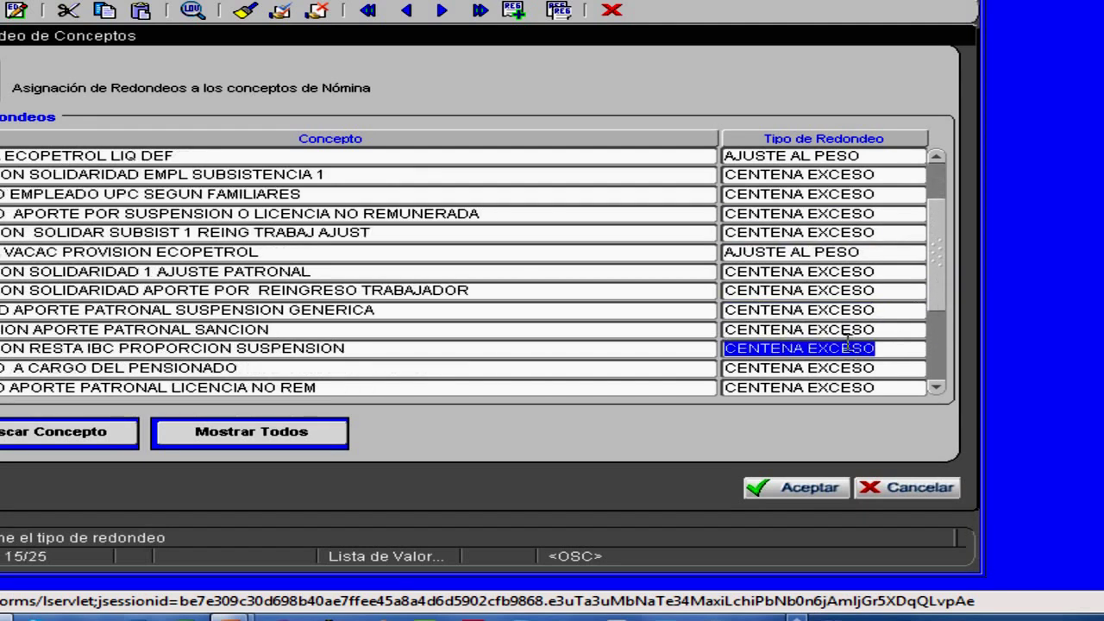
click(826, 366)
click(805, 387)
click(283, 369)
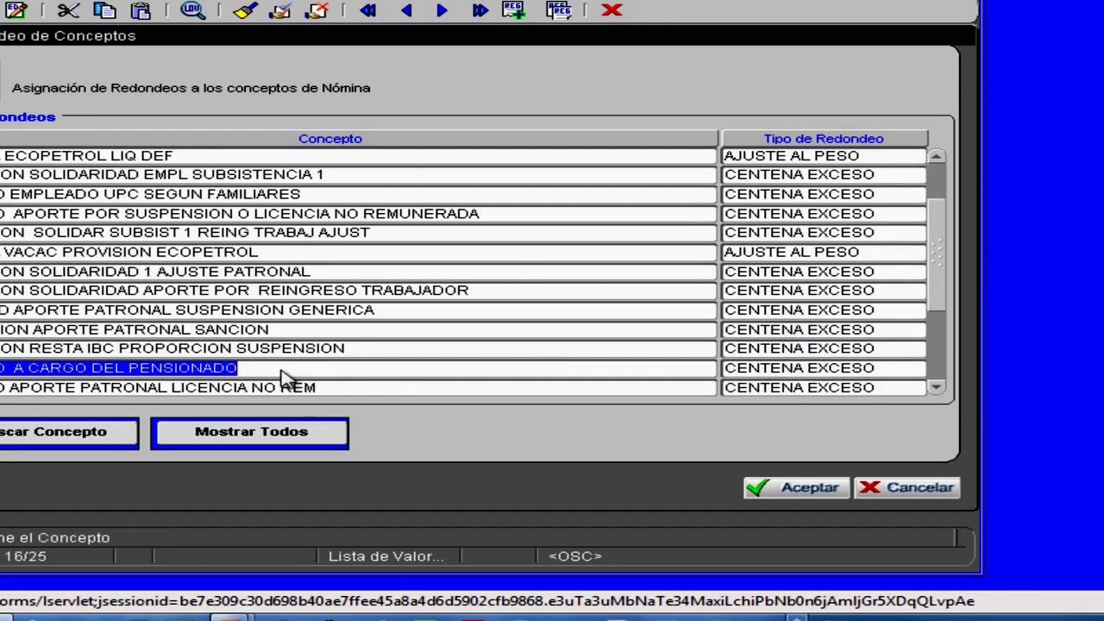
click(230, 348)
click(195, 331)
click(166, 312)
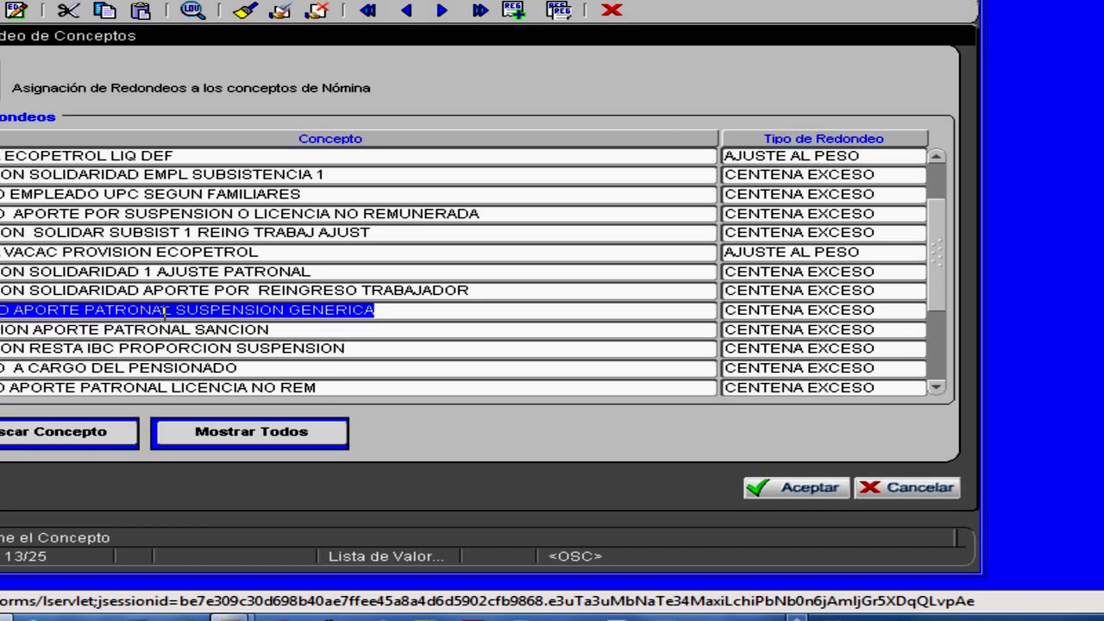
click(160, 291)
click(168, 271)
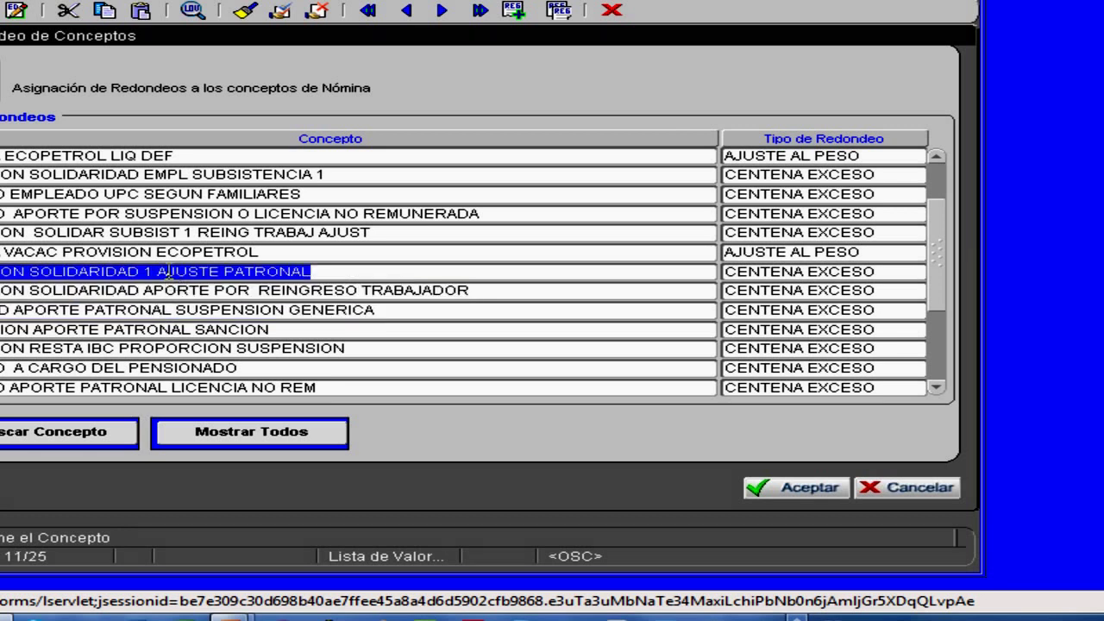
click(173, 252)
click(154, 231)
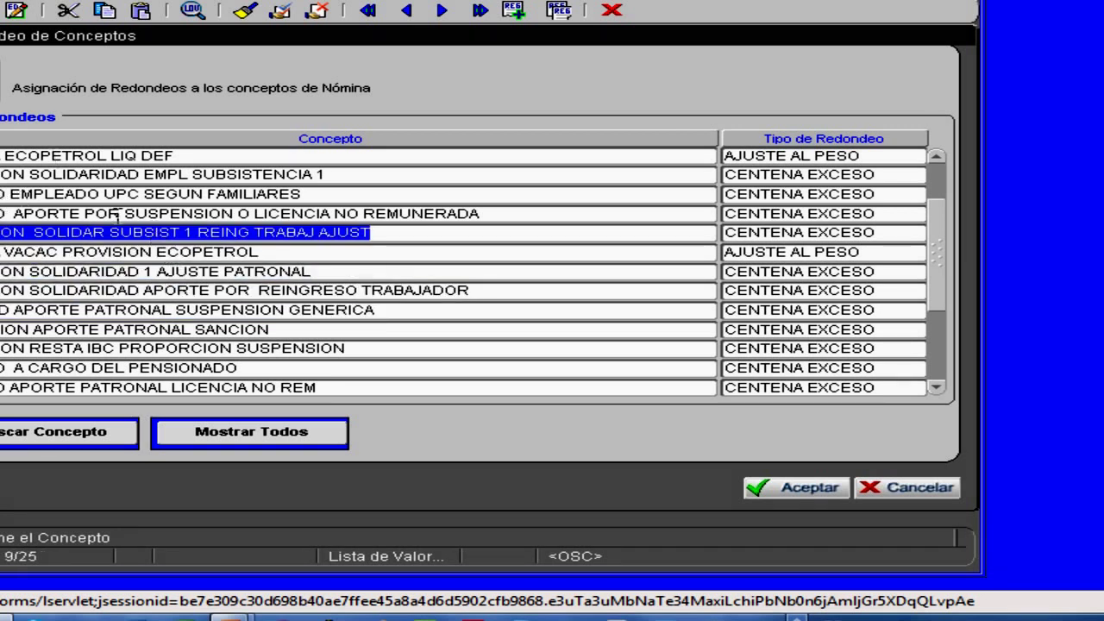
click(755, 232)
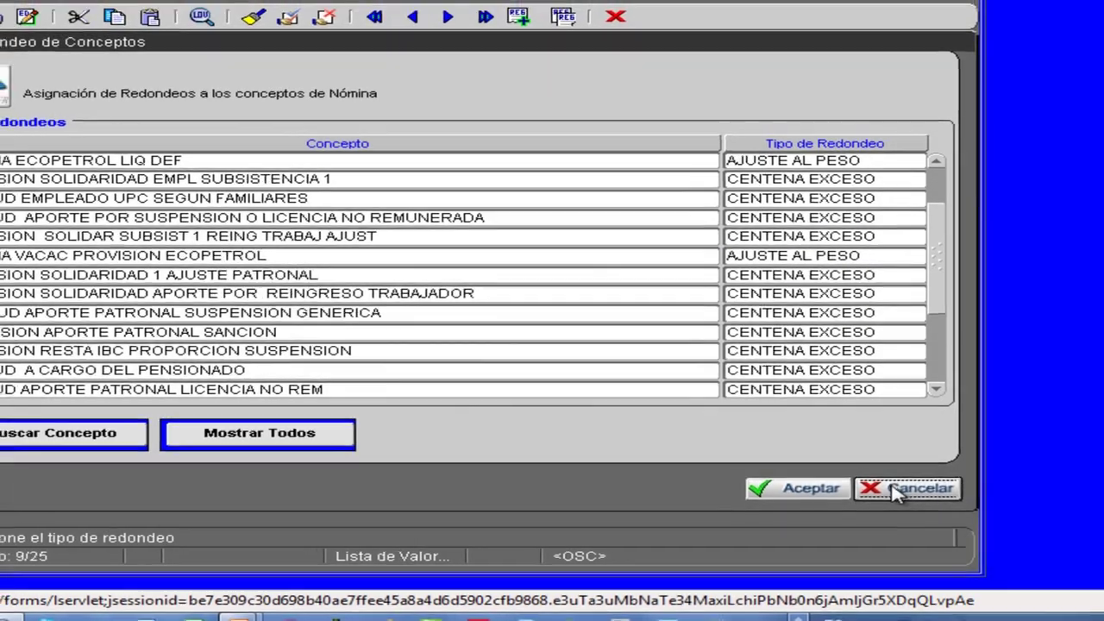
- Cancel the rounding assignments and open the concept units and operands list
click(902, 488)
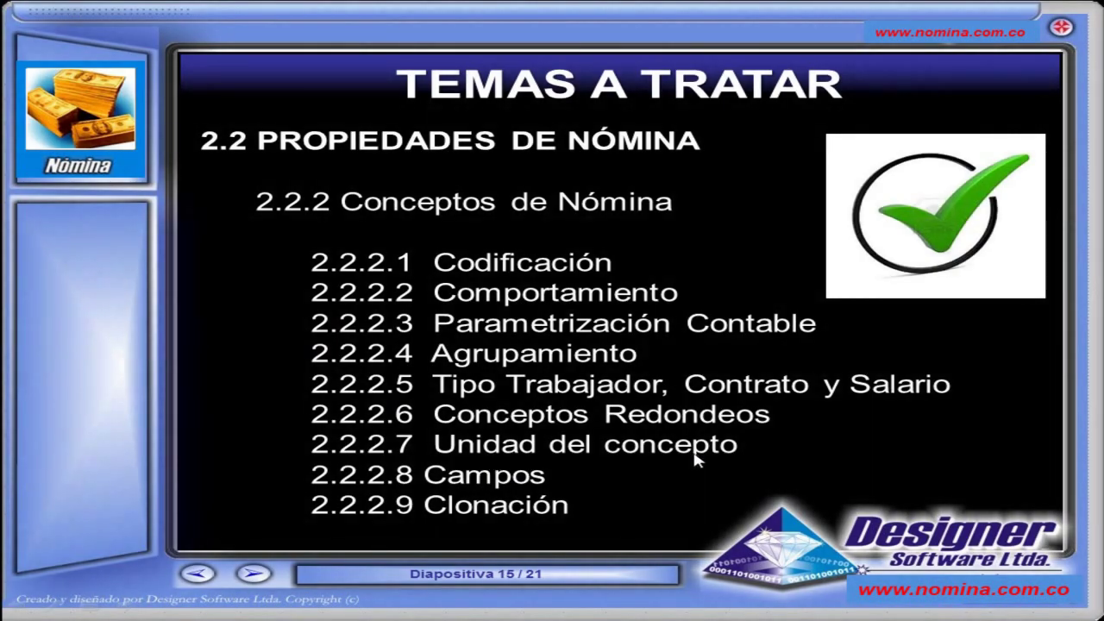
key(alt+Tab)
click(536, 434)
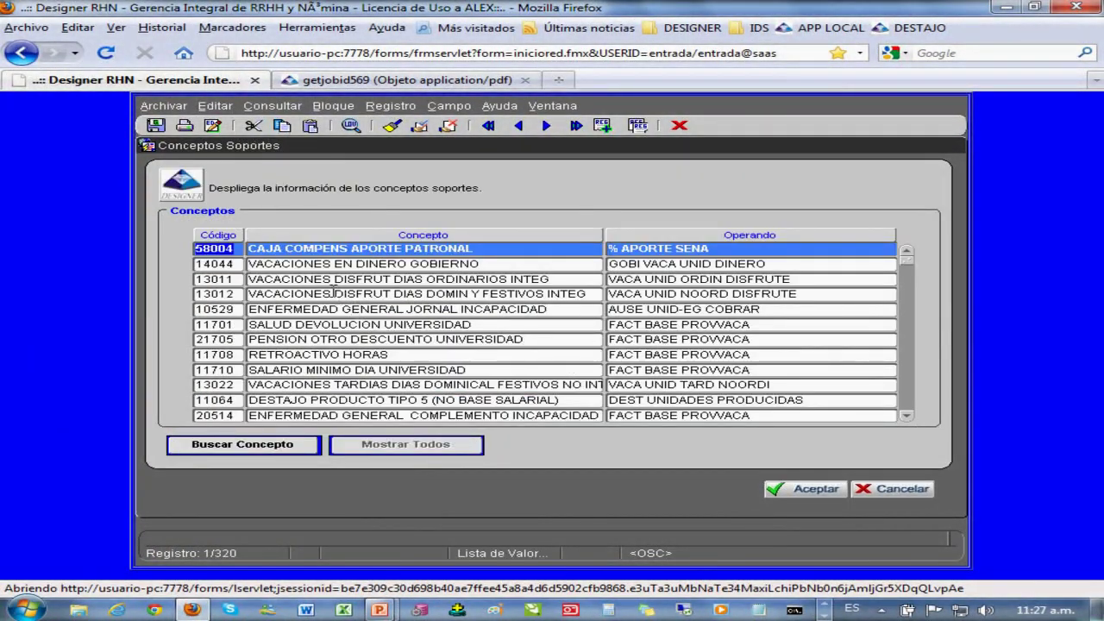
- Browse concepts 13011, 13012, 10529, 11701 and 21705, checking 13012's operand VACA UNID NOORD DISFRUTE
click(335, 294)
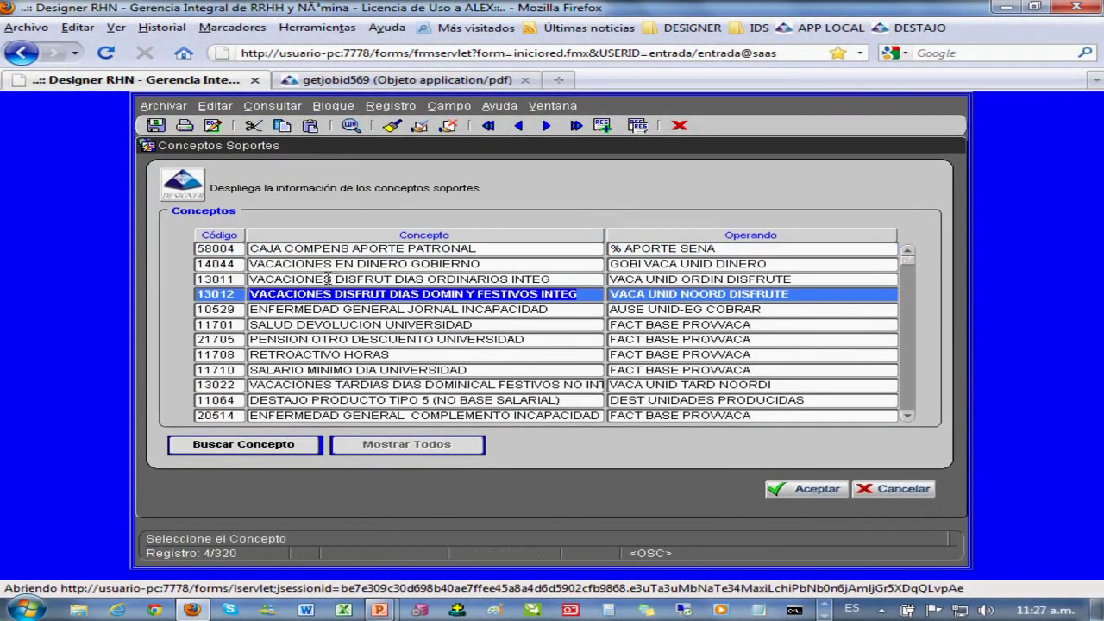
click(328, 278)
click(333, 293)
click(313, 309)
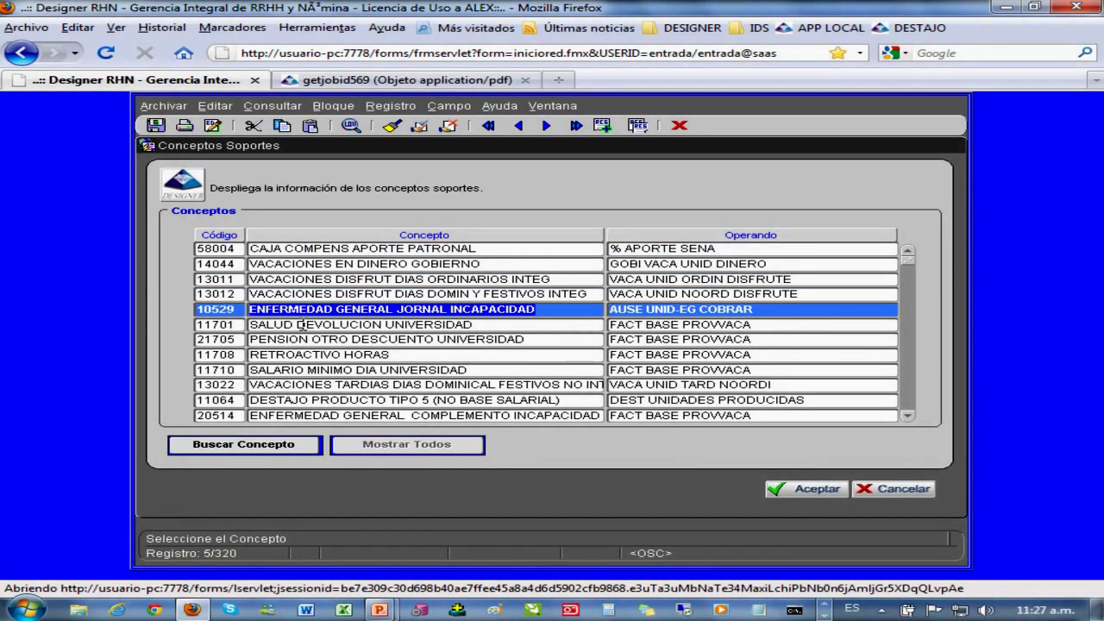
click(300, 325)
click(298, 339)
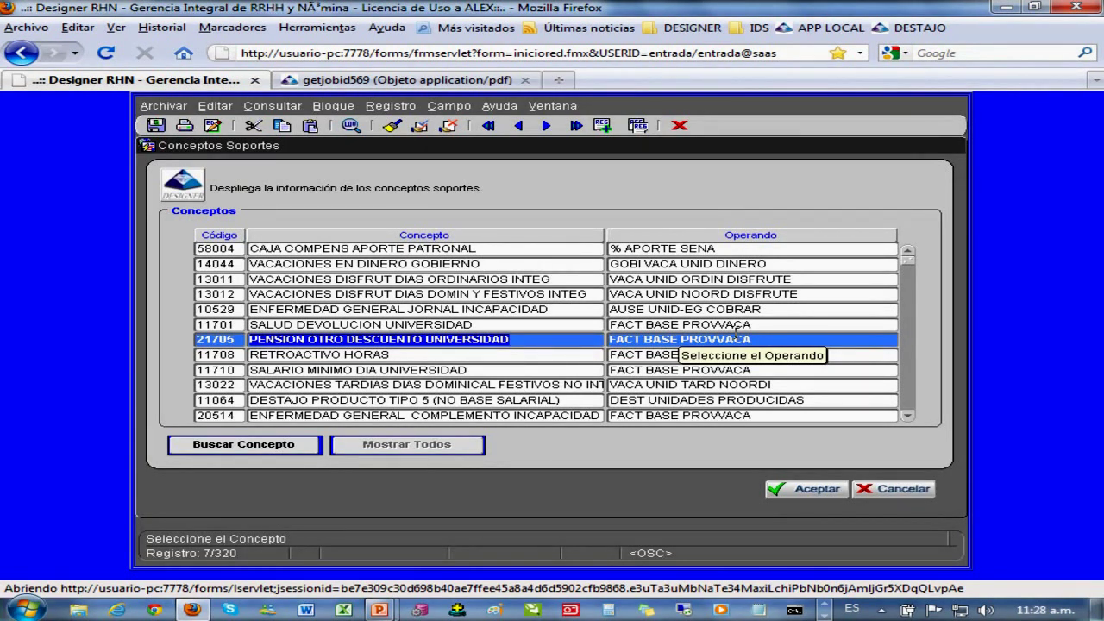
click(693, 295)
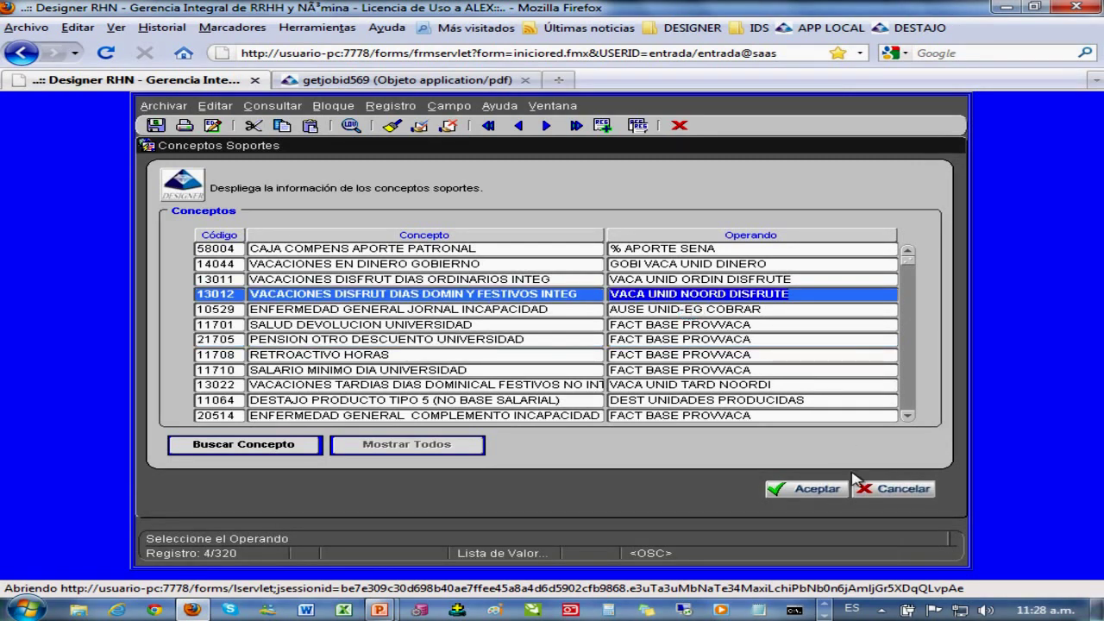
click(894, 491)
- Close the concept forms, briefly view the payroll payment vouchers, and switch to personnel
click(901, 503)
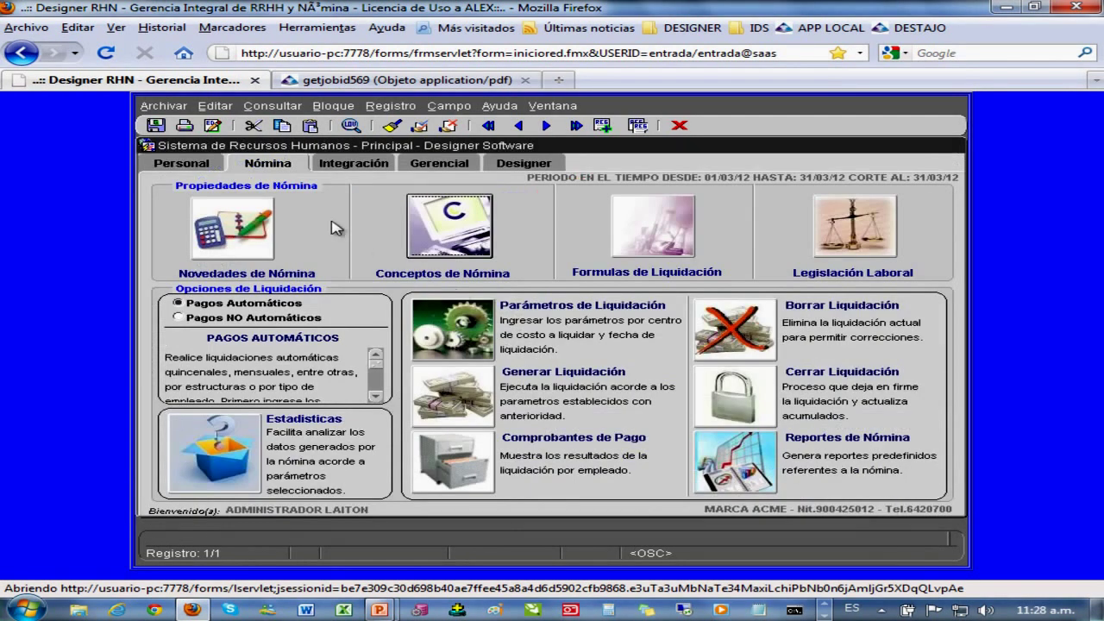
click(458, 466)
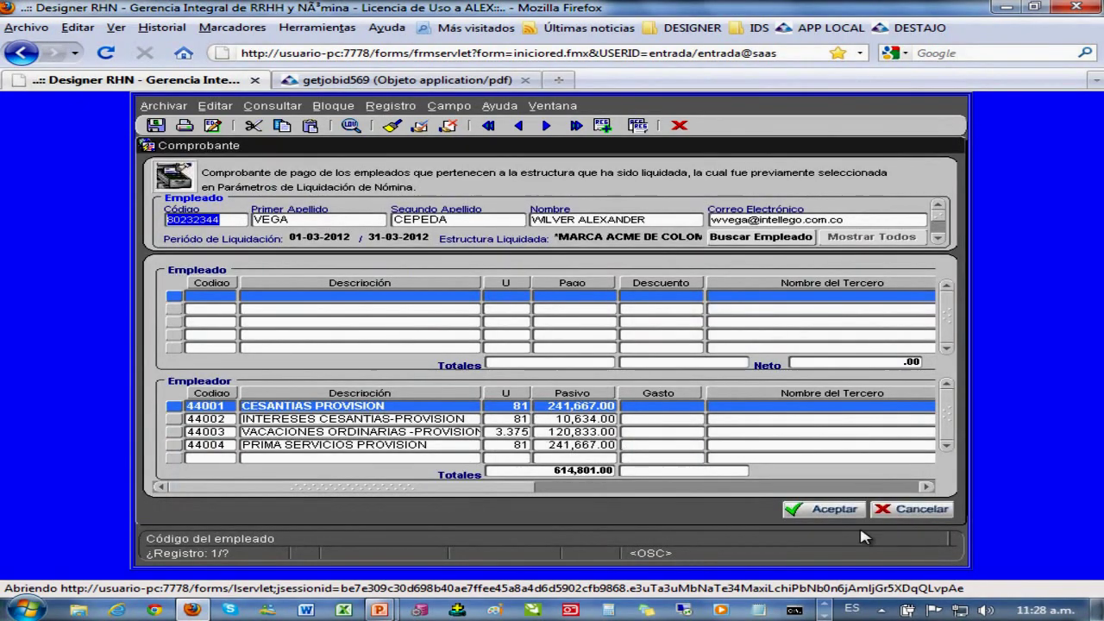
click(933, 515)
click(202, 168)
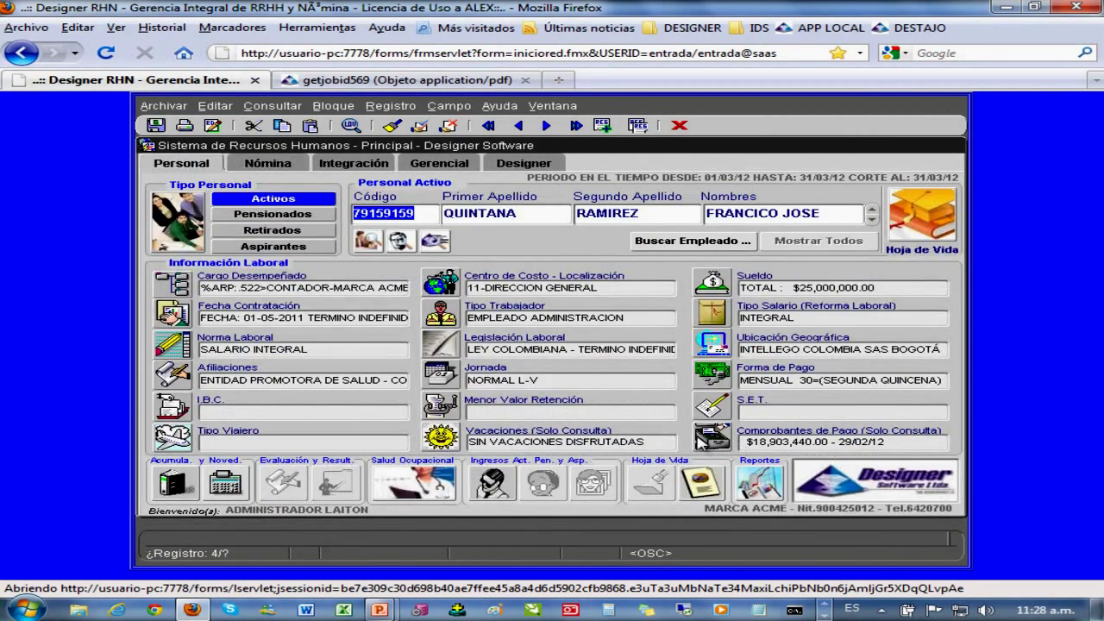
- Inspect voucher 625's salary line for 10001 SUELDO INTEGRAL, then return to the payroll section
click(698, 440)
click(535, 208)
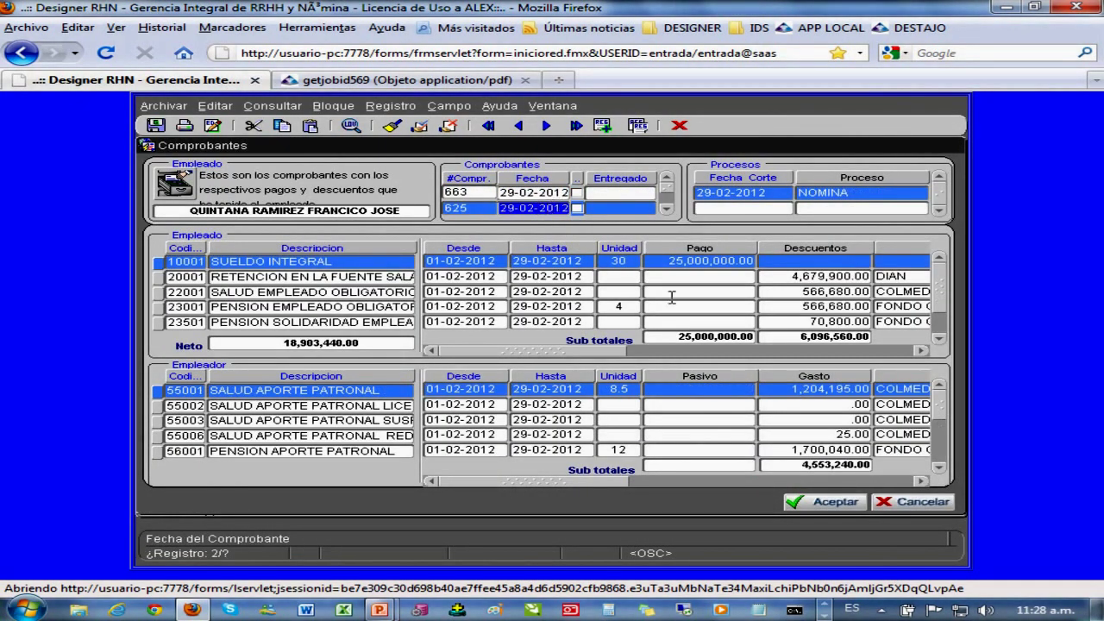
drag(671, 261, 710, 261)
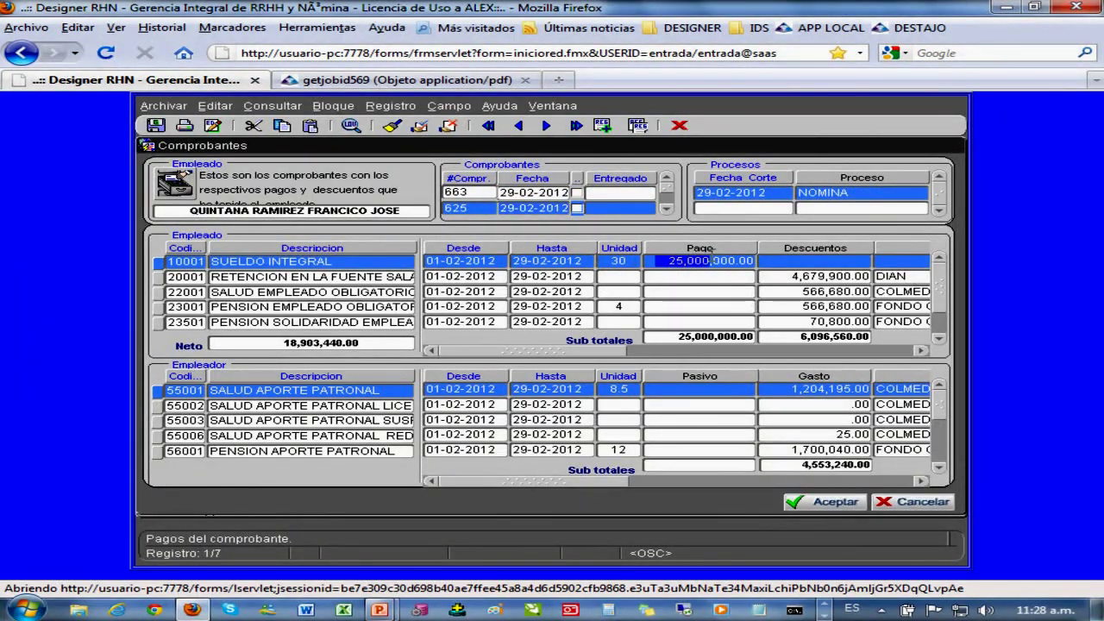
key(shift+Tab)
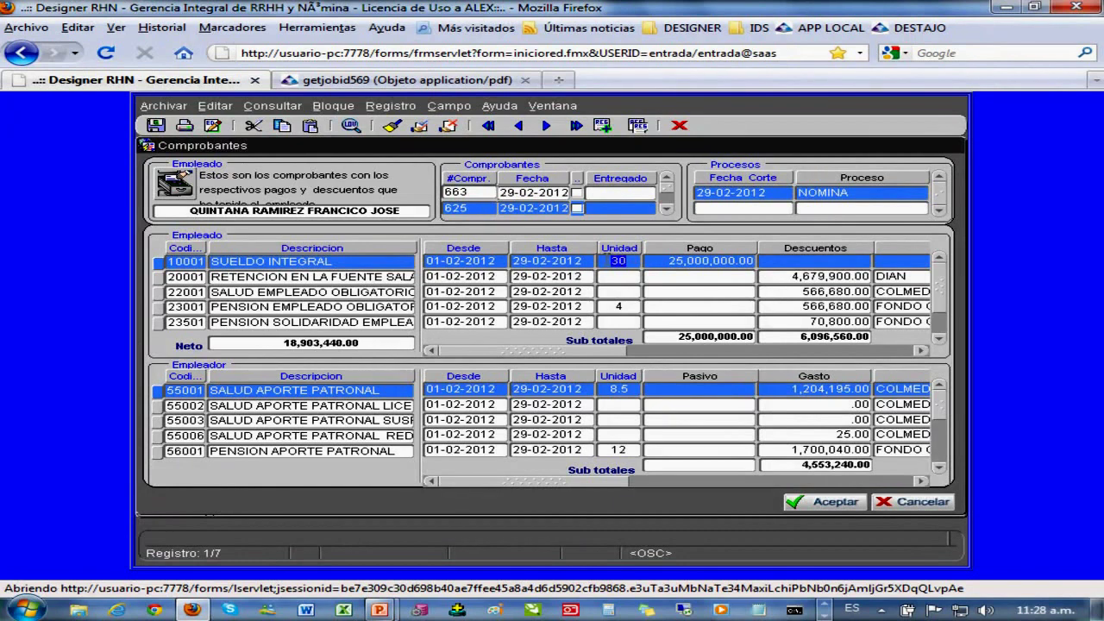
click(355, 264)
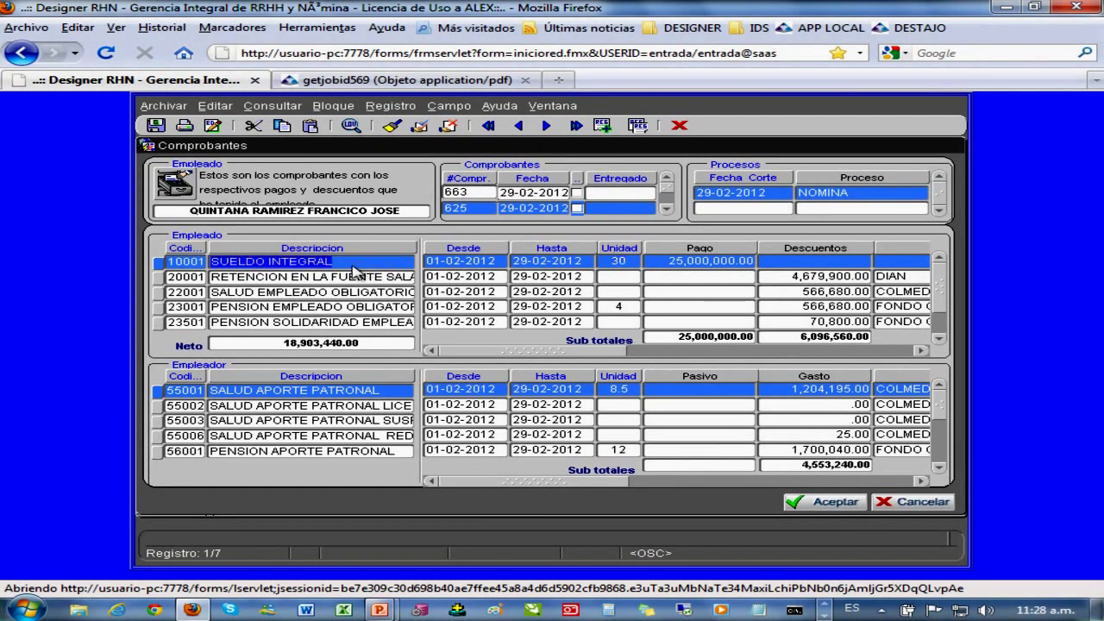
drag(354, 268, 212, 264)
click(171, 262)
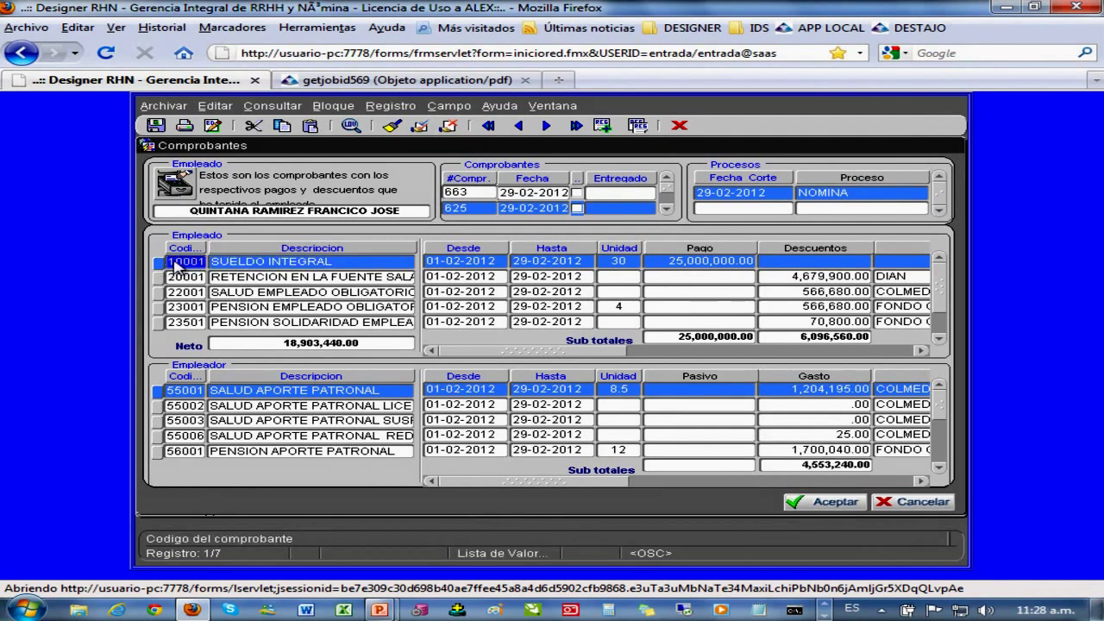
click(927, 504)
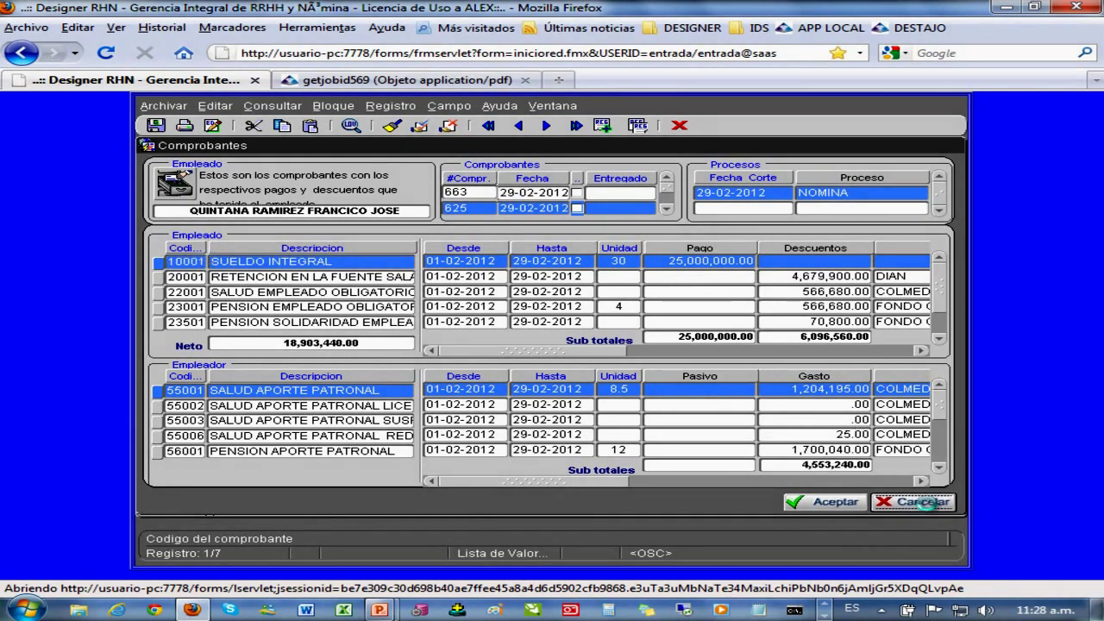
click(267, 166)
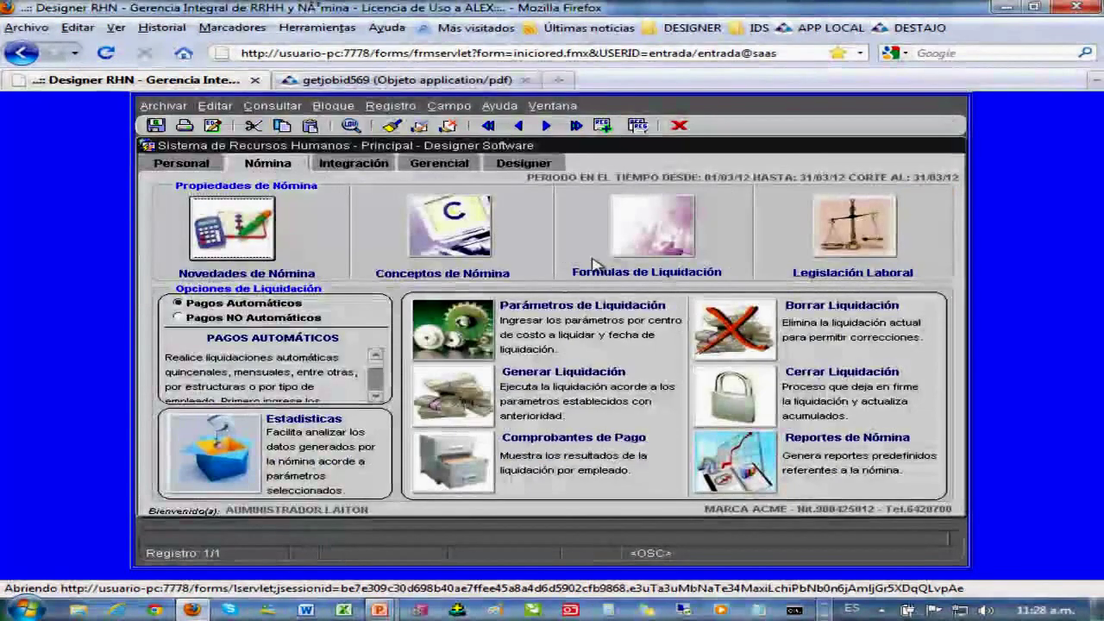
click(450, 225)
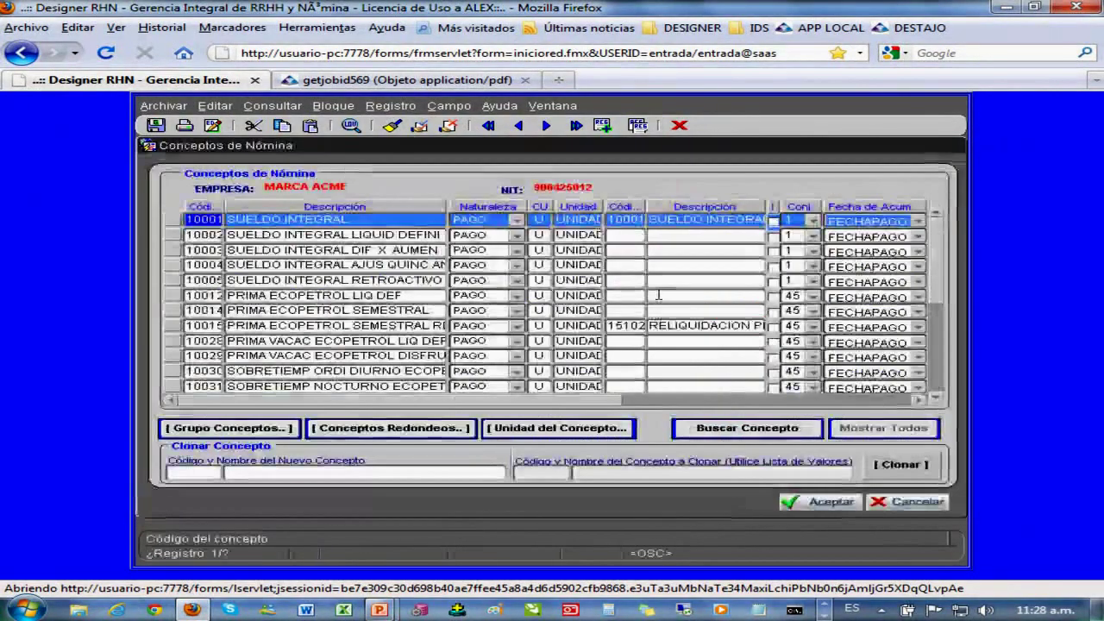
click(747, 426)
text(10)
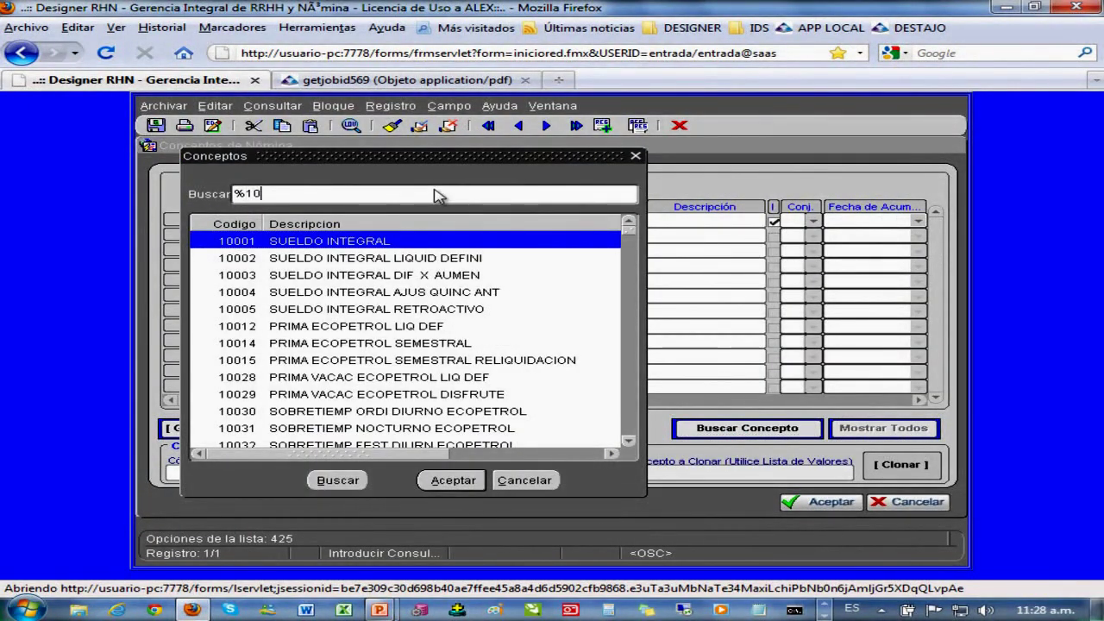
text(01)
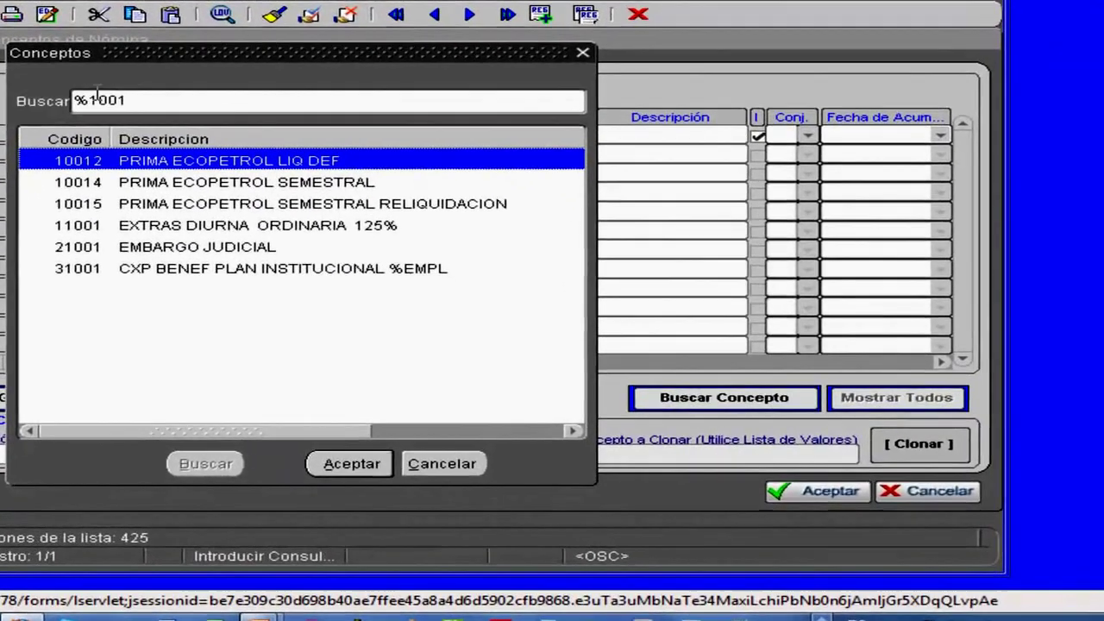
click(98, 94)
text(0)
key(Return)
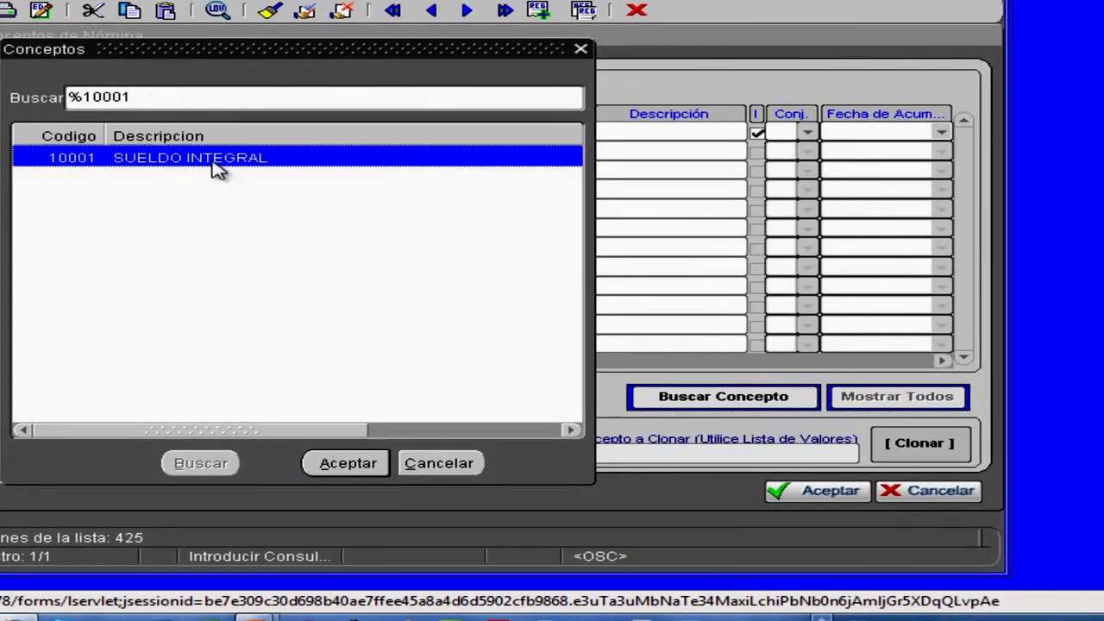
double_click(214, 162)
click(2, 133)
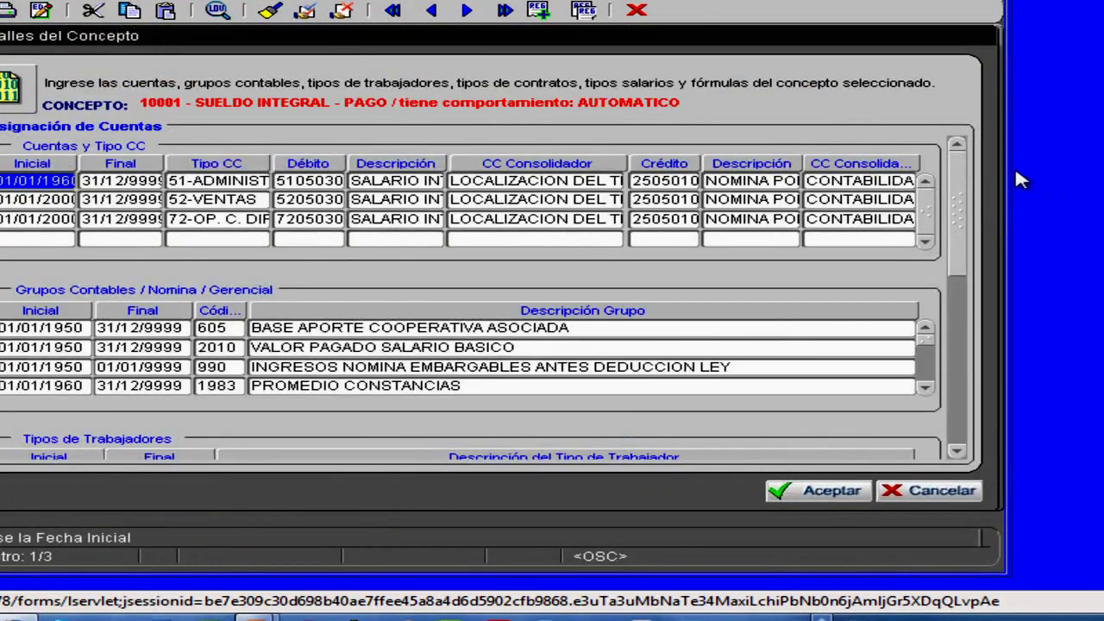
drag(957, 192, 956, 358)
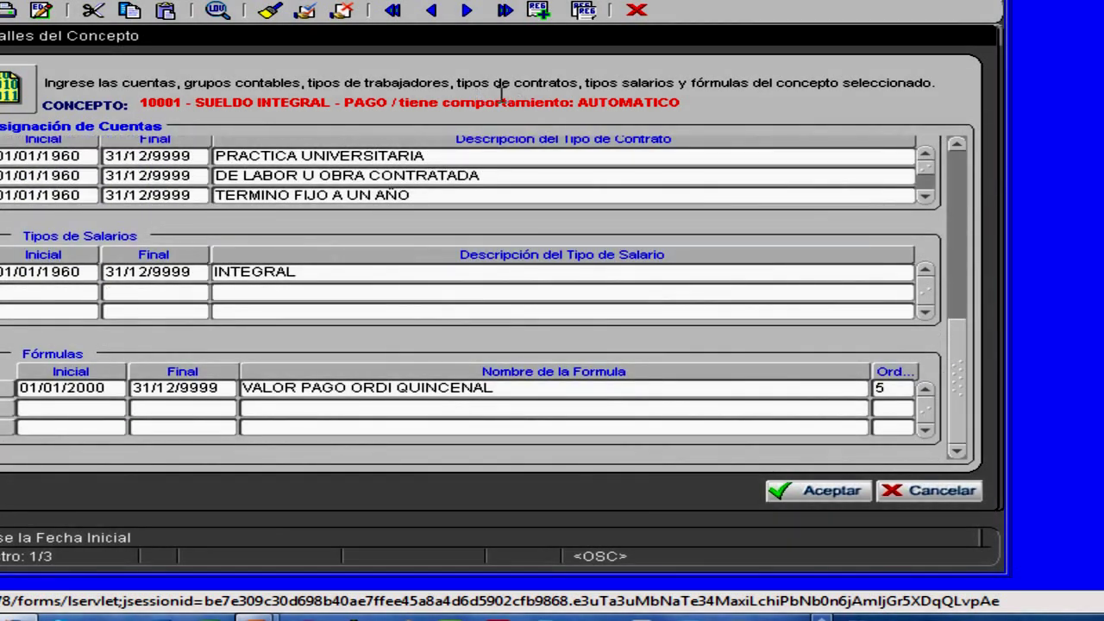
drag(502, 90, 708, 101)
click(281, 386)
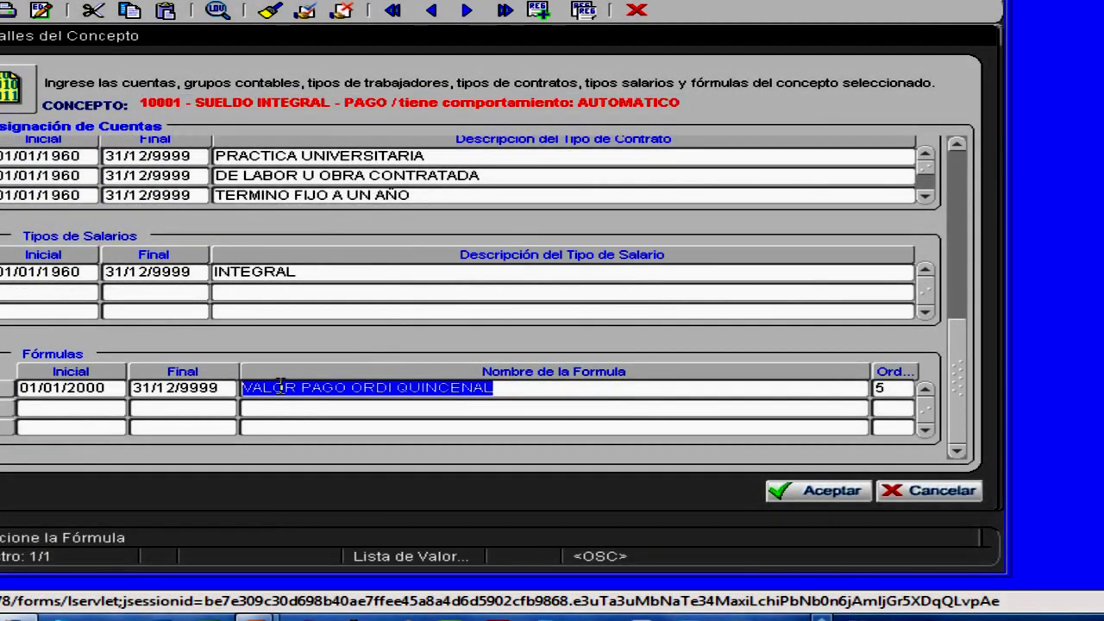
drag(280, 385, 513, 390)
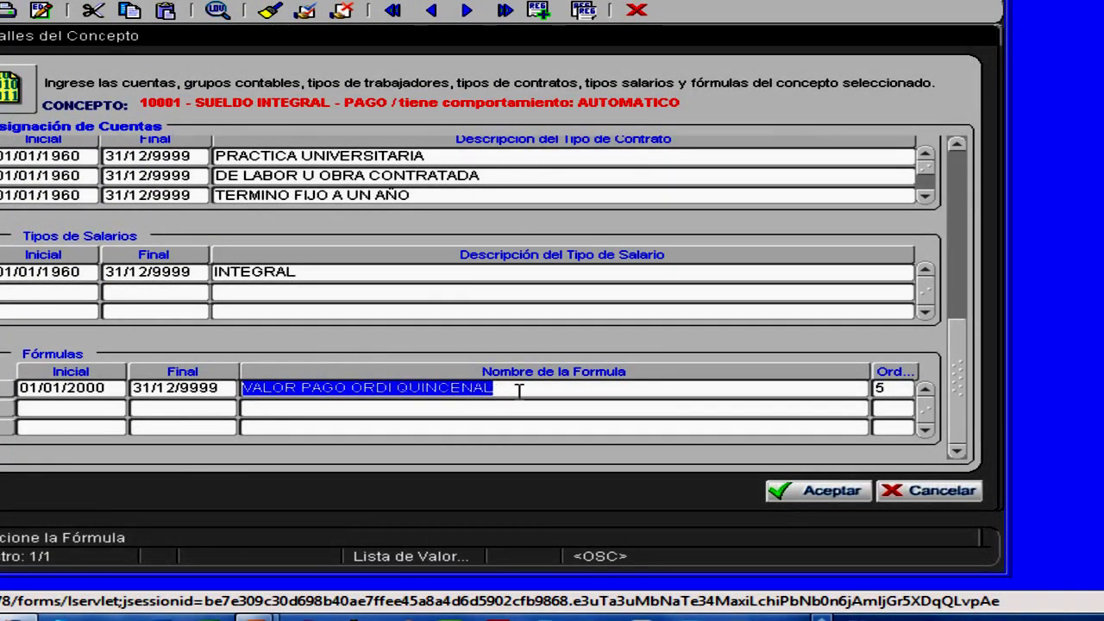
- Inspect VALOR PAGO ORDI QUINCENAL's expression VALOR UNITARIO BASIC * UNIDADES A PAGAR and operands, then cancel
click(13, 392)
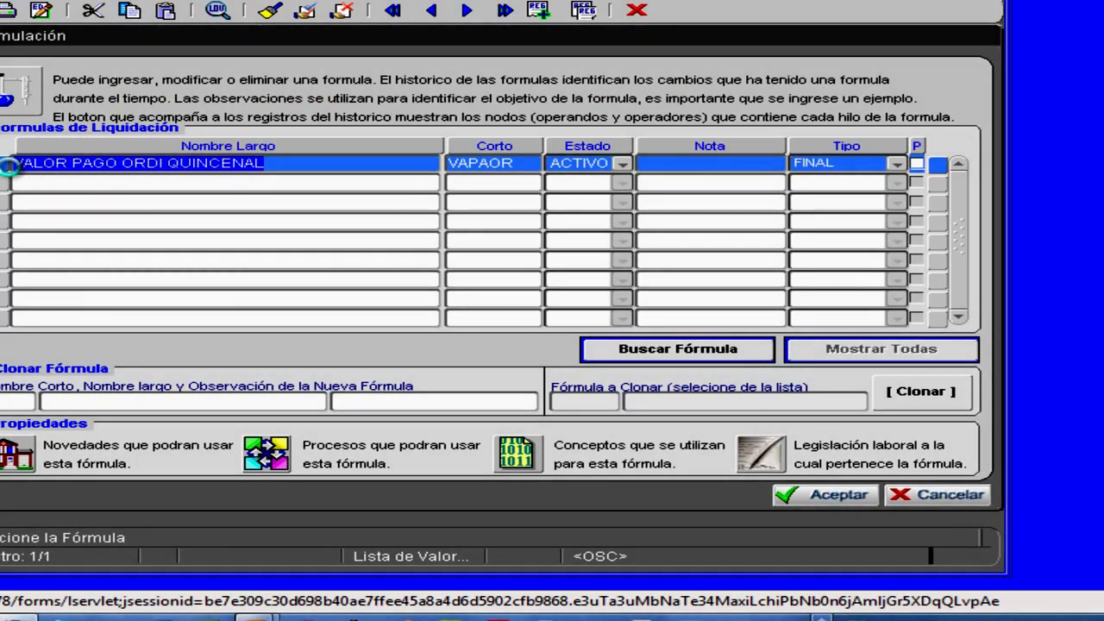
click(7, 167)
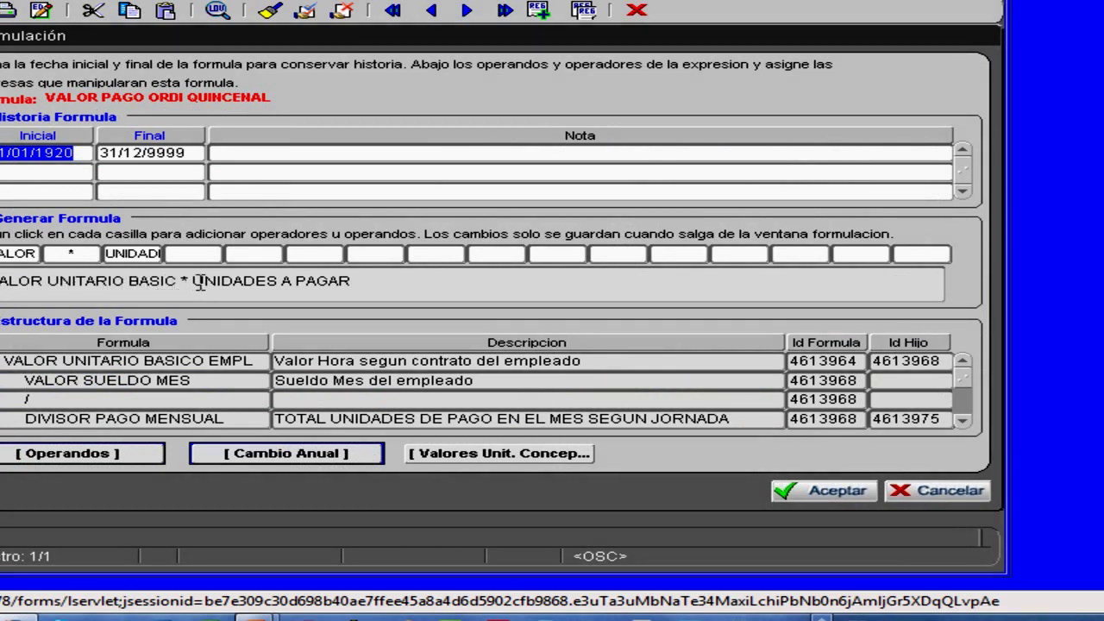
drag(199, 283, 349, 289)
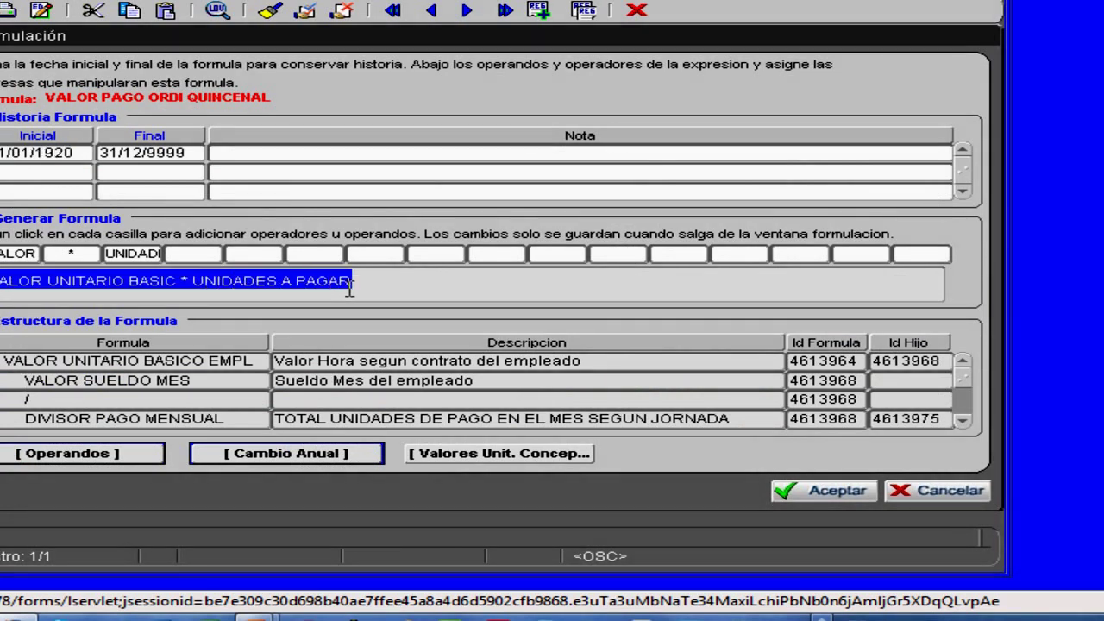
click(131, 254)
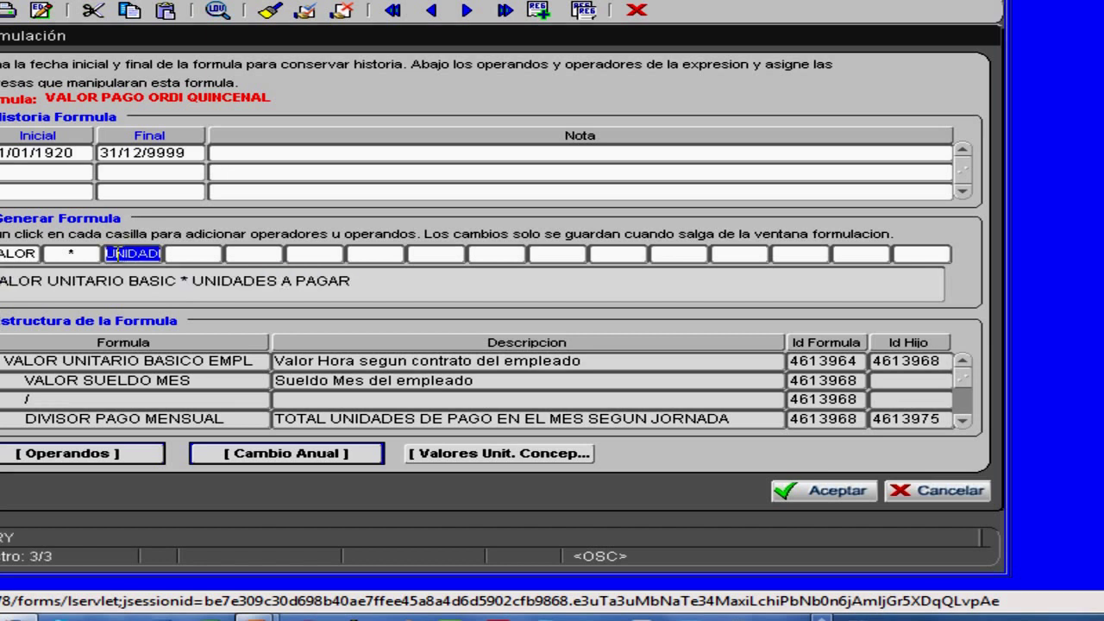
drag(113, 255, 178, 253)
click(942, 498)
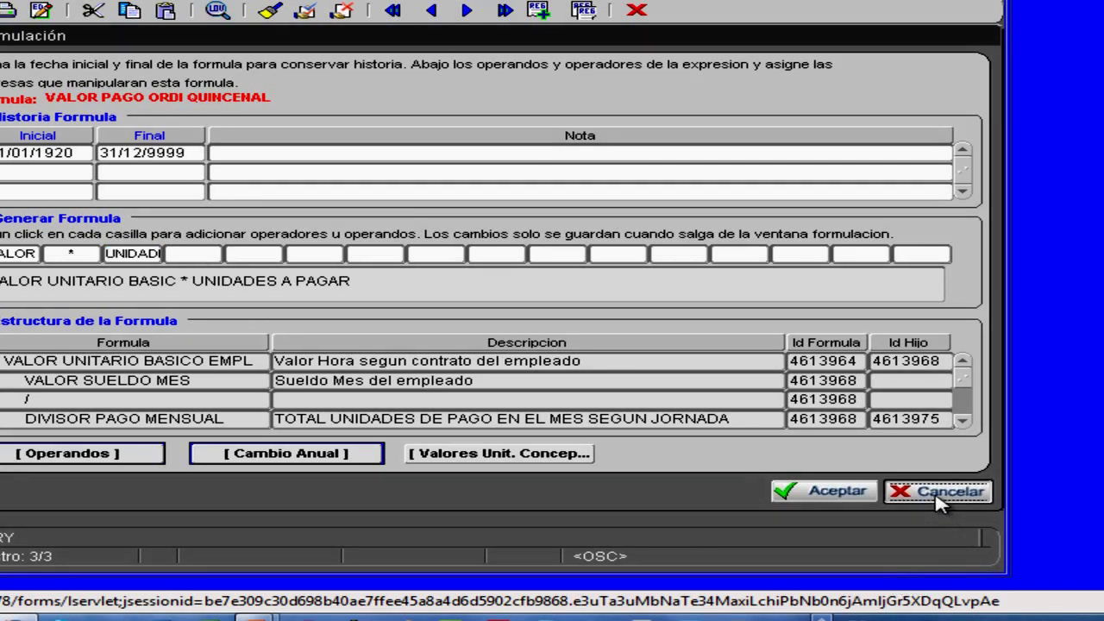
- Close the formula and concept details, then open supporting concepts sorted ascending by code
click(940, 499)
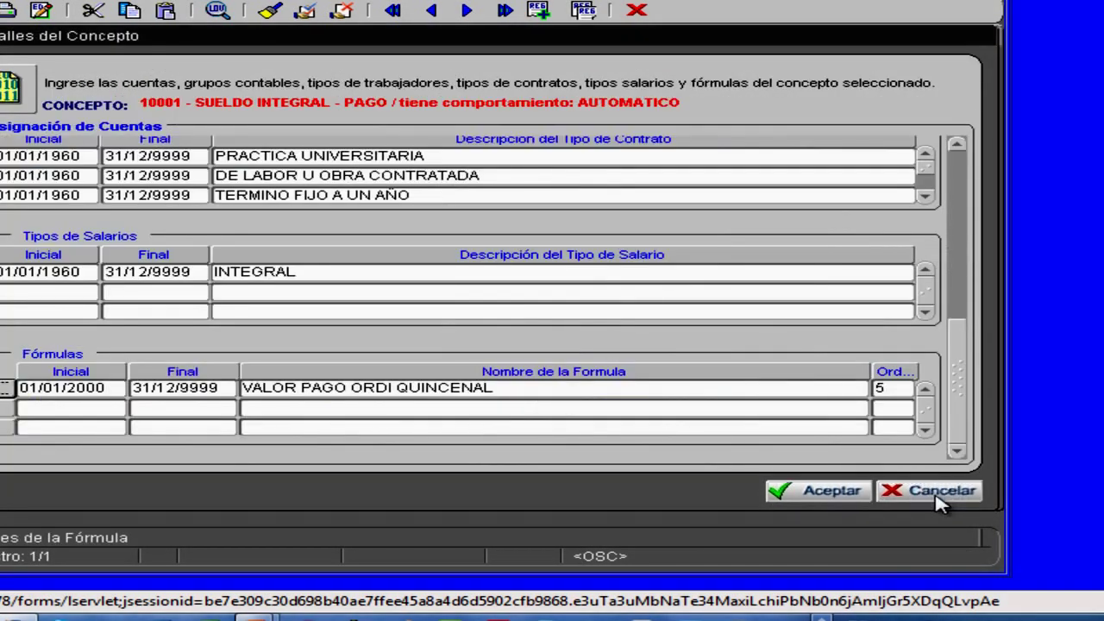
click(944, 491)
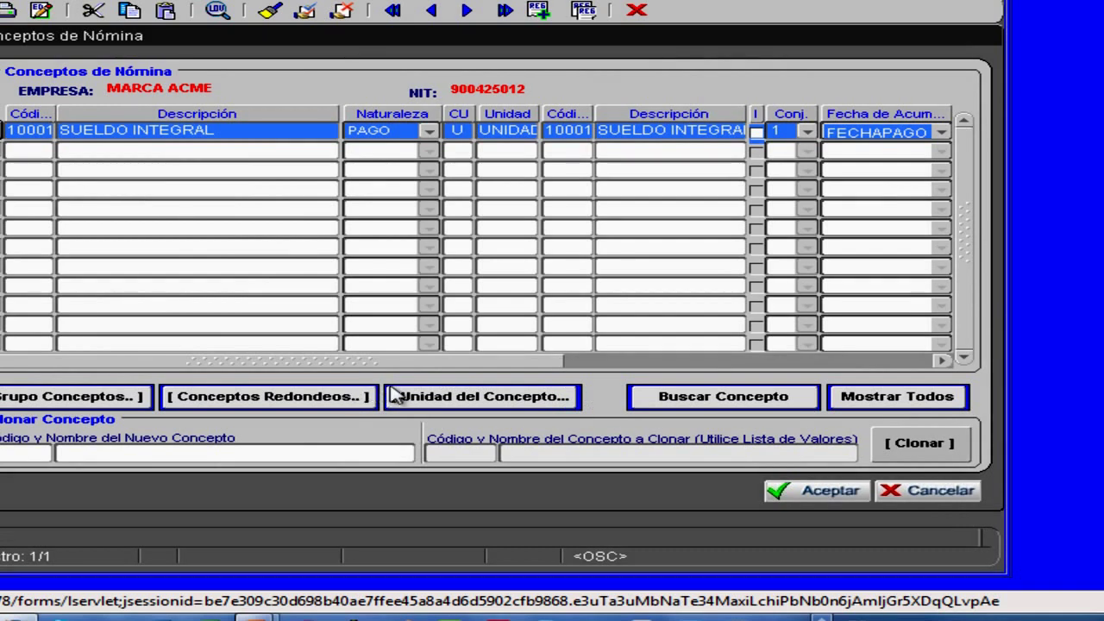
click(423, 396)
click(414, 396)
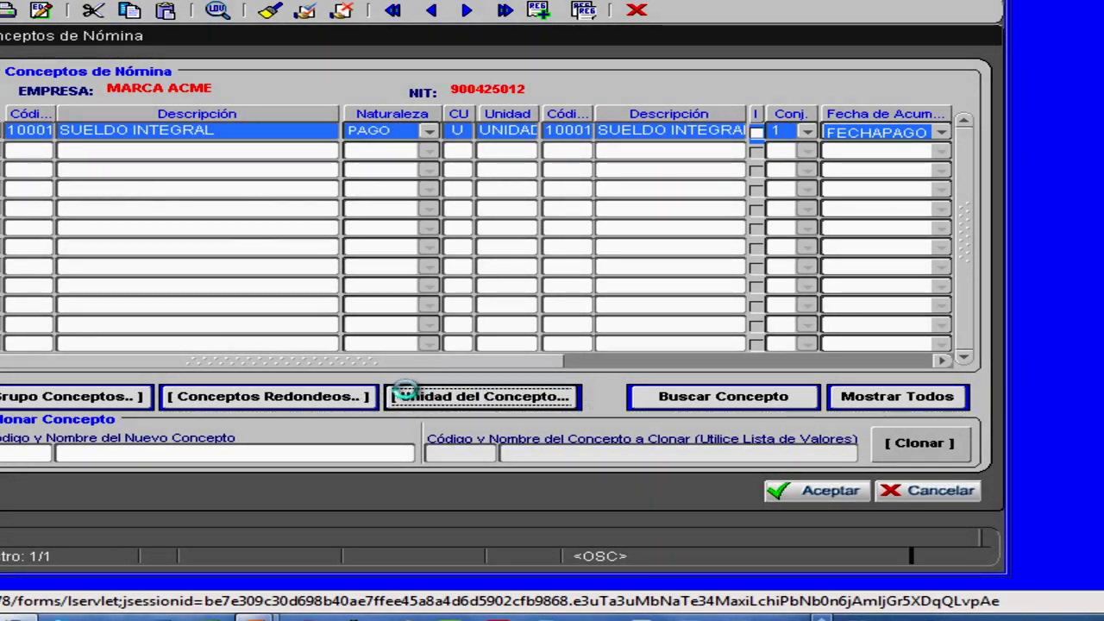
click(48, 150)
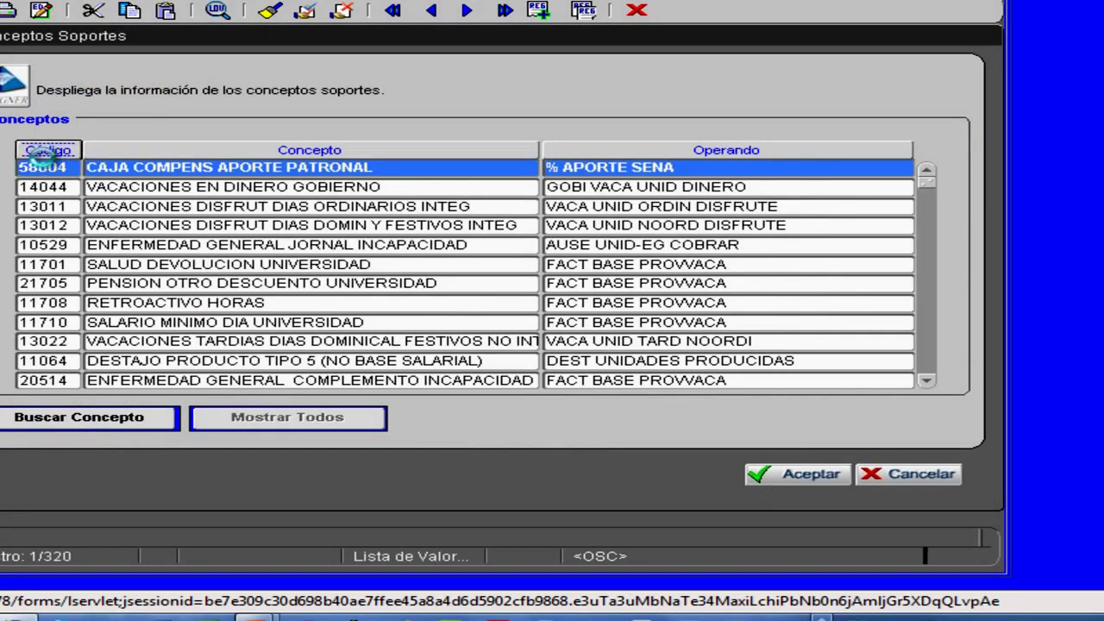
click(50, 150)
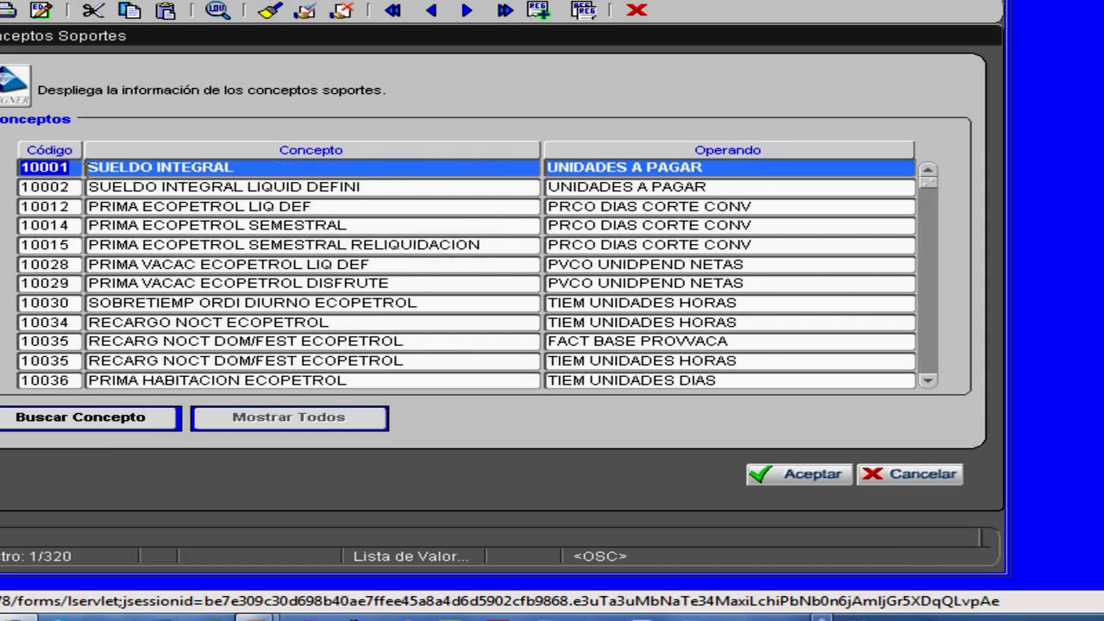
- Confirm 10001 SUELDO INTEGRAL's operand is UNIDADES A PAGAR, then close the list
click(142, 167)
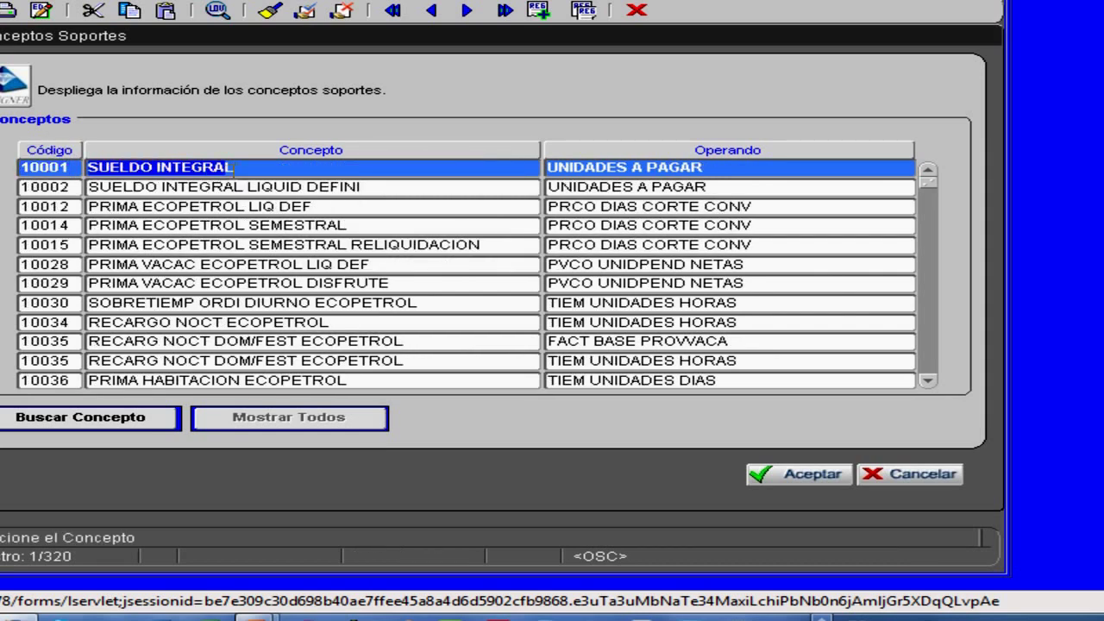
click(707, 168)
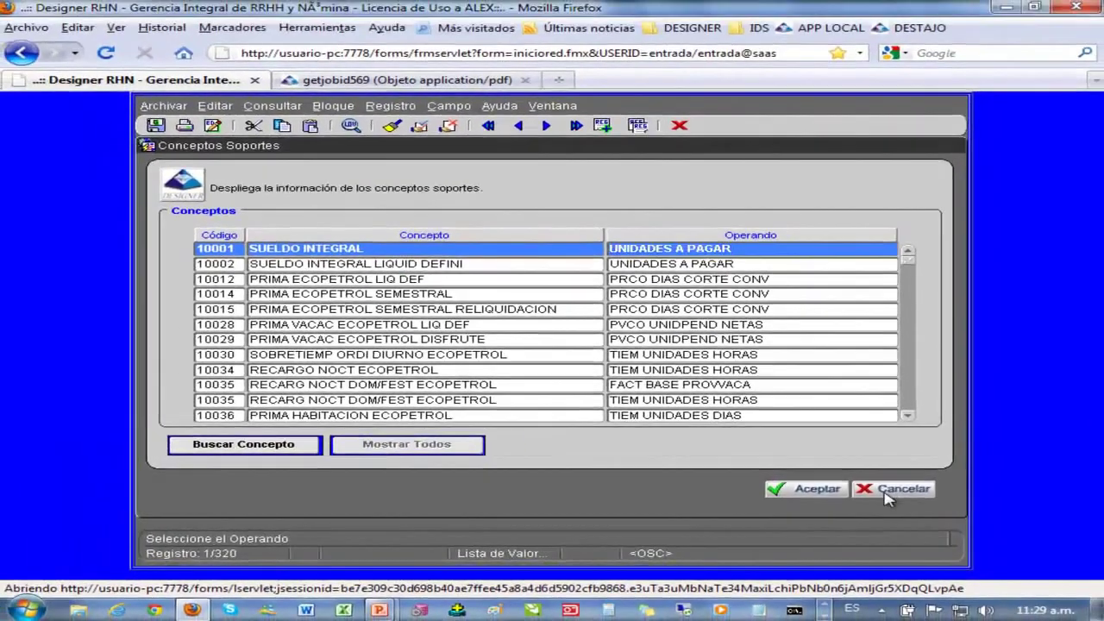
click(901, 480)
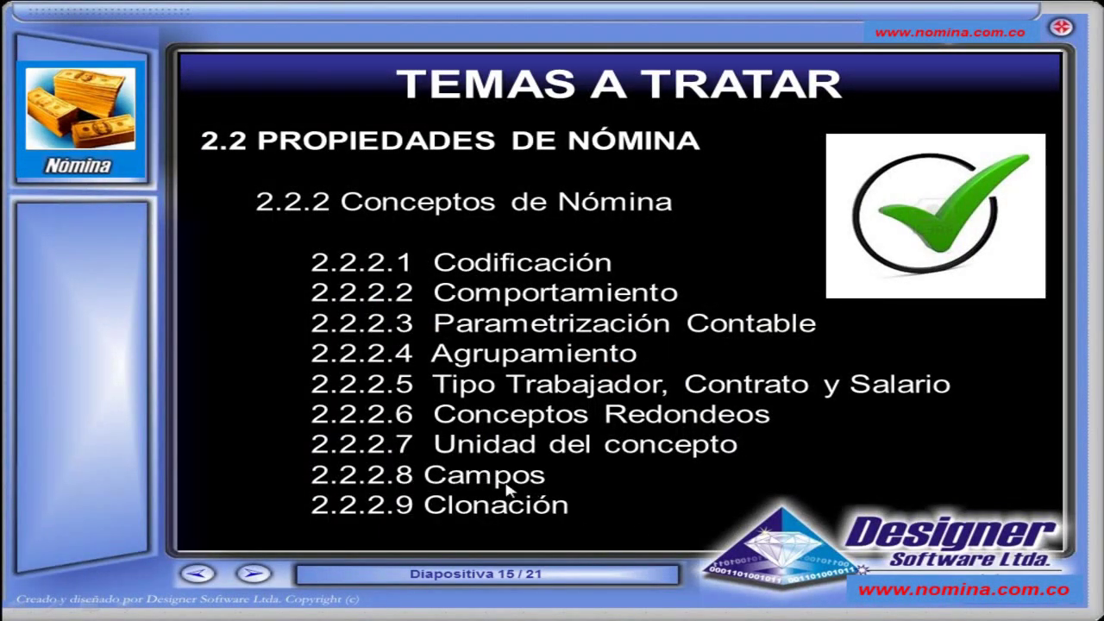
key(alt+Tab)
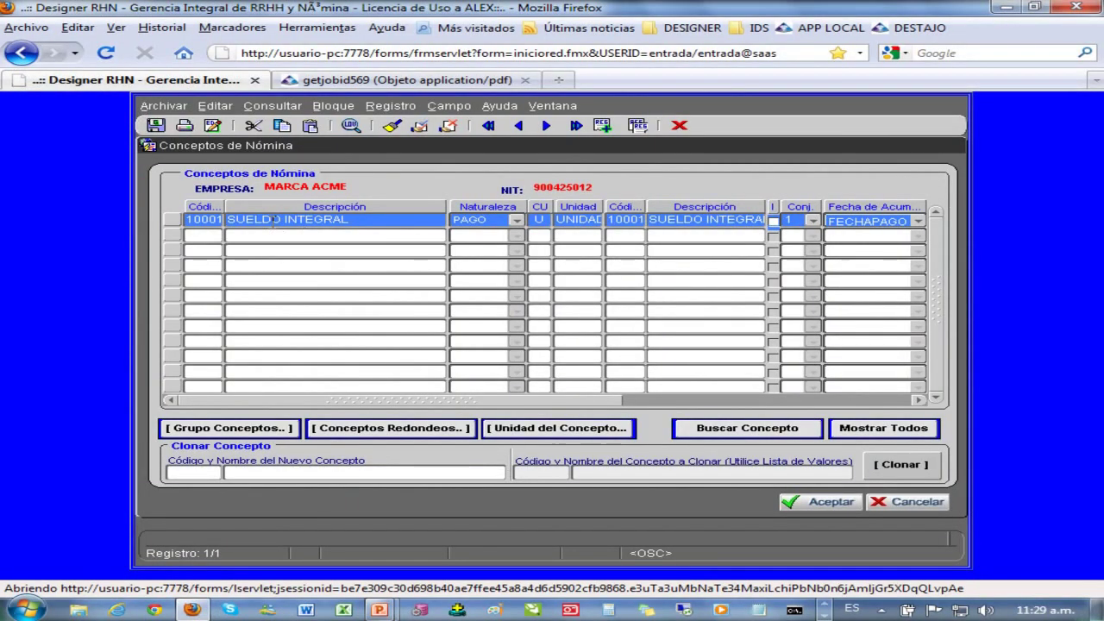
- Review SUELDO INTEGRAL's nature options, keeping PAGO, and bring up the Conceptos search list
click(275, 223)
click(203, 219)
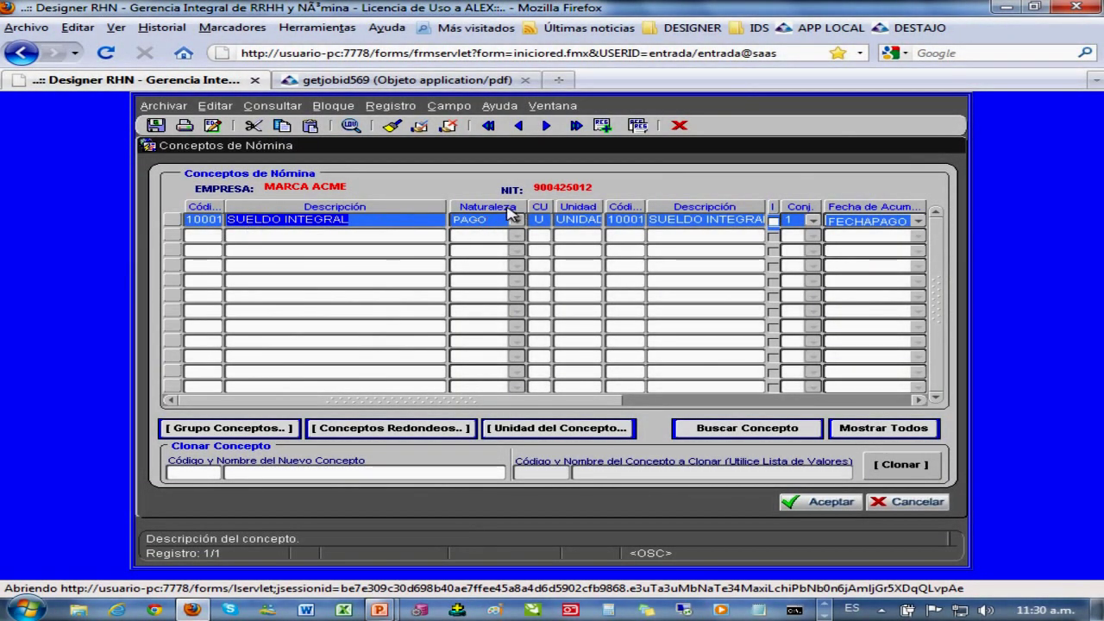
click(517, 221)
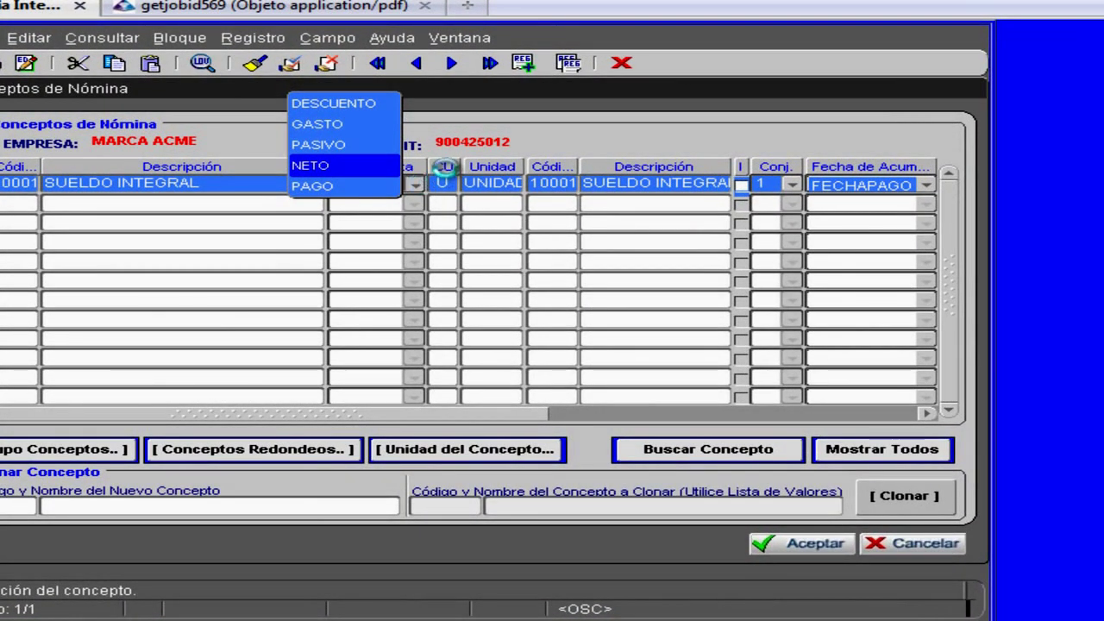
click(446, 167)
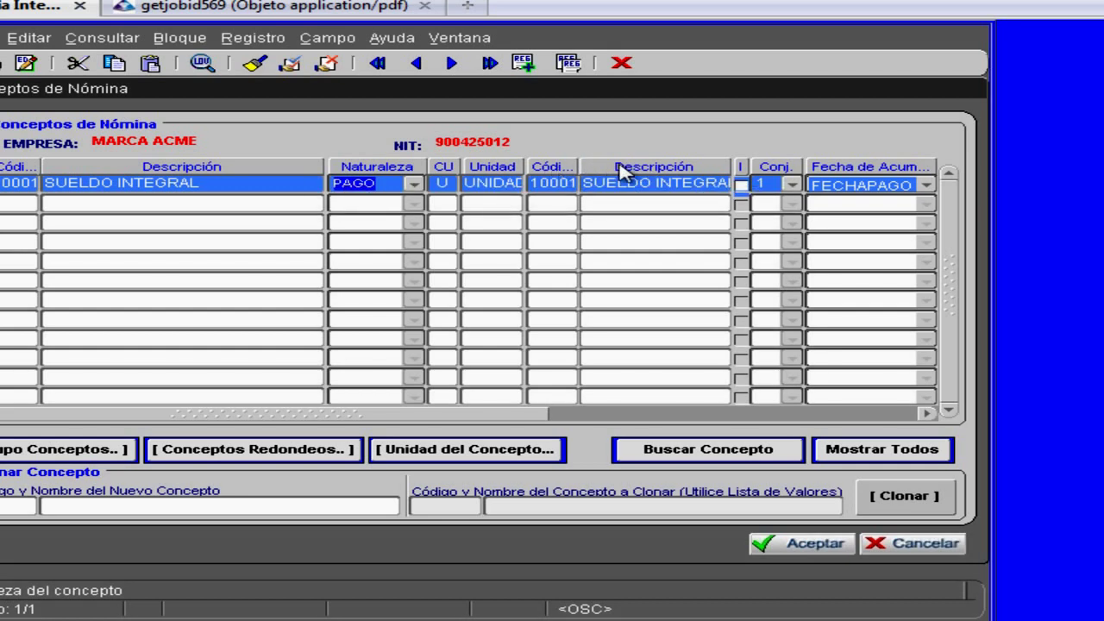
click(729, 466)
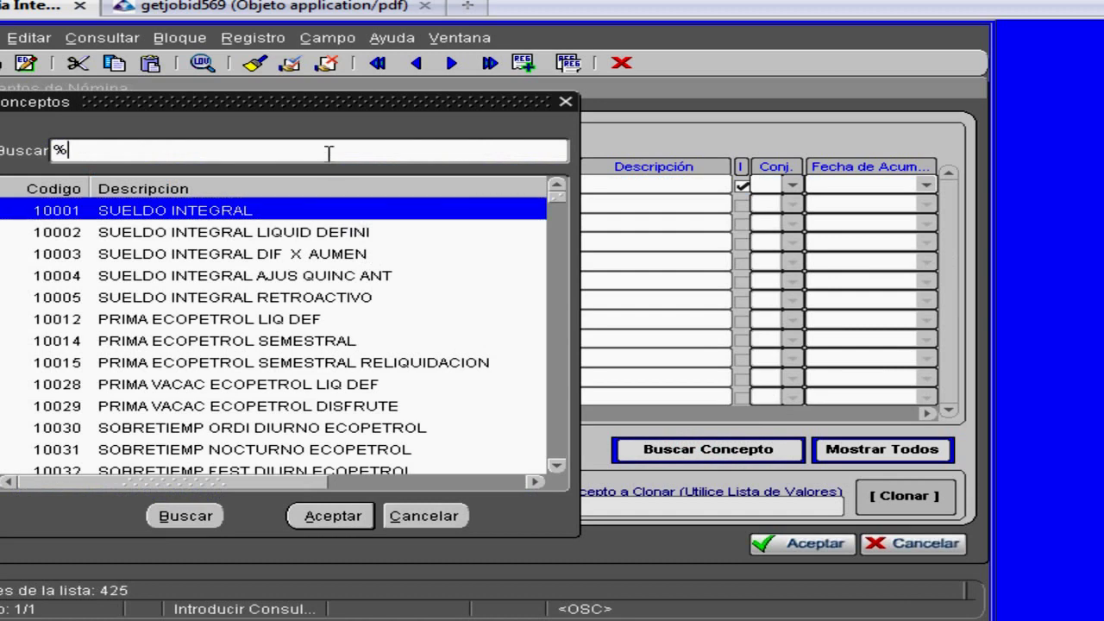
- Query the concepts whose description matches %SOLIDA%
key(Return)
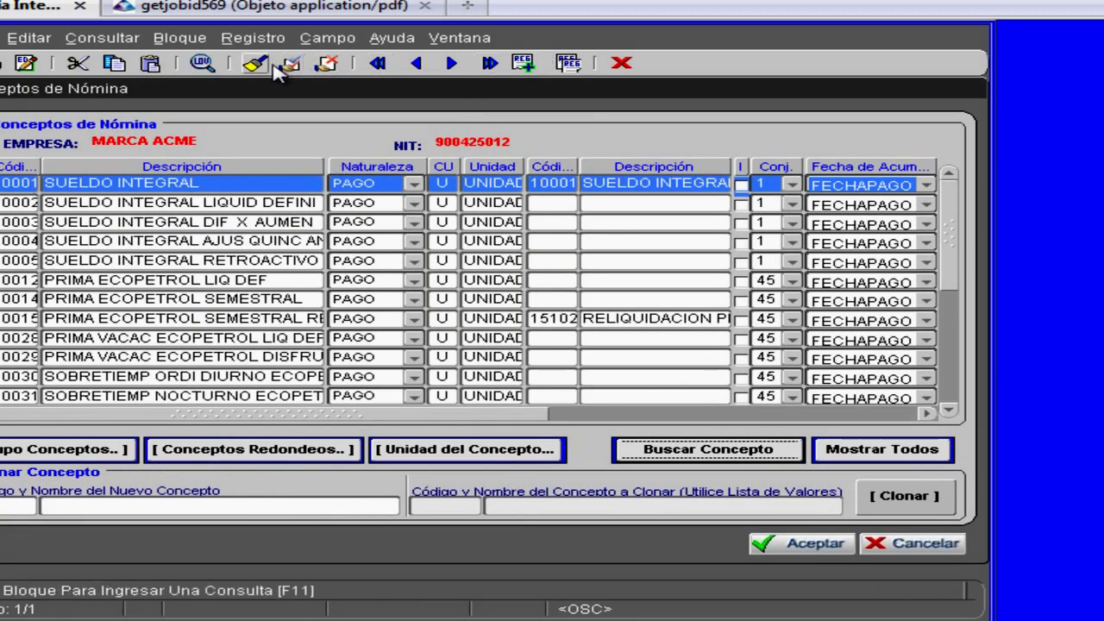
click(275, 67)
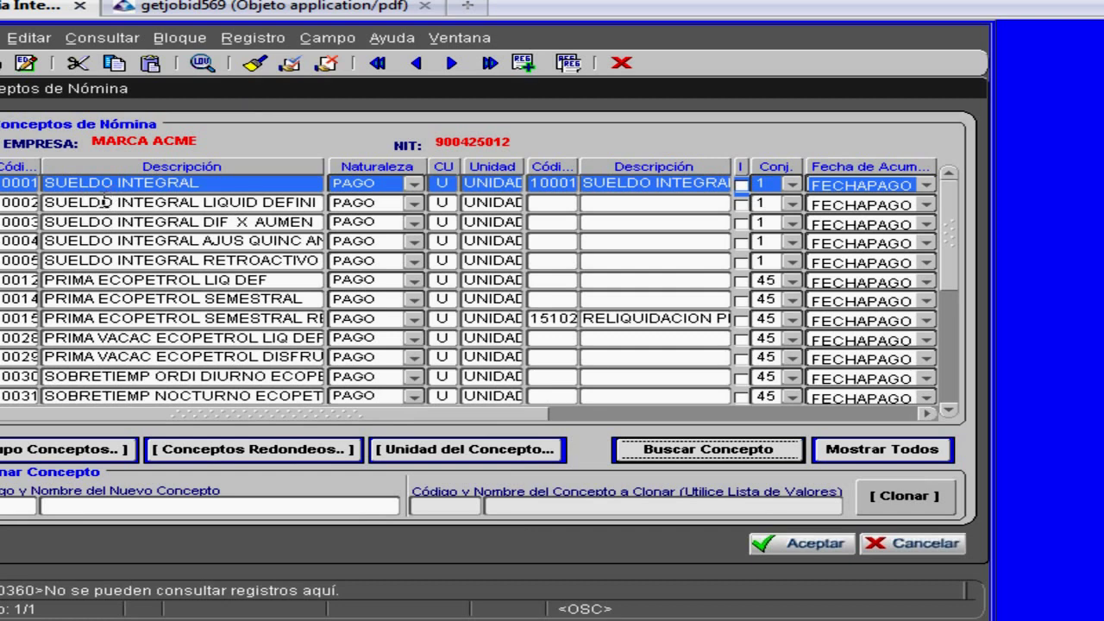
click(103, 202)
click(255, 63)
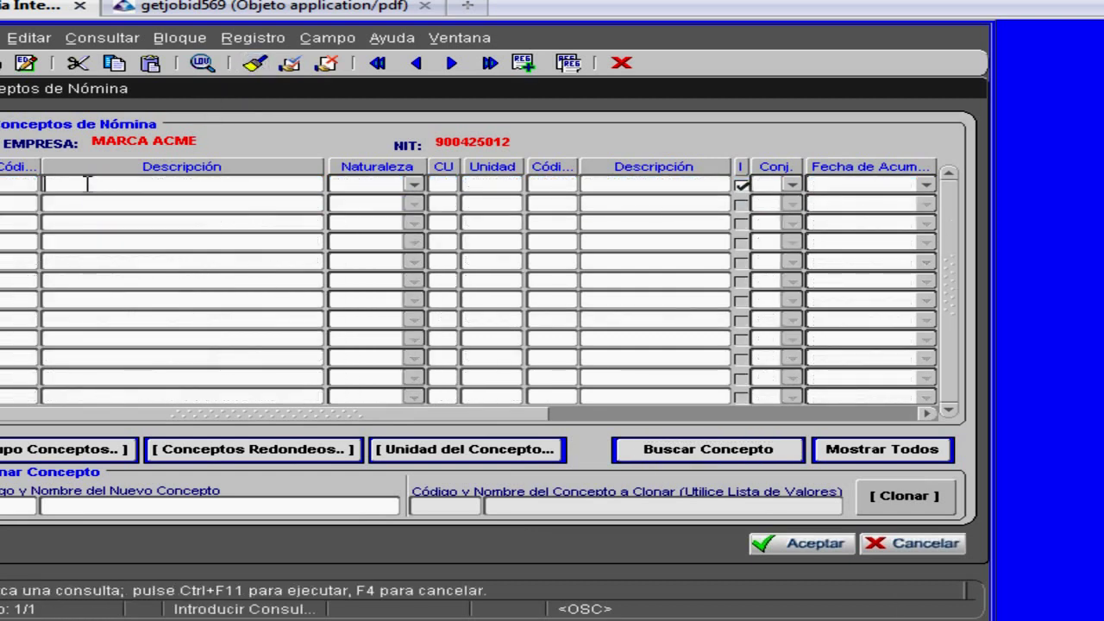
text(%SOLIDA%)
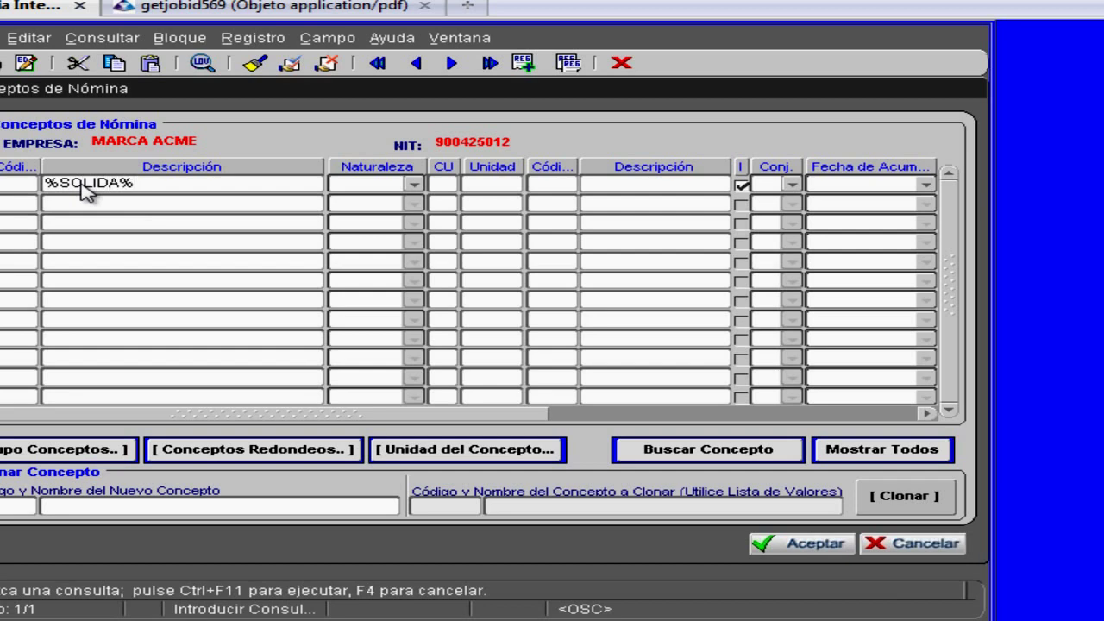
key(ctrl+F11)
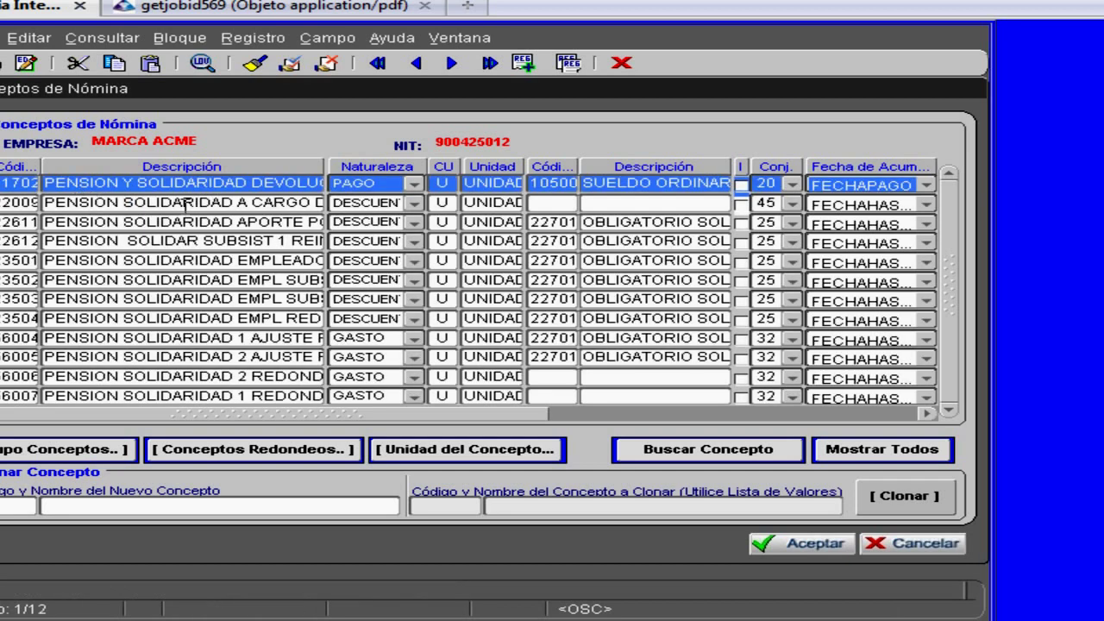
- Widen the description column and move down through concepts 2612, 3504, 6004 and 6005
drag(46, 223, 365, 222)
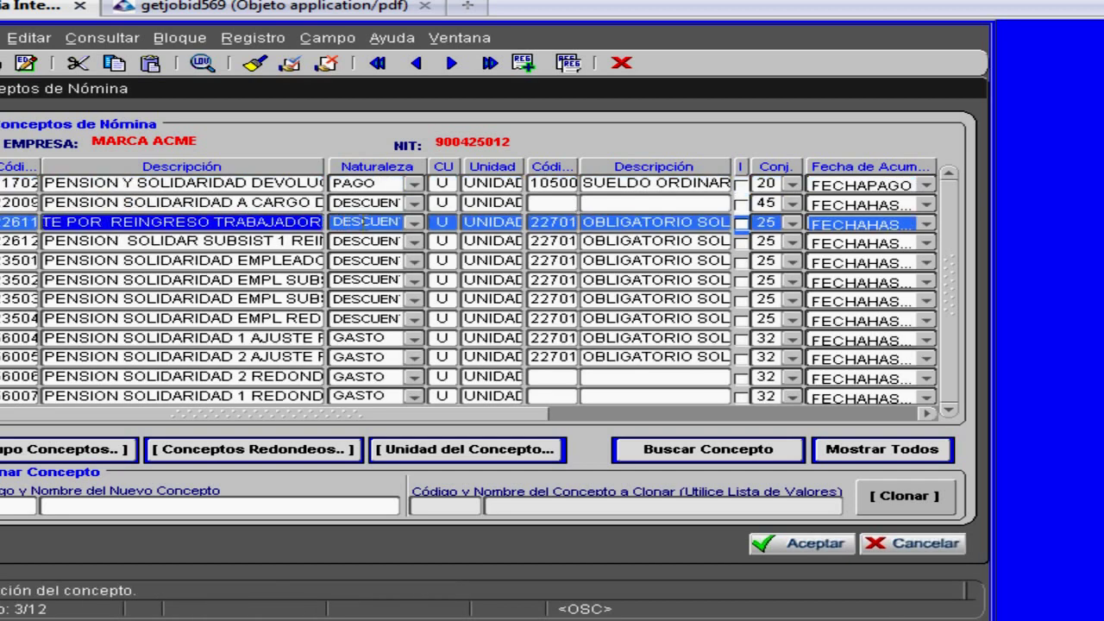
drag(141, 245, 325, 249)
click(202, 259)
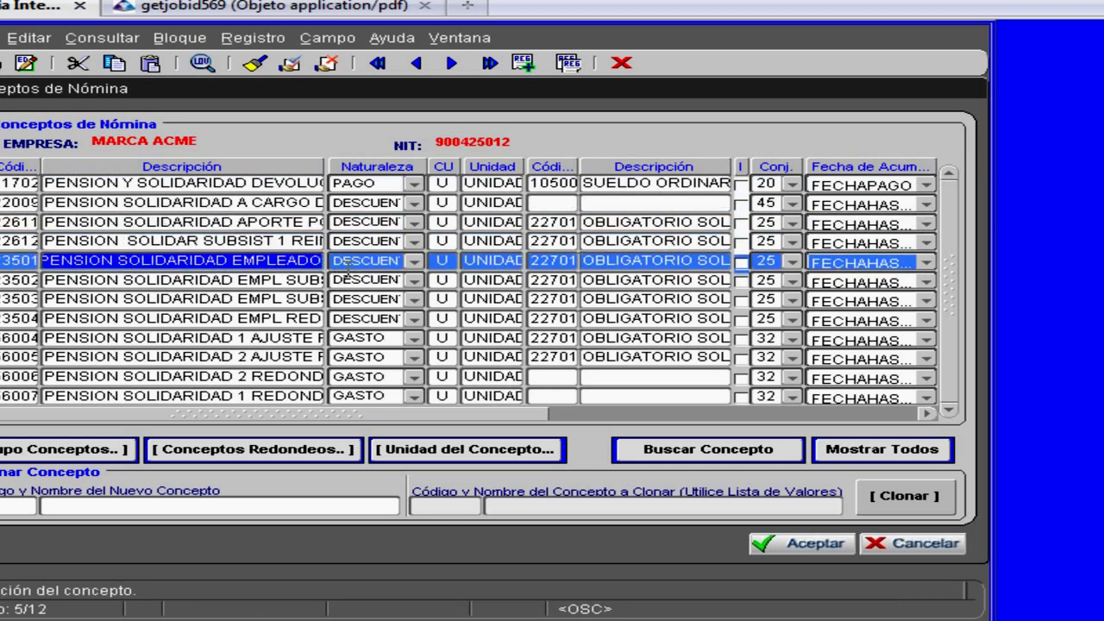
drag(266, 281, 367, 291)
drag(278, 302, 344, 319)
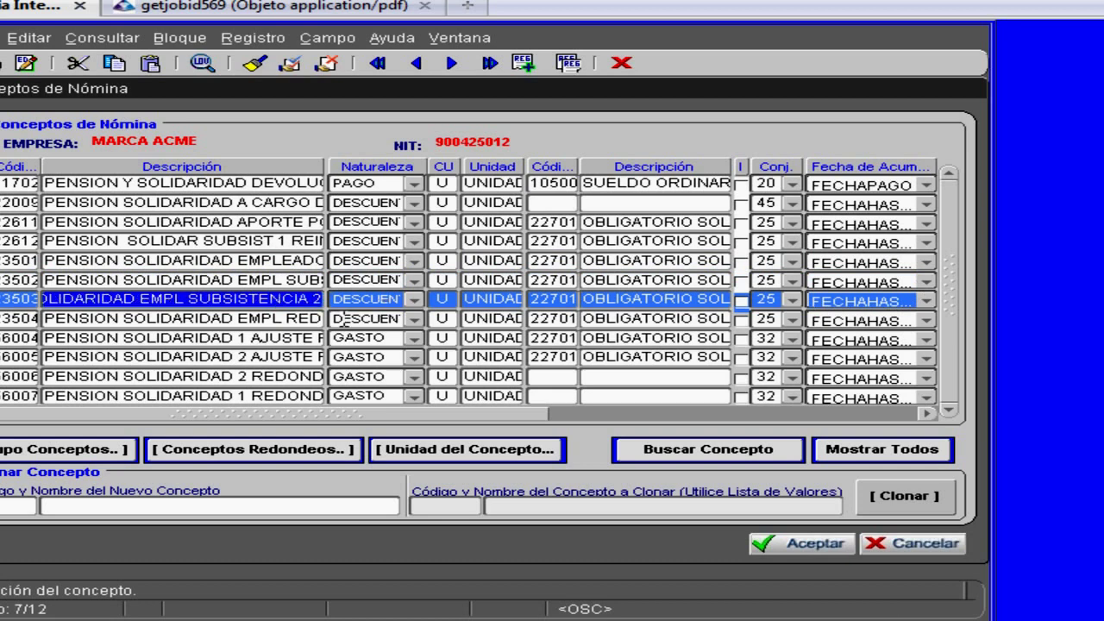
click(294, 321)
click(247, 338)
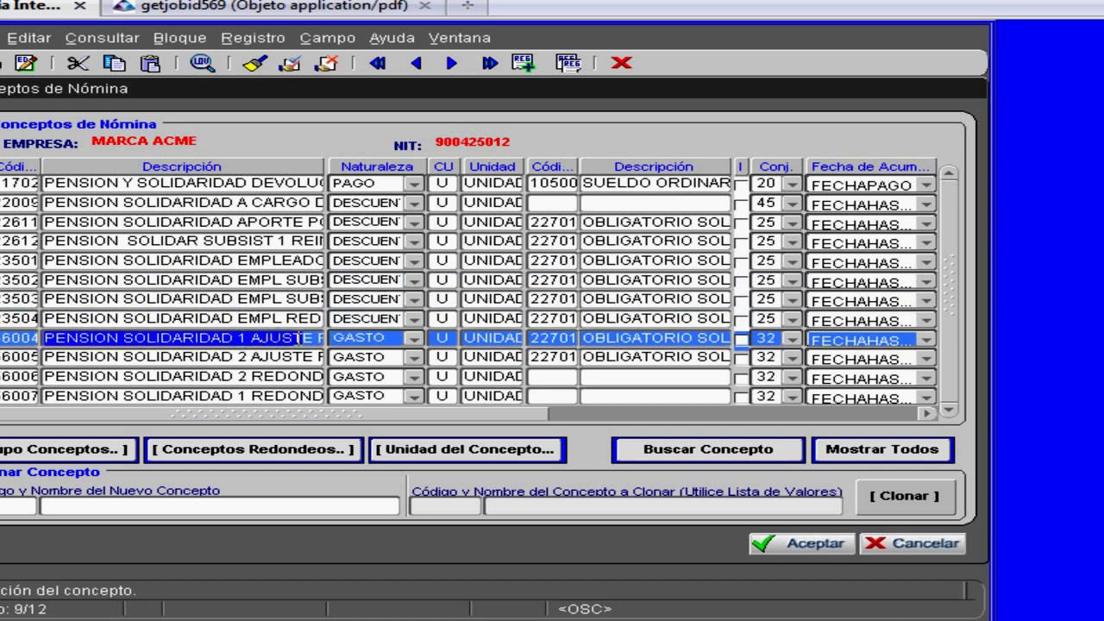
click(237, 358)
- Move back up to the pension solidaridad aporte concept and read its full linked description
click(242, 337)
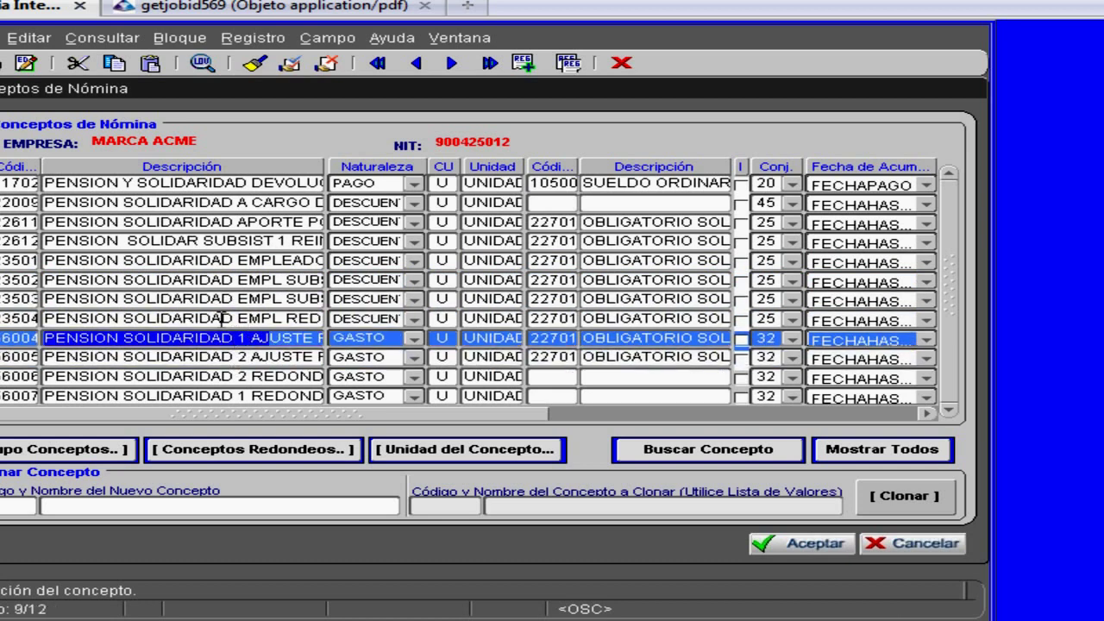
click(221, 318)
click(214, 299)
click(214, 281)
click(216, 259)
click(228, 242)
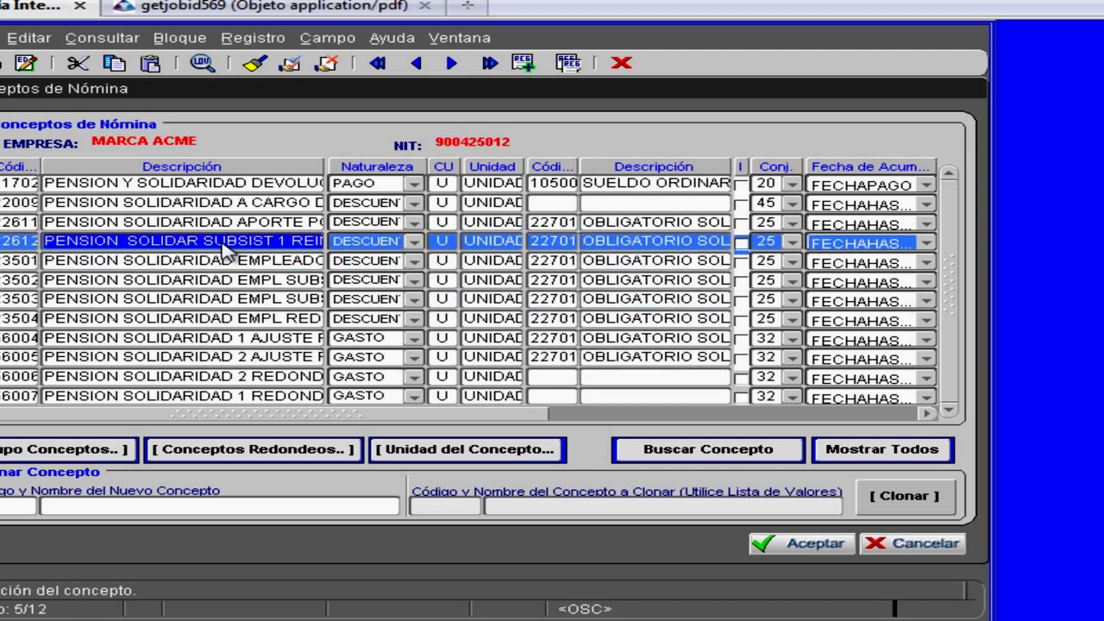
click(551, 222)
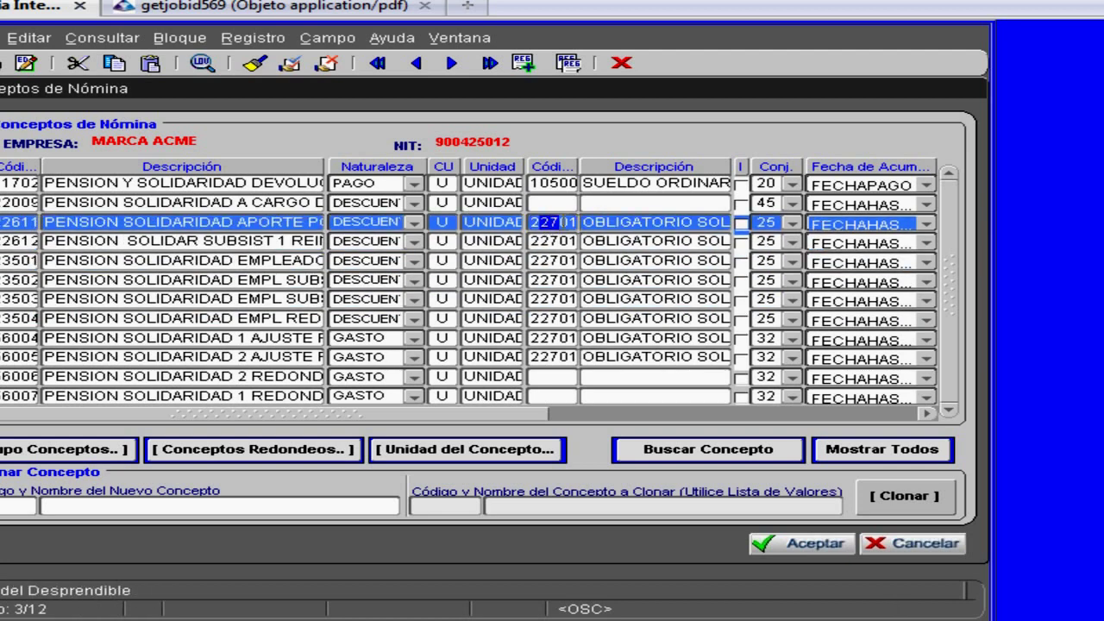
drag(585, 225, 749, 226)
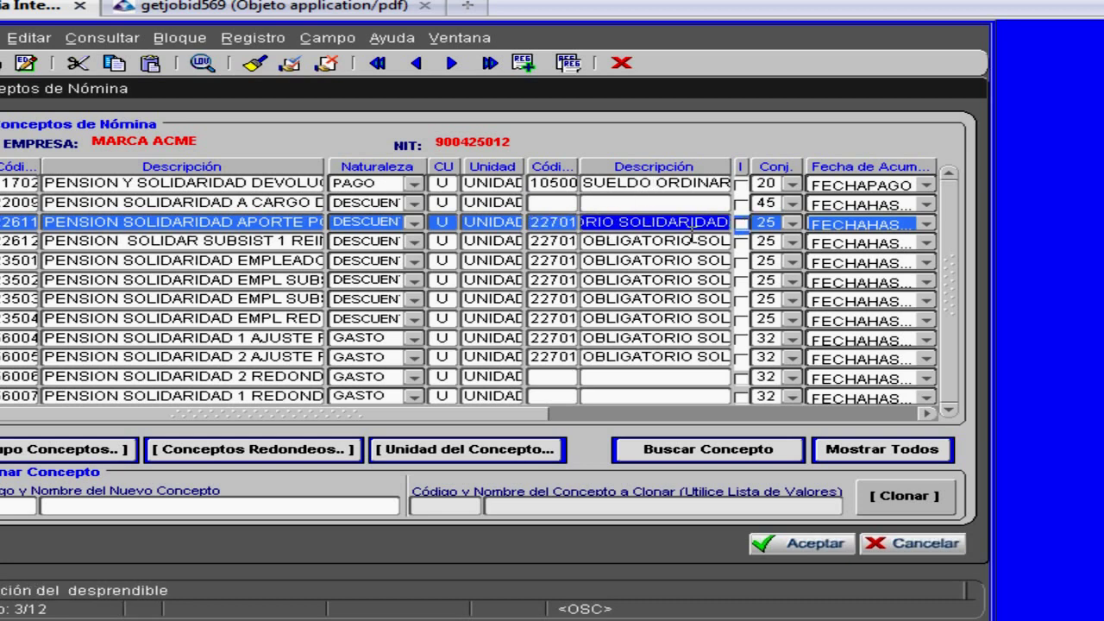
- Step through concepts 23502, 56005 and 23503, check 22611's link to 22701, then clear the list
key(Down)
key(Down)
key(Down)
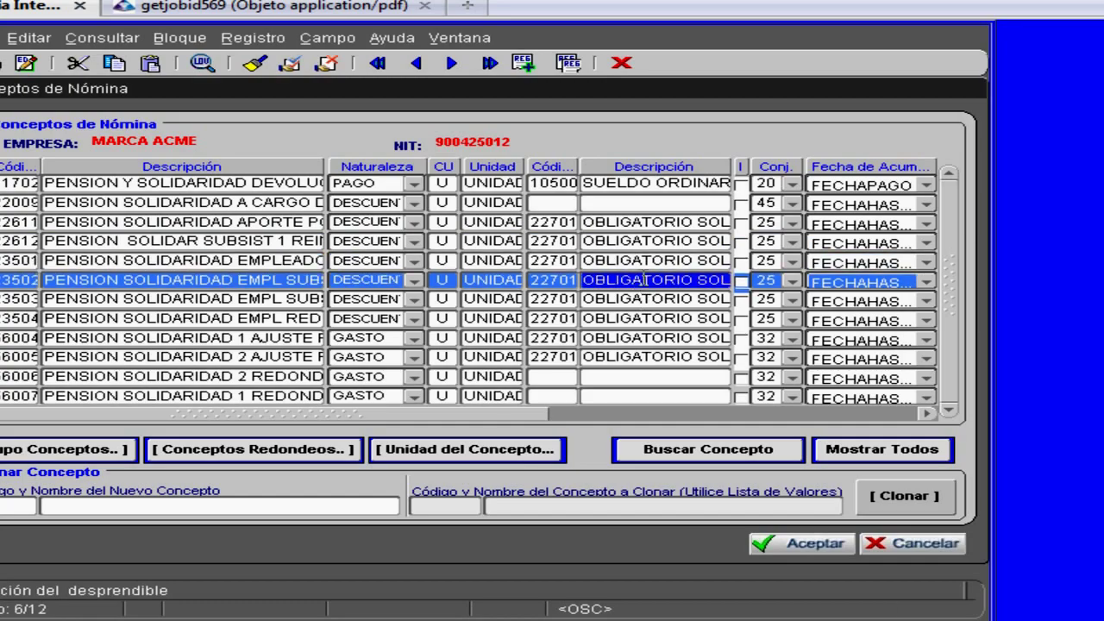
key(Down)
key(Down)
key(Down)
key(Down)
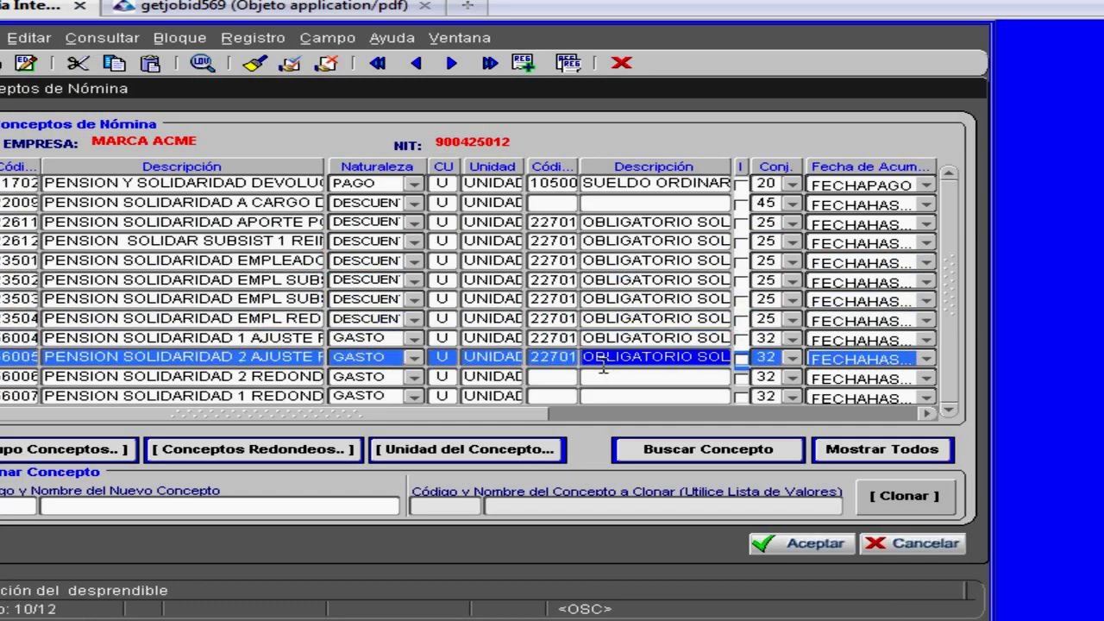
key(Up)
key(Up)
key(Up)
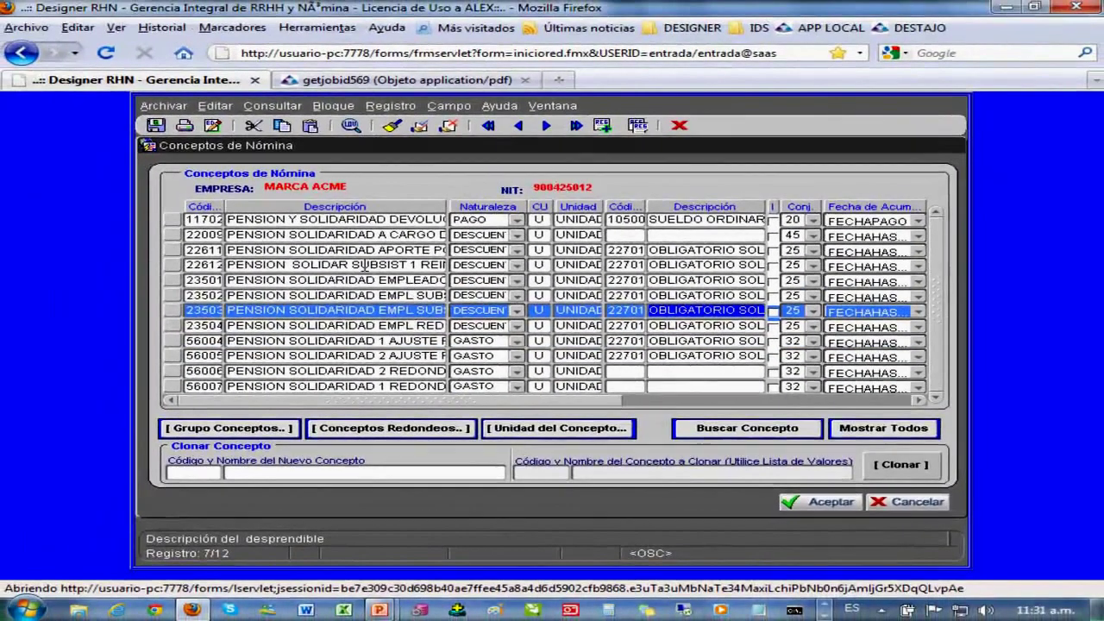
key(Up)
key(Up)
key(Up)
key(Up)
key(Down)
key(Down)
key(Down)
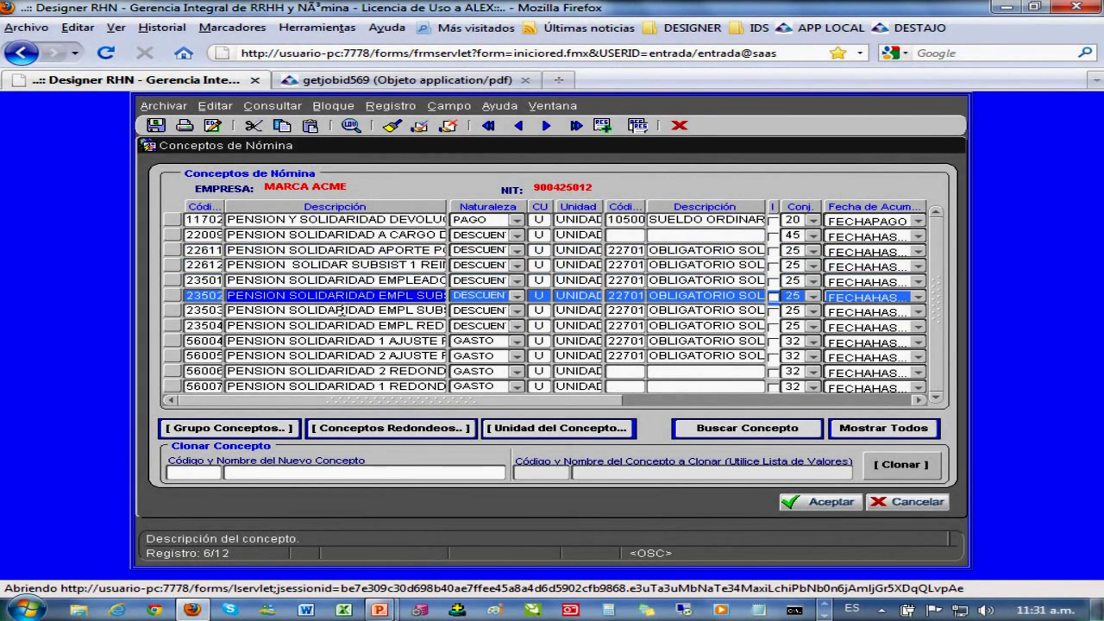
click(341, 312)
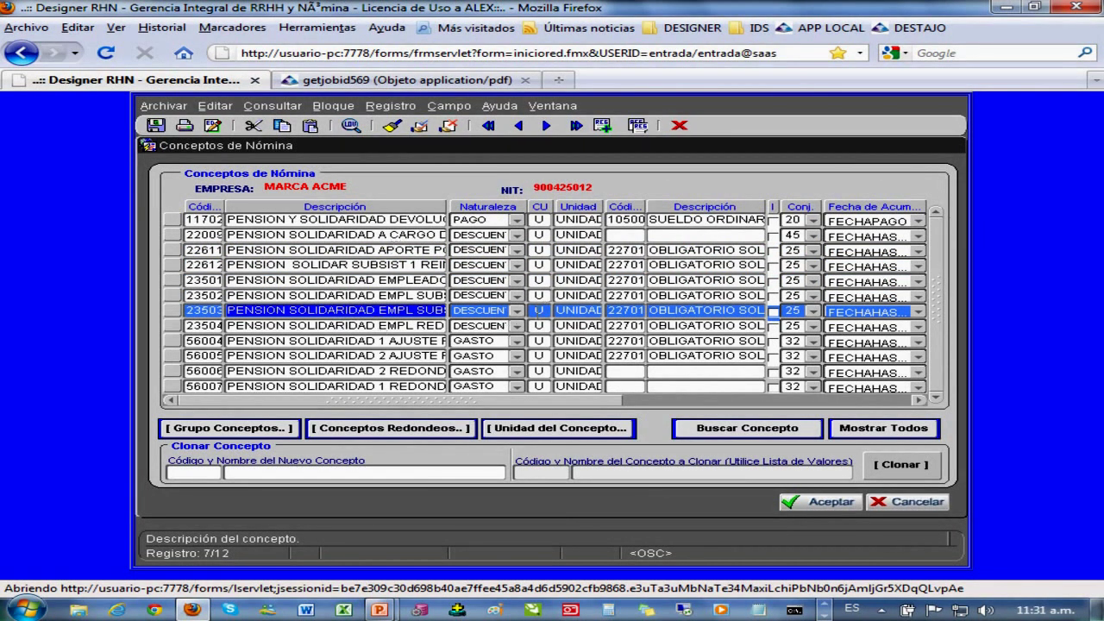
click(627, 251)
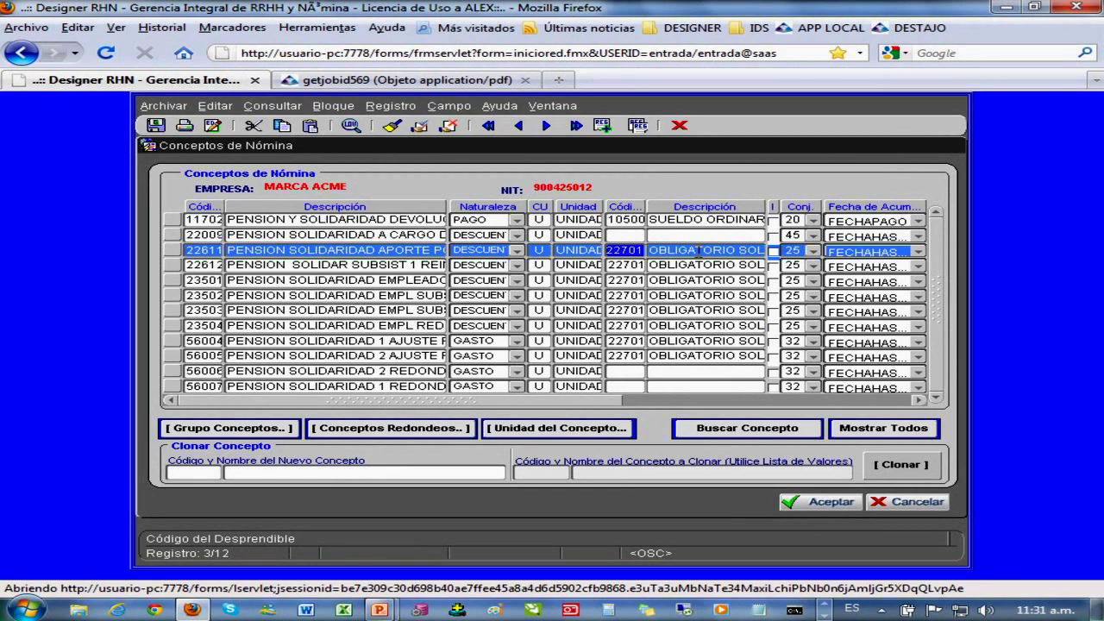
click(699, 250)
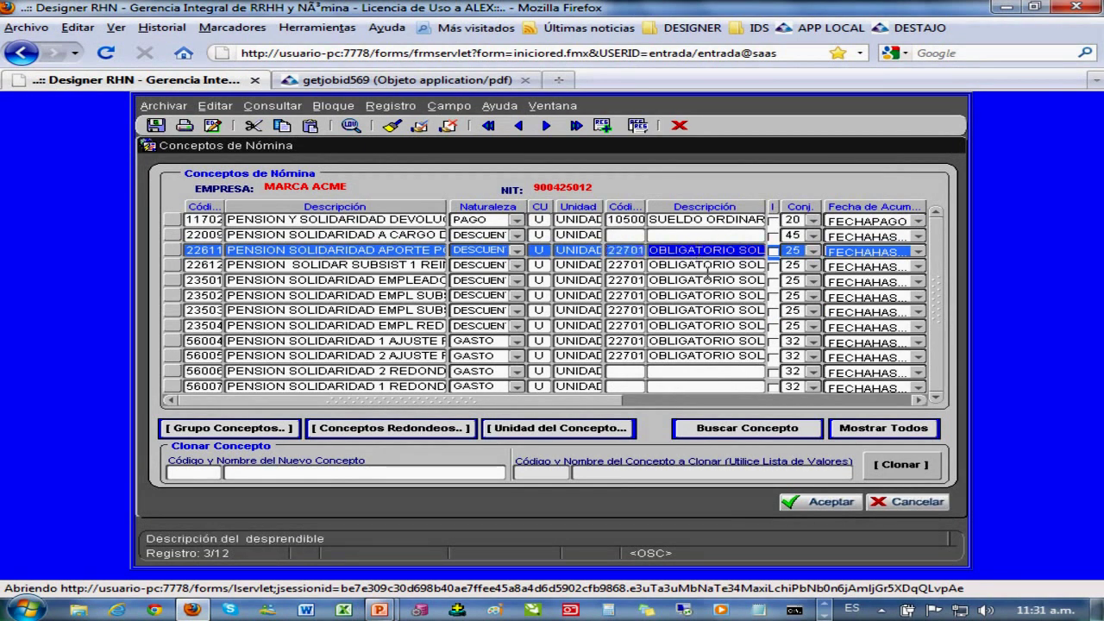
click(393, 130)
- Search concepts by description %VACACIO, then clear the results for a new query
click(253, 220)
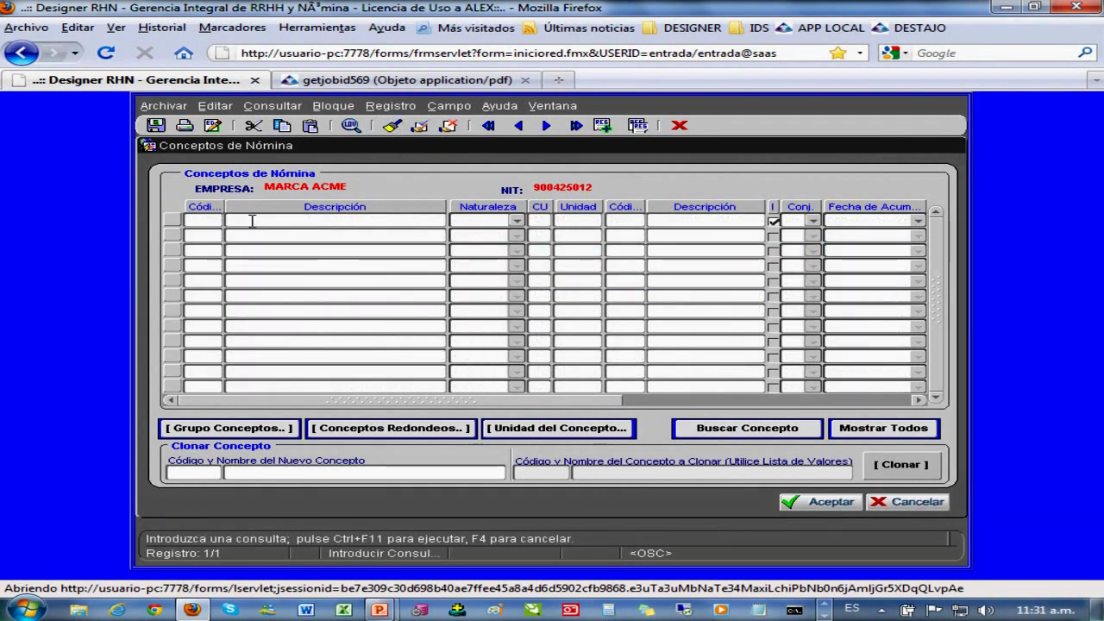
text(%VACACIO%)
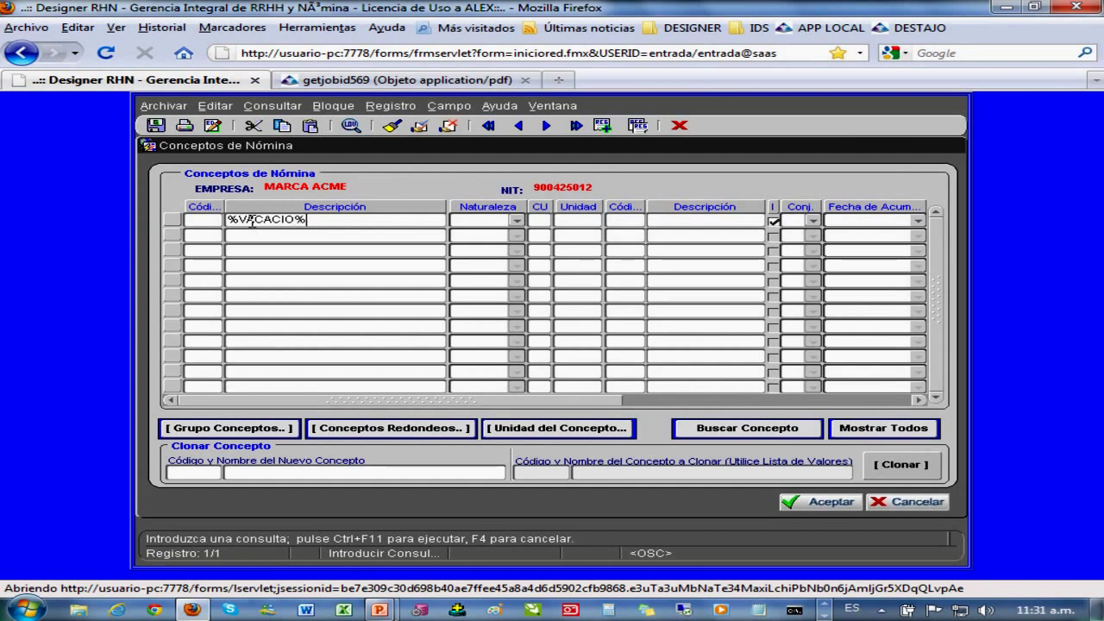
key(ctrl+F11)
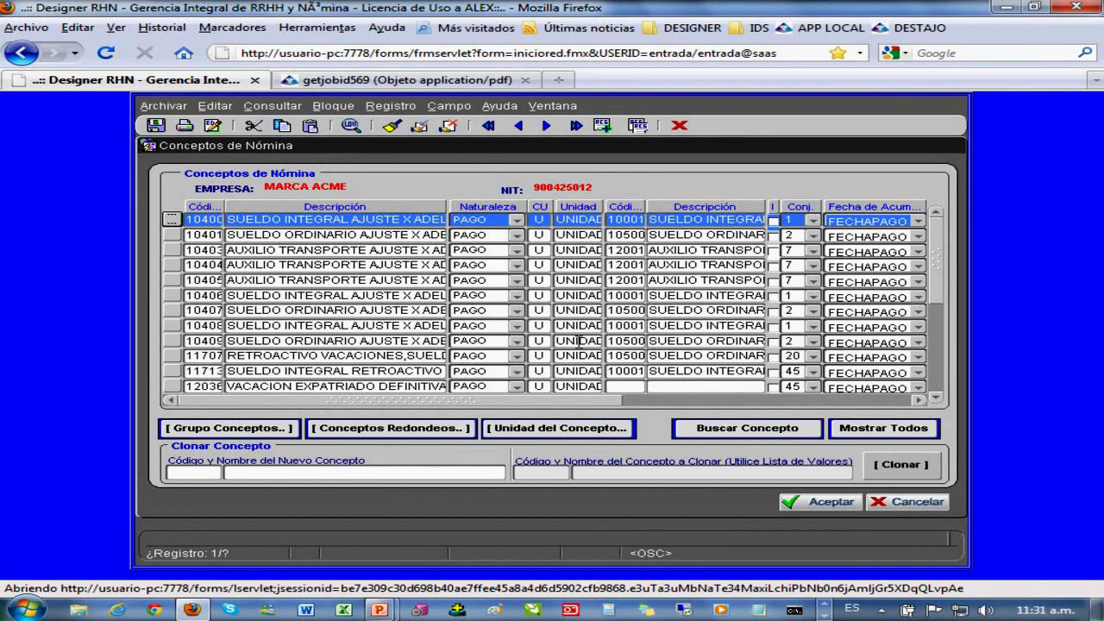
click(336, 326)
click(391, 126)
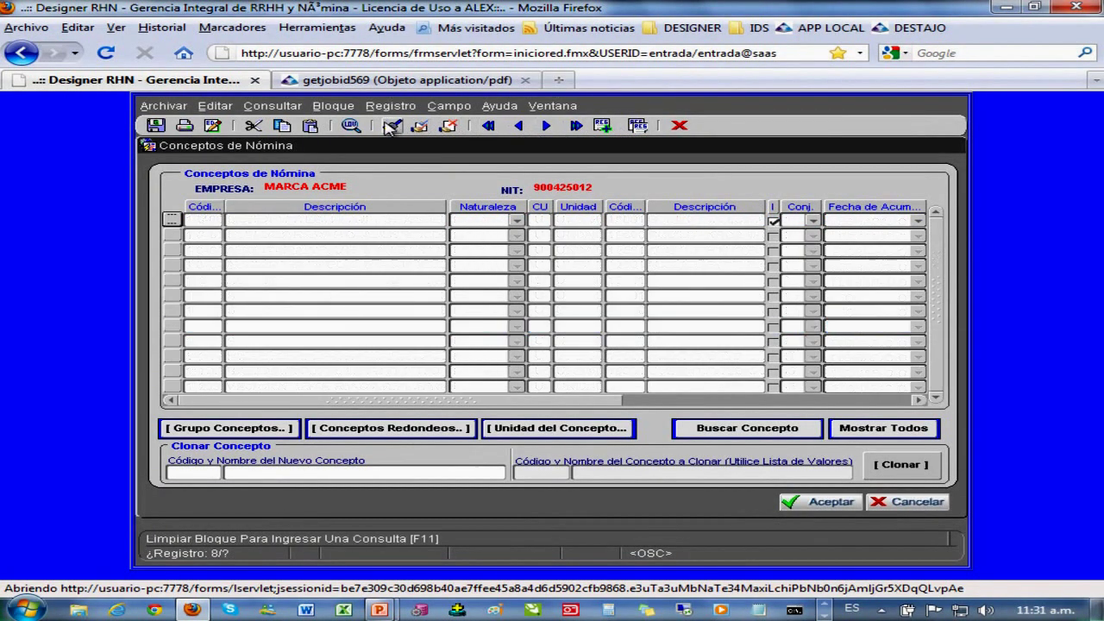
- Query concepts by description %VACA and select vacation concepts 13002 and 13001
click(290, 218)
text(%)
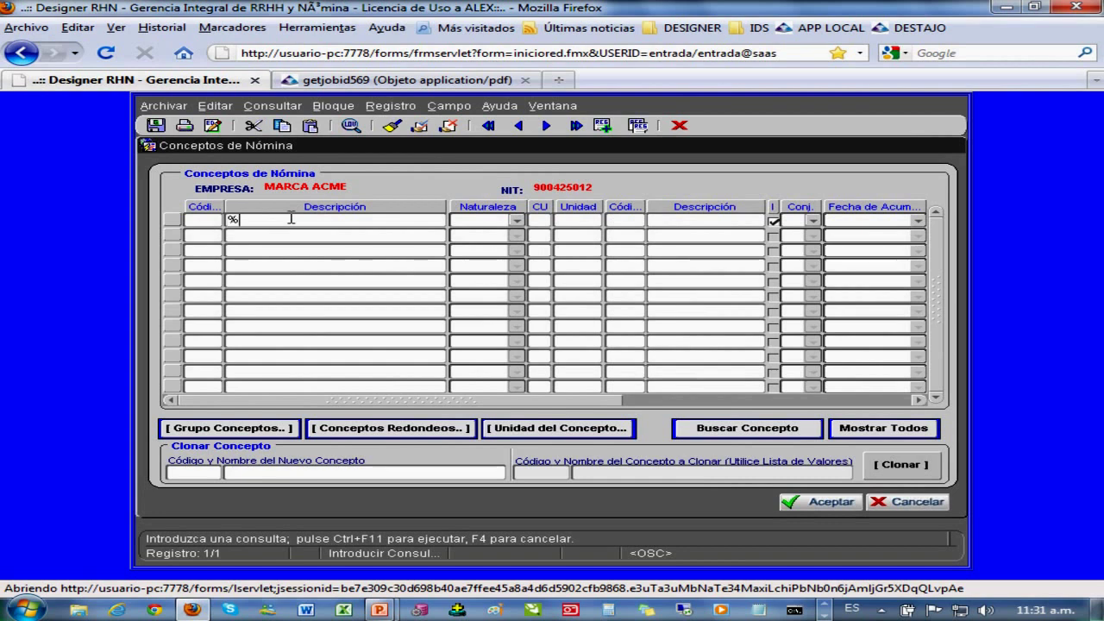
text(VACA%)
key(ctrl+F11)
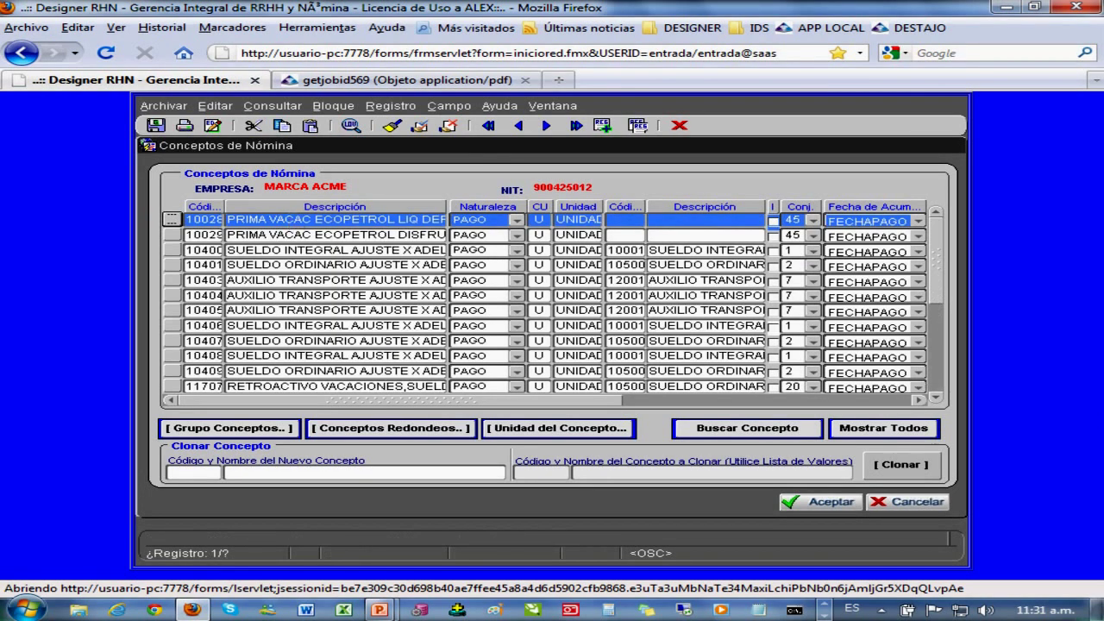
click(938, 380)
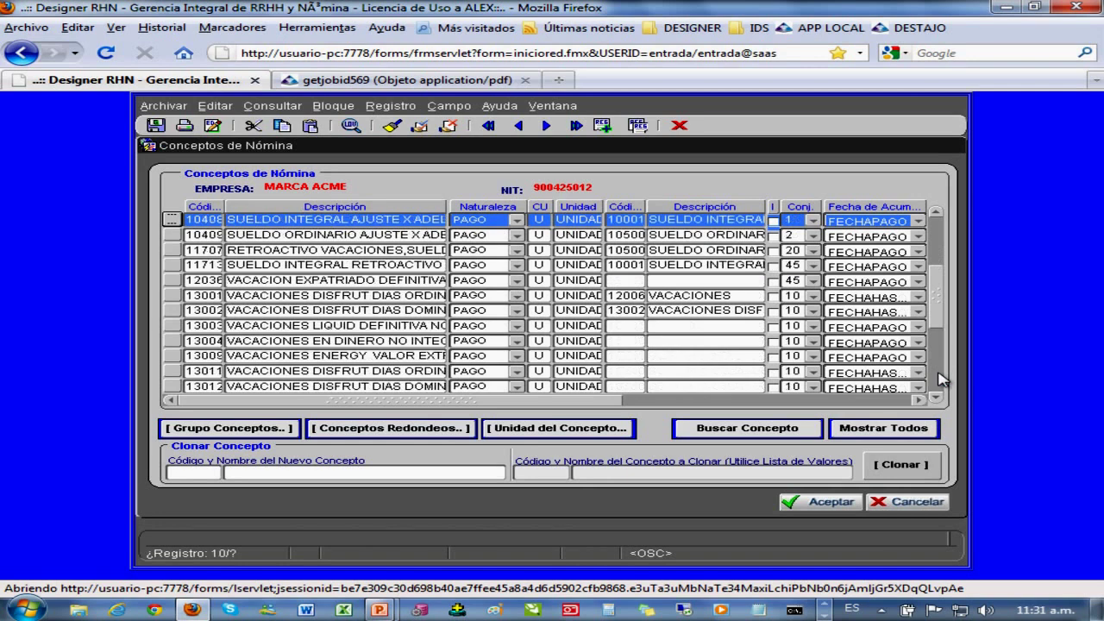
click(335, 312)
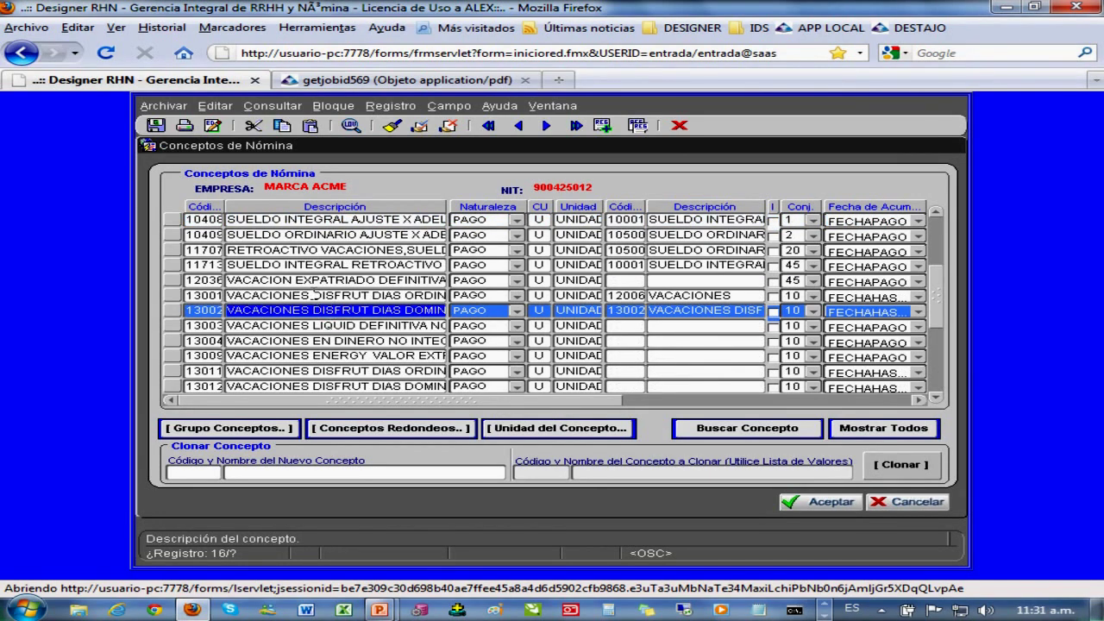
click(313, 295)
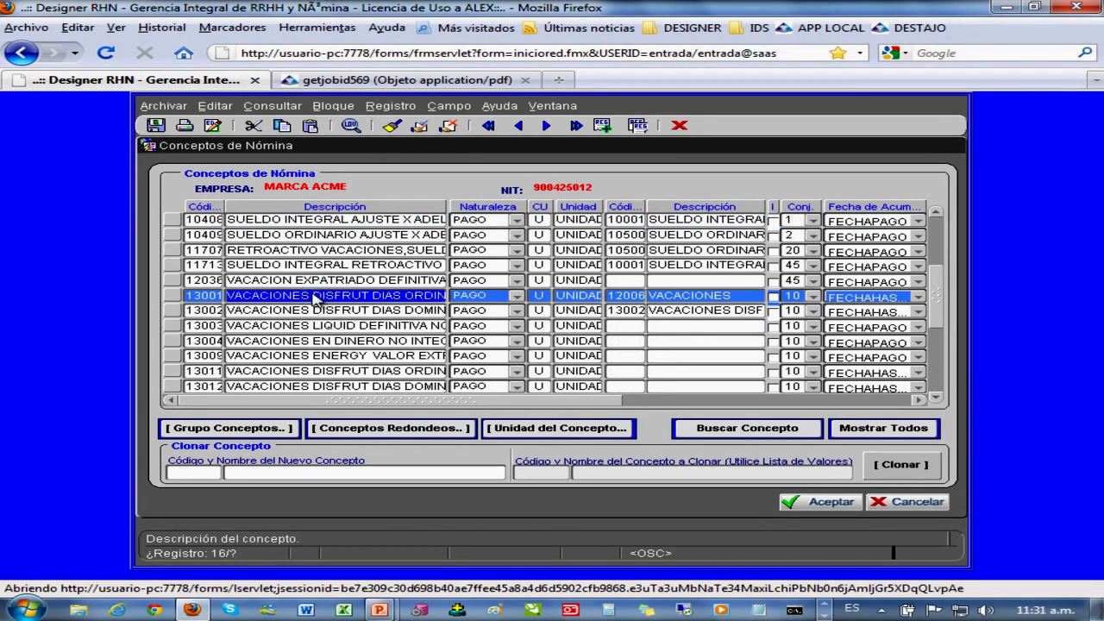
click(934, 307)
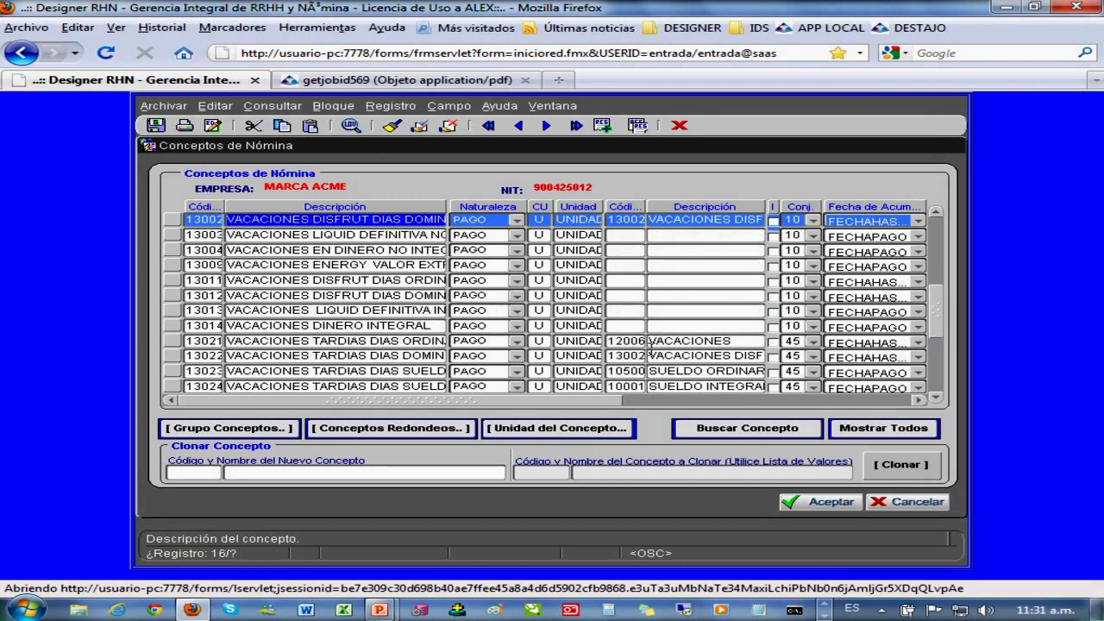
click(621, 343)
click(679, 343)
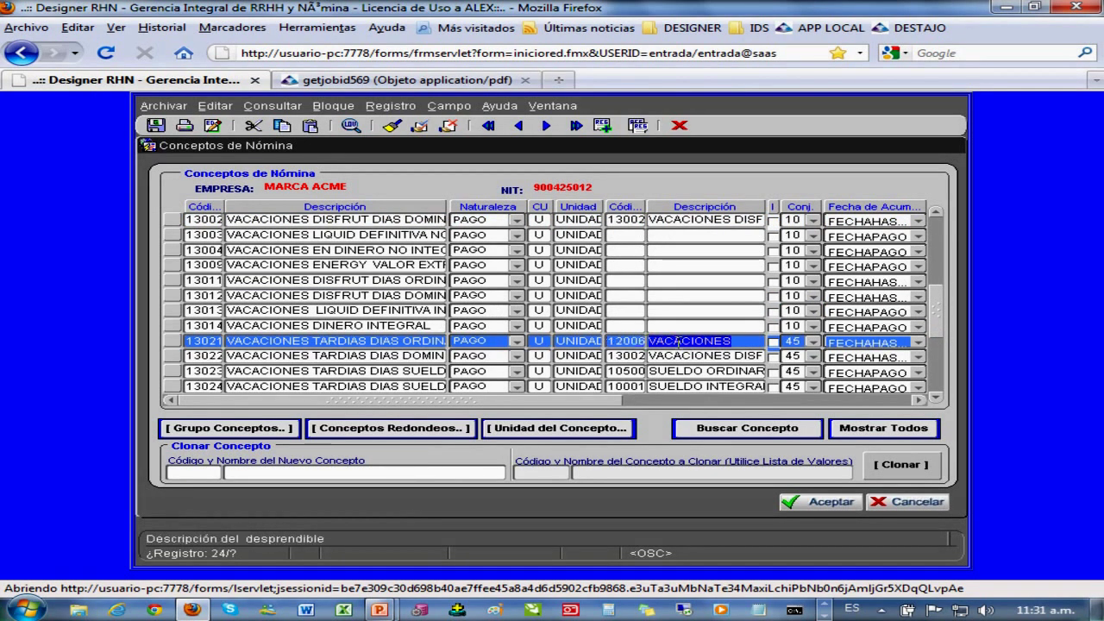
click(943, 296)
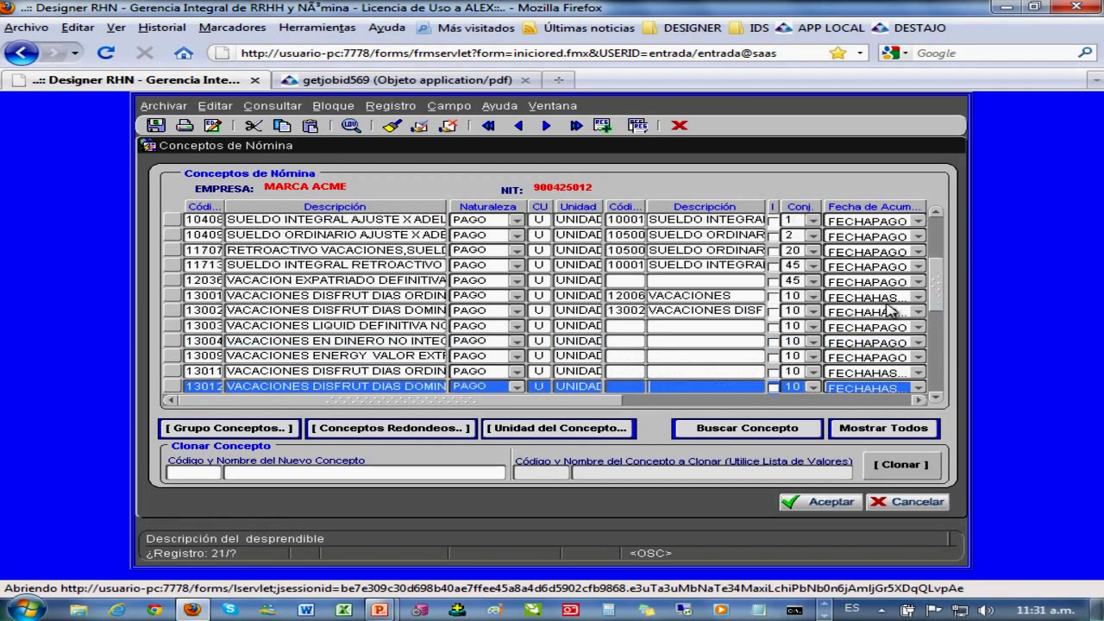
click(622, 295)
click(690, 295)
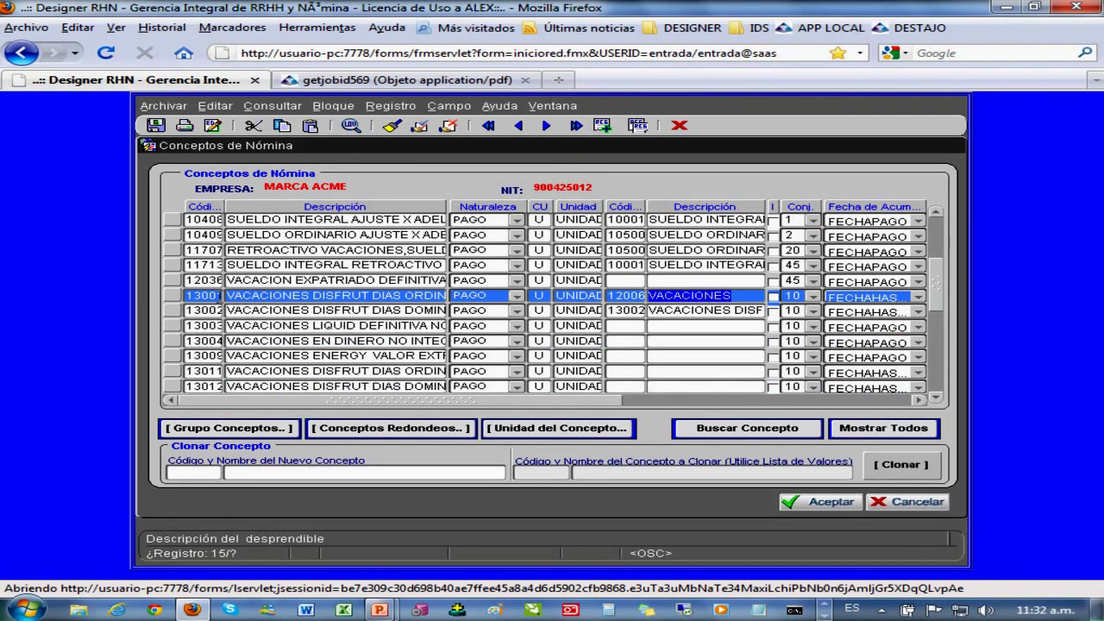
click(205, 296)
drag(944, 300, 943, 326)
click(250, 370)
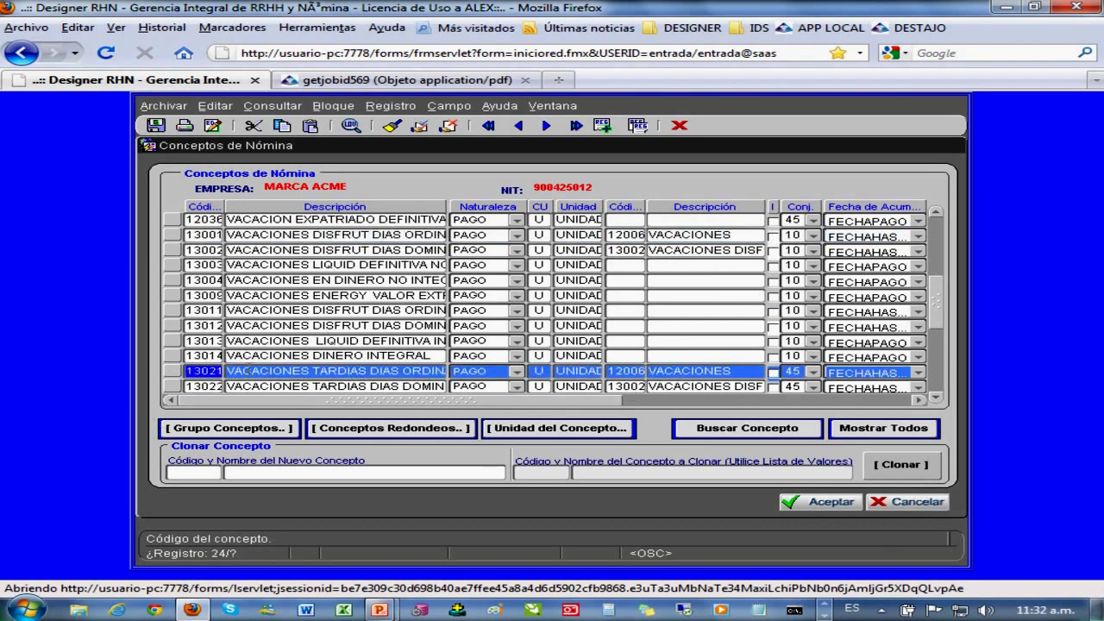
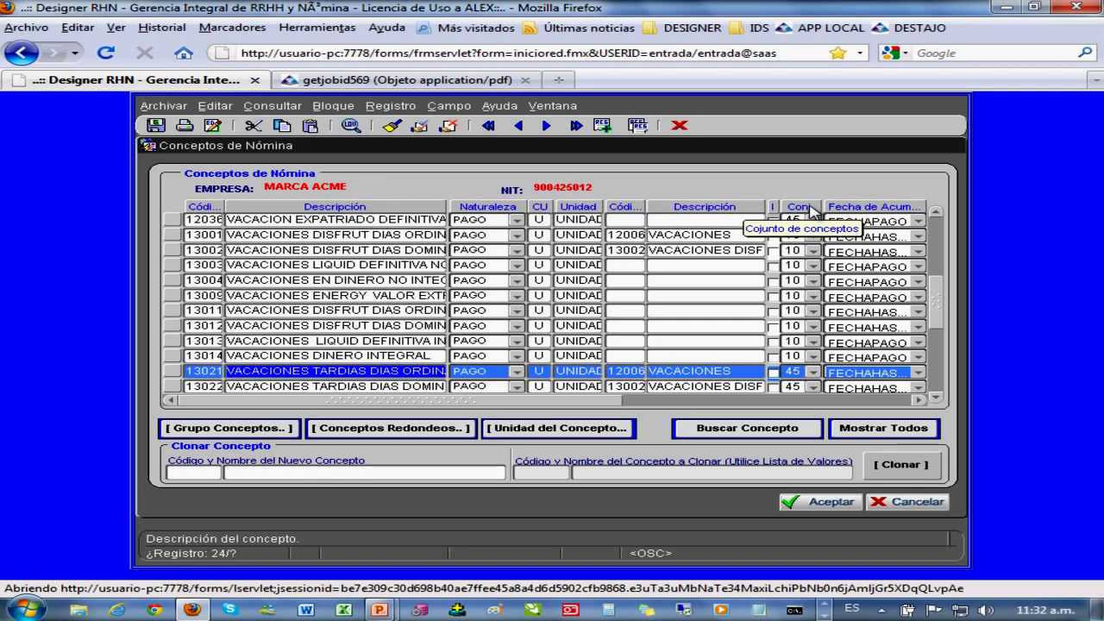
- Browse the list of concept sets and leave the set value at 45
click(813, 220)
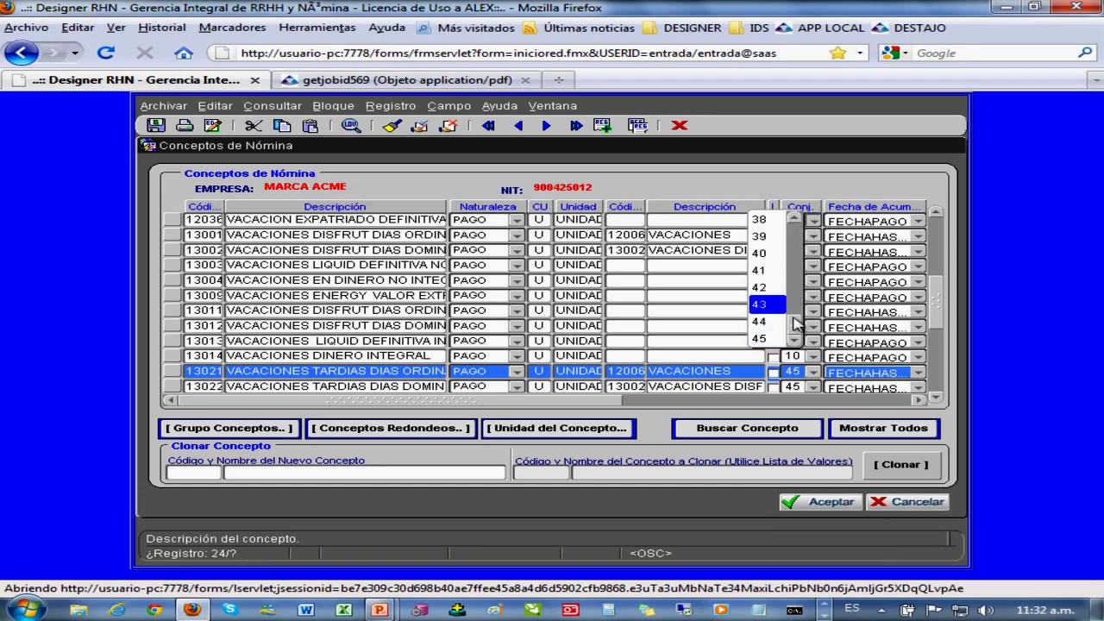
drag(795, 322, 801, 221)
drag(798, 249, 802, 295)
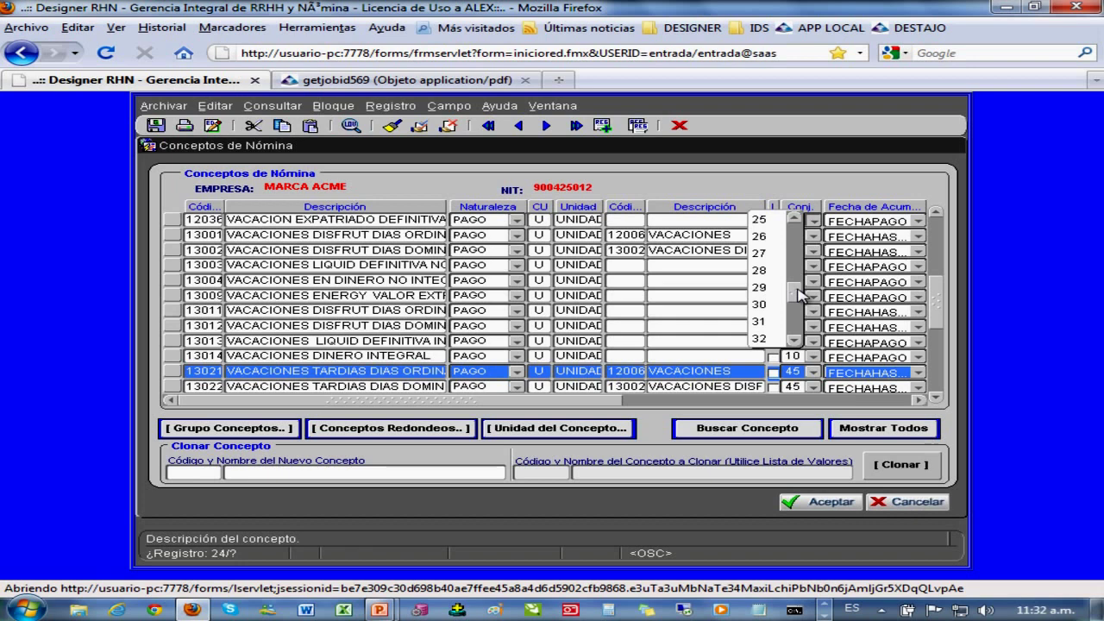
drag(801, 294, 806, 314)
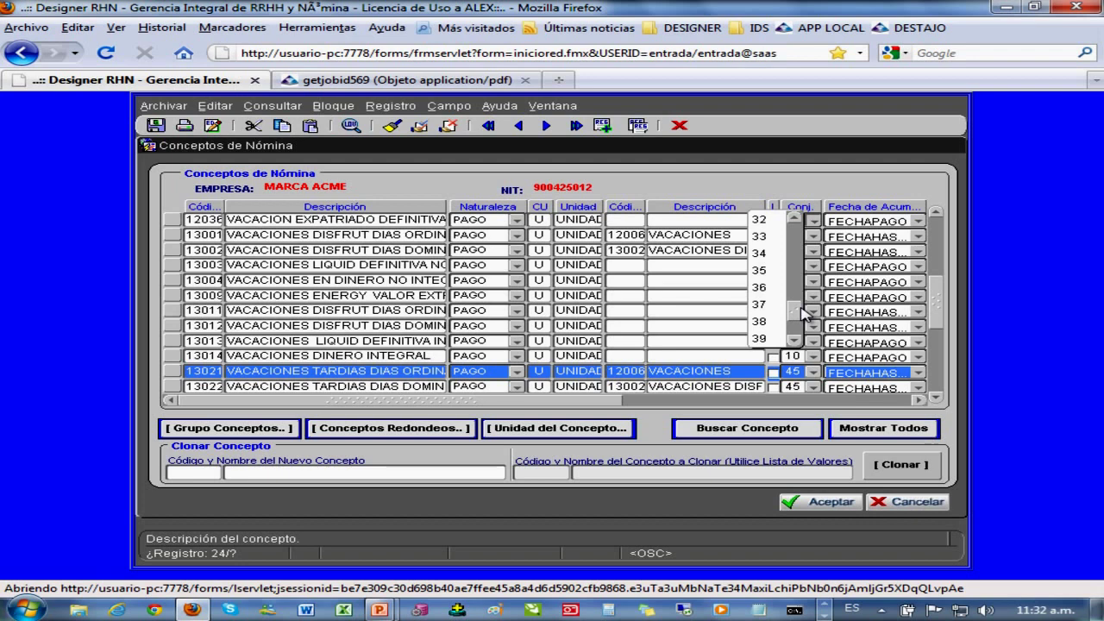
drag(801, 307, 800, 323)
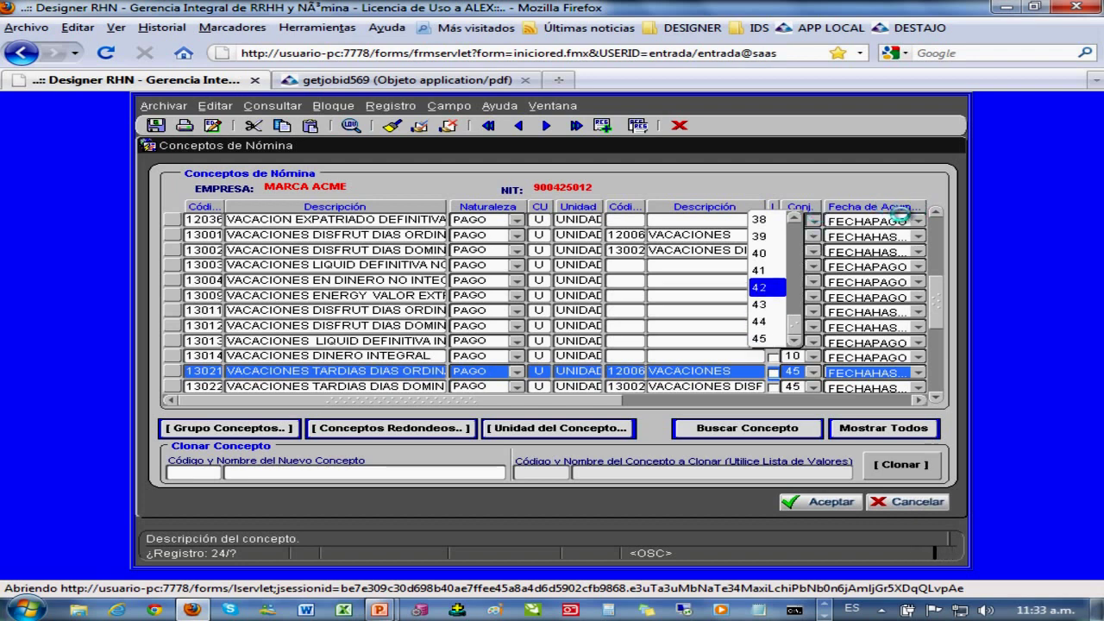
click(897, 220)
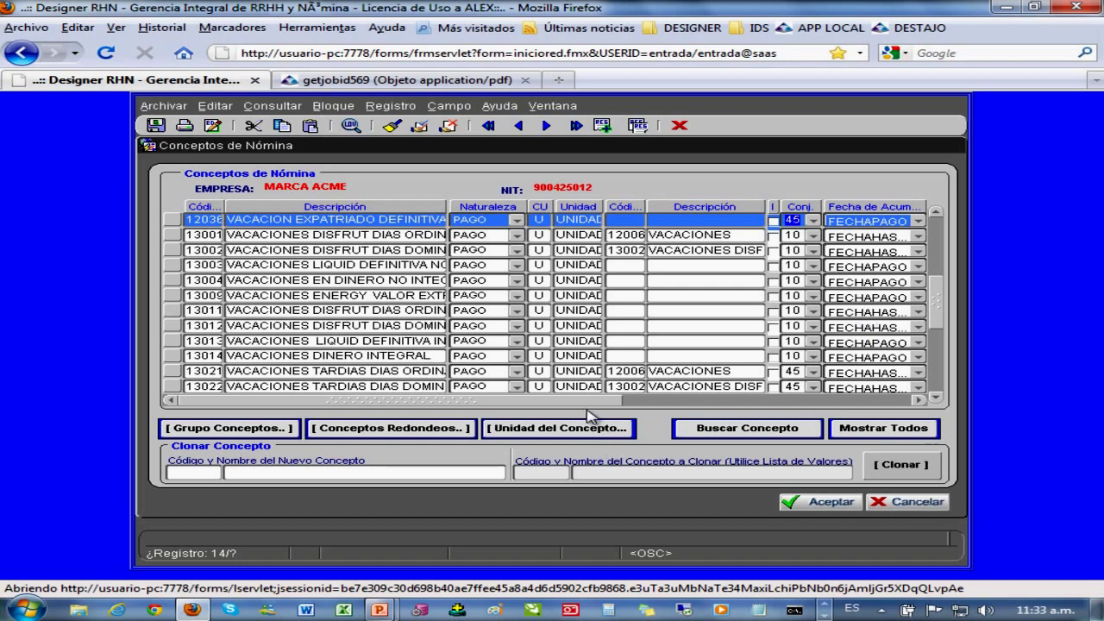
- Scroll the concepts grid right to the Nombre Tercero, Estado and ET columns
drag(594, 404, 845, 429)
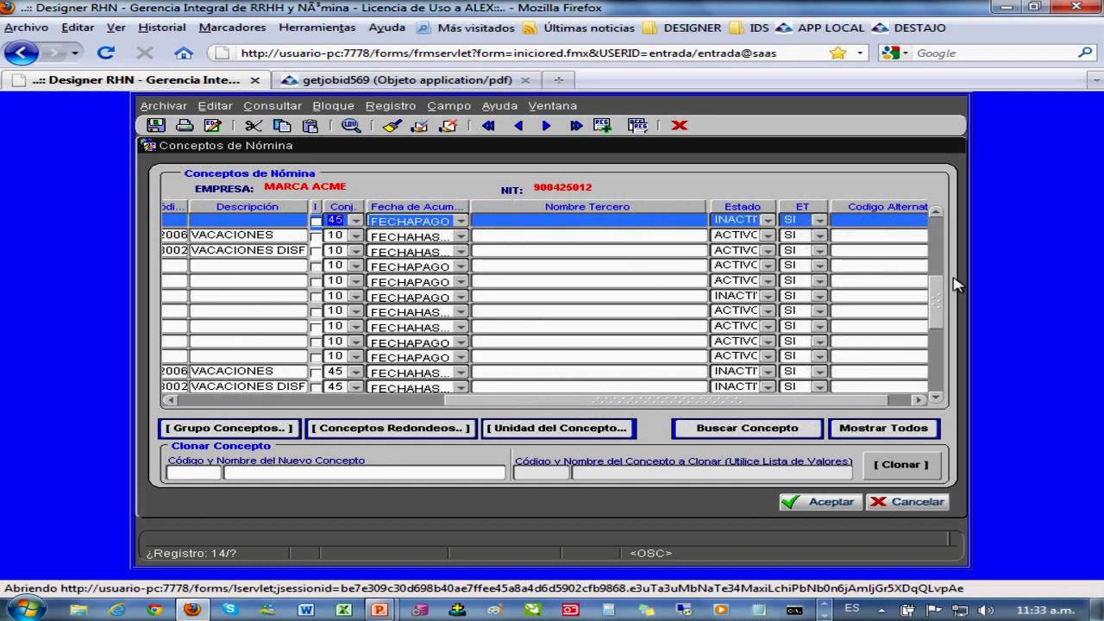
drag(938, 323, 936, 345)
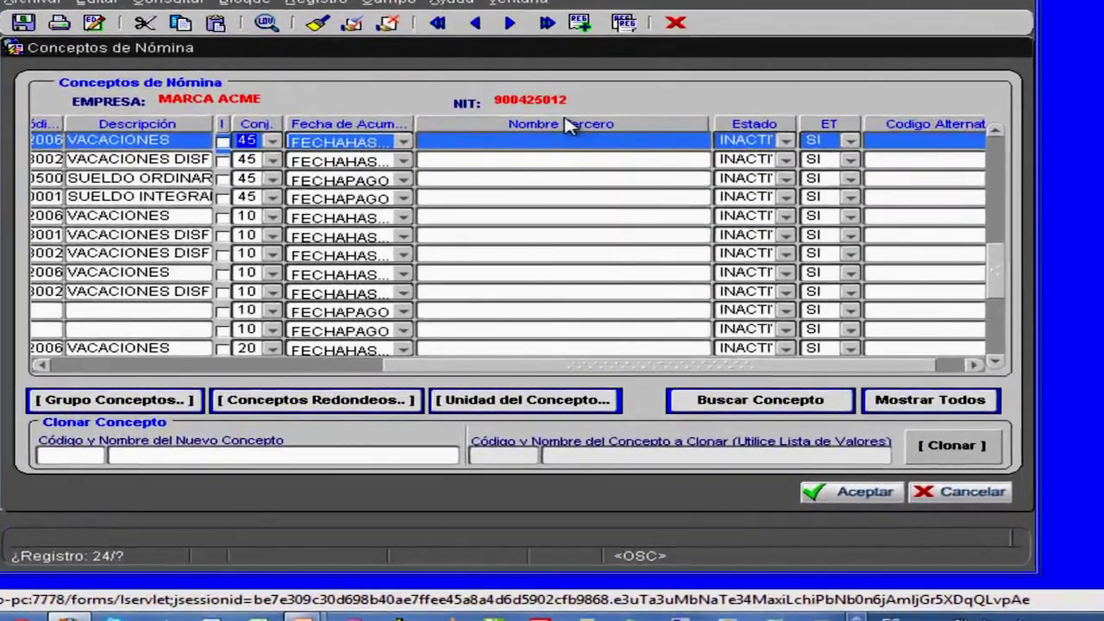
click(564, 207)
- Sort concepts by Nombre Tercero and step through the DIAN rows to review their status and ET
click(561, 119)
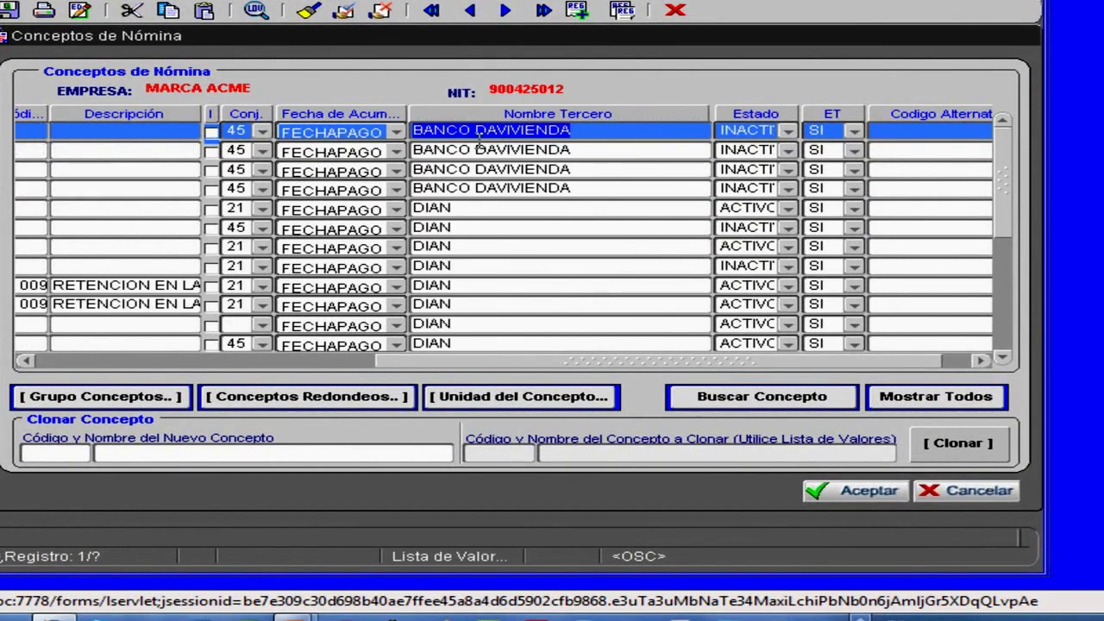
click(449, 207)
drag(483, 360, 422, 361)
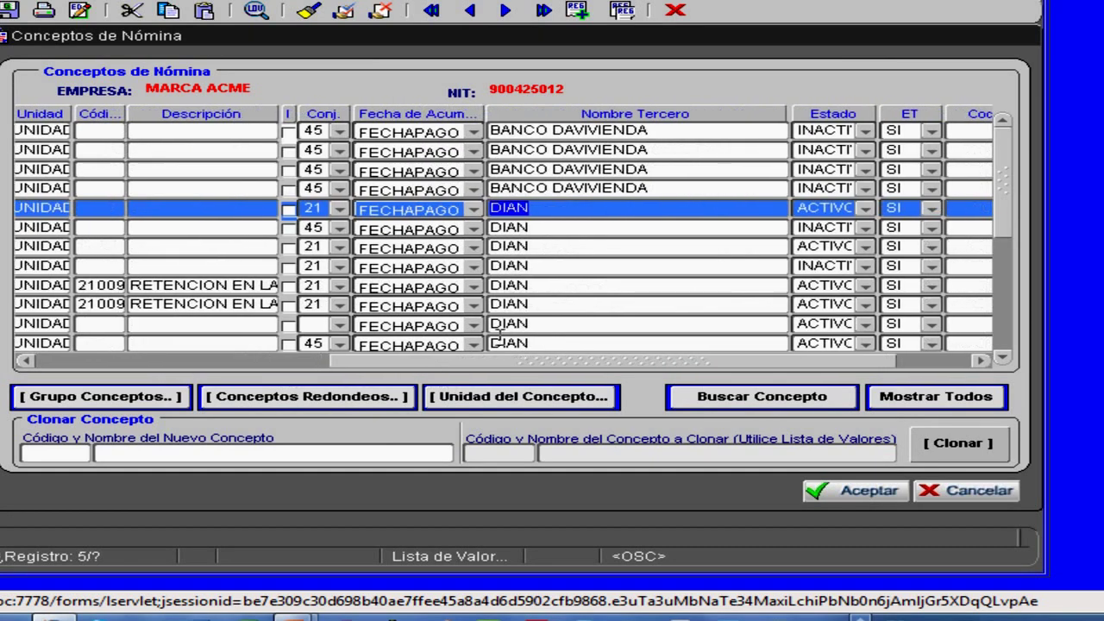
click(543, 226)
click(533, 247)
click(530, 265)
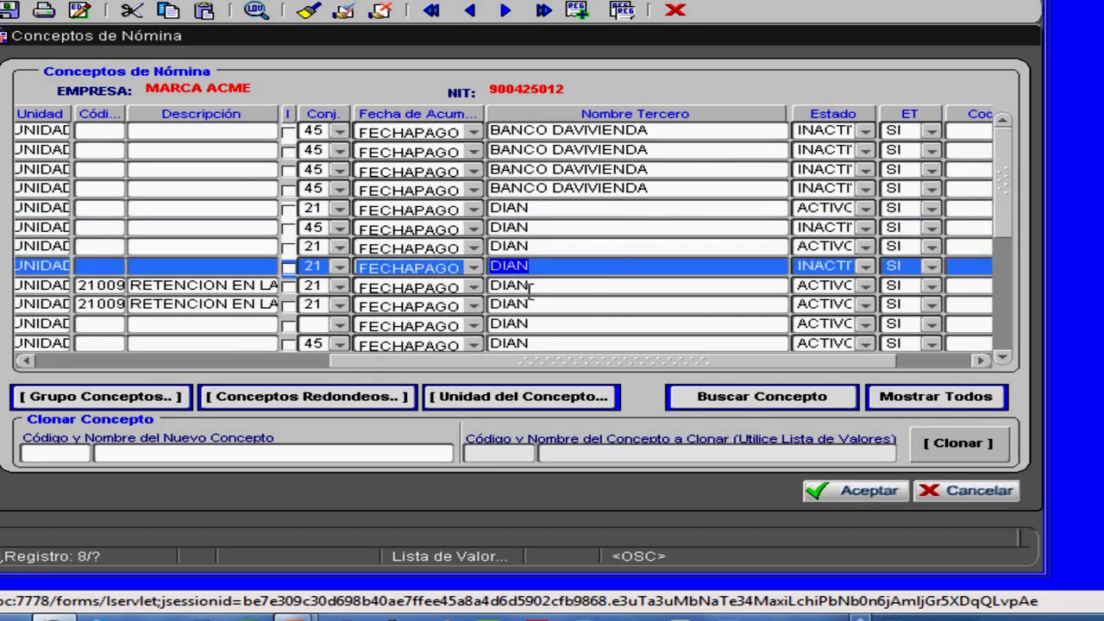
click(527, 285)
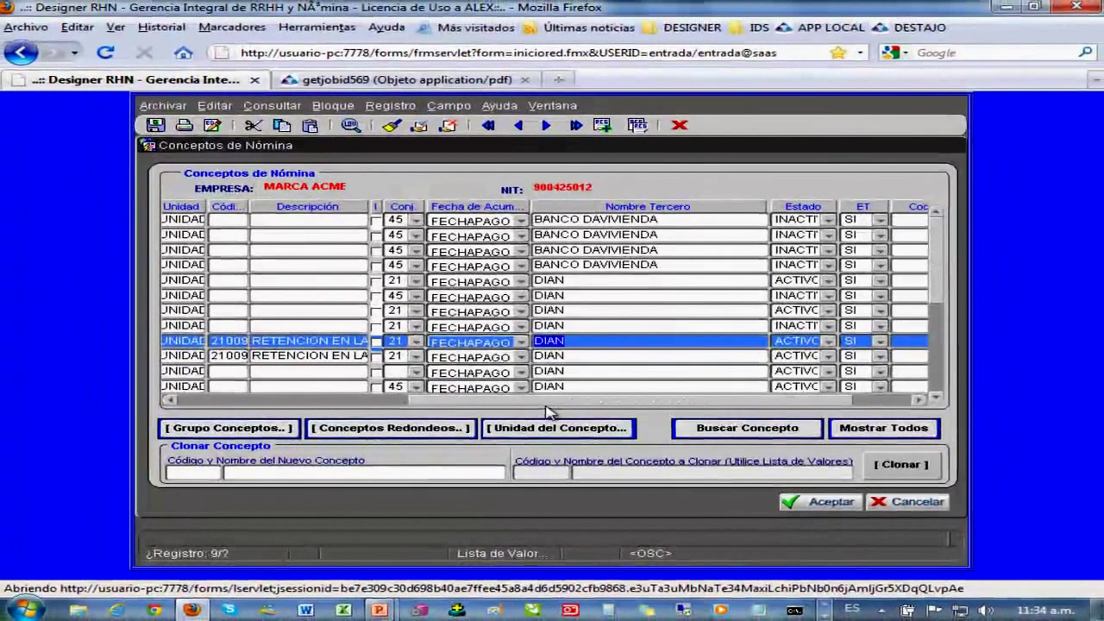
drag(547, 360, 619, 364)
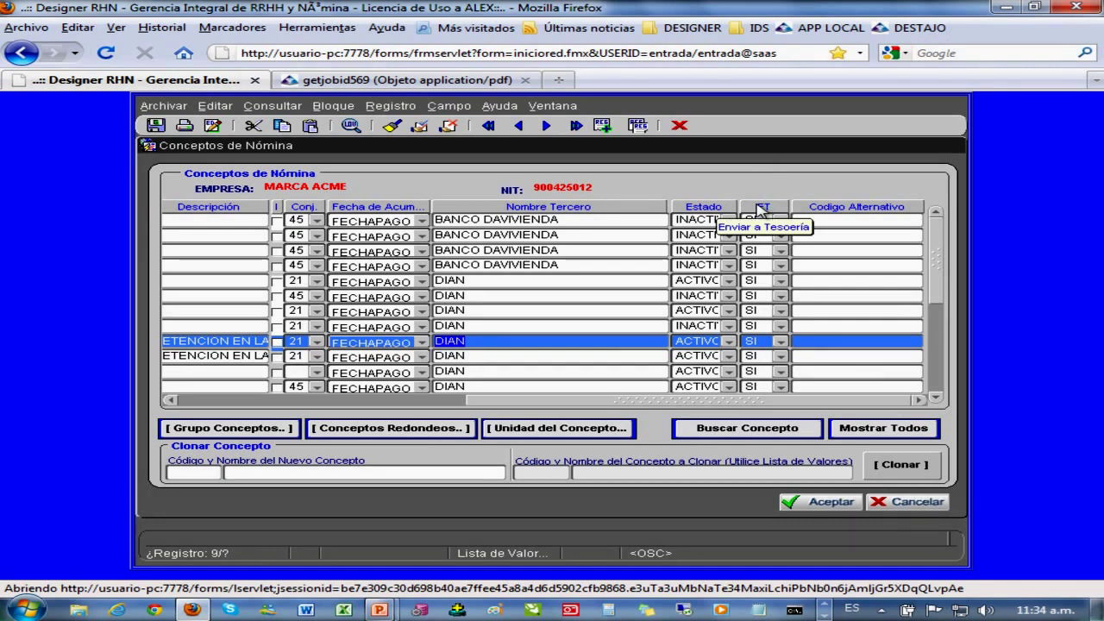
click(758, 209)
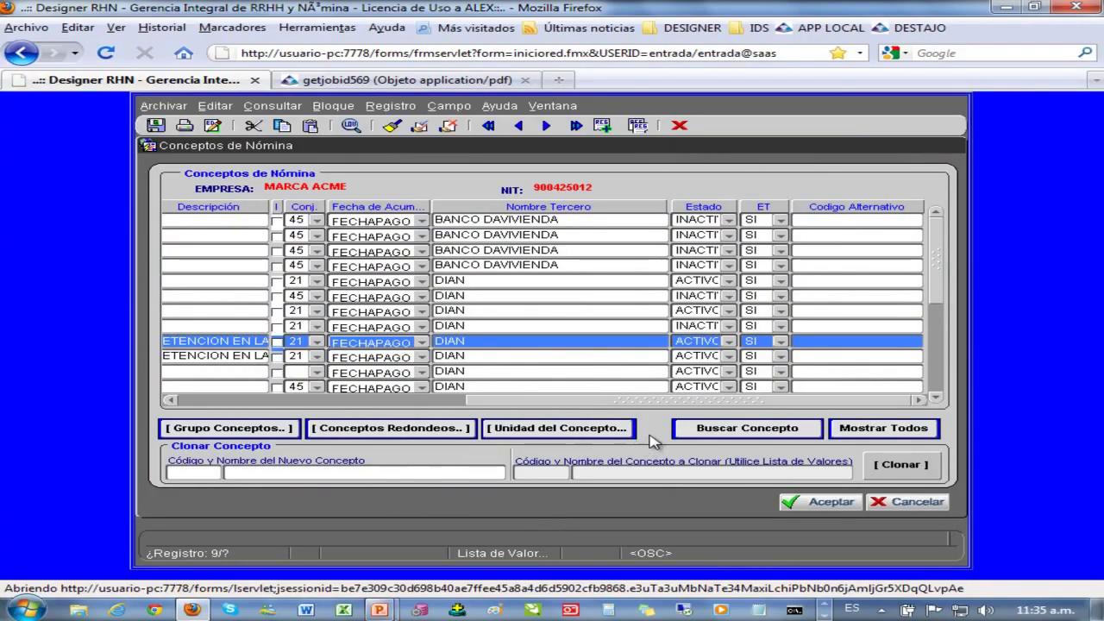
- Scroll back to Código, select concept 30054, and open the Buscar Concepto list of 425 concepts
drag(688, 402, 372, 408)
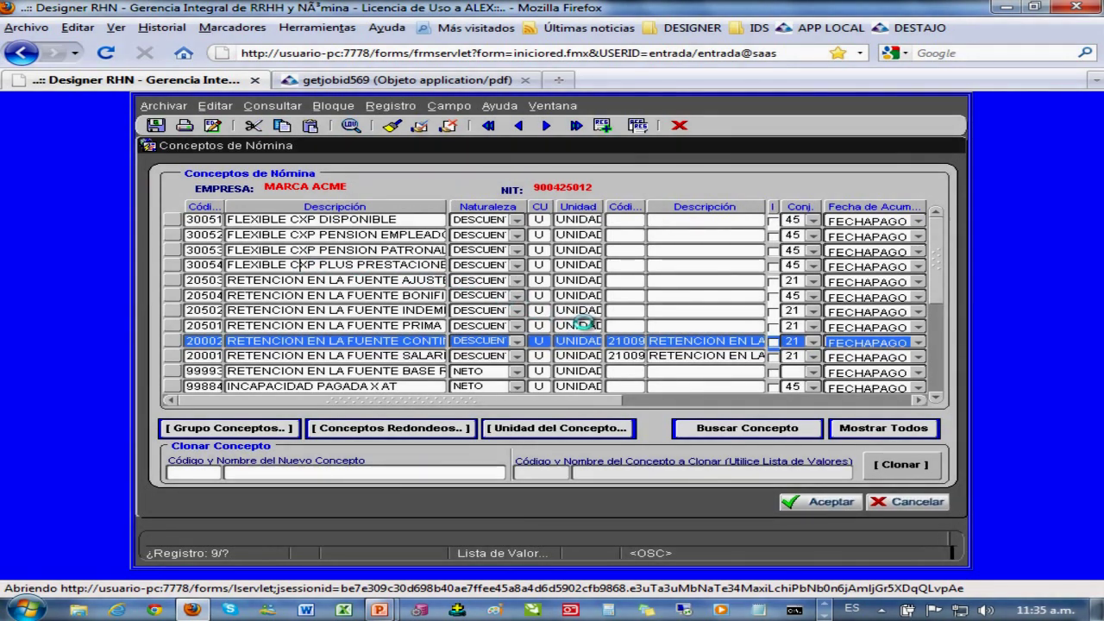
click(237, 265)
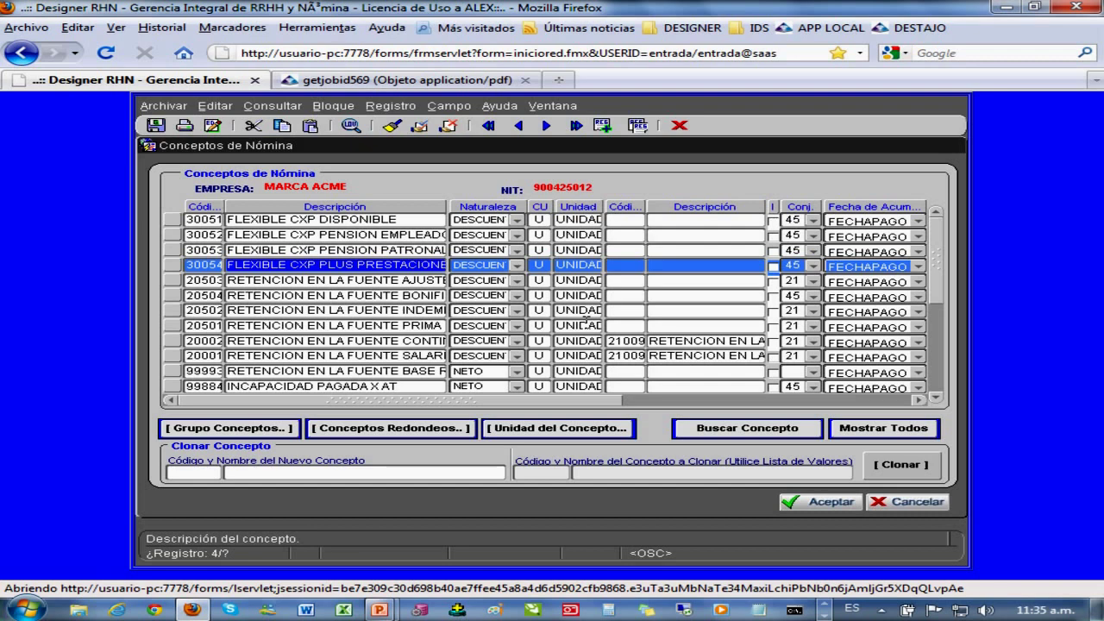
click(748, 429)
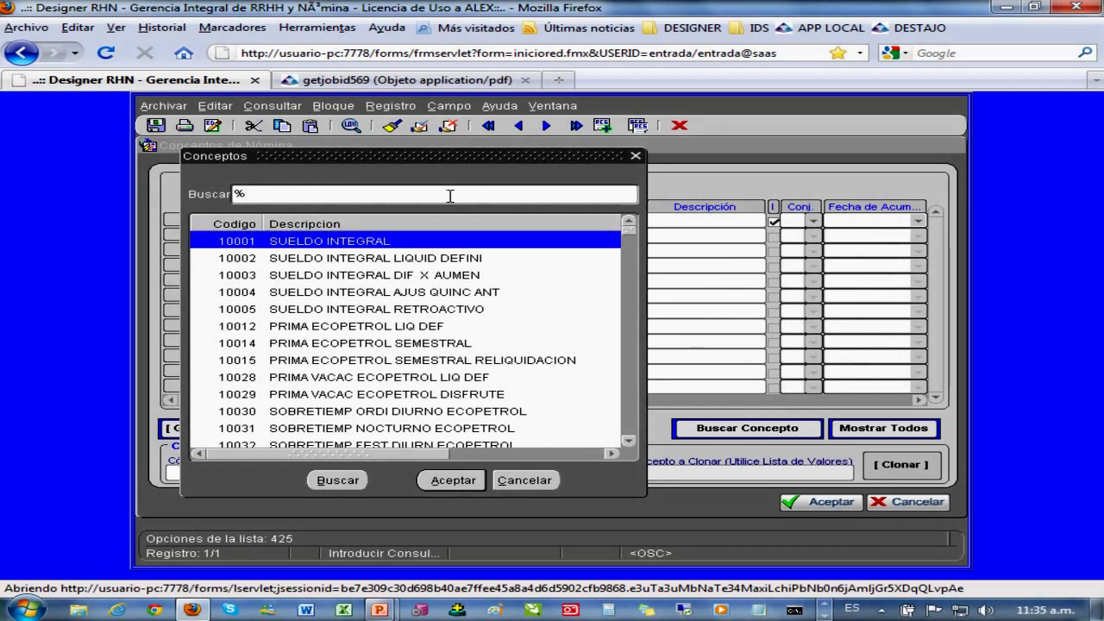
- Search LIBRANZA, load 25500 DESCUENTO LIBRANZA, and enter 25501 as the clone code
text(LIBRANZA)
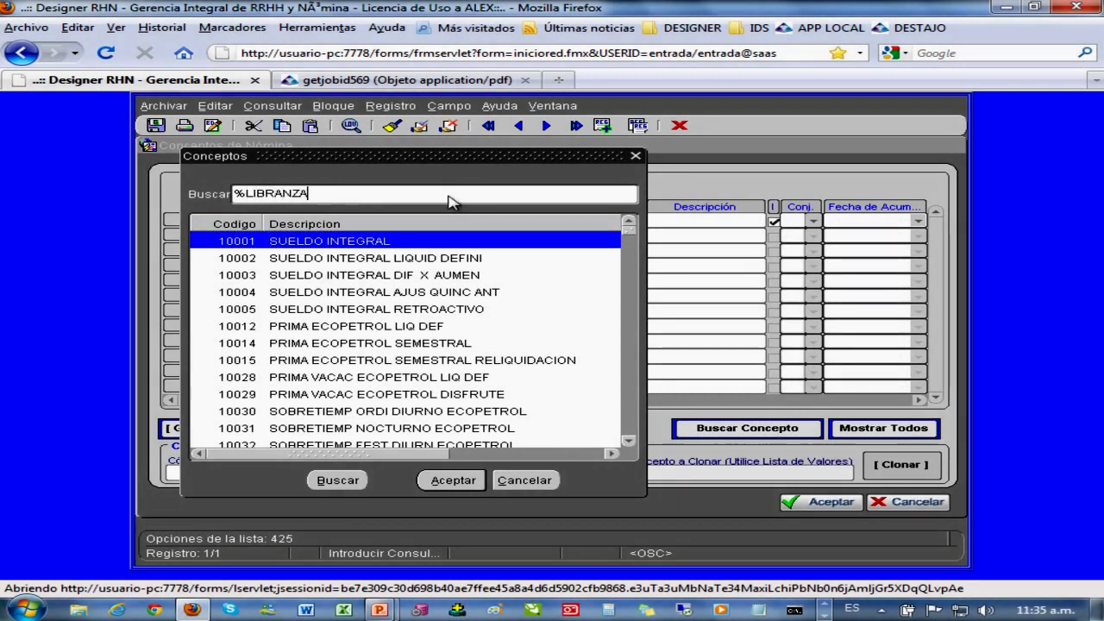
key(Return)
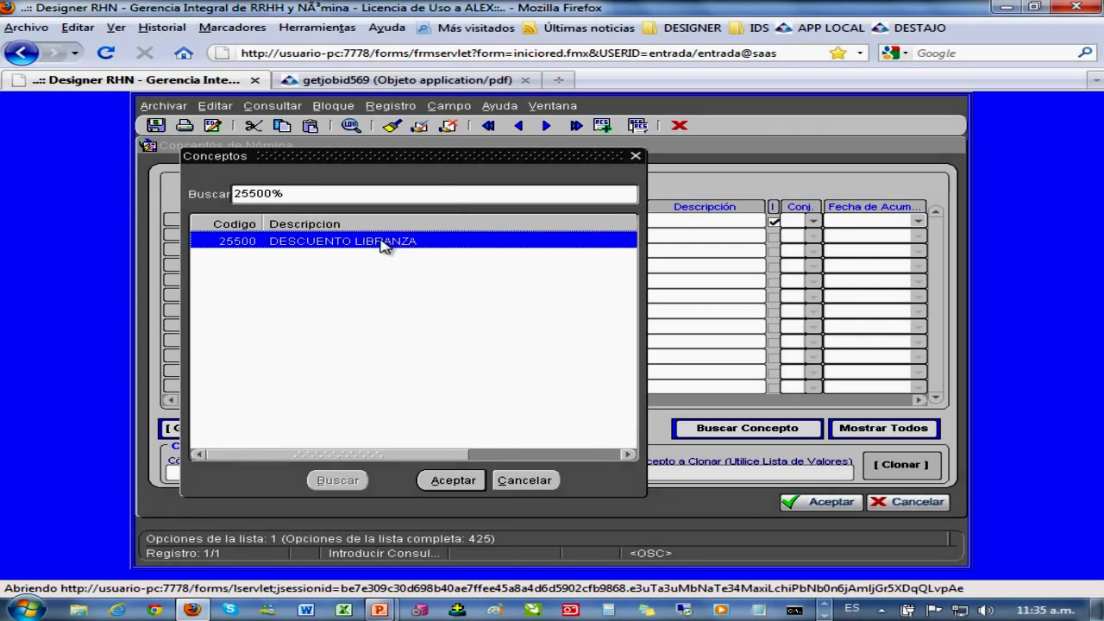
double_click(383, 244)
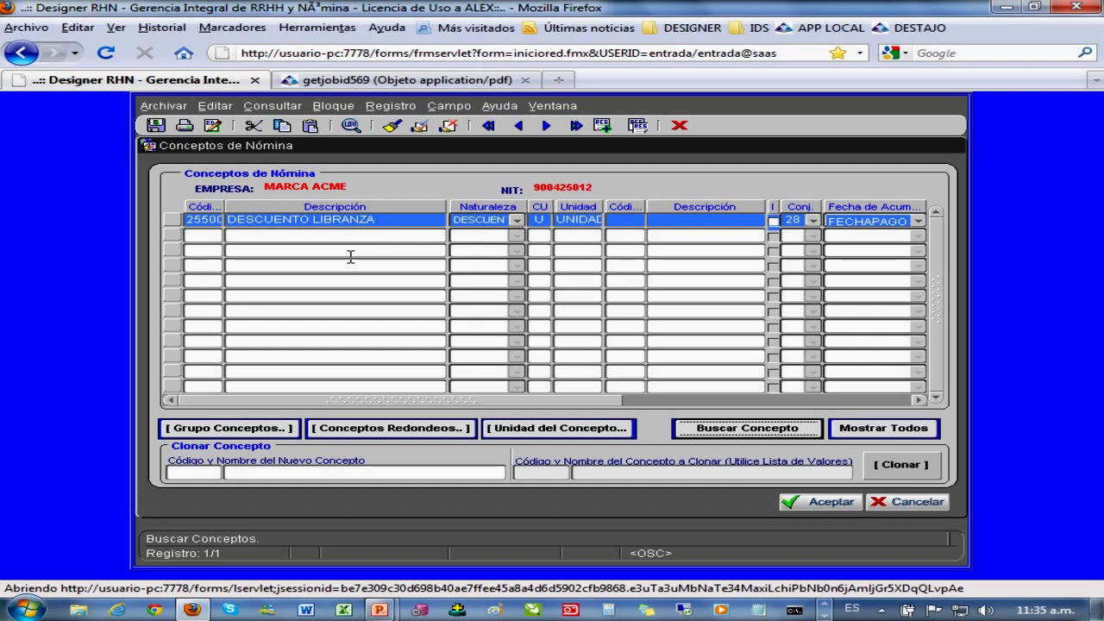
click(198, 472)
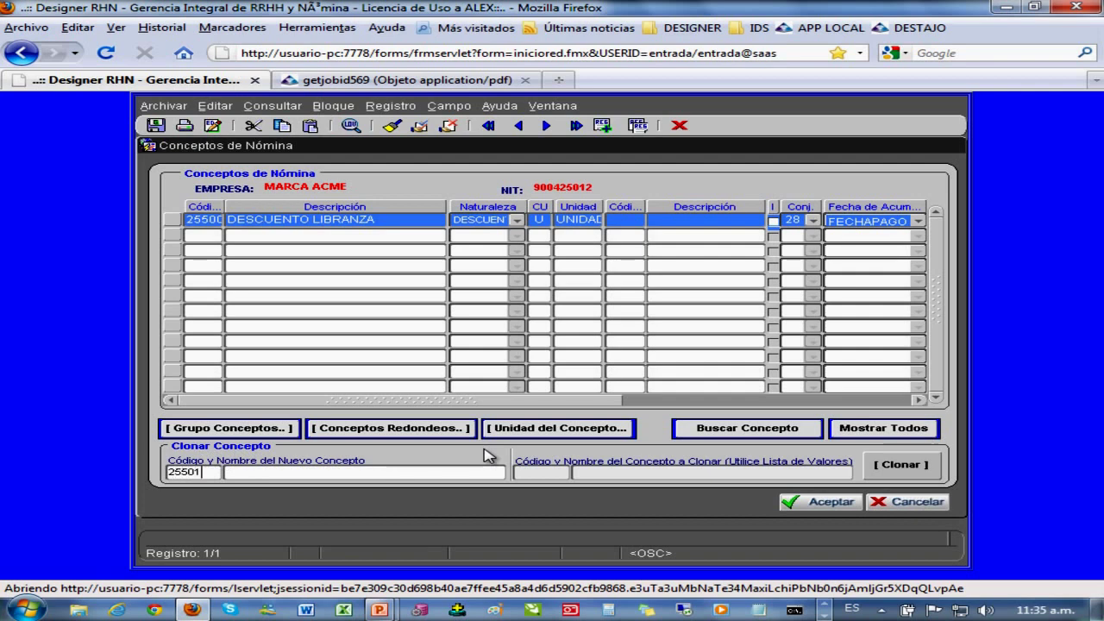
- Dismiss the duplicate-code alert, change the code to 25510 and name it DESCUENTO FIESTA FIN DE AÑO
key(Tab)
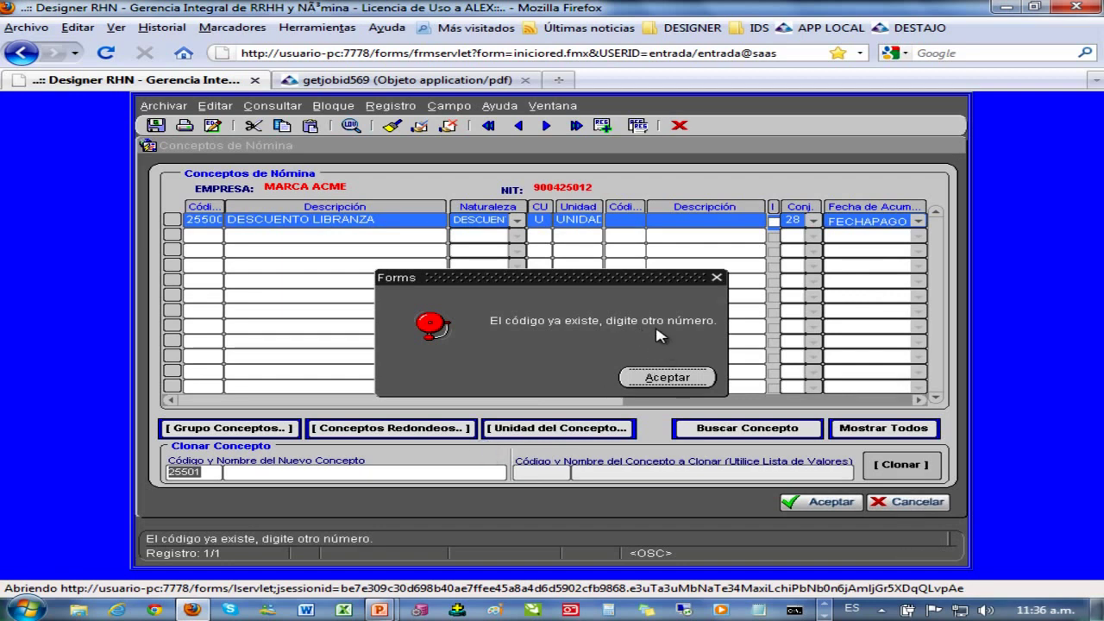
click(658, 377)
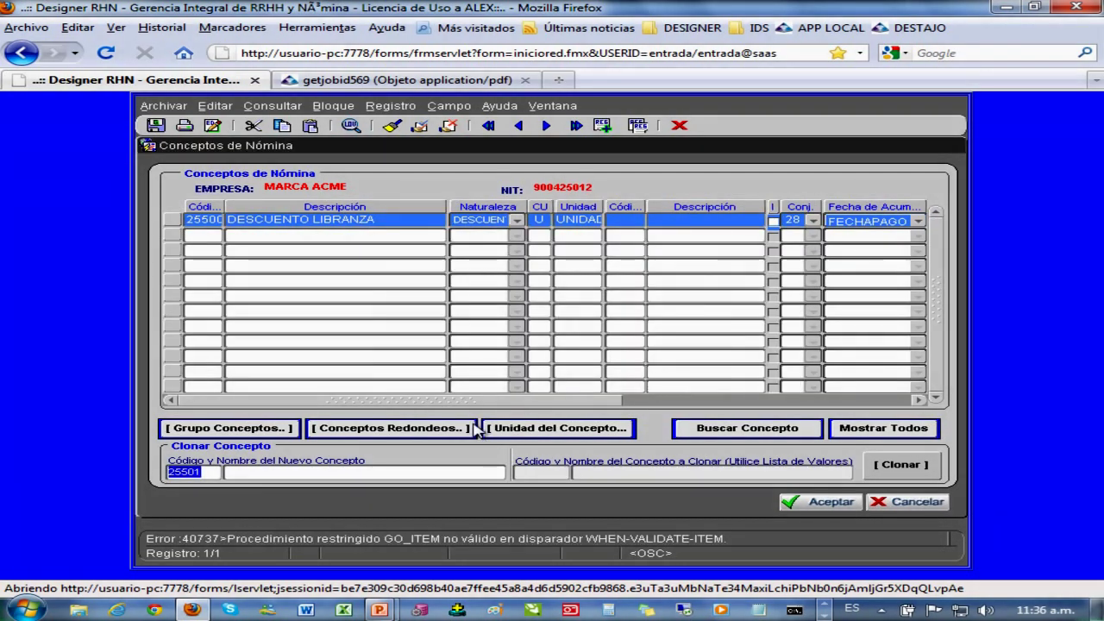
key(End)
key(BackSpace)
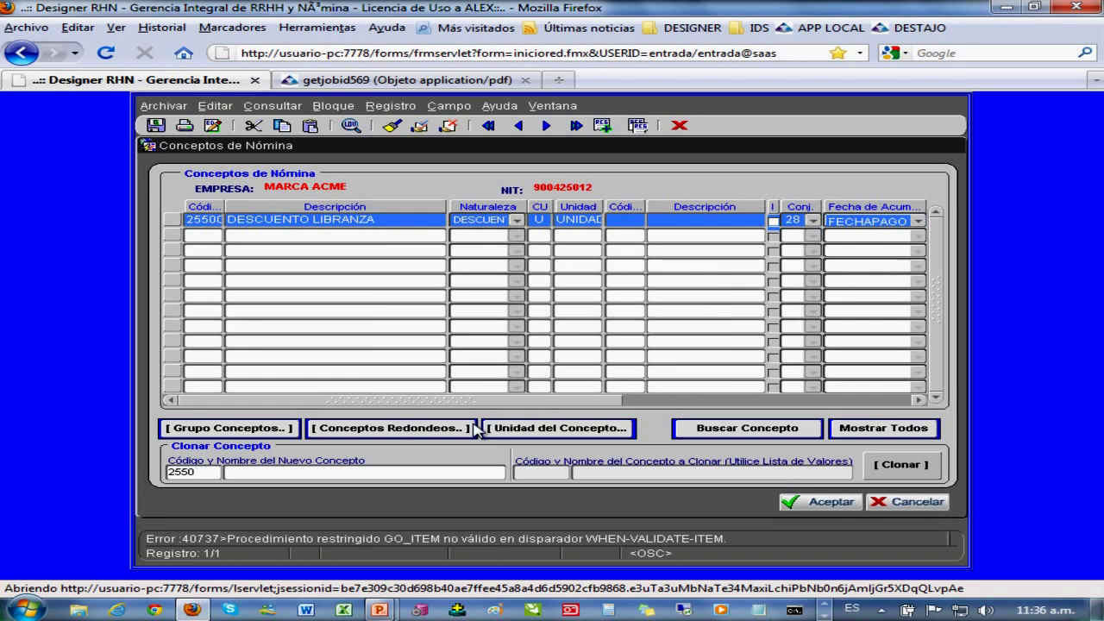
key(Tab)
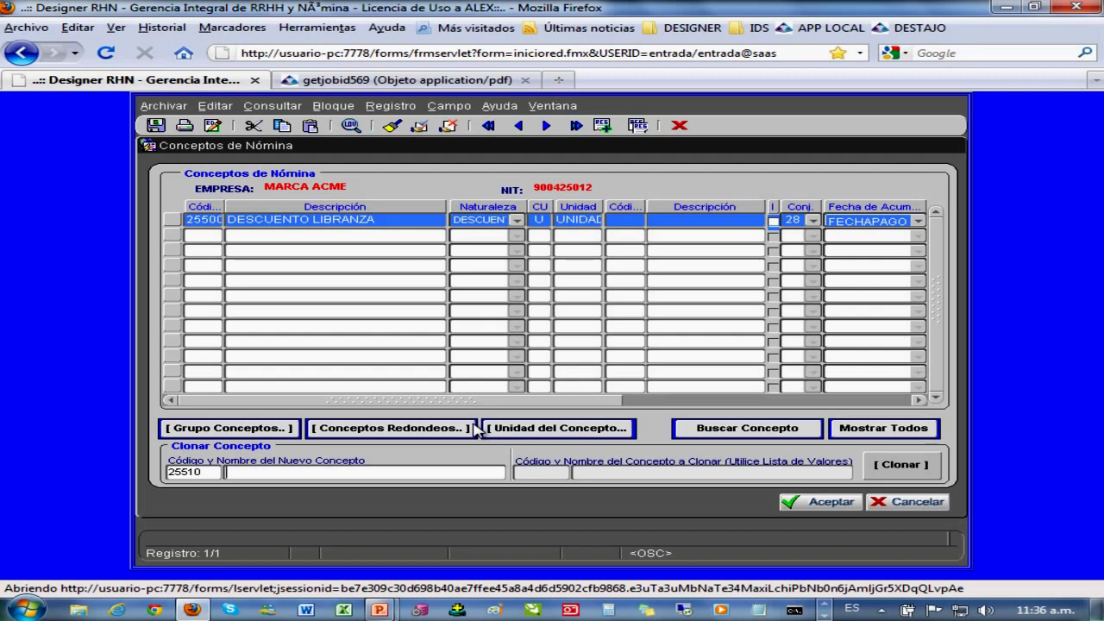
text(DESCUENTO FIEST)
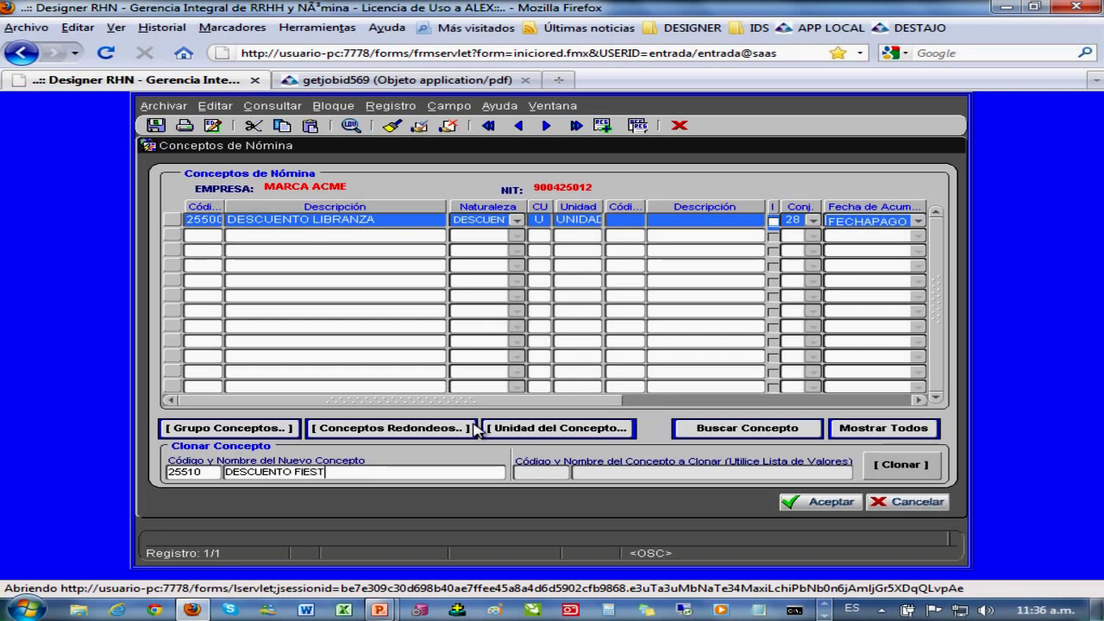
text(A FIN DE AÑO)
key(Tab)
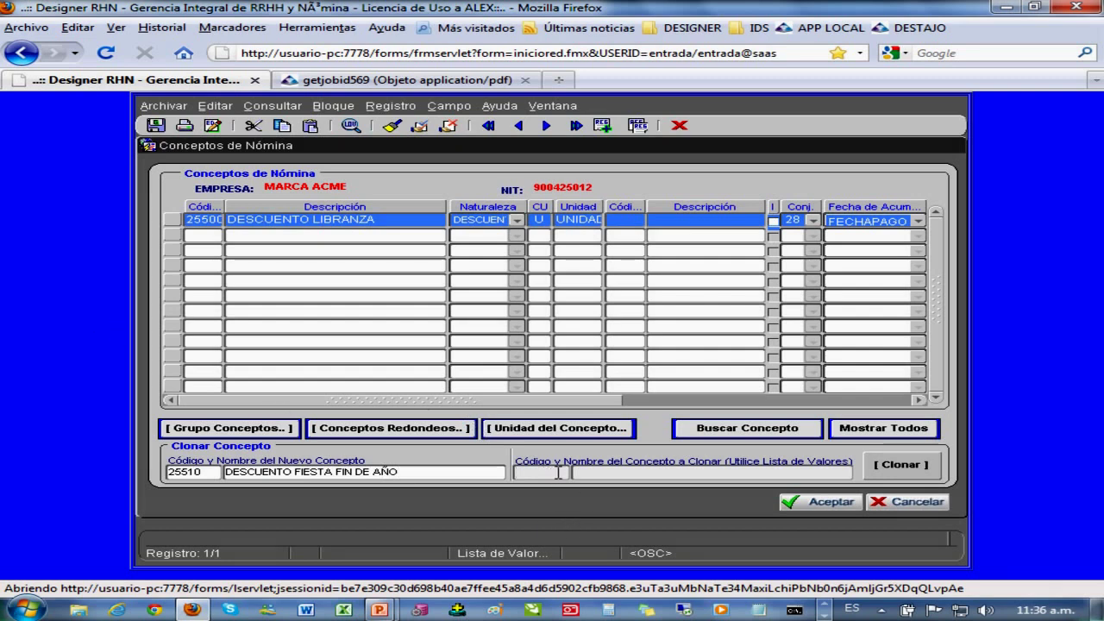
- Set 25500 DESCUENTO LIBRANZA as the source concept and confirm the clone
click(203, 219)
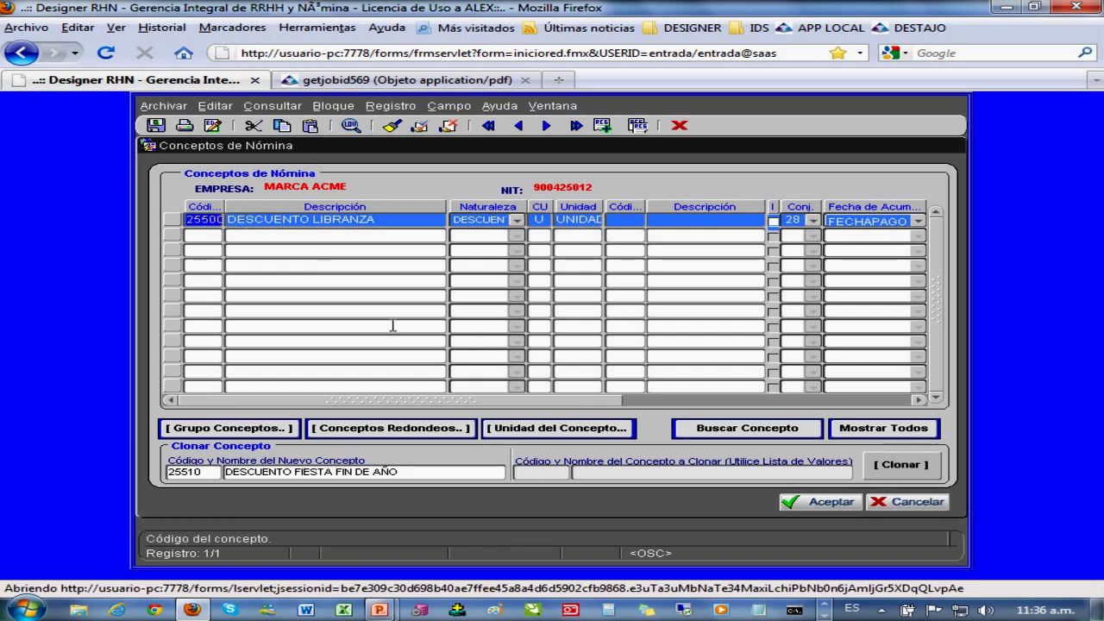
click(552, 473)
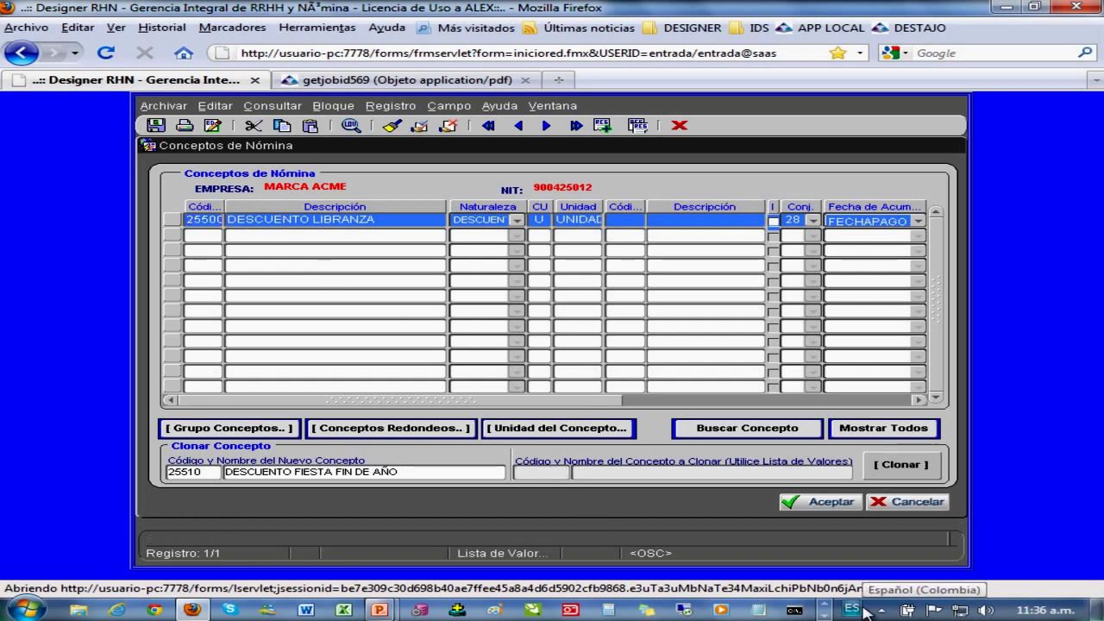
text(25500)
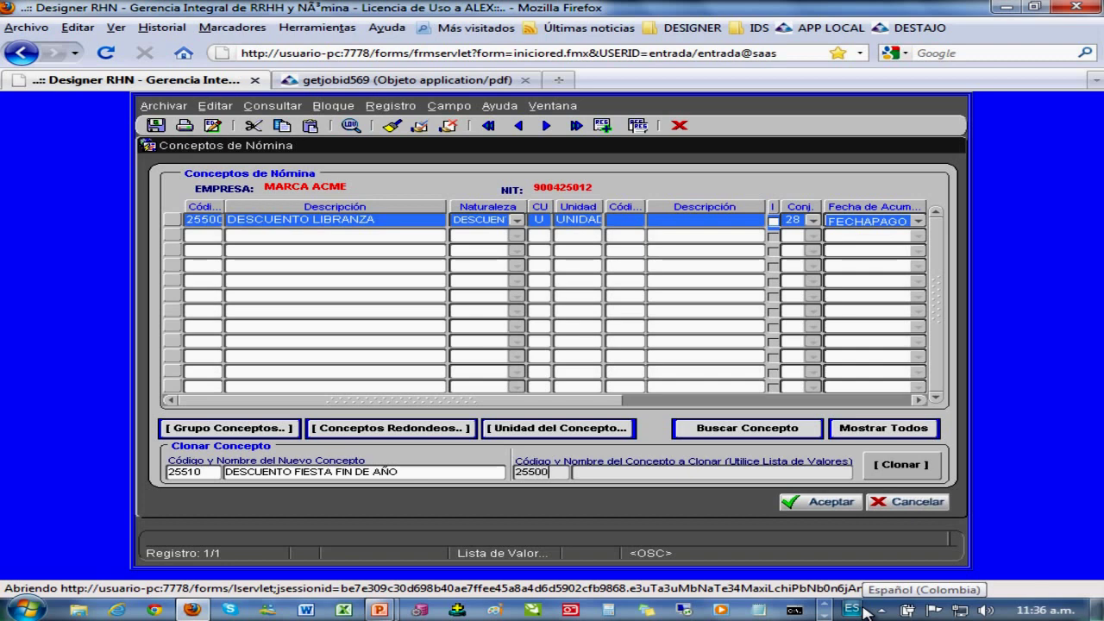
key(Tab)
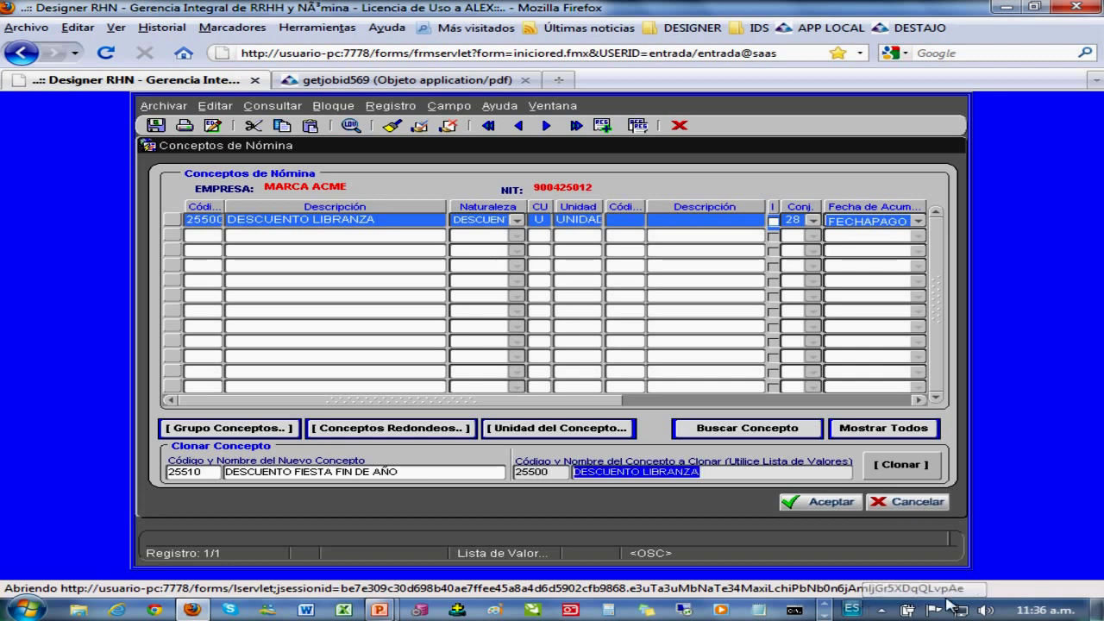
click(901, 465)
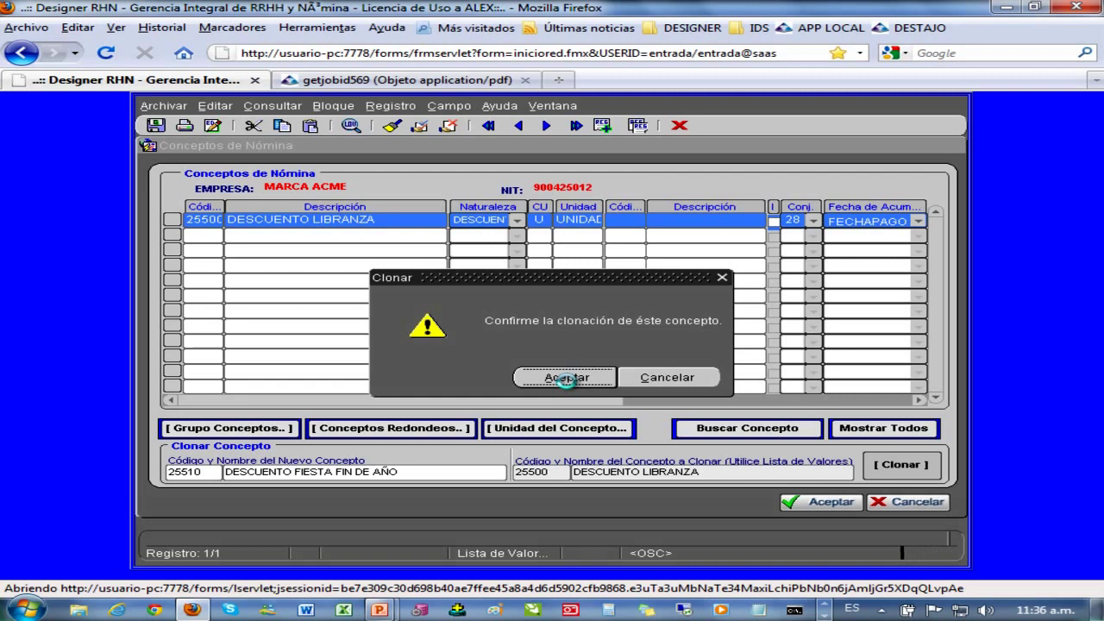
click(566, 377)
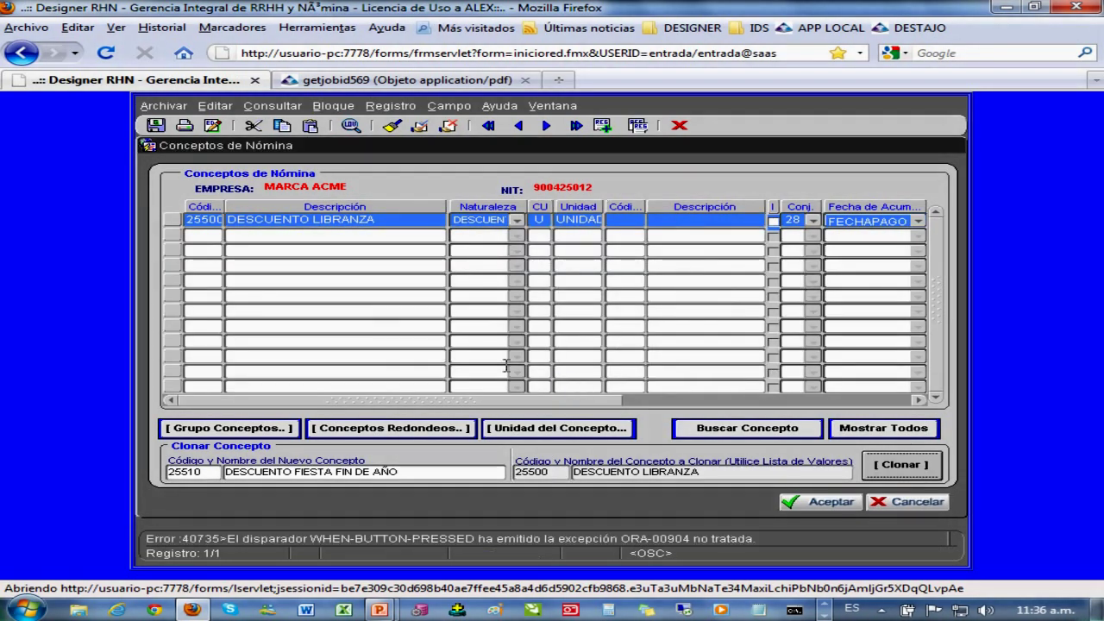
- Cancel out of the payroll concepts form and return to the slide presentation
click(300, 219)
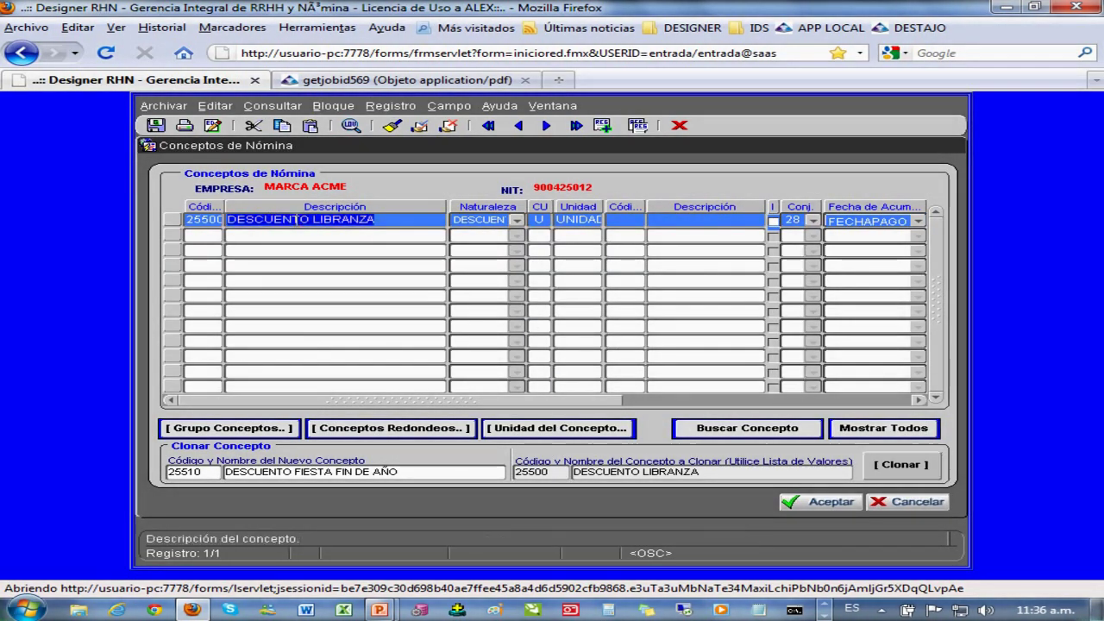
click(906, 506)
key(alt+Tab)
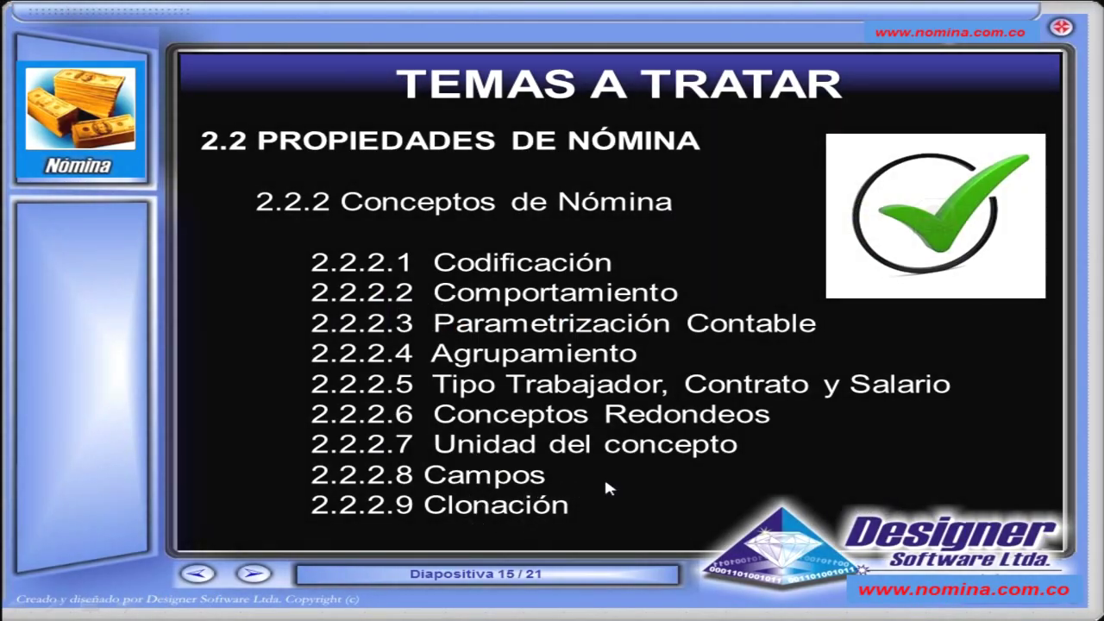
- Page through the slides to land on slide 12/21, 'Gracias por su Atención'
key(Left)
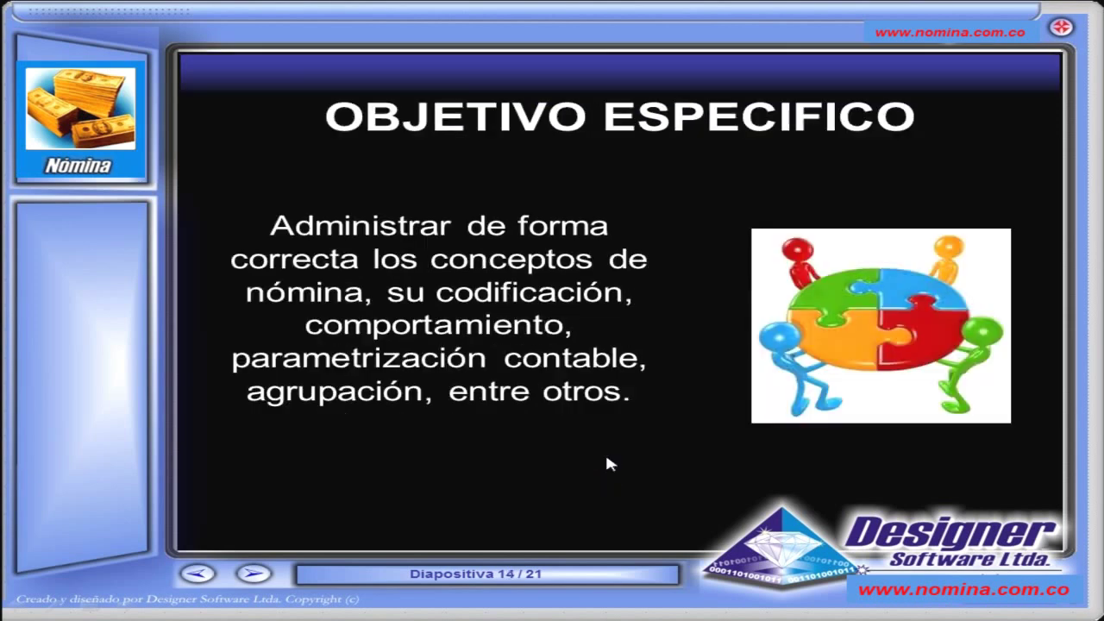
key(Right)
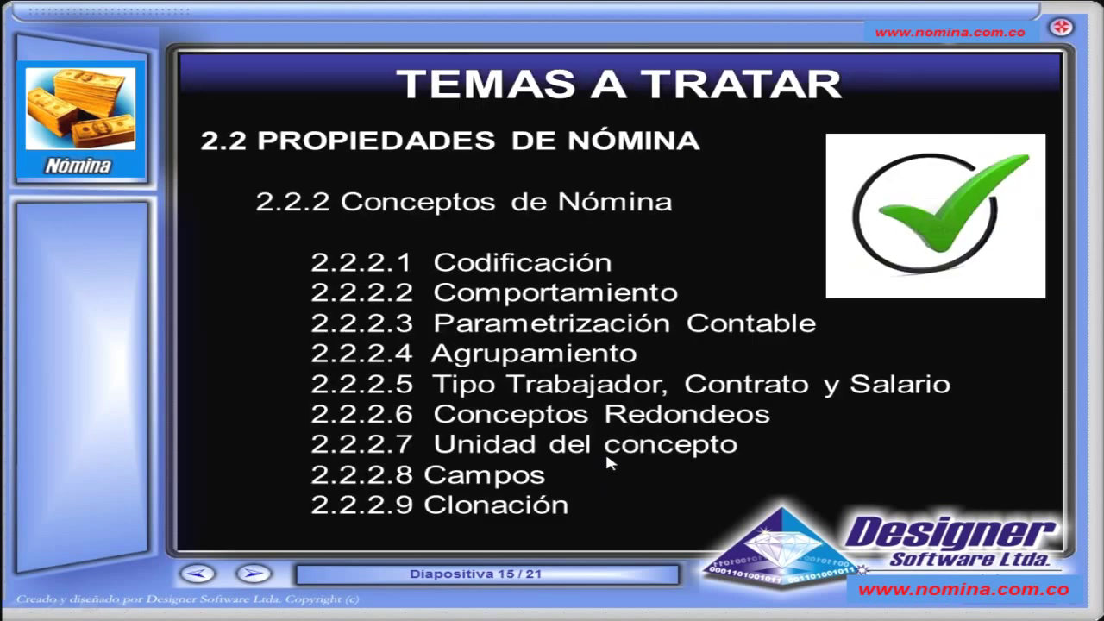
key(Left)
key(Left)
key(Left)
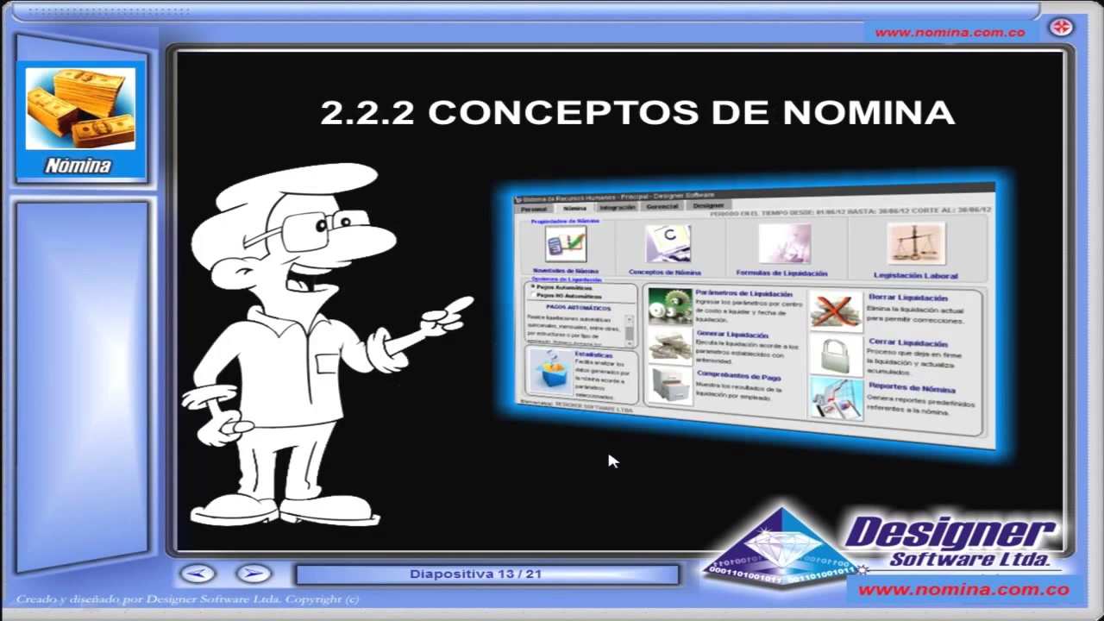
key(Left)
key(Right)
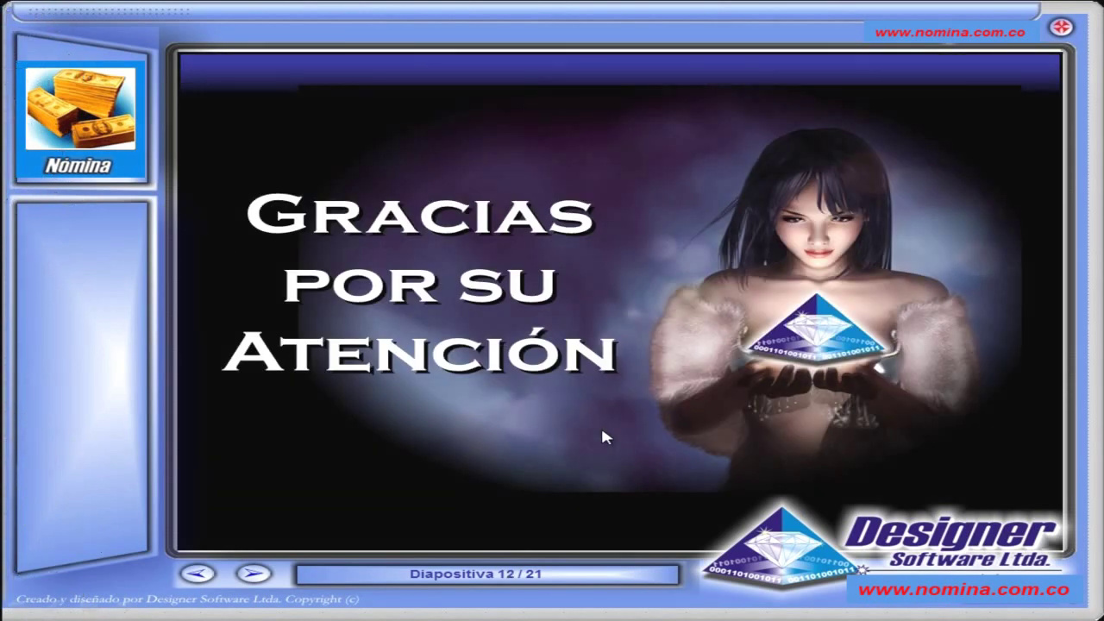